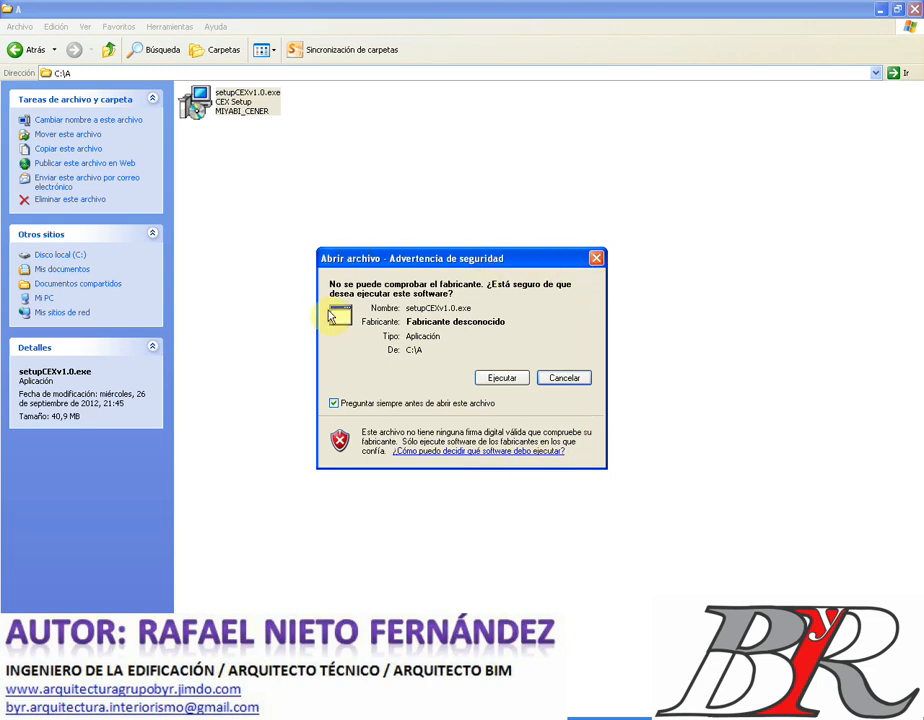
- Run the unsigned CEX setup file and confirm Español as the installer language
left_click(500, 381)
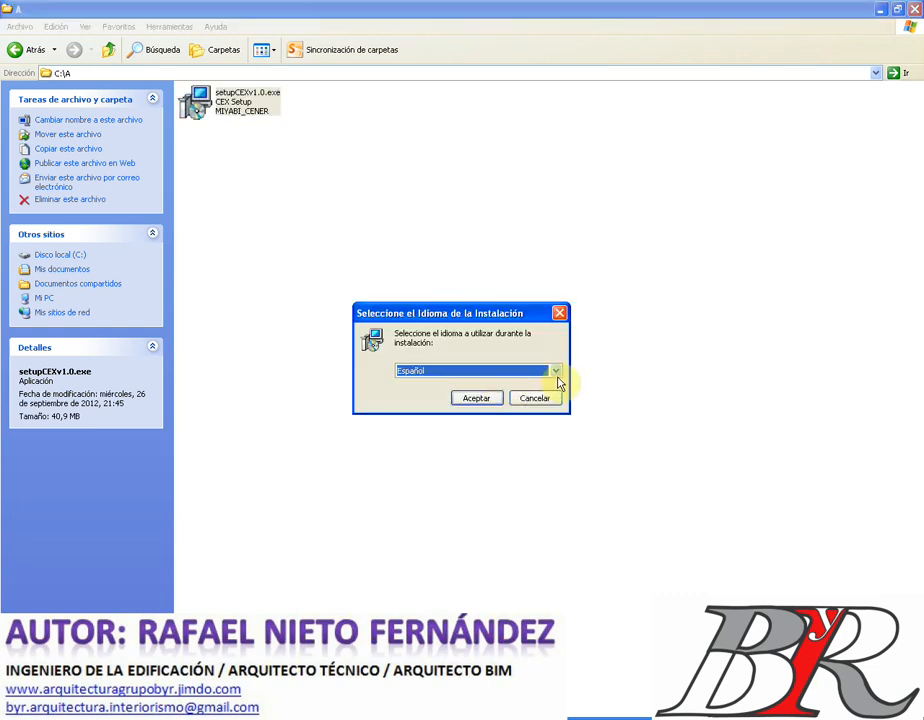
left_click(556, 372)
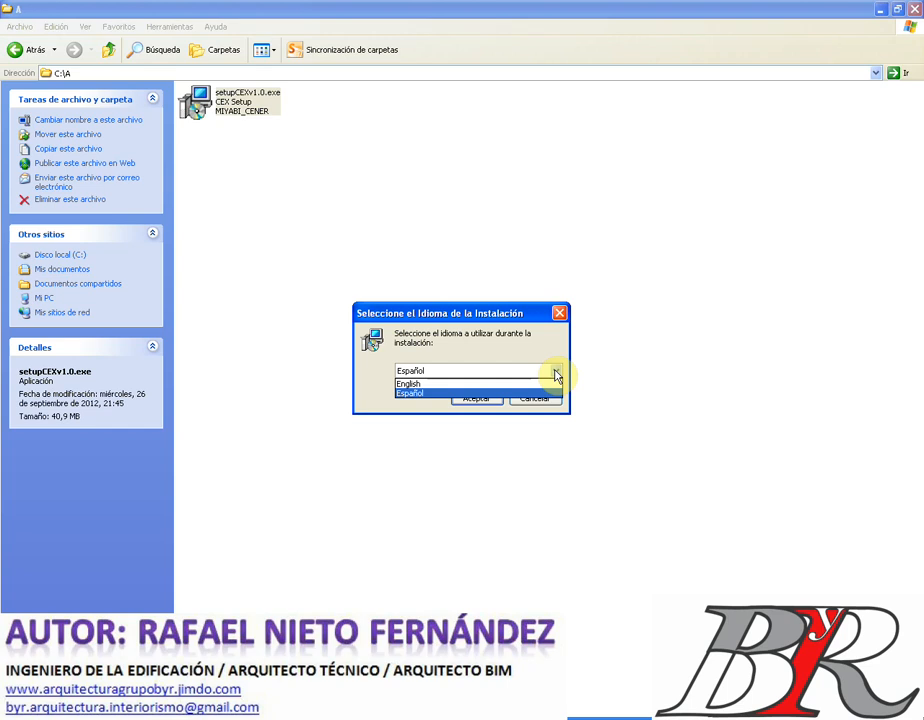
left_click(556, 374)
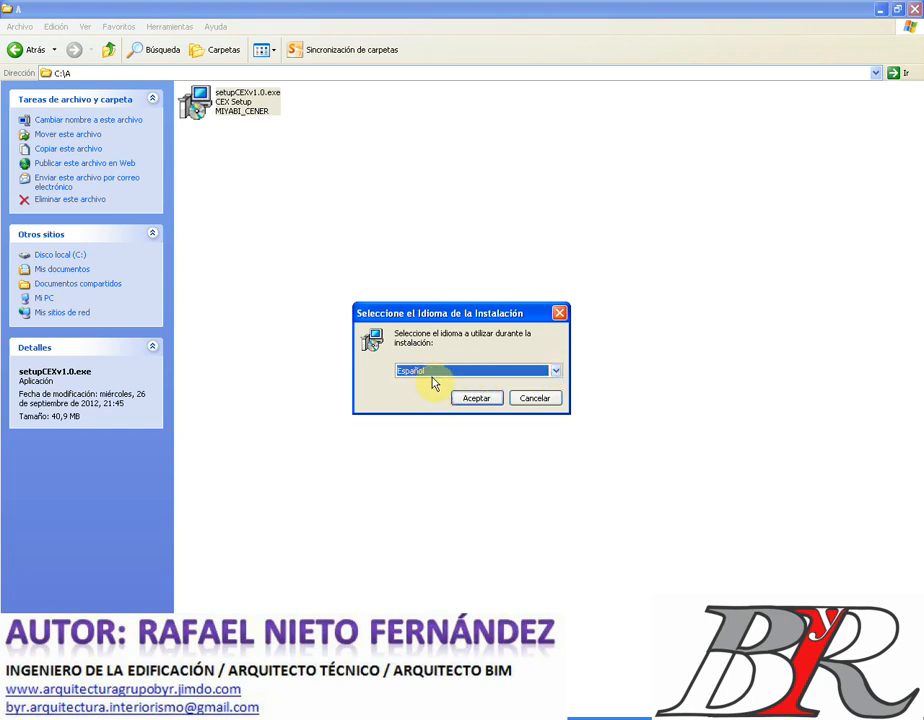
left_click(467, 400)
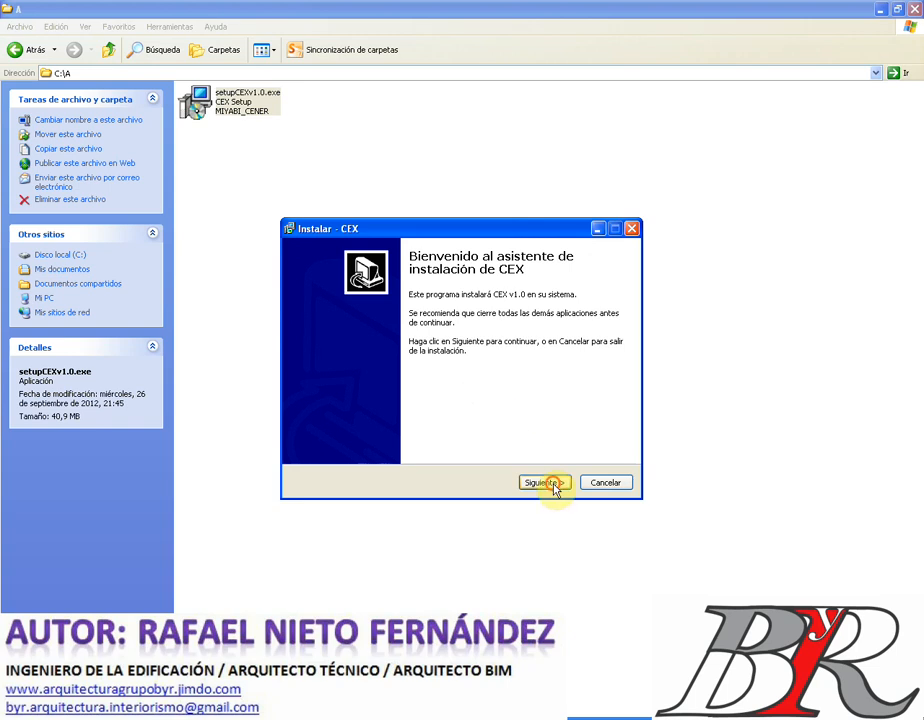
- Install into the existing CEXv1.0 folder for all users, keeping the Start menu folder and desktop icon
left_click(553, 484)
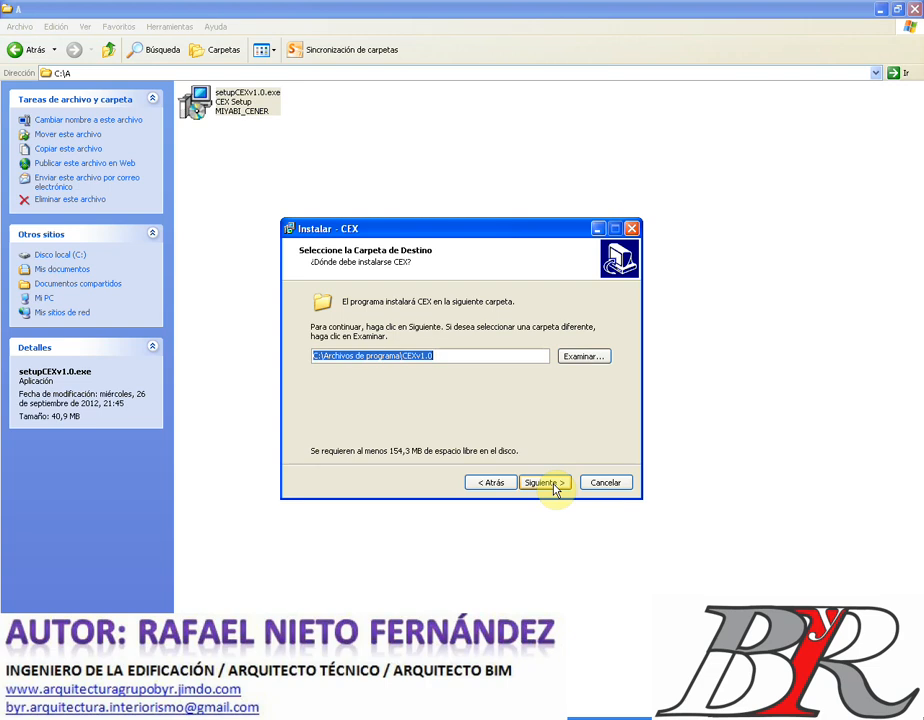
left_click(554, 486)
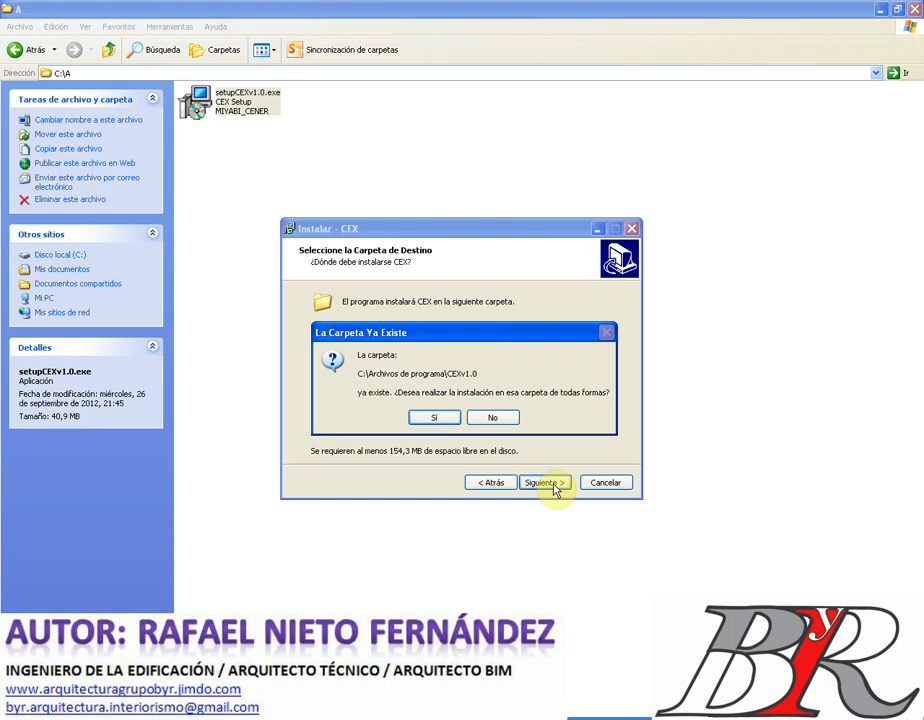
left_click(435, 420)
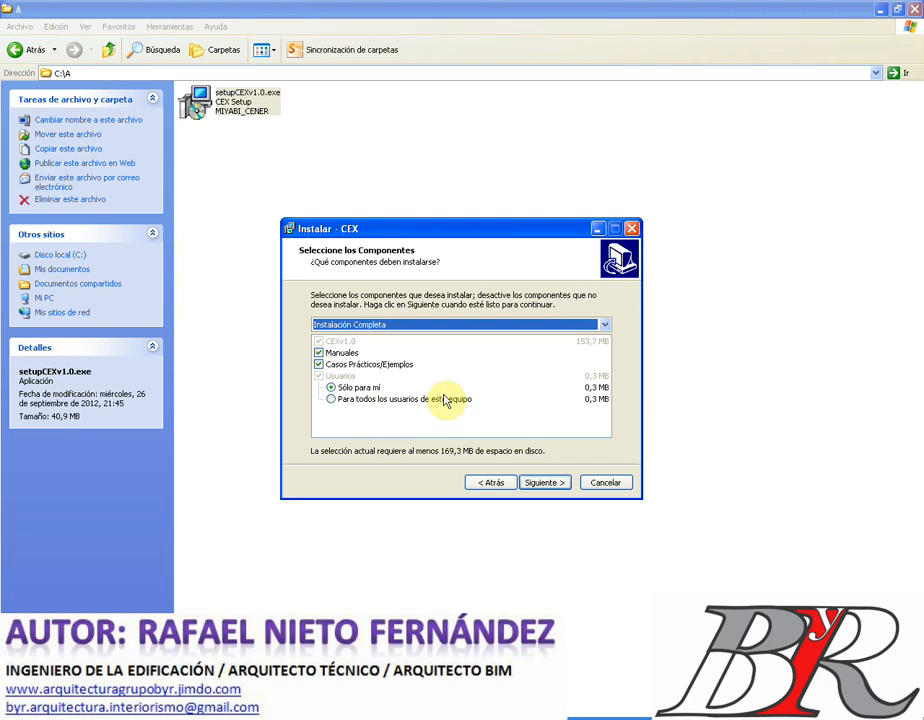
left_click(332, 401)
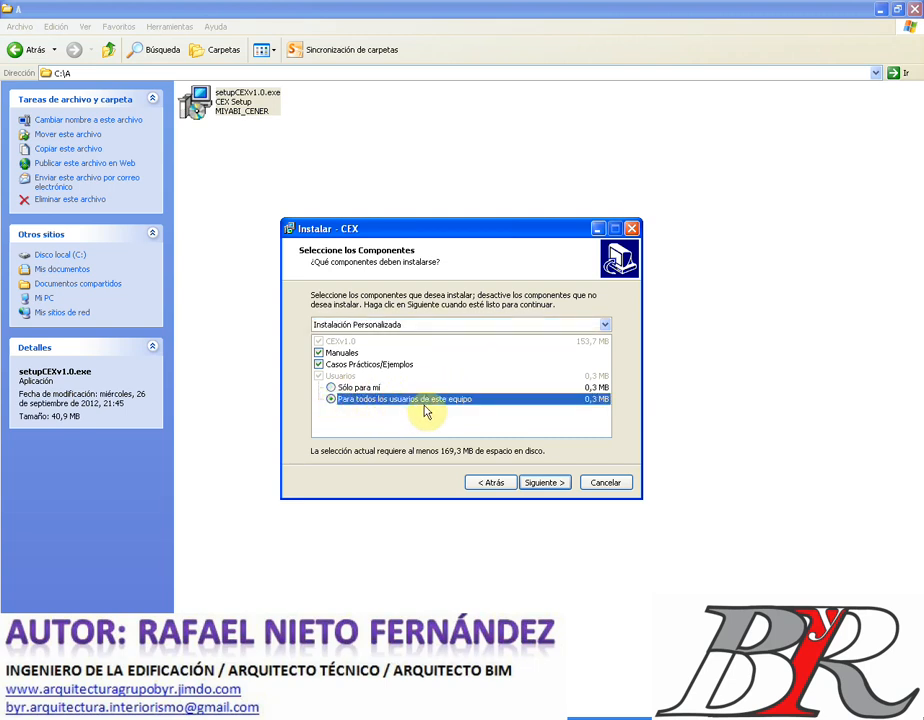
left_click(546, 484)
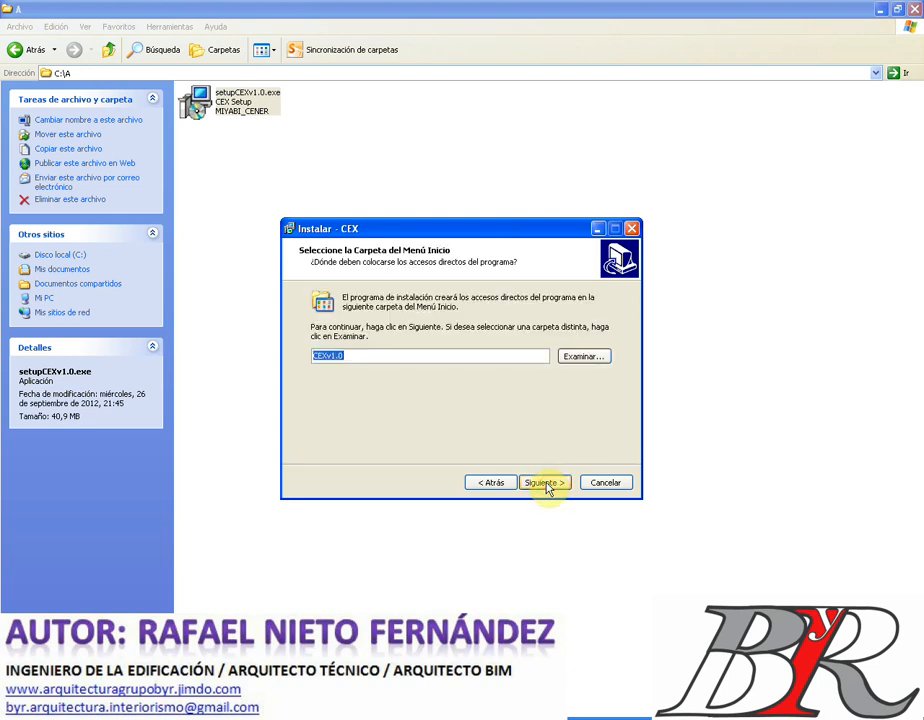
left_click(546, 484)
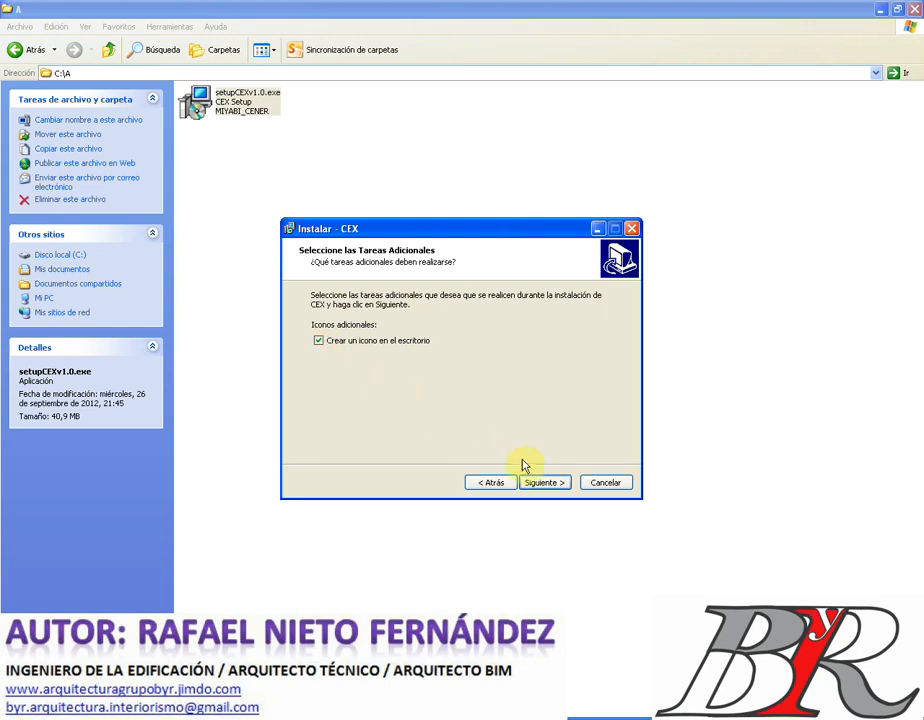
left_click(545, 485)
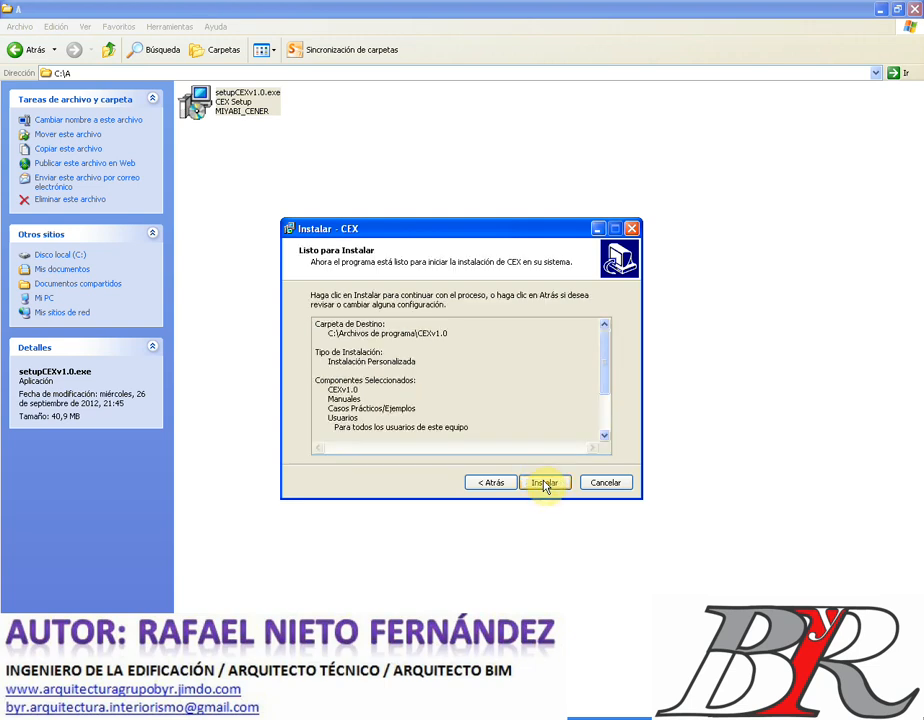
- Run the installation, untick 'Ejecutar CEX' and finish the wizard
left_click(545, 484)
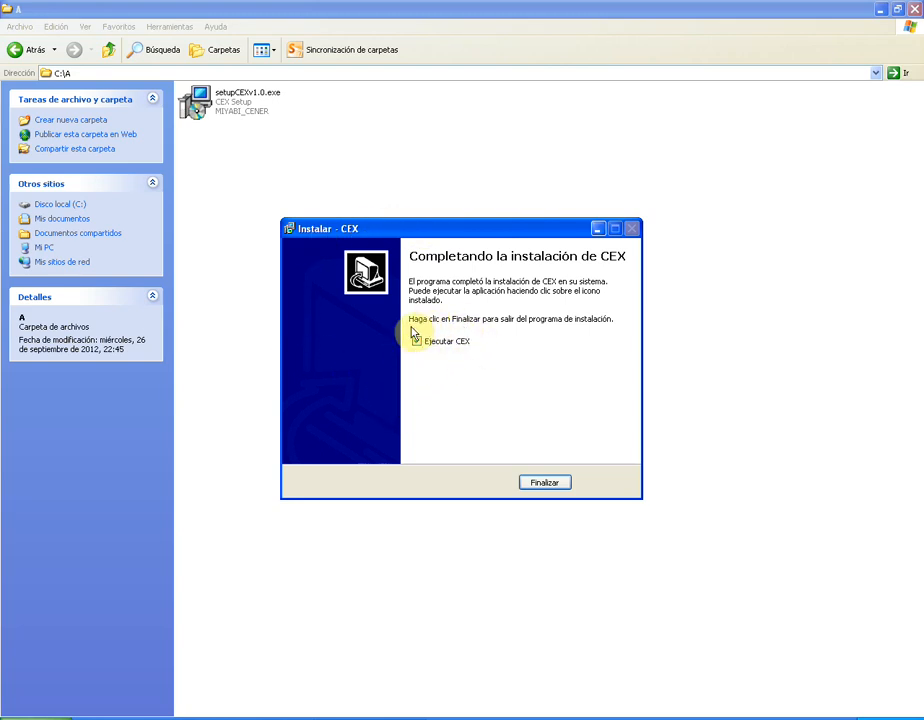
left_click(417, 342)
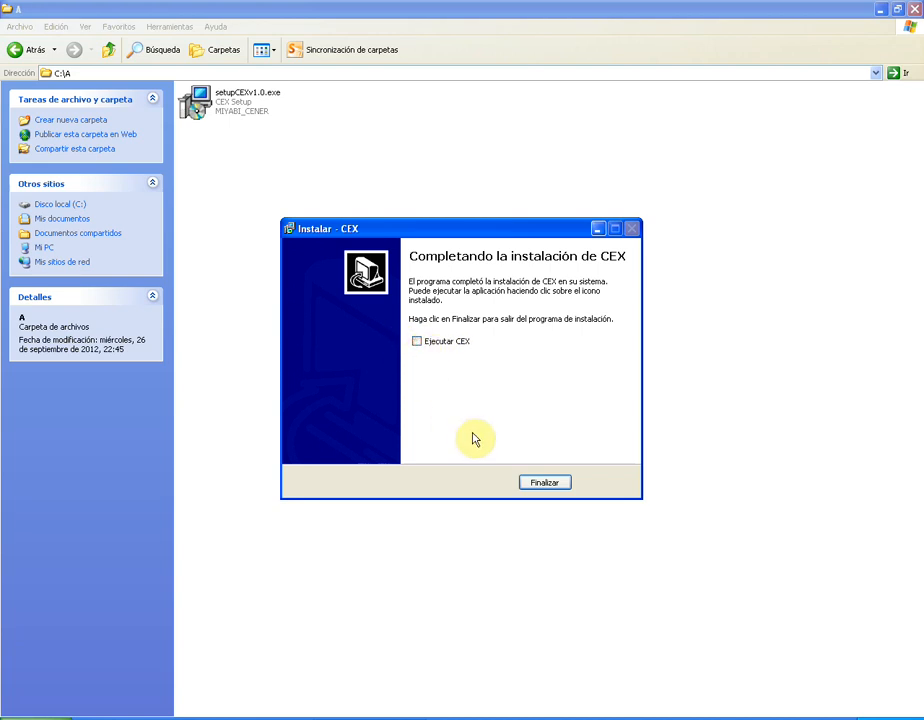
left_click(544, 483)
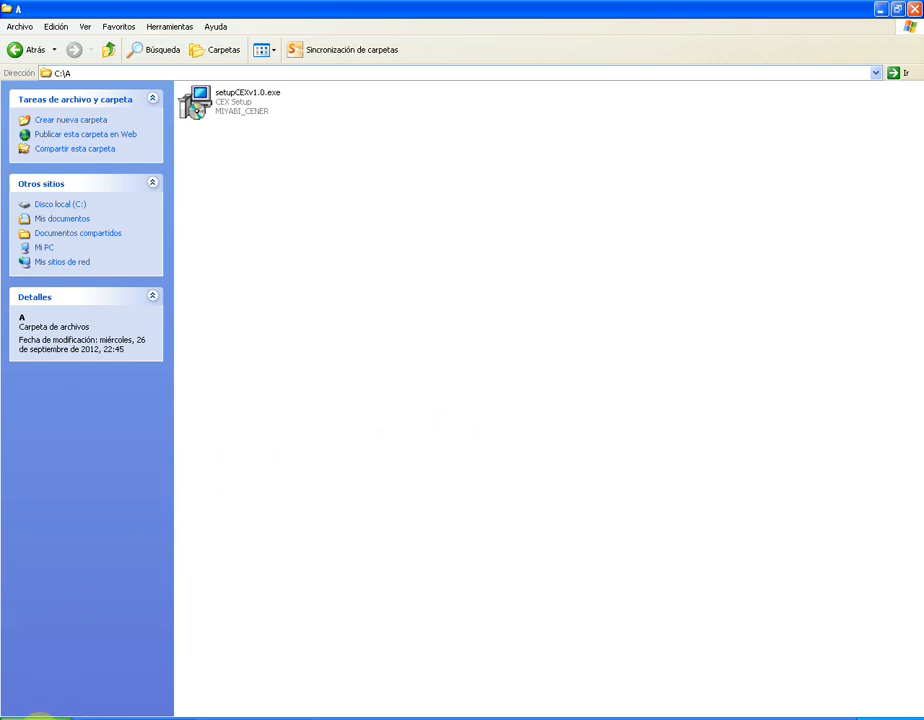
- Launch CEXv1.0 from All Programs in the Start menu
left_click(38, 716)
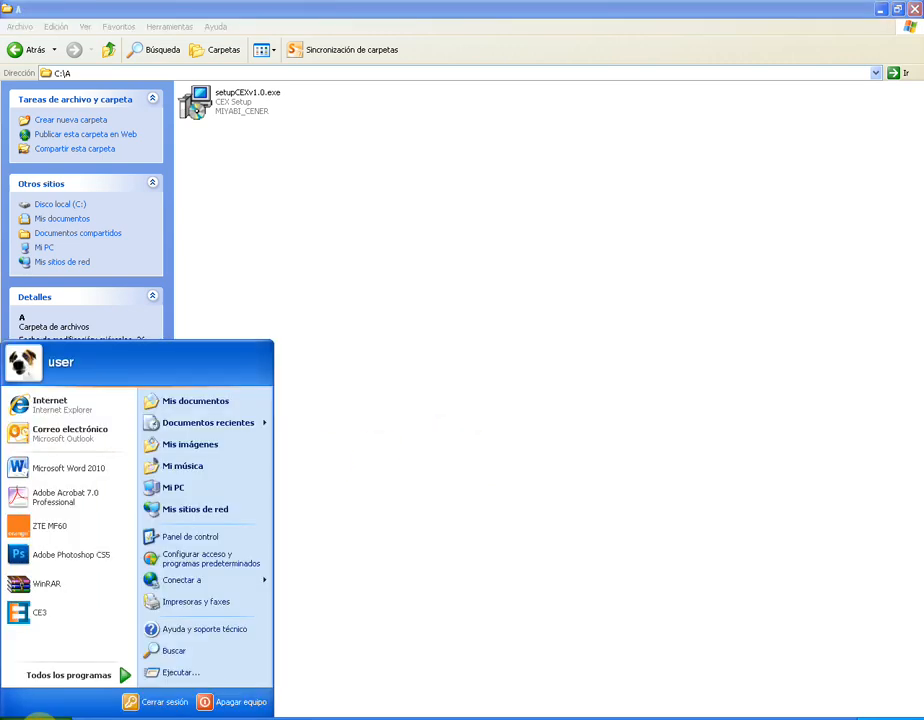
left_click(64, 678)
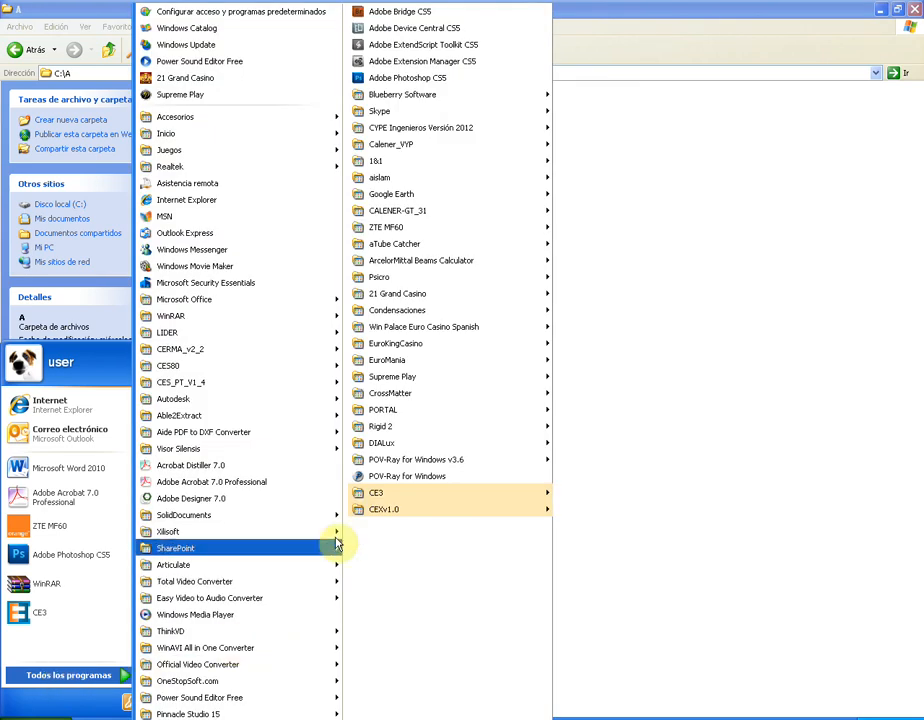
mouse_move(413, 517)
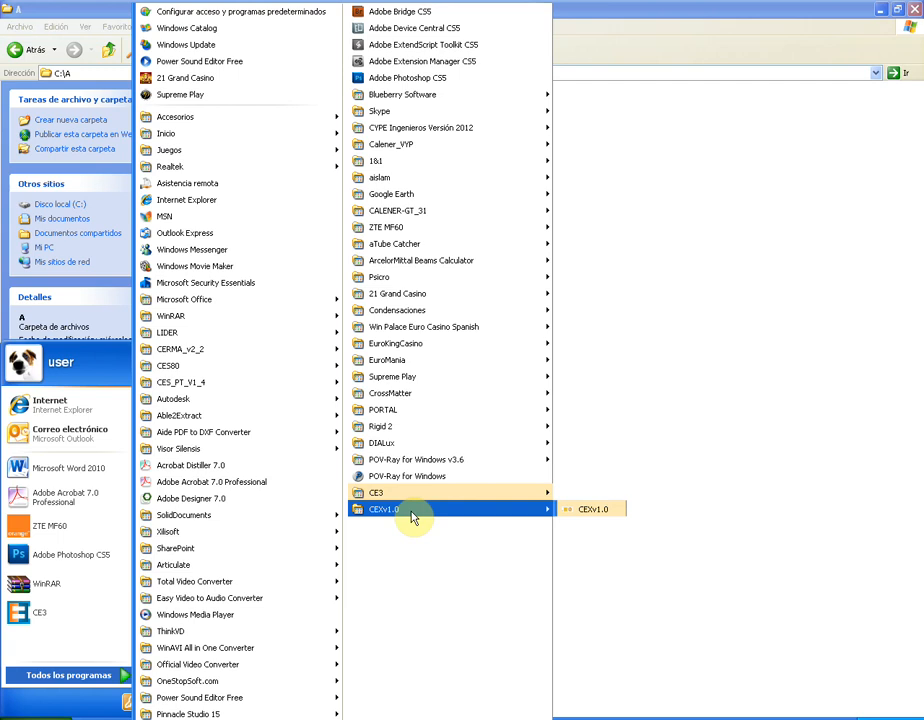
left_click(592, 510)
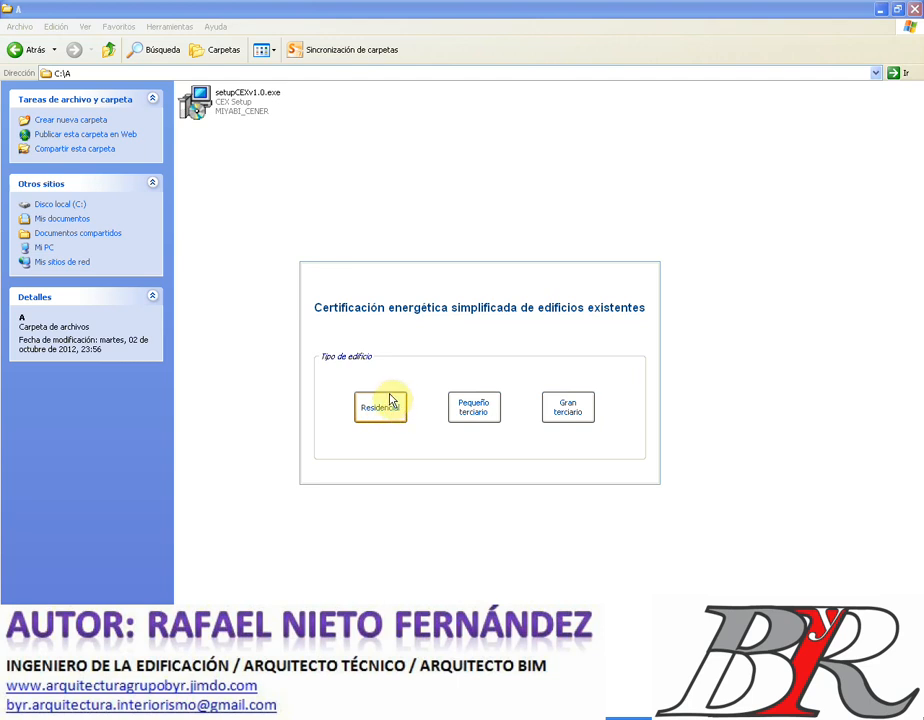
- Start a Residencial certification, naming the building 'grupo área' and entering its street address
left_click(389, 406)
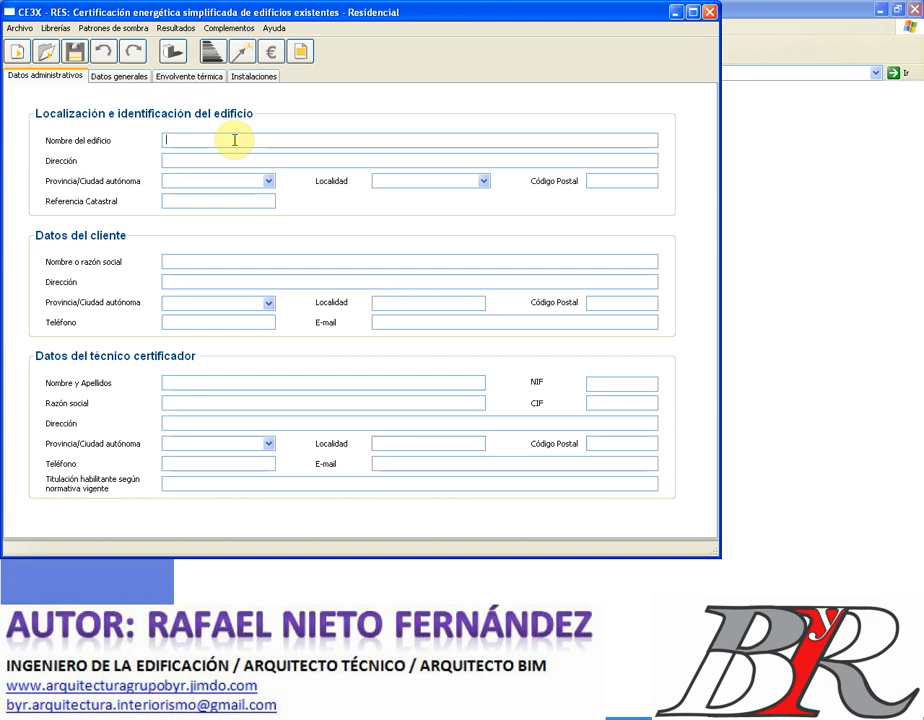
type("gr")
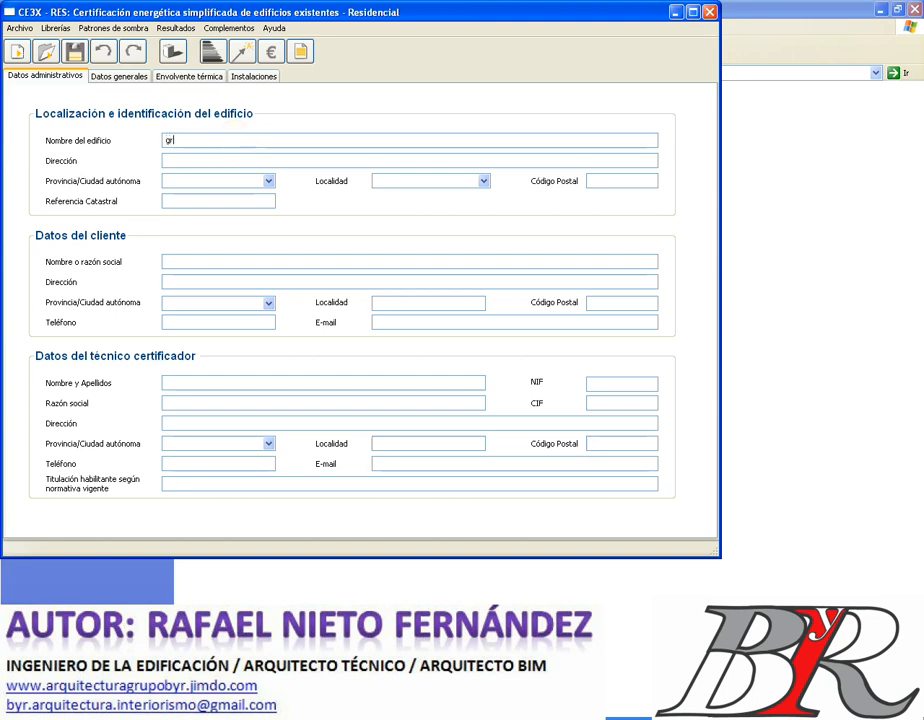
type("upo área")
left_click(215, 158)
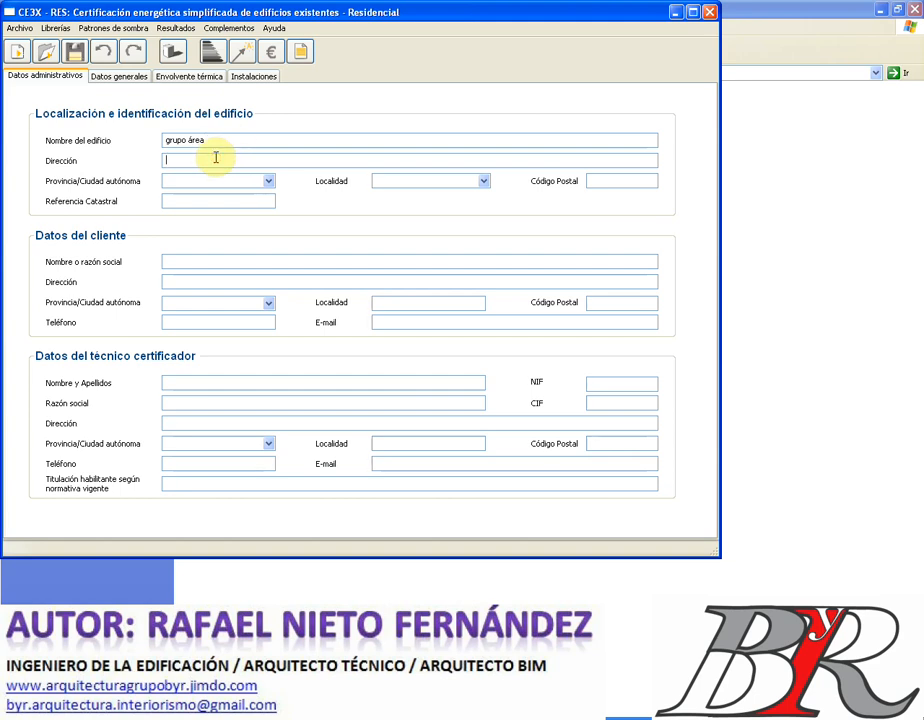
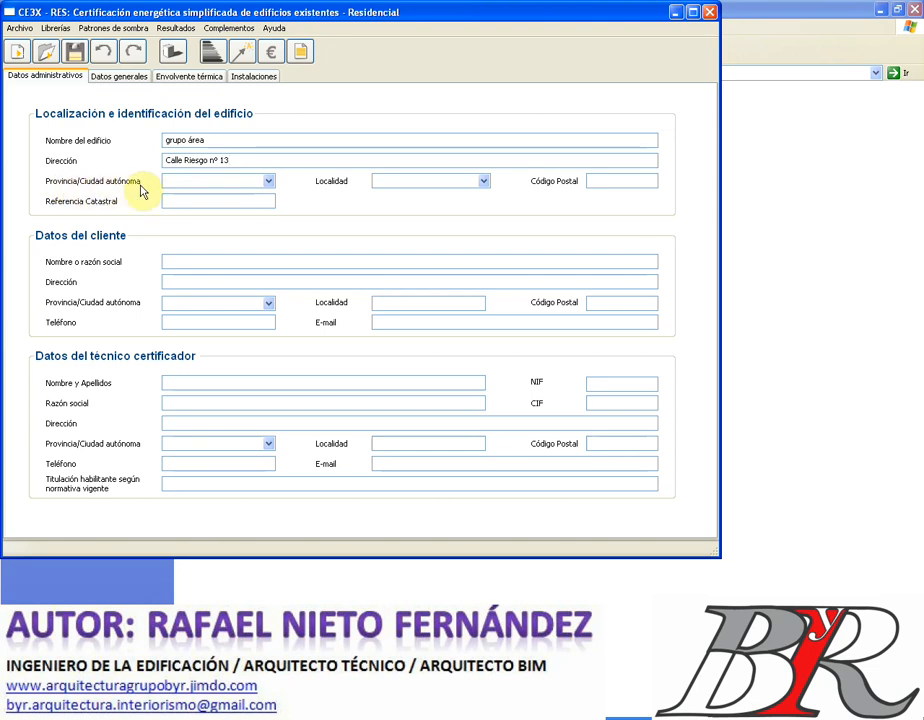
- Set the building's province to León and locality to San Andrés del Rabanedo
left_click(270, 184)
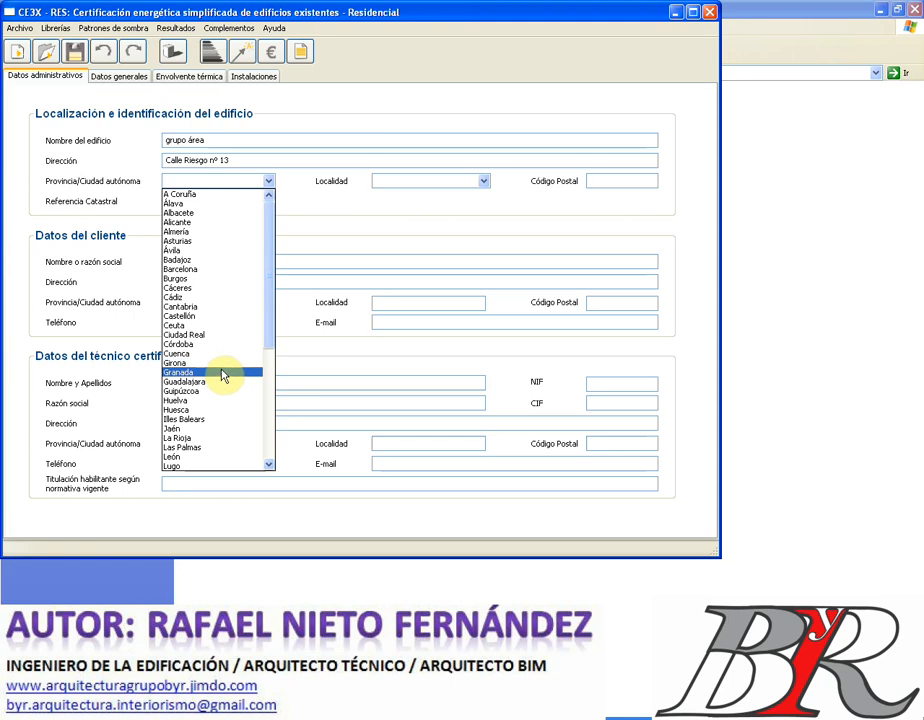
left_click(203, 458)
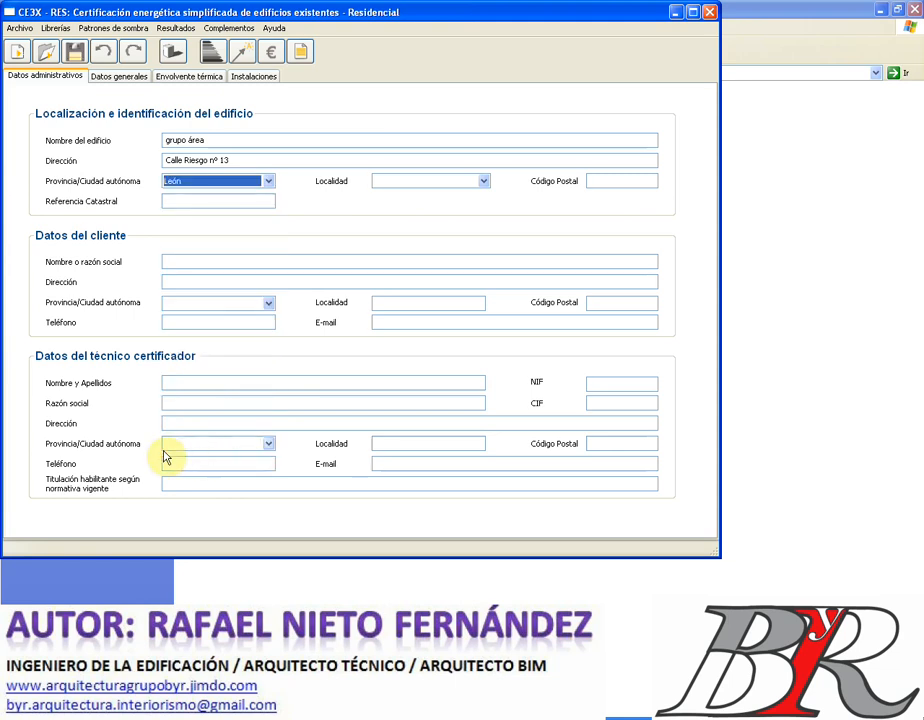
left_click(485, 183)
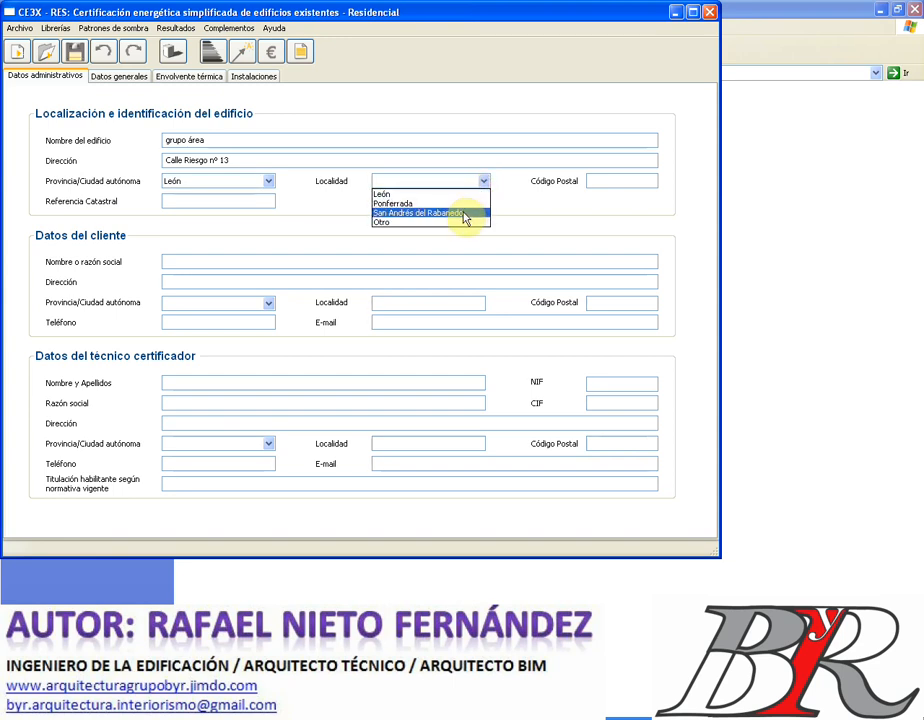
left_click(470, 213)
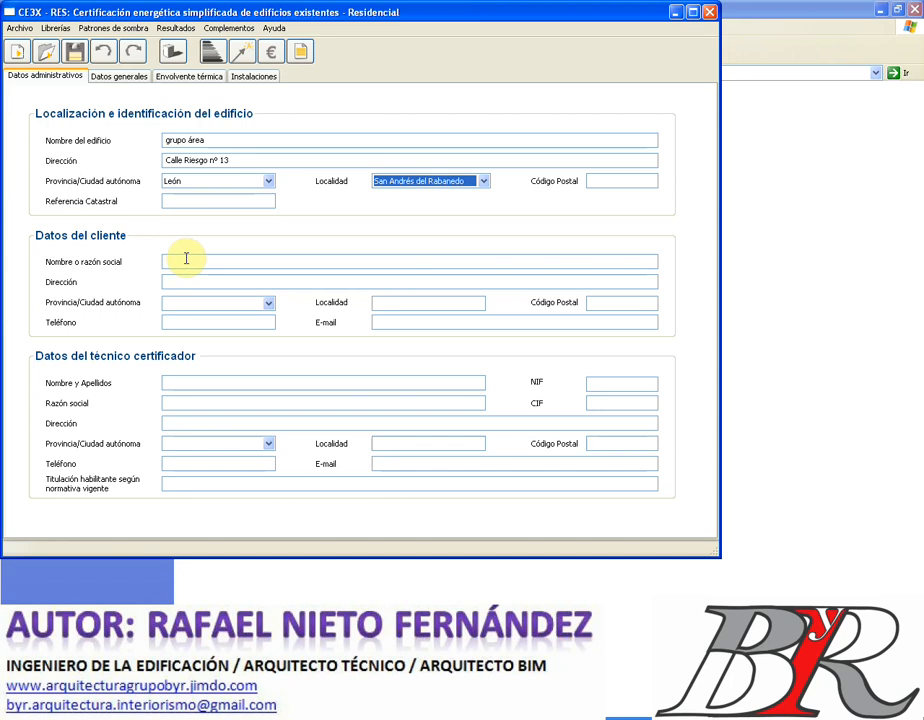
left_click(184, 260)
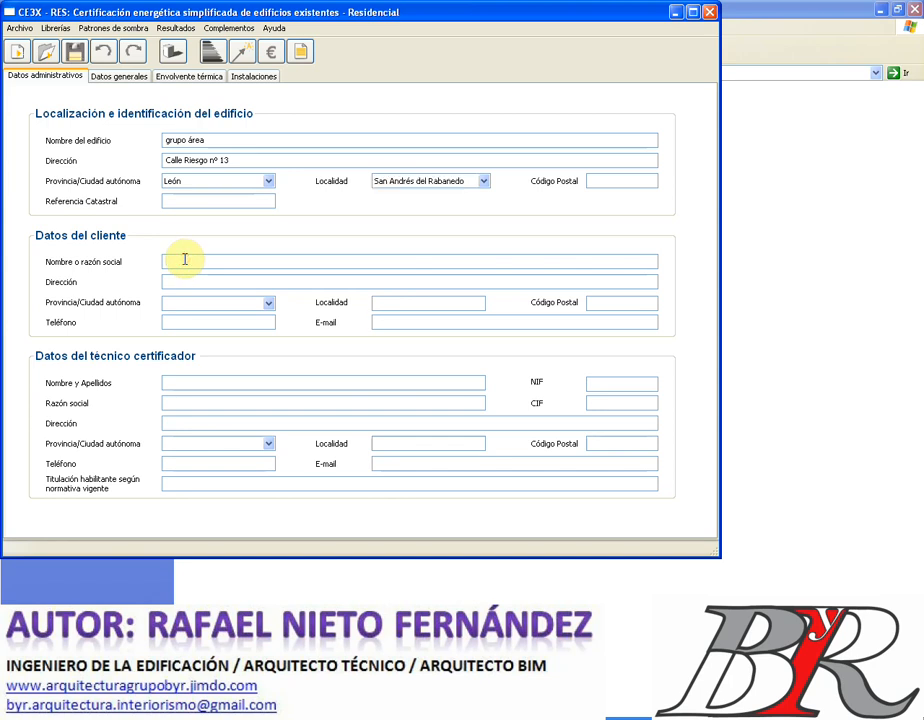
- Enter the client's organisation name and street address
type("c")
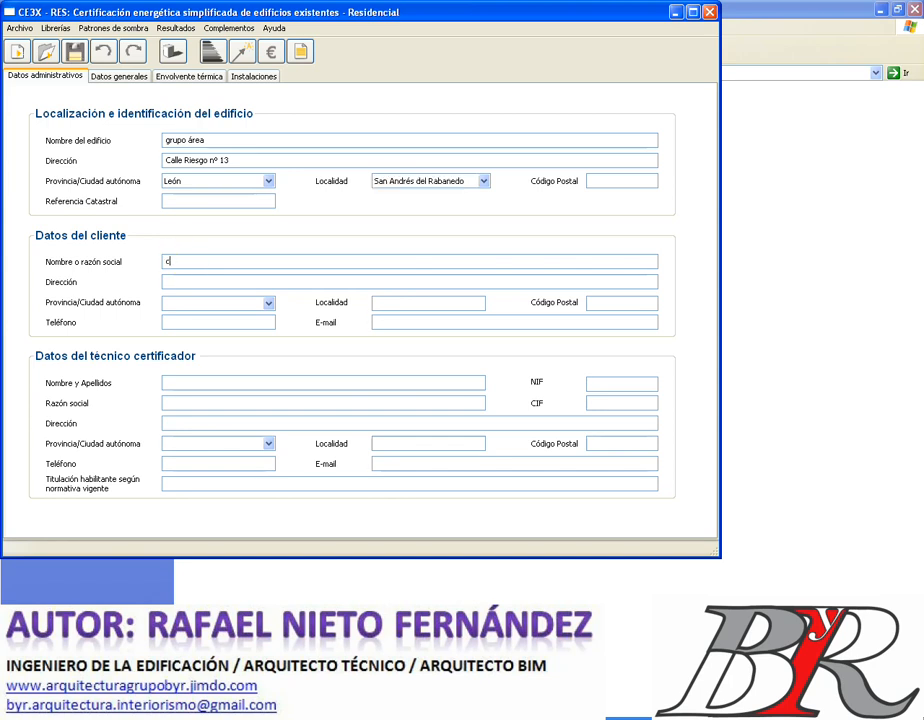
key("BackSpace")
type("CA")
type("B")
type("IPUTACIÓN DE LE")
type(" ÓN DE LEÓN")
left_click(182, 281)
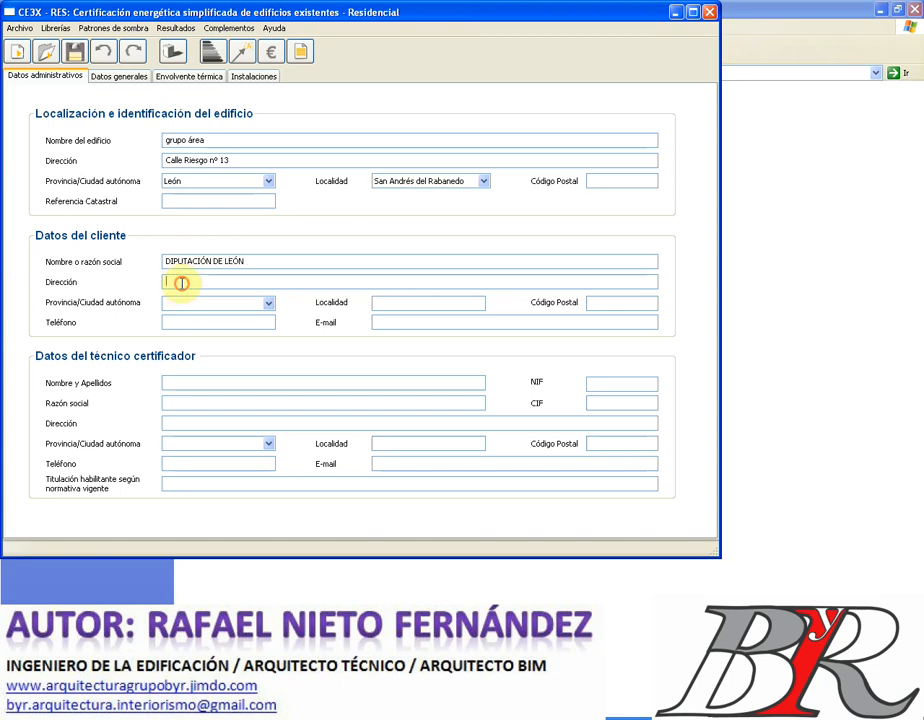
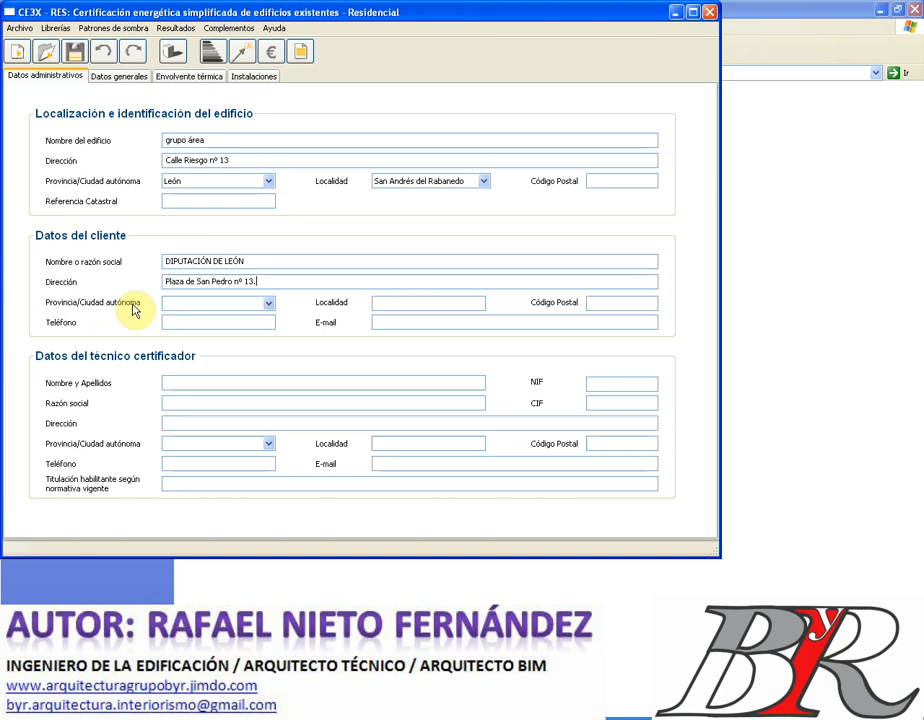
- Set the client's province to León and locality Leon, then enter their phone number and e-mail
left_click(268, 303)
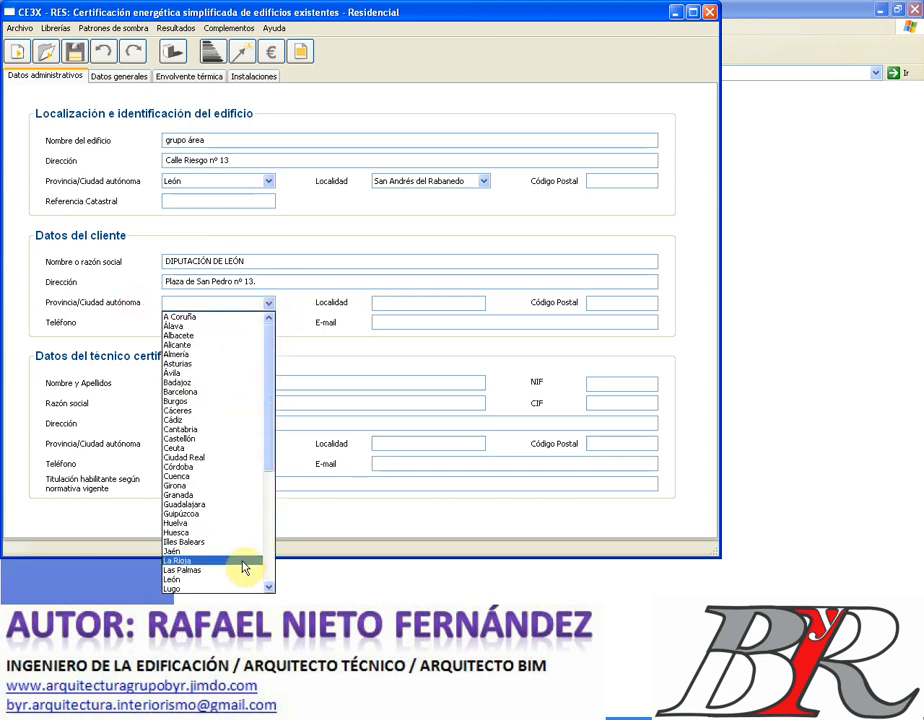
left_click(218, 580)
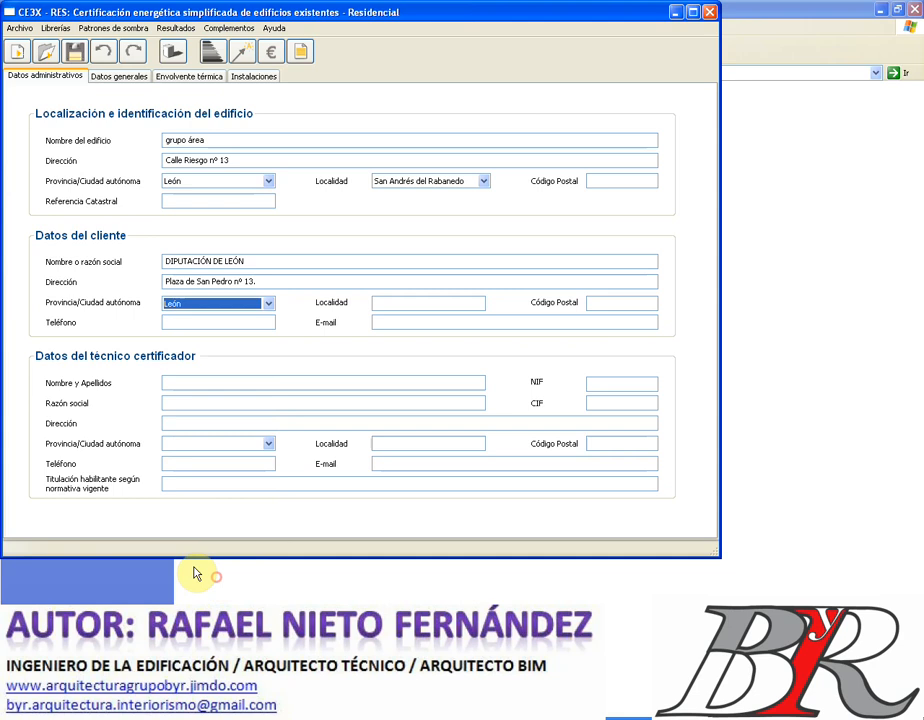
left_click(398, 302)
type("L")
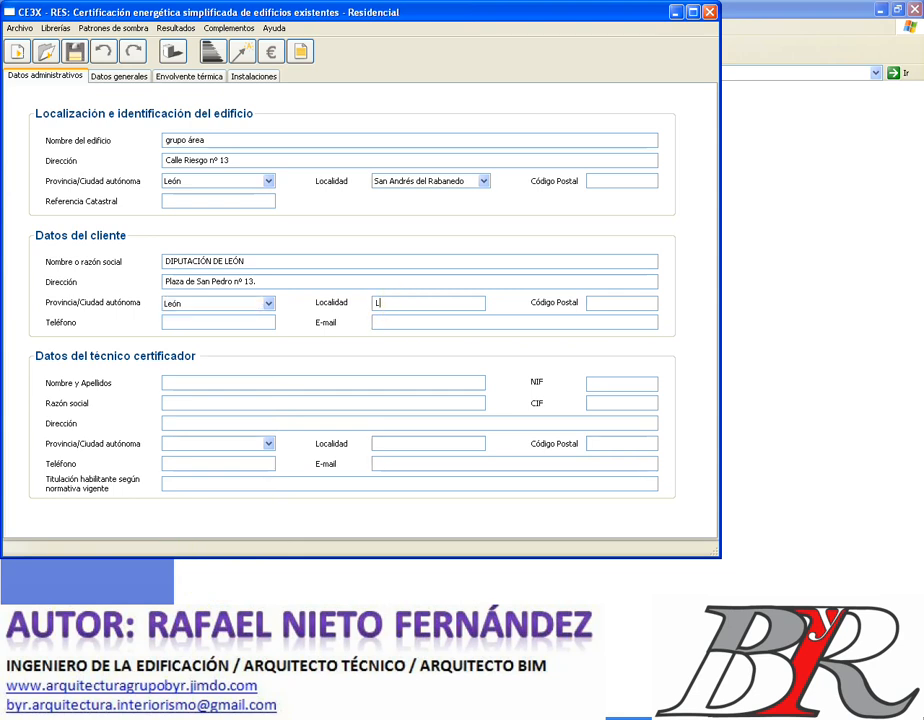
type("eon")
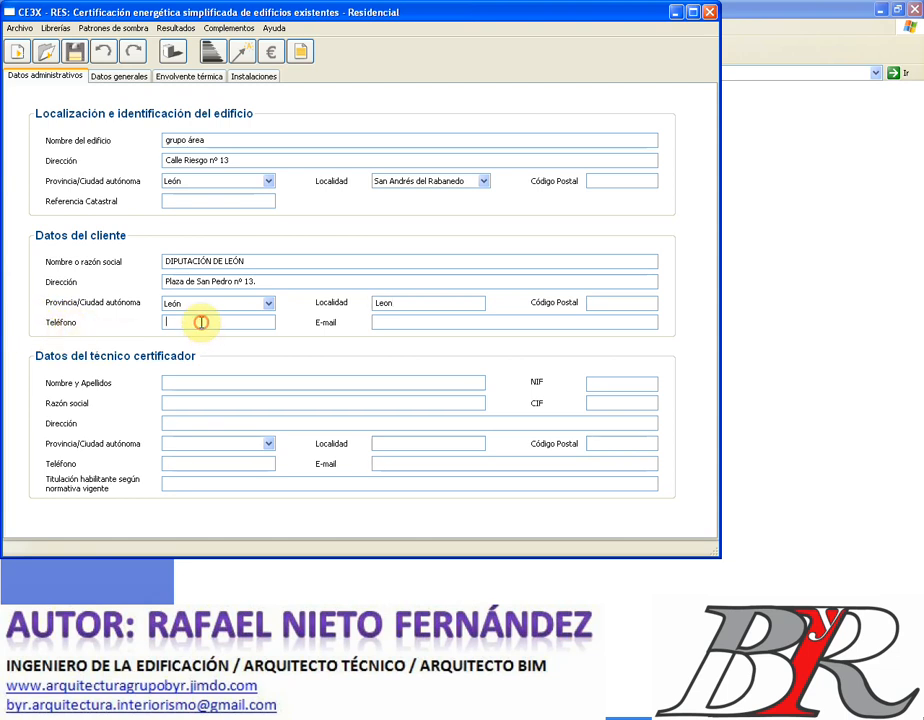
type("968")
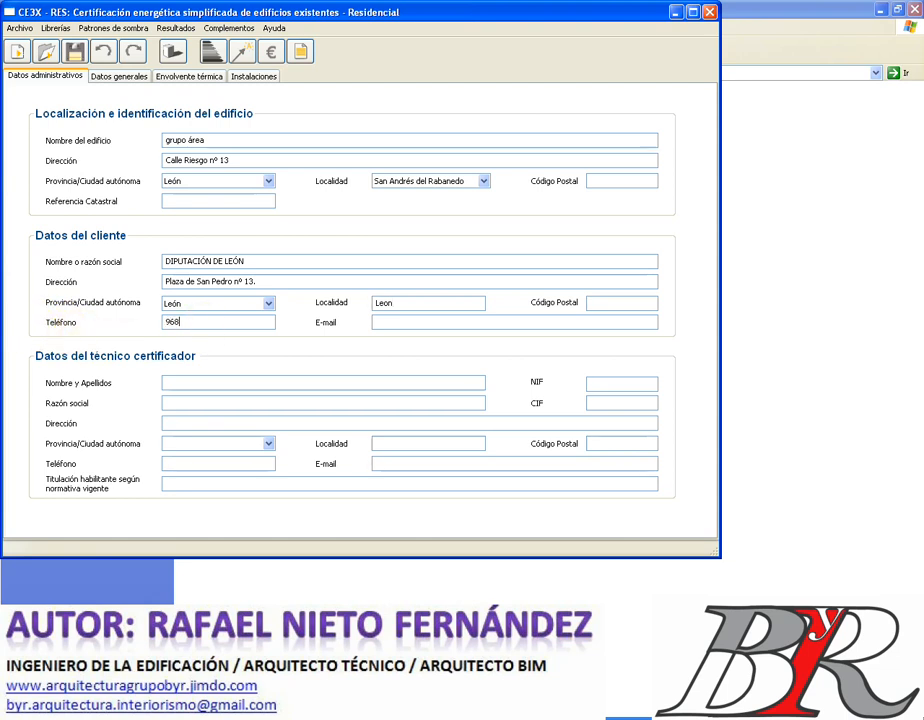
type("6545")
left_click(407, 324)
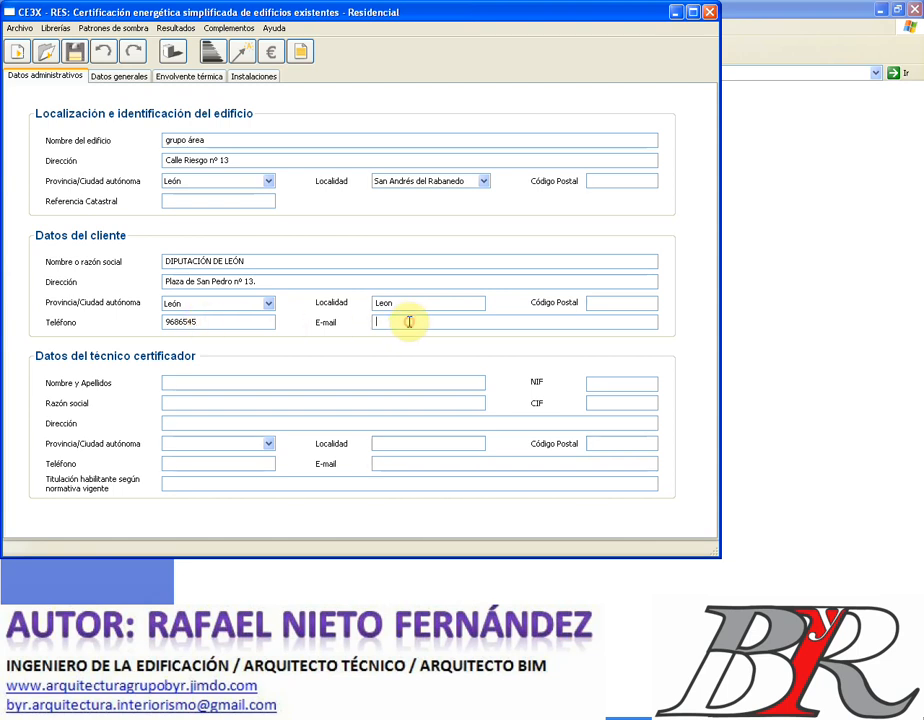
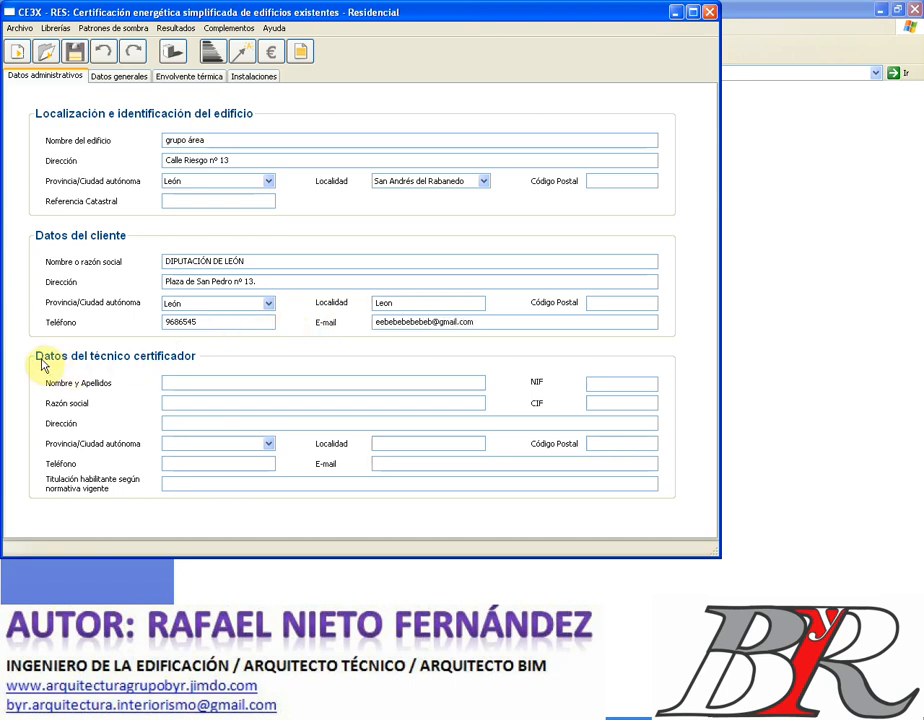
left_click(191, 381)
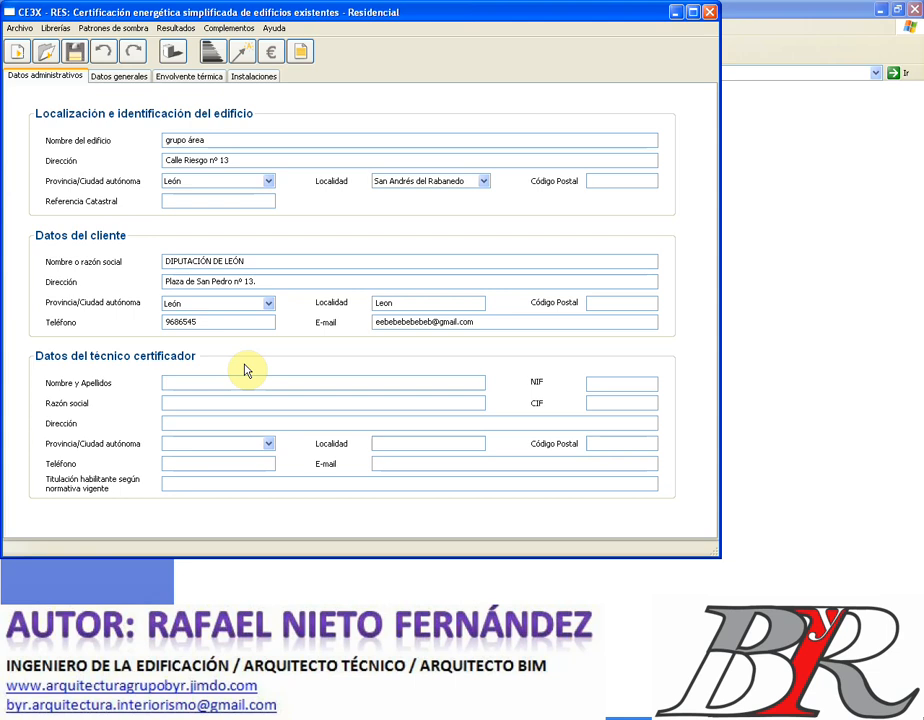
- Enter the technician's name, company 'Grupo área.' and street address
left_click(207, 399)
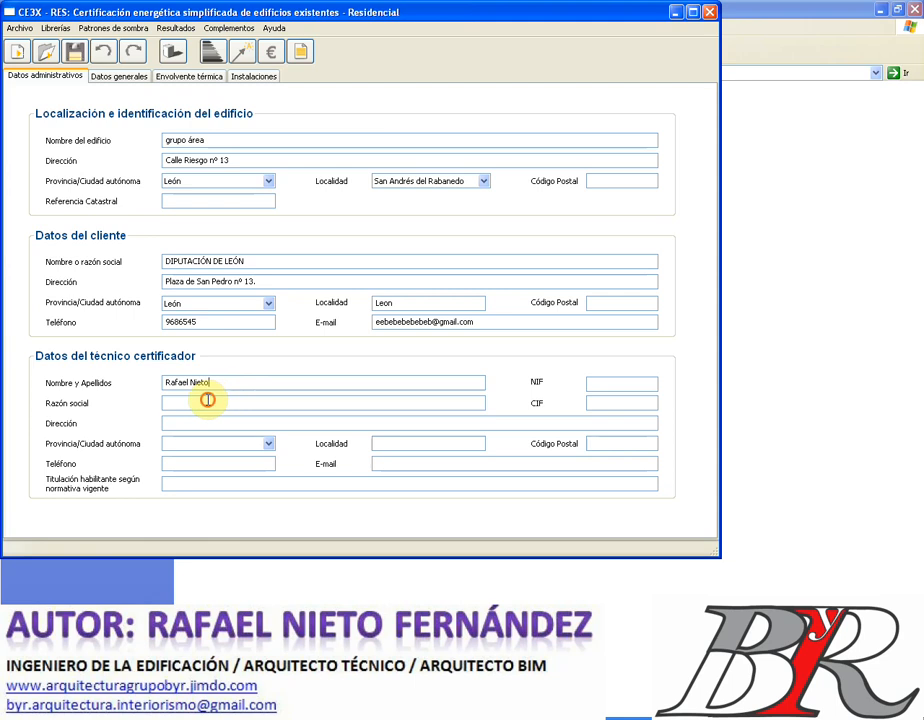
type("Grupo área.")
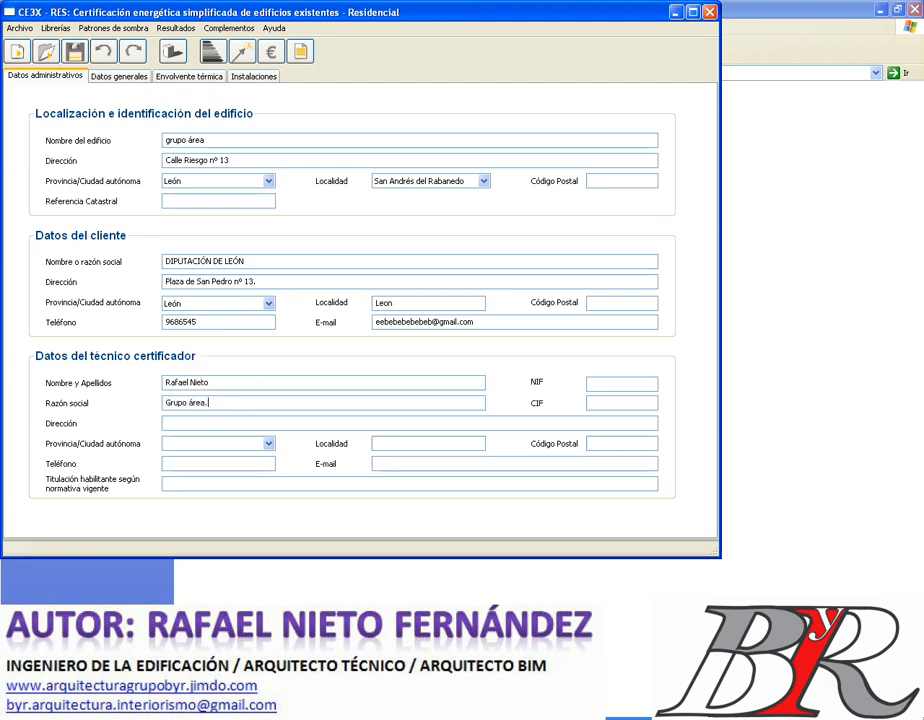
left_click(188, 422)
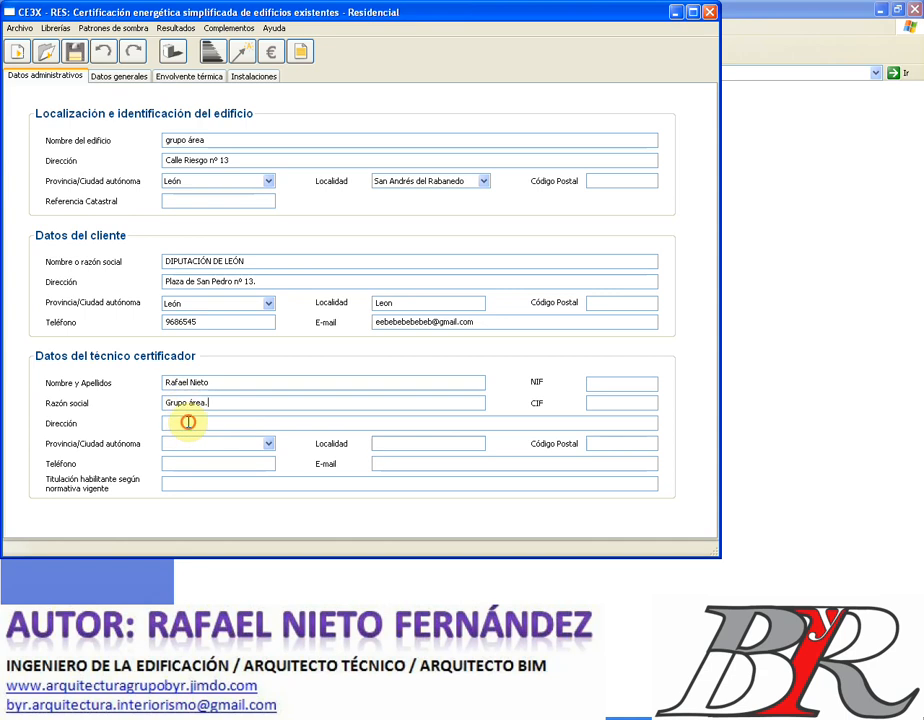
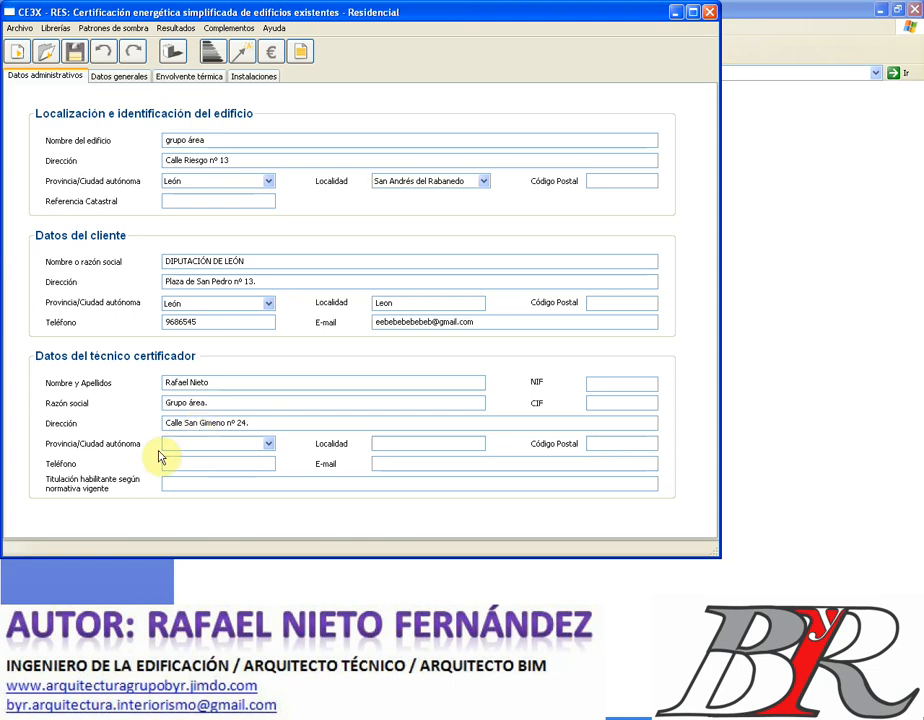
- Set the technician's province to Madrid and fill in phone, locality and postal code
left_click(267, 444)
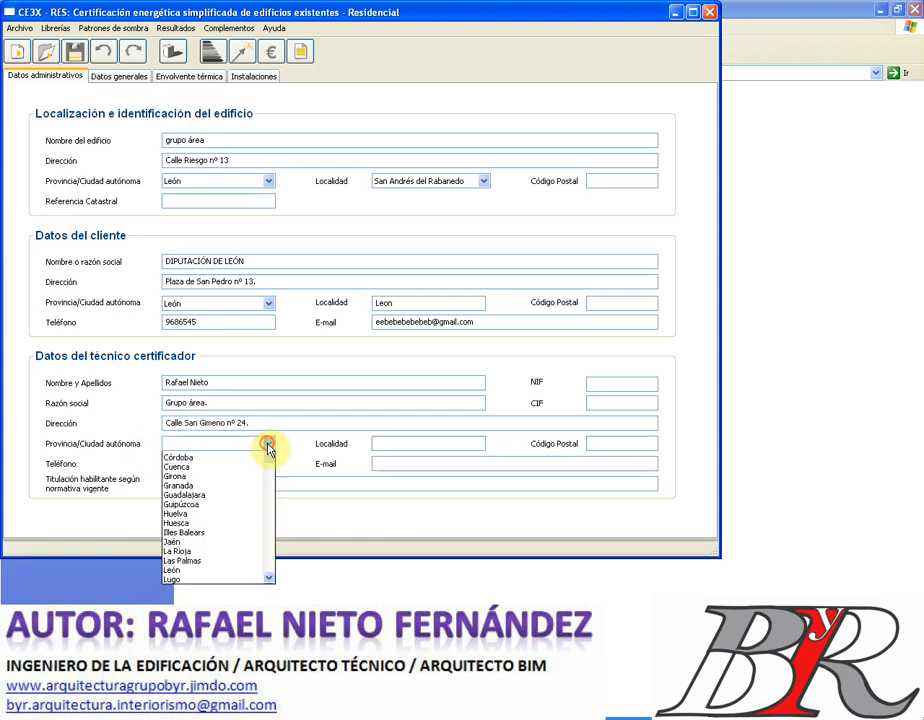
scroll(218, 530, "down", 1)
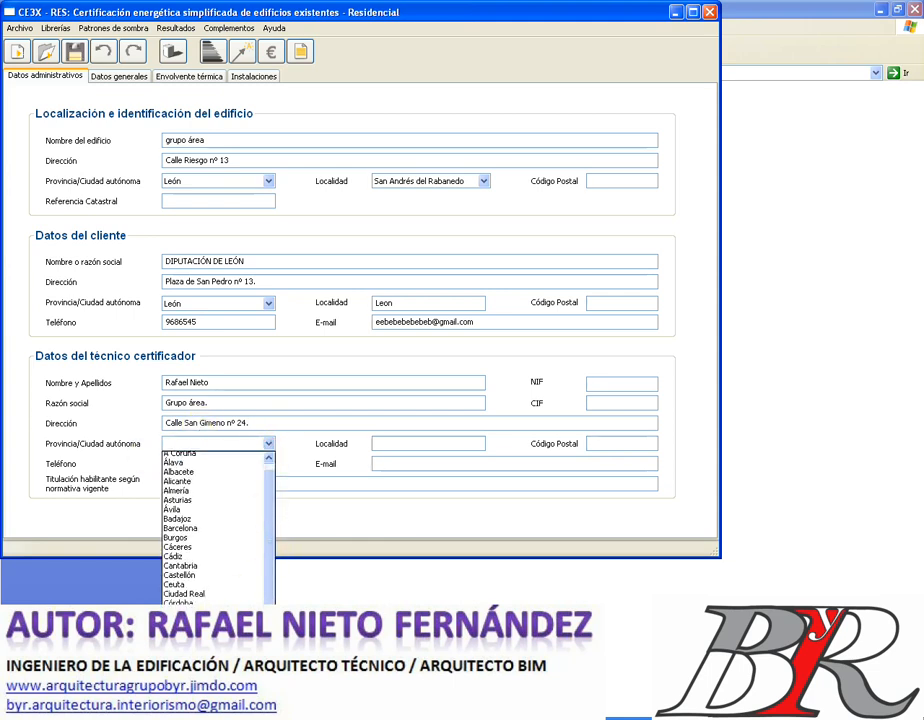
left_click(190, 713)
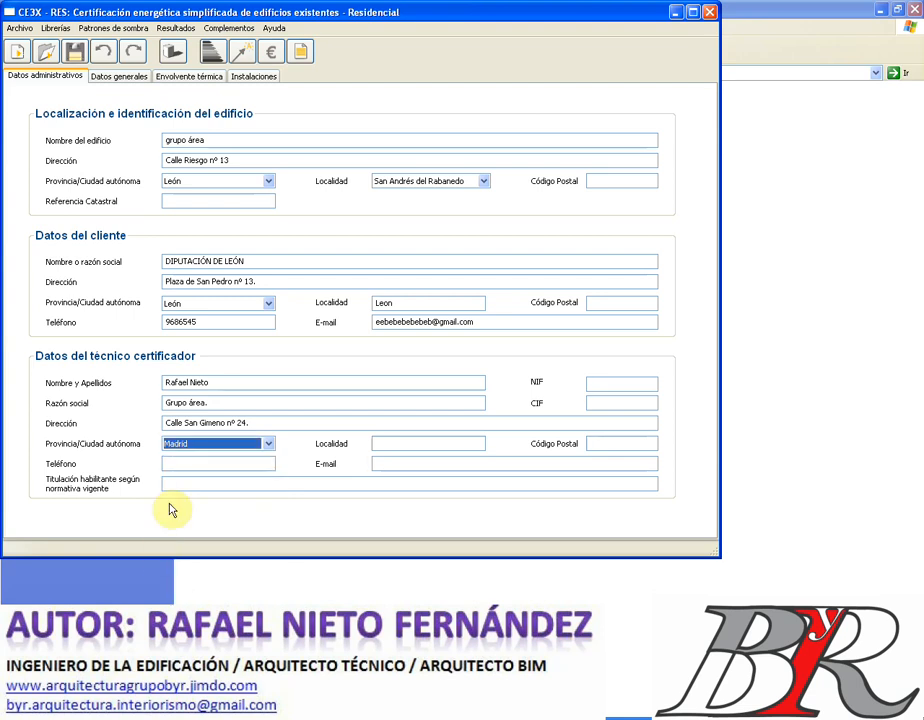
left_click(219, 463)
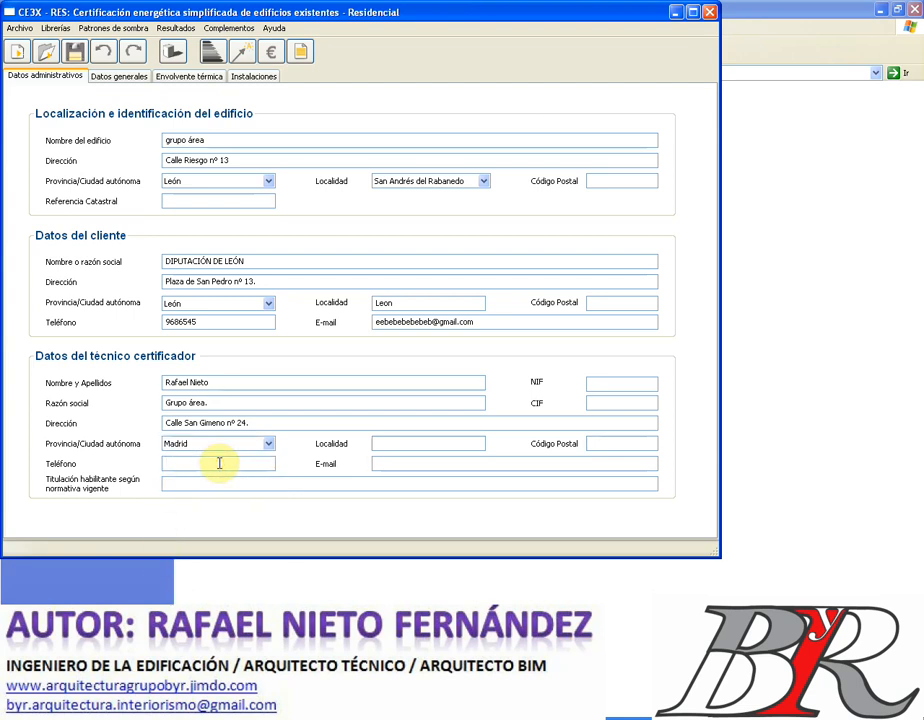
type("91356545")
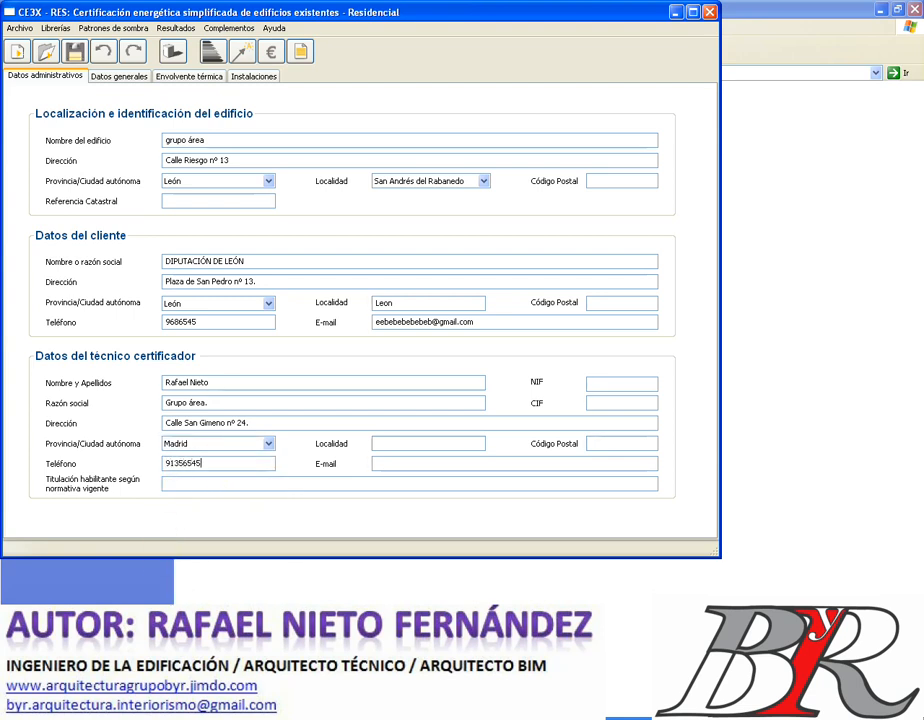
left_click(392, 443)
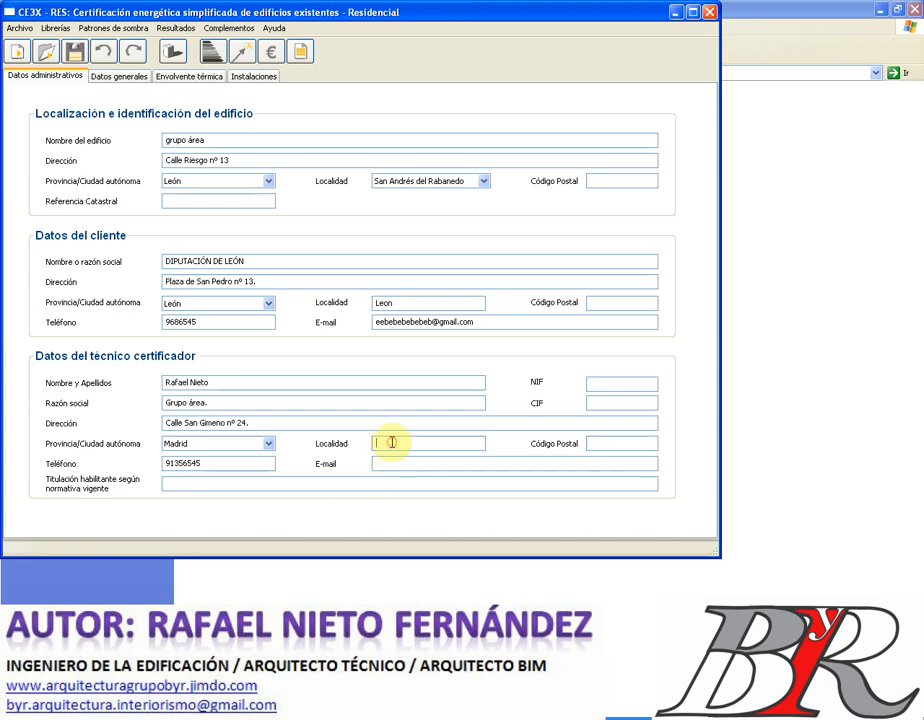
type("Madrid")
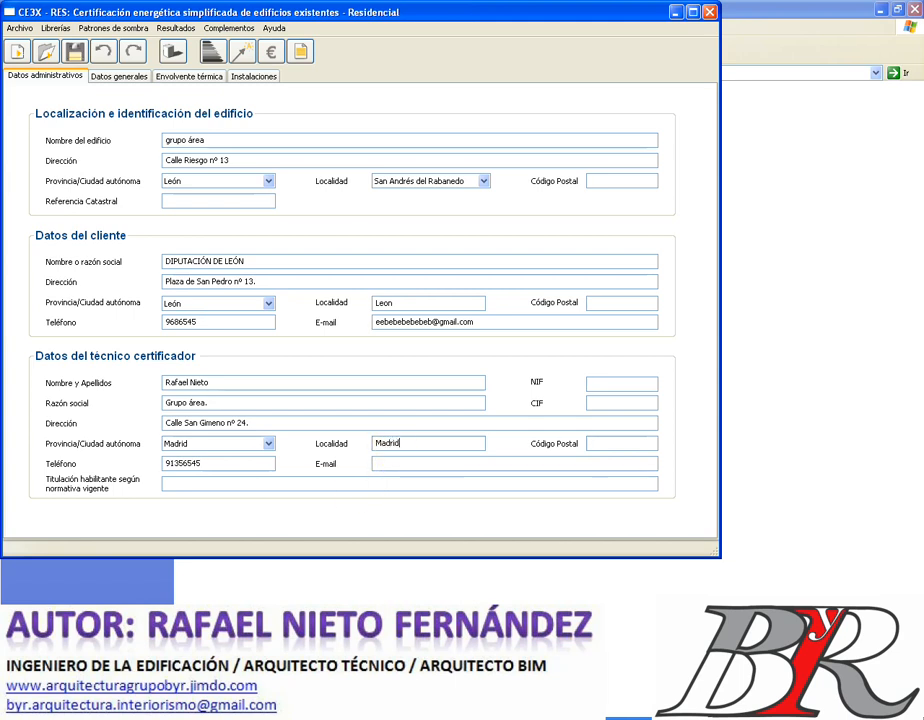
left_click(612, 444)
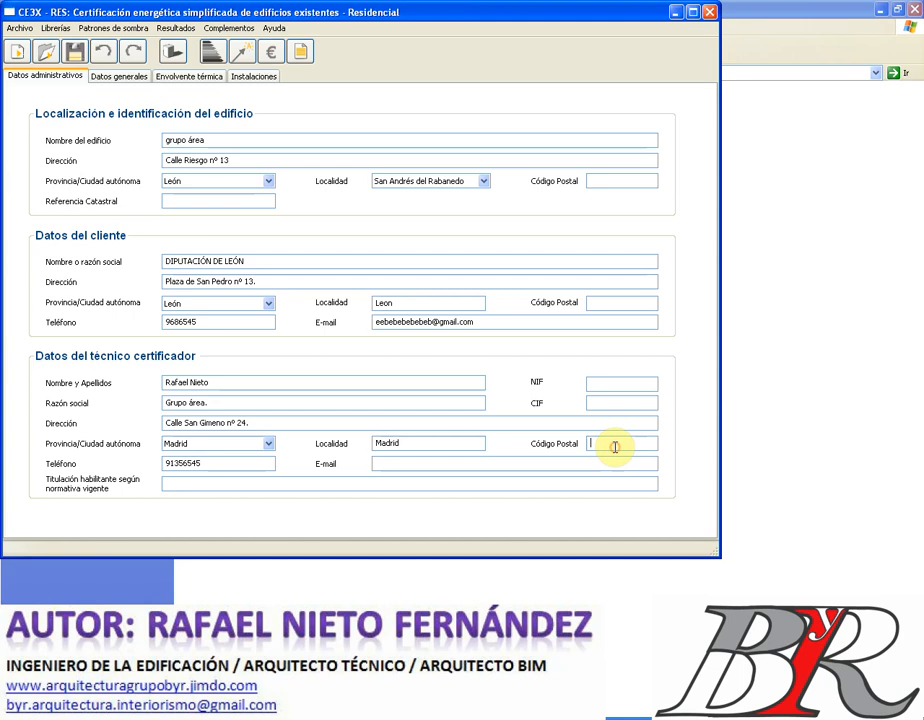
type("28037")
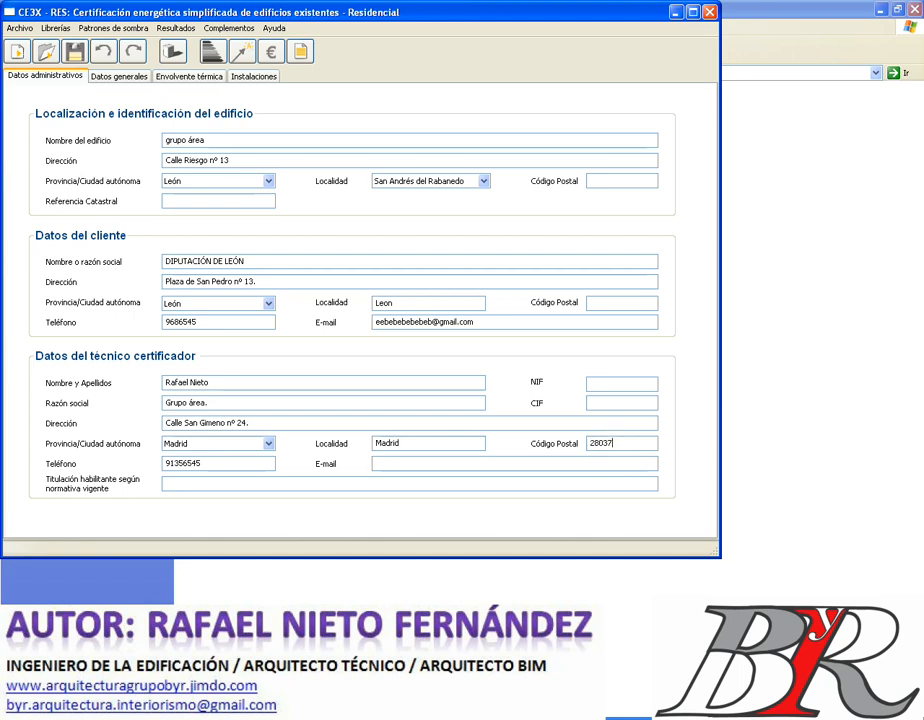
- Enter the technician's e-mail and the qualification ARQUITECTO
left_click(396, 463)
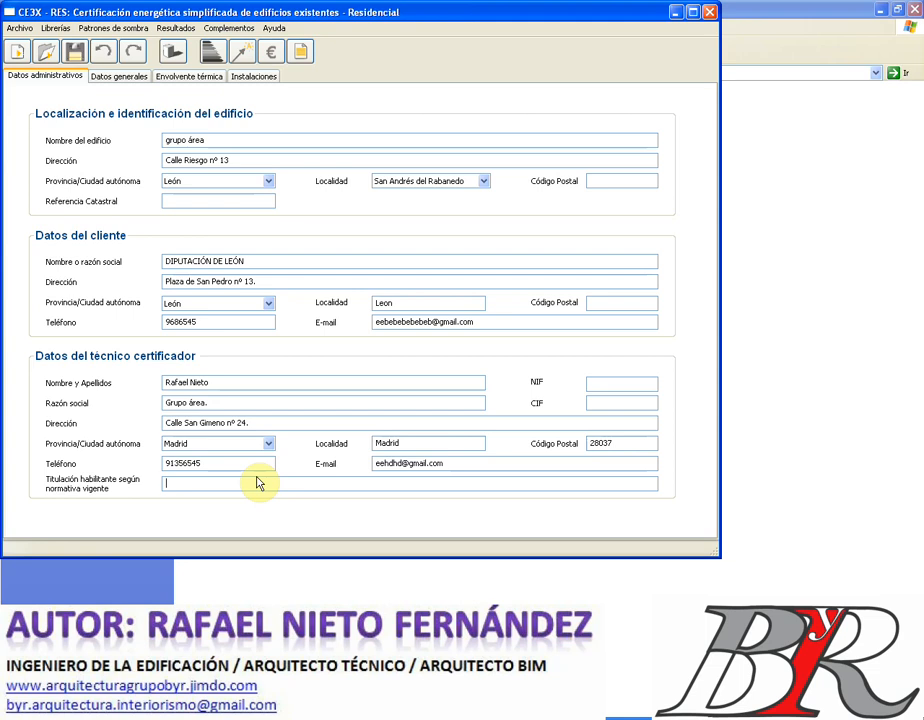
type("A")
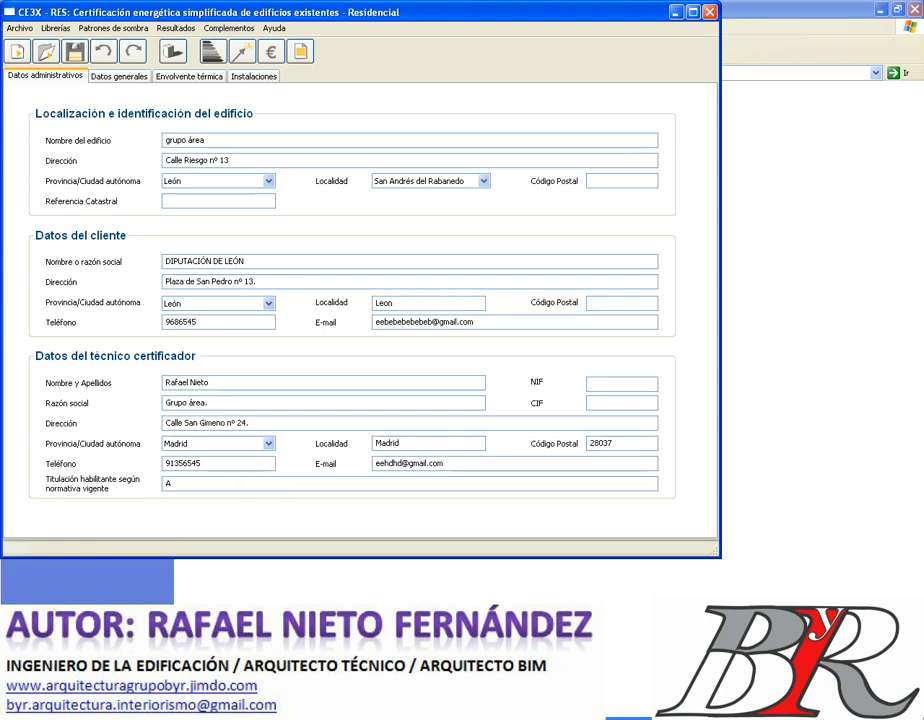
type("RQUITECTO")
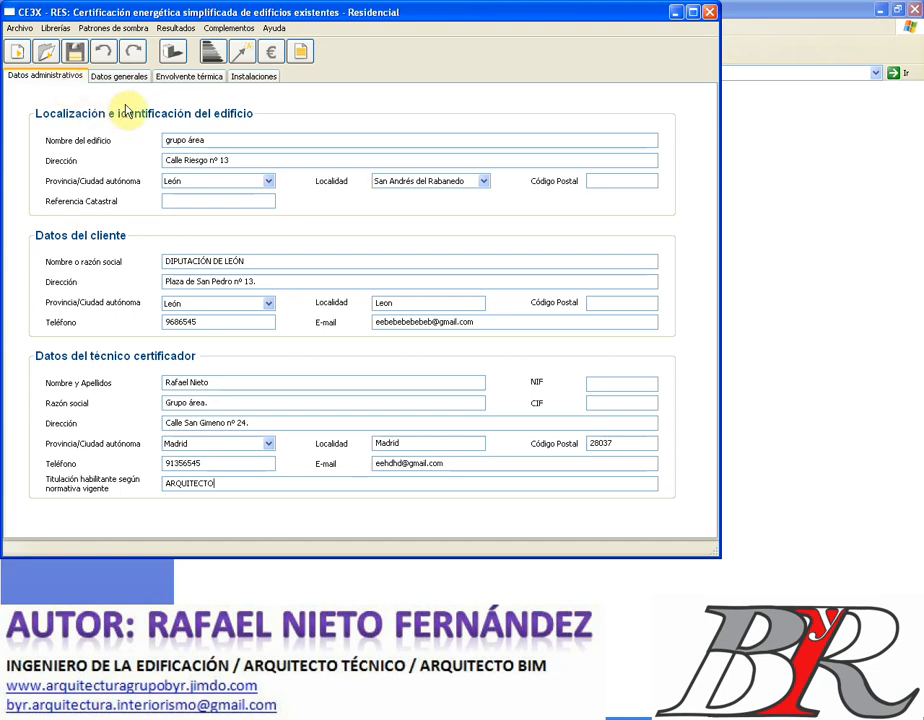
- On the general data form, enter a construction year and select NBE-CT-79 as the regulation in force
left_click(128, 85)
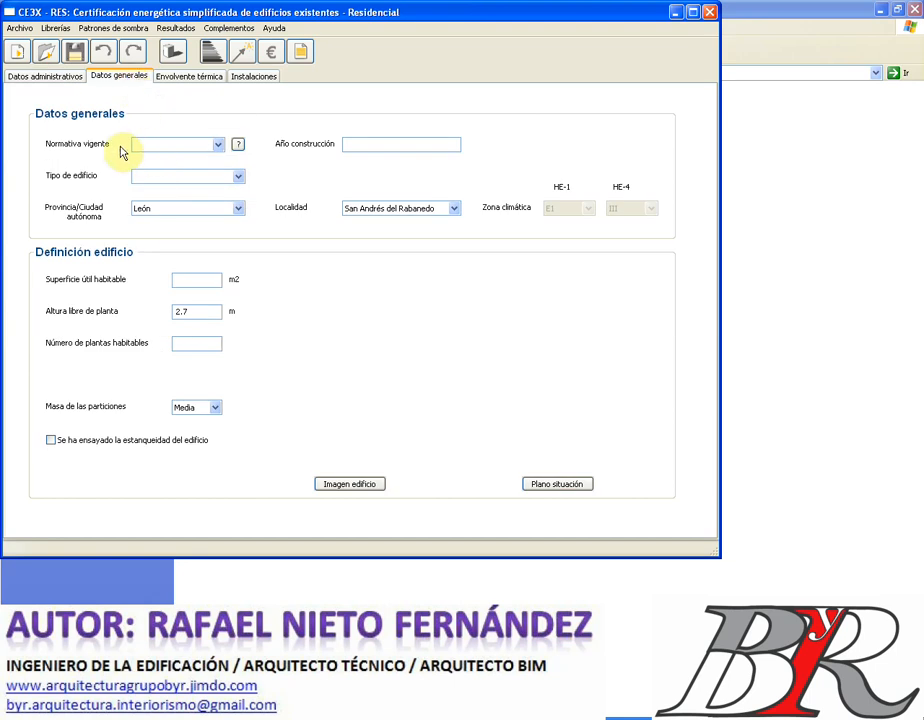
left_click(217, 145)
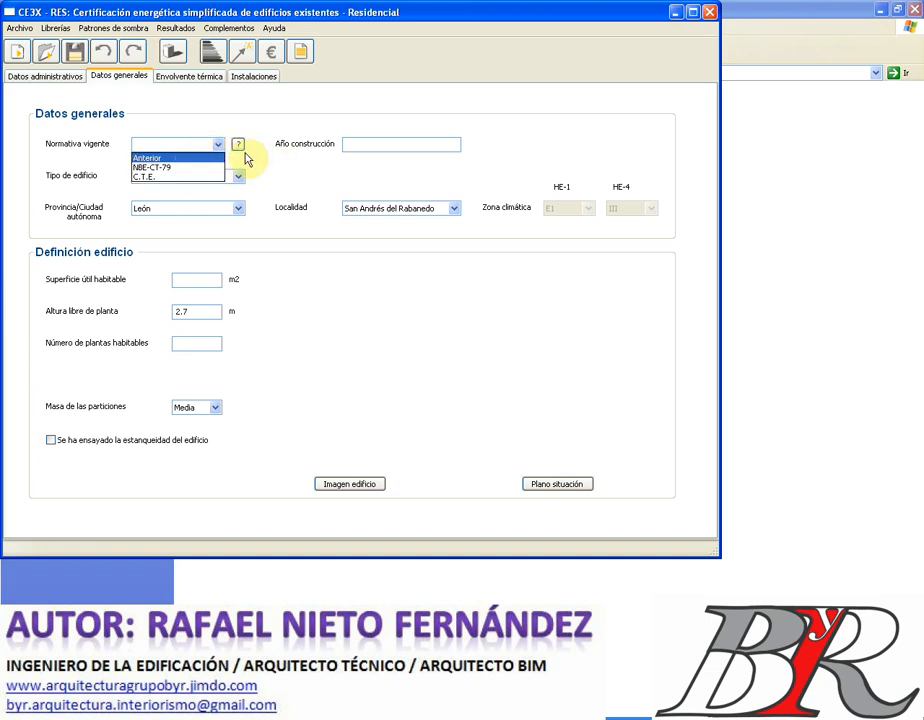
left_click(372, 146)
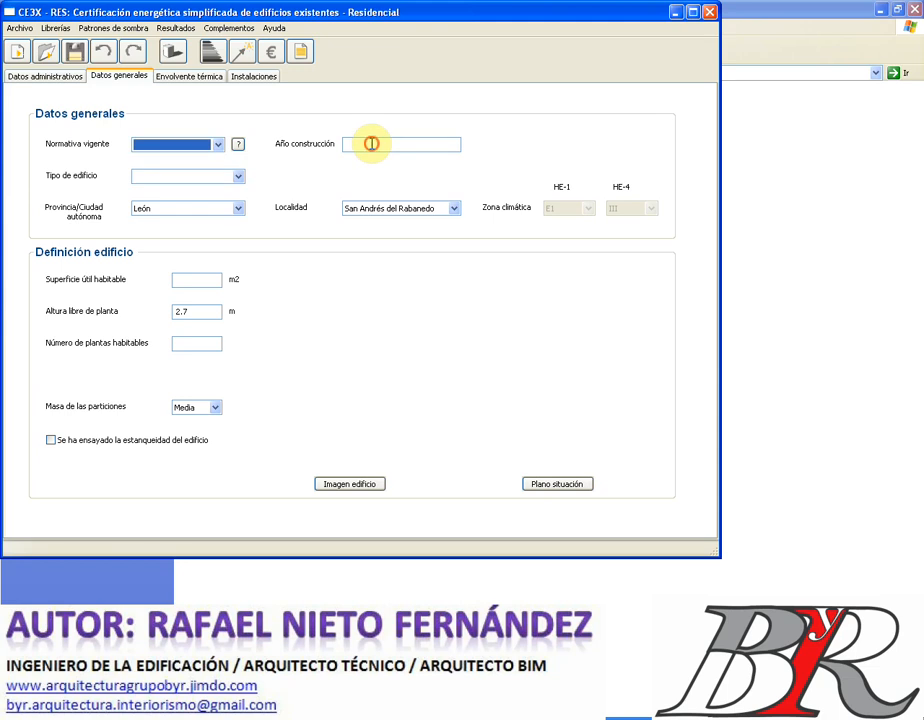
left_click(372, 143)
type("1940")
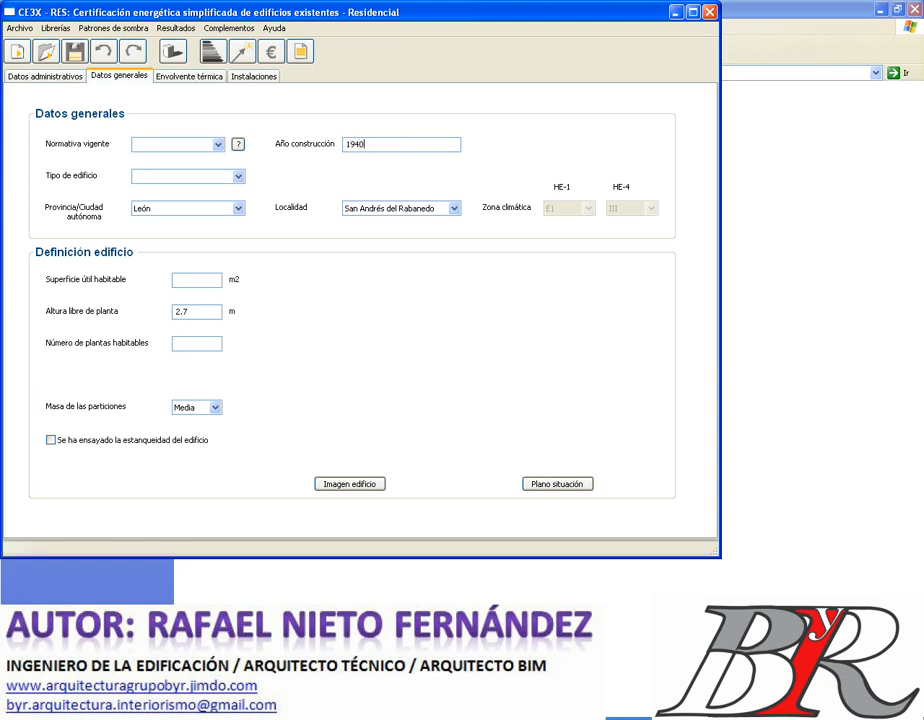
key("Tab")
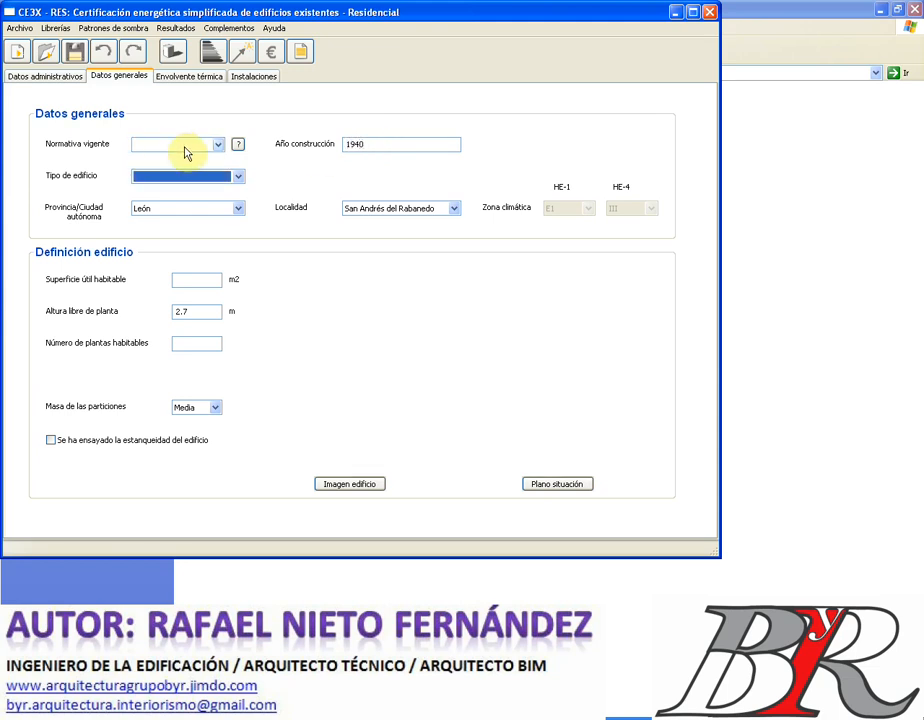
left_click(218, 146)
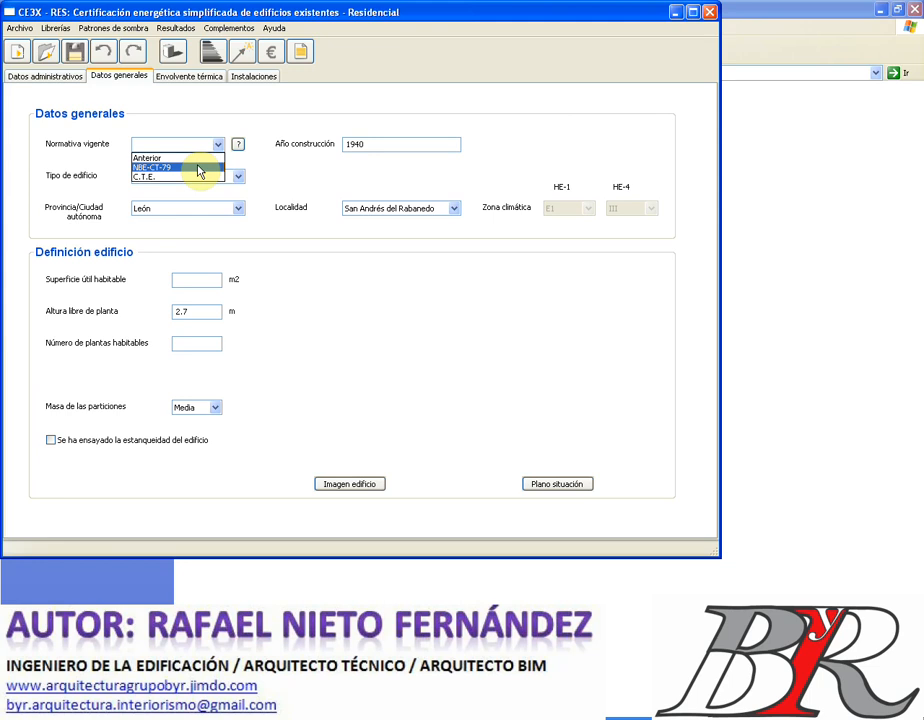
left_click(199, 167)
- Change the construction year to 1985 and set the building type to Bloque de Viviendas
double_click(369, 144)
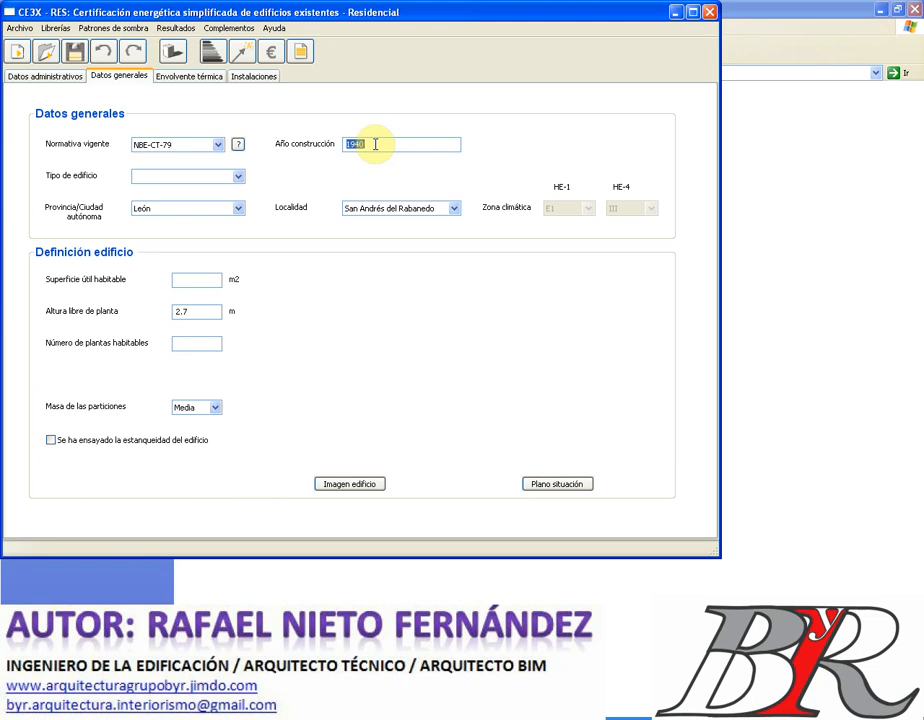
type("1985")
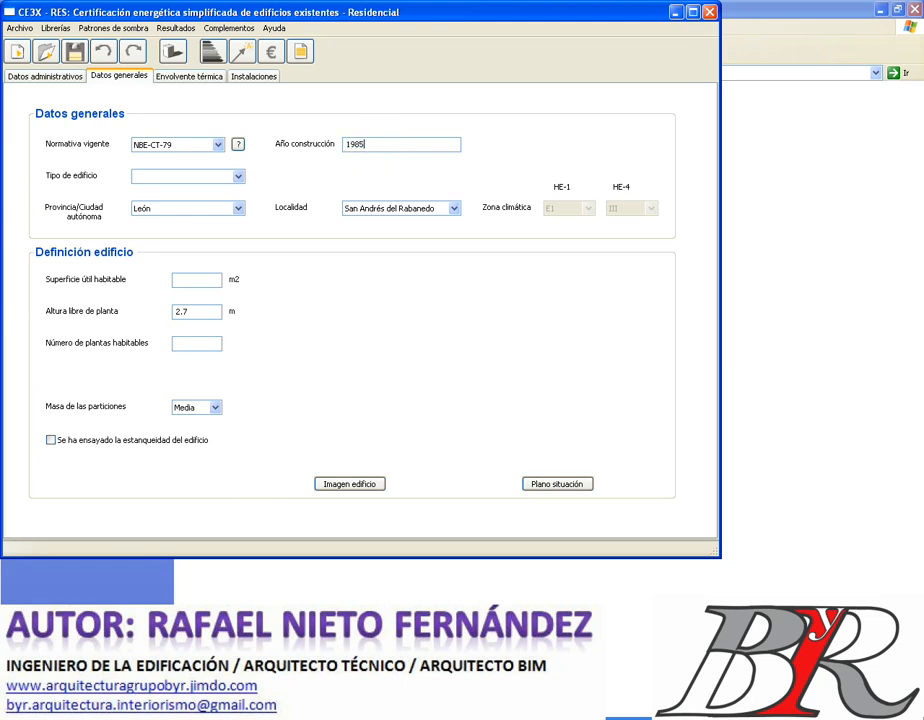
left_click(239, 178)
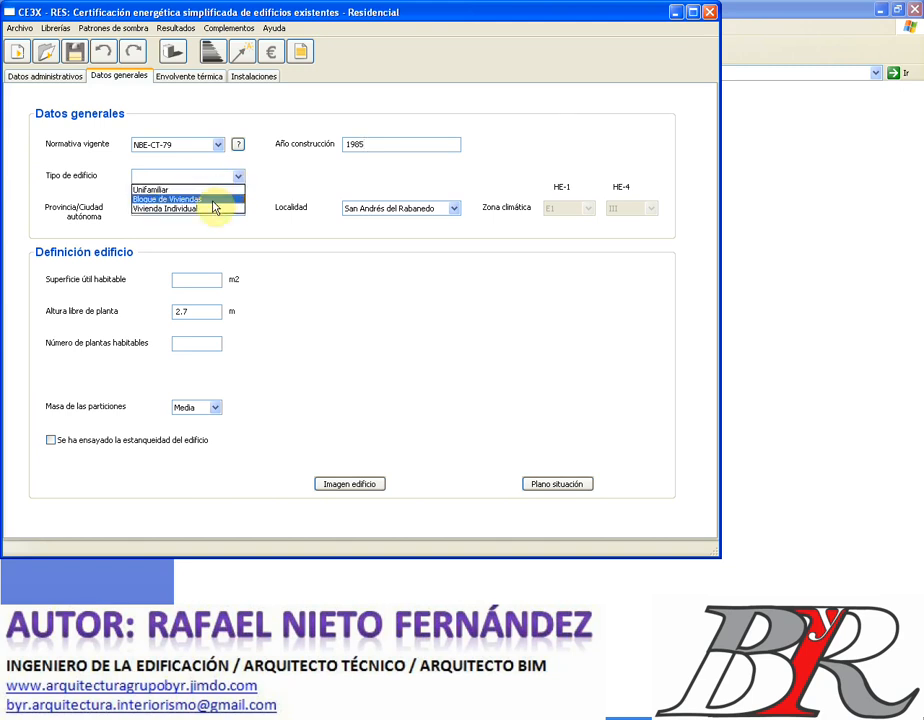
left_click(215, 199)
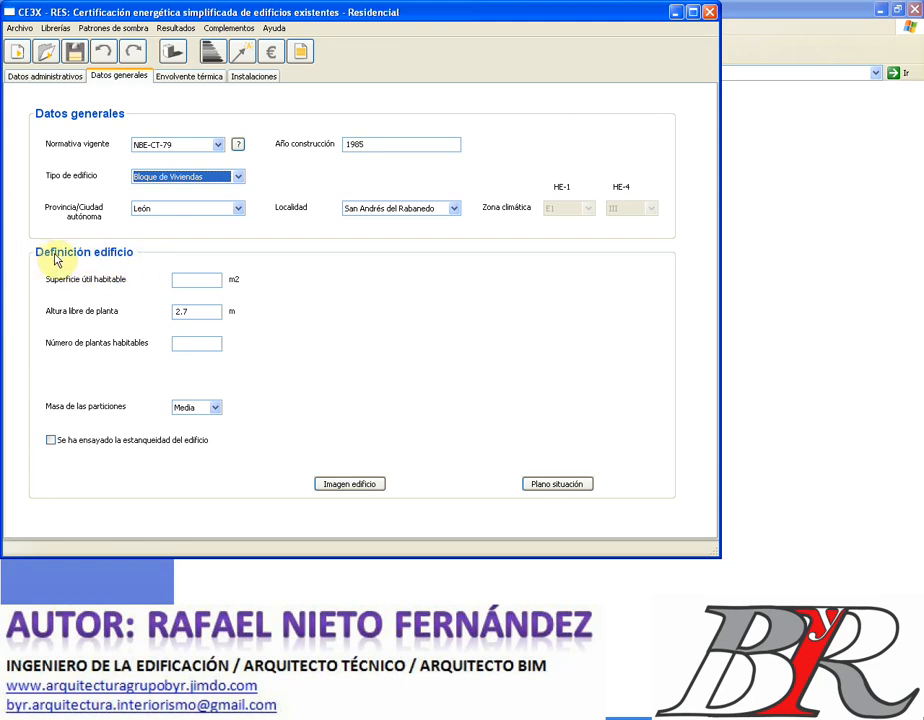
- Enter 325 m2 useful area, 2.65 m floor height, 3 floors and Pesada partition mass
left_click(208, 281)
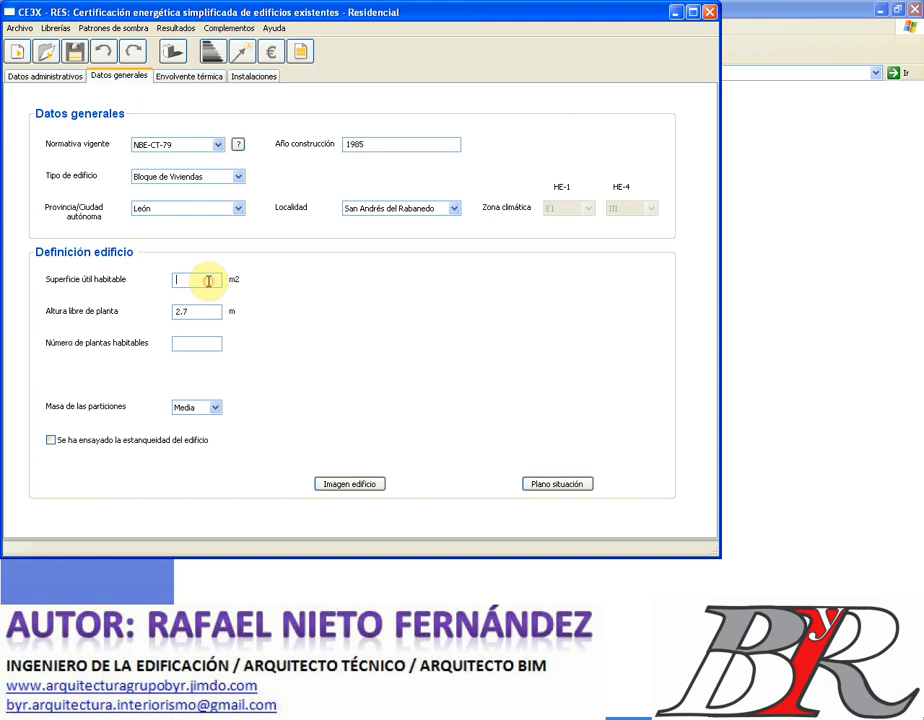
type("325")
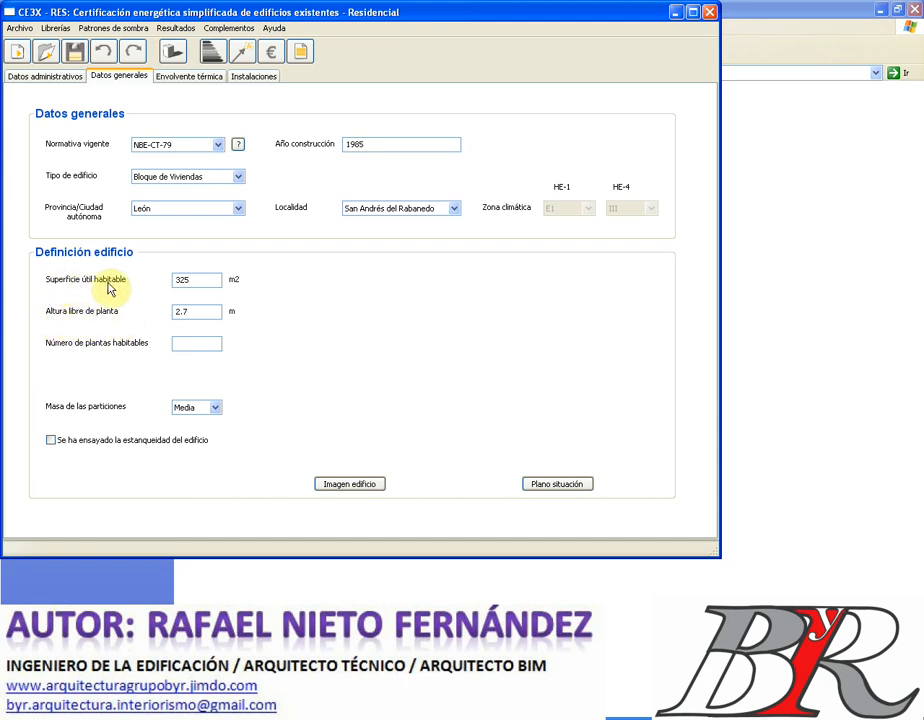
double_click(182, 311)
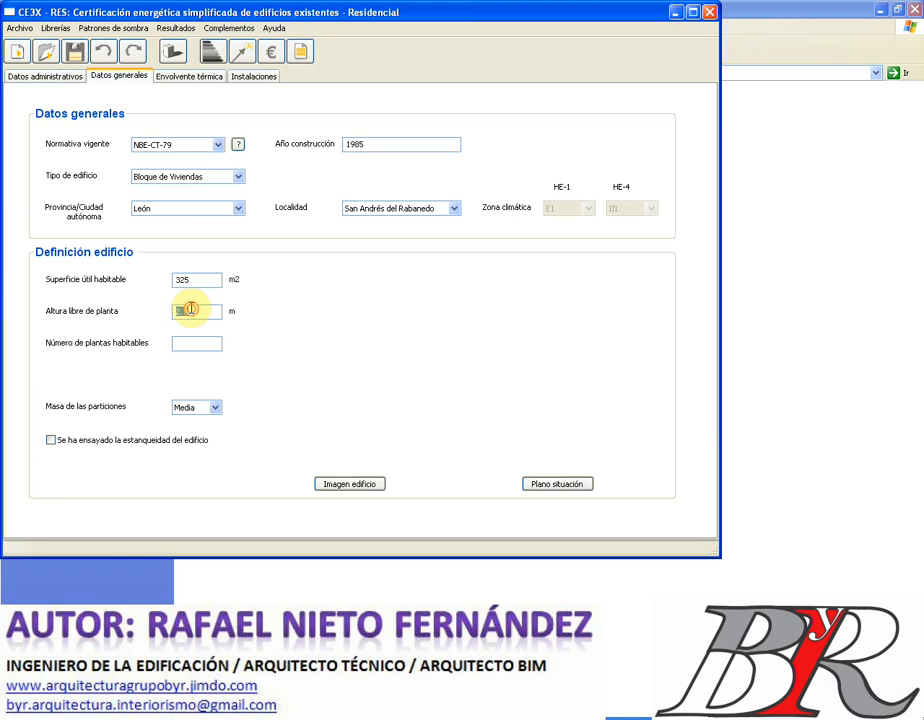
type("2")
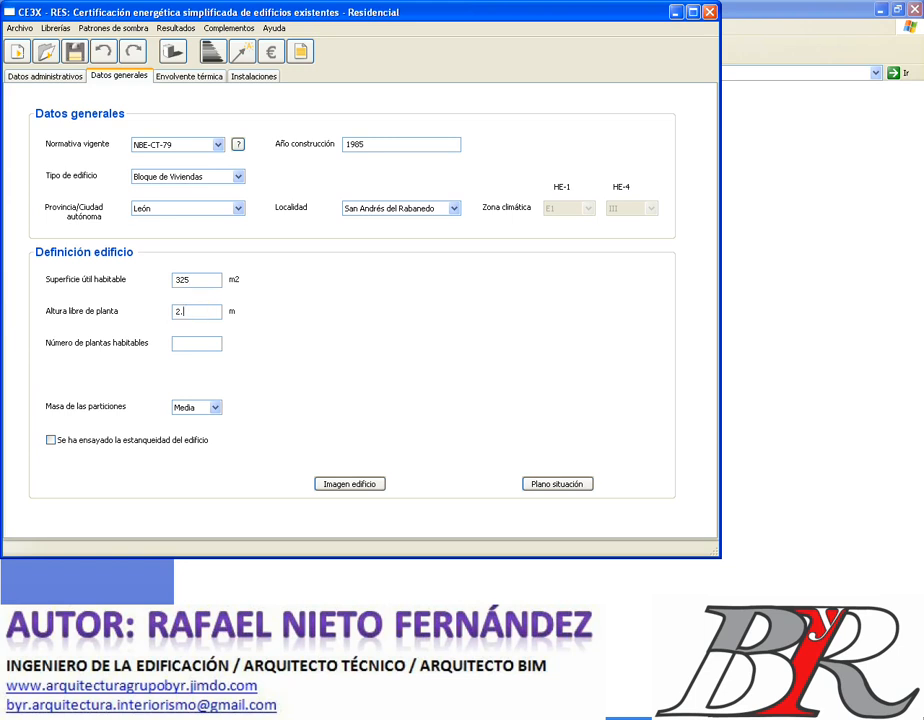
type(".65")
left_click(198, 343)
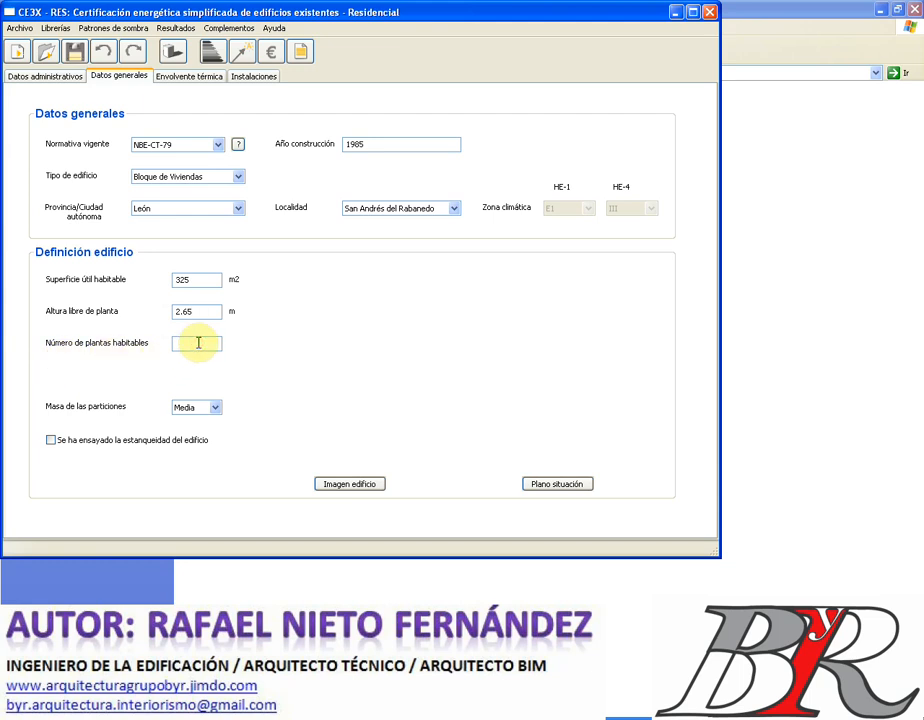
type("3")
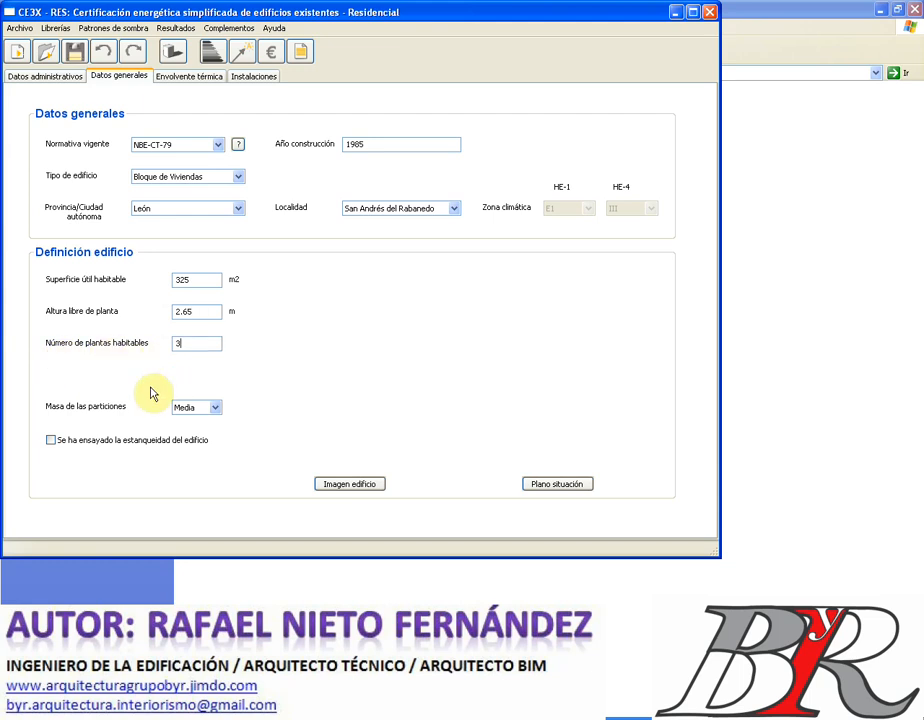
left_click(216, 408)
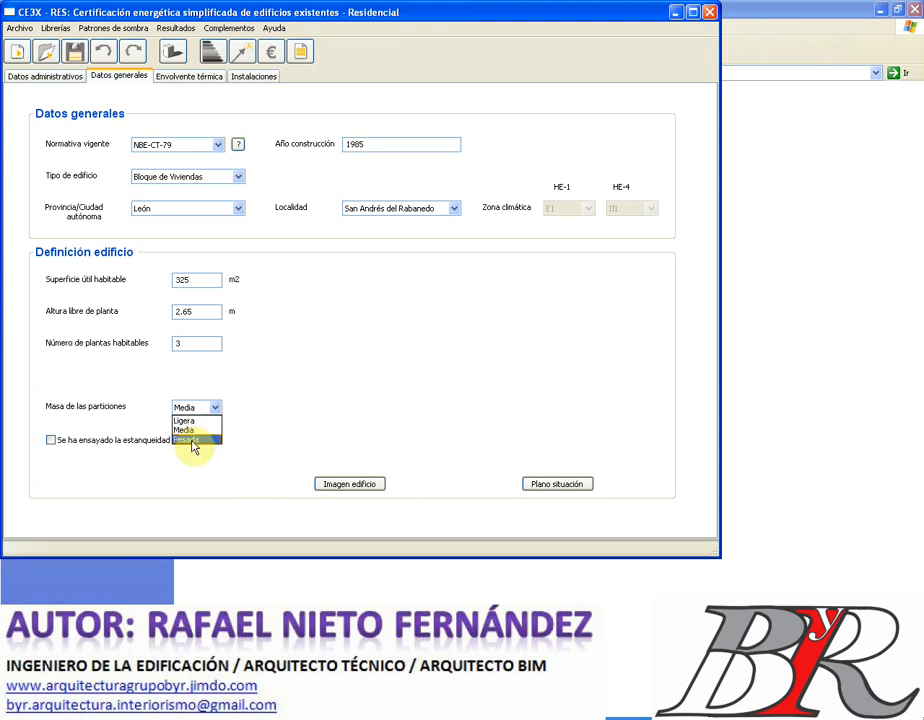
left_click(192, 440)
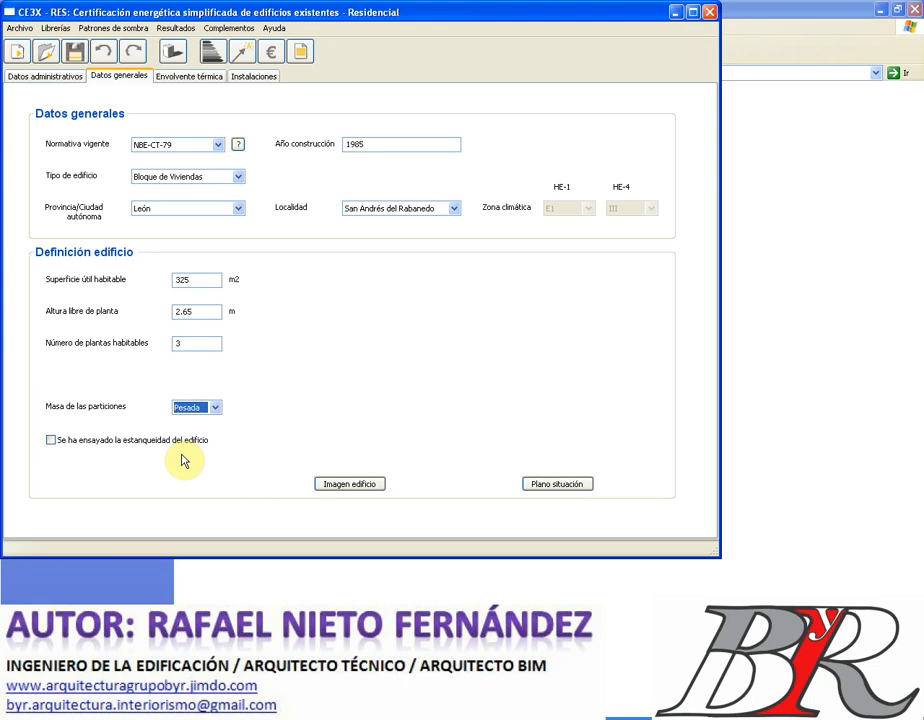
- Leave 'Se ha ensayado la estanqueidad' unchecked and bring up the building-image file chooser
left_click(51, 441)
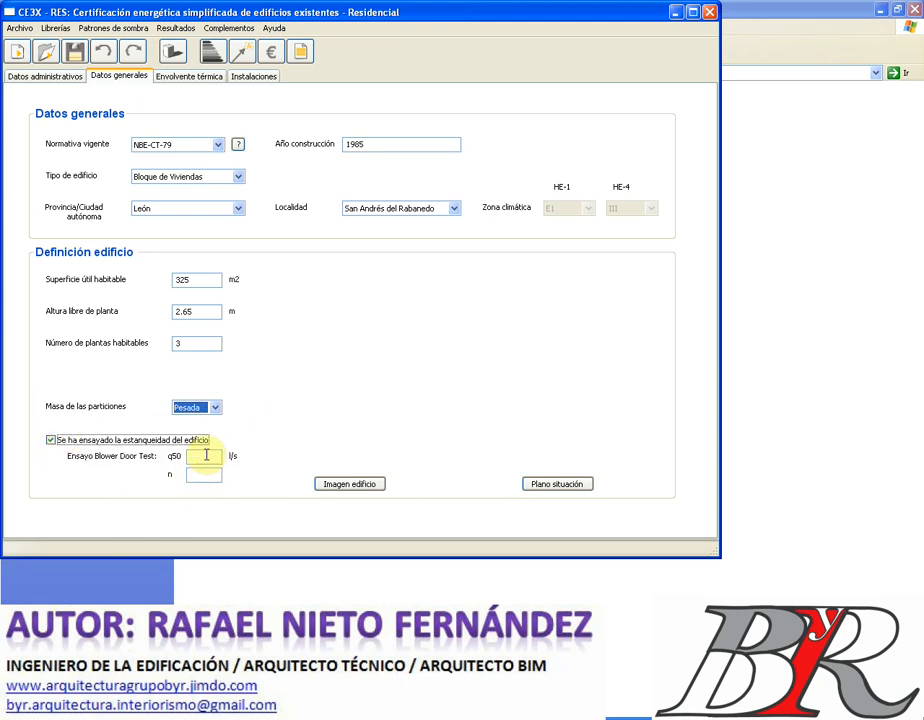
left_click(54, 443)
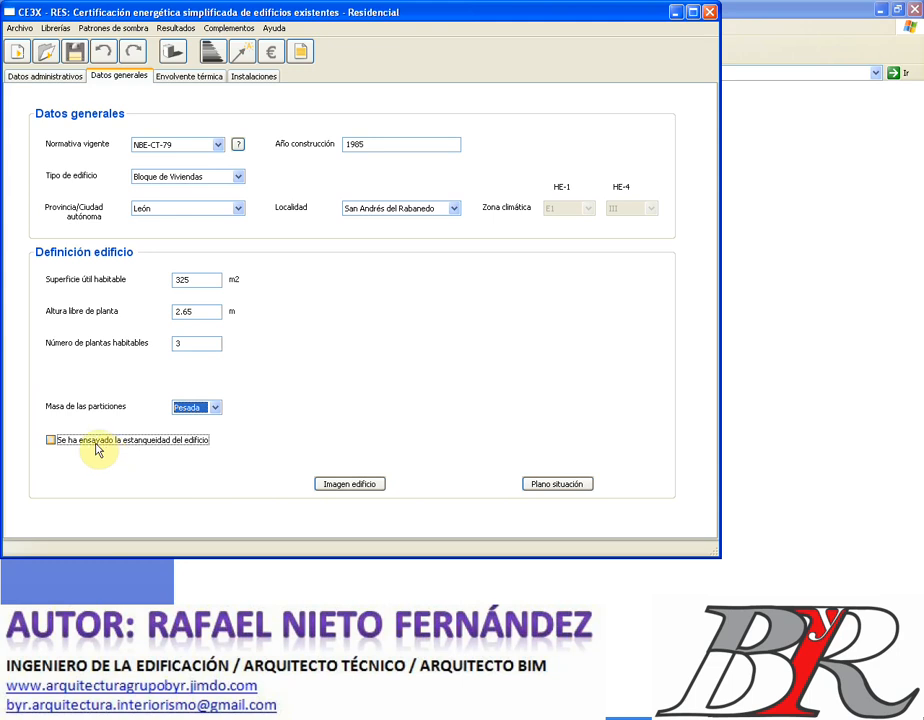
left_click(51, 441)
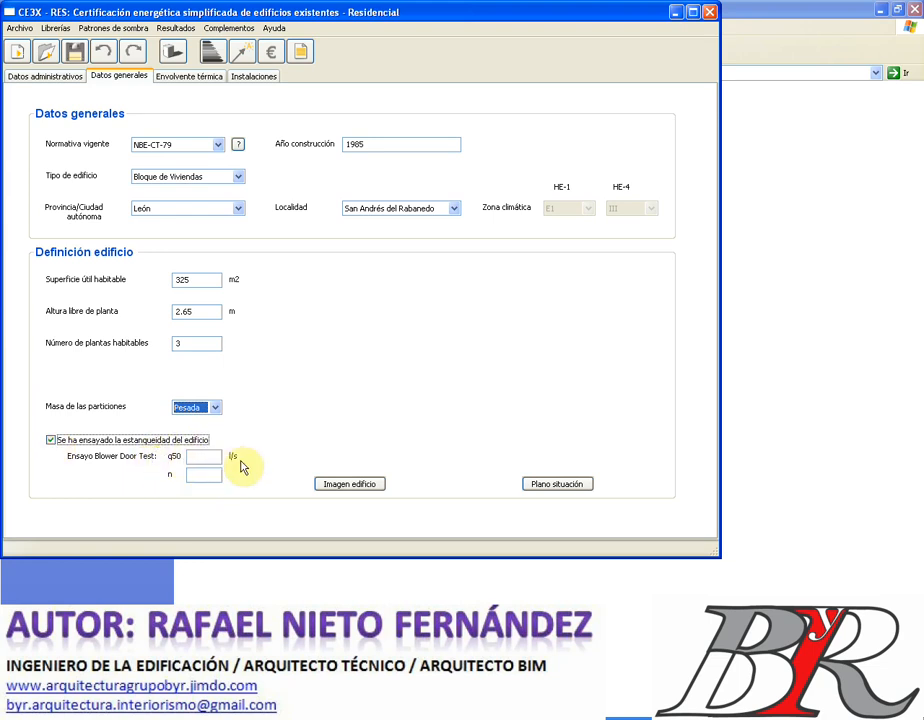
left_click(50, 440)
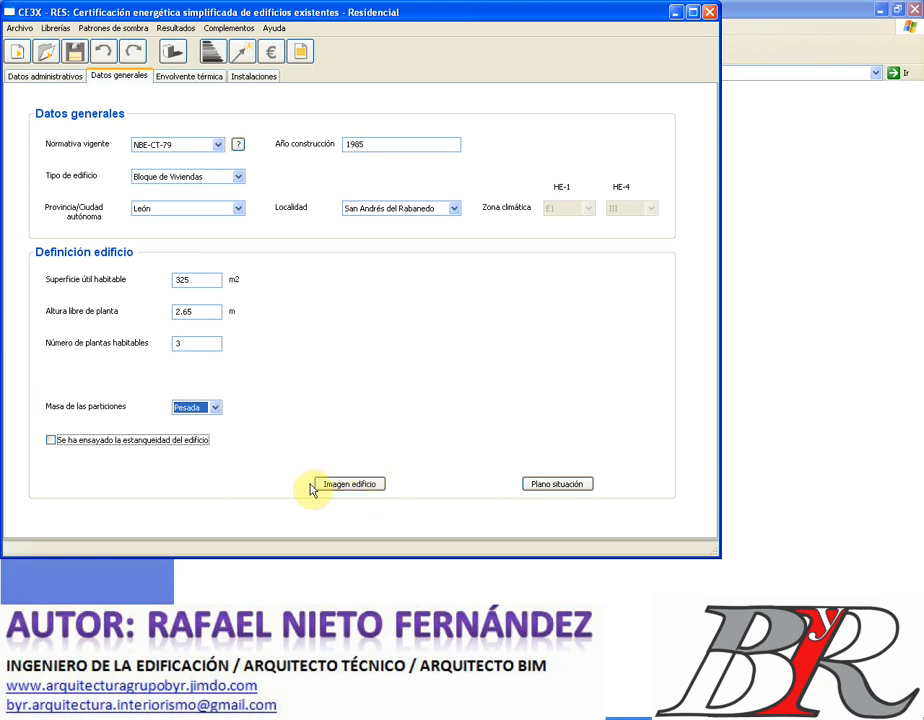
left_click(362, 484)
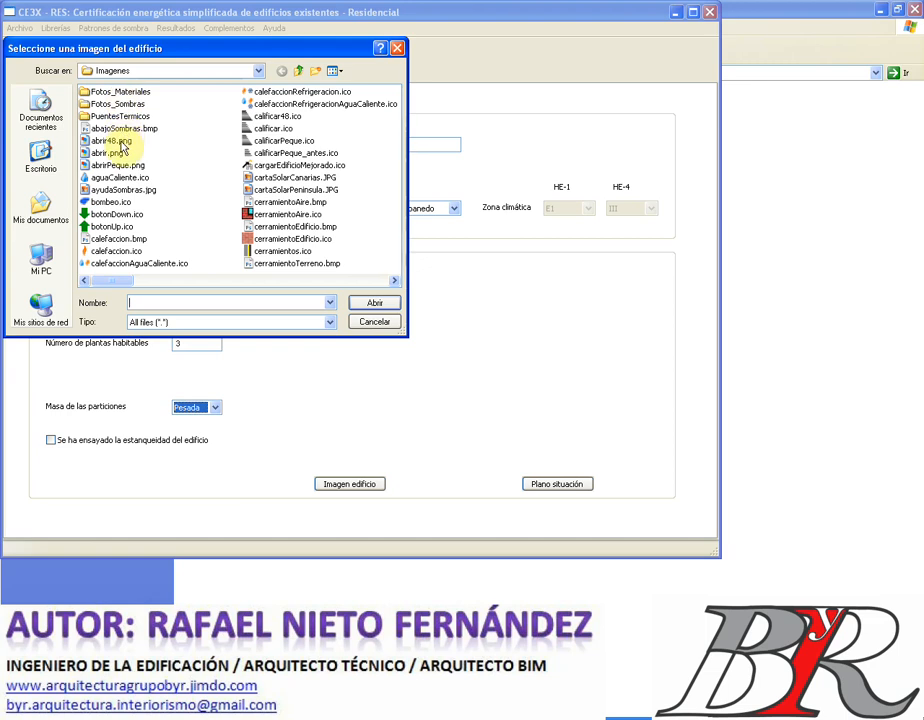
- Cancel the building image chooser in Imagenes, then cancel the Plano situación chooser, attaching no files
left_click(329, 281)
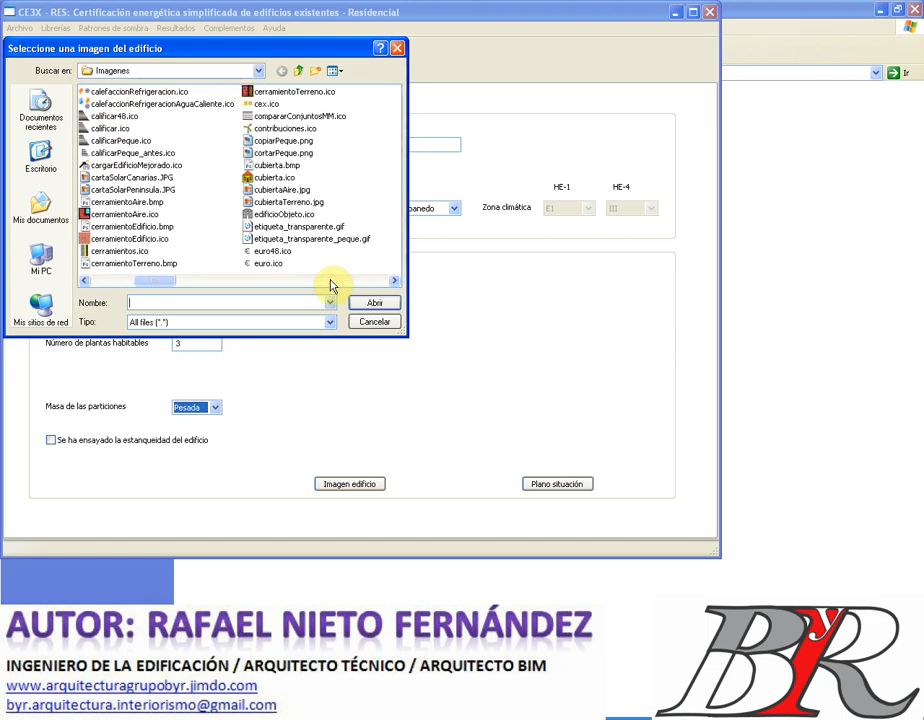
left_click(331, 282)
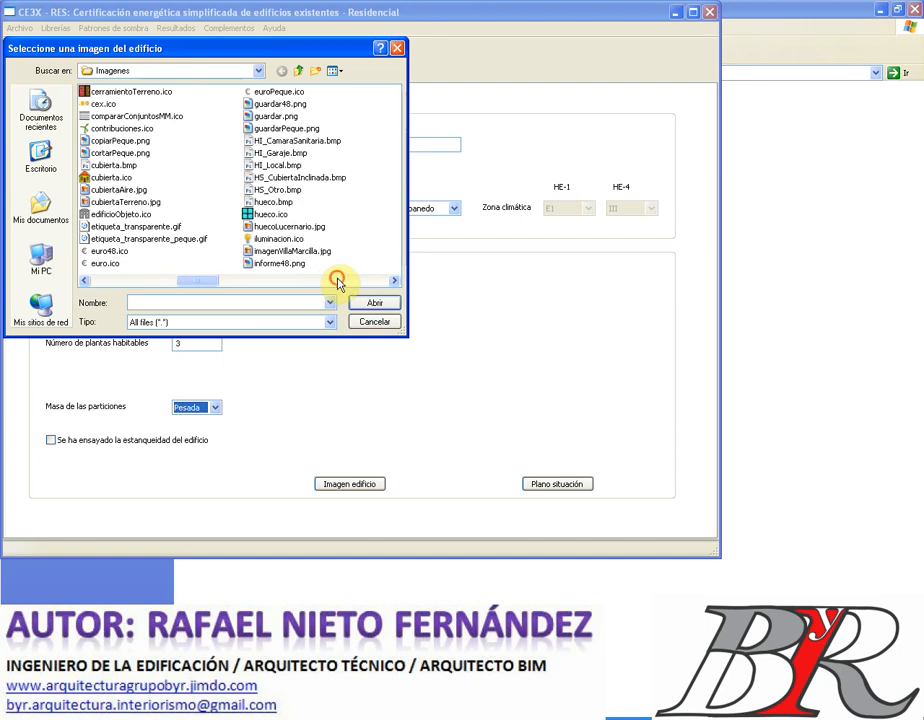
left_click(337, 282)
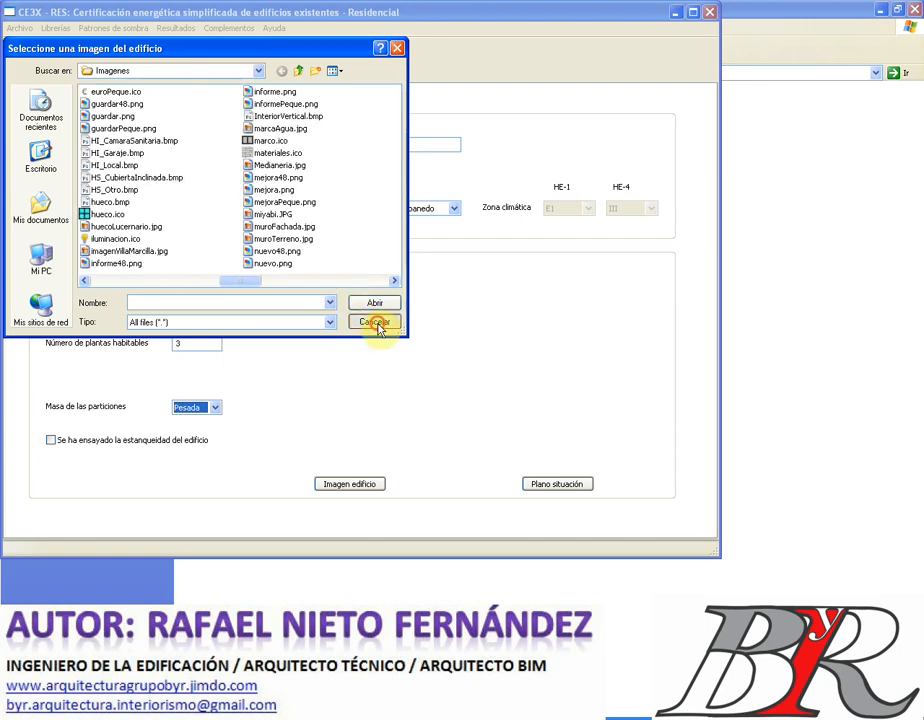
left_click(375, 322)
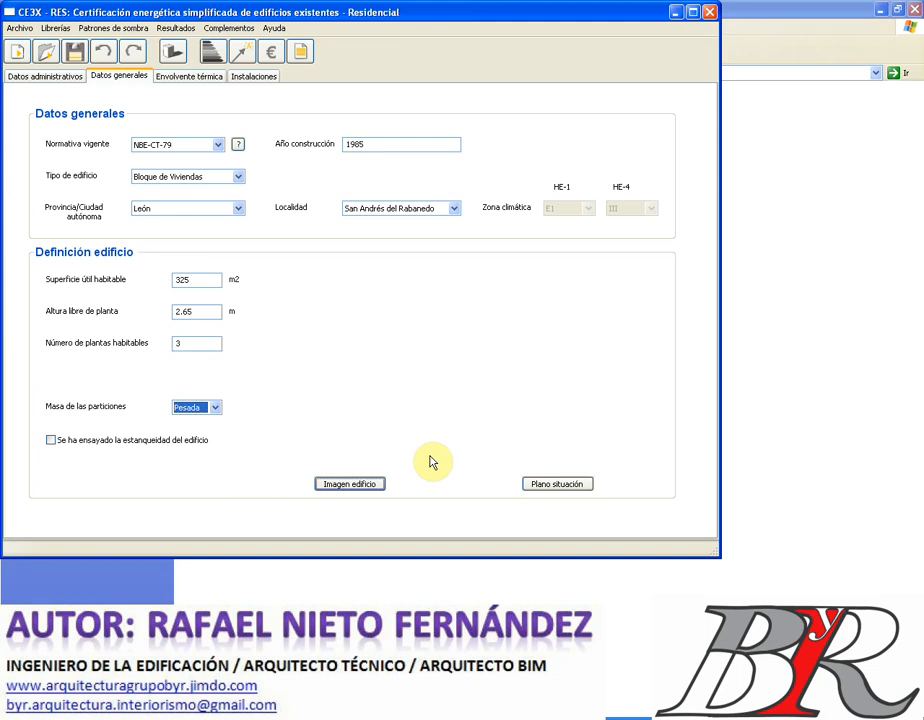
left_click(549, 484)
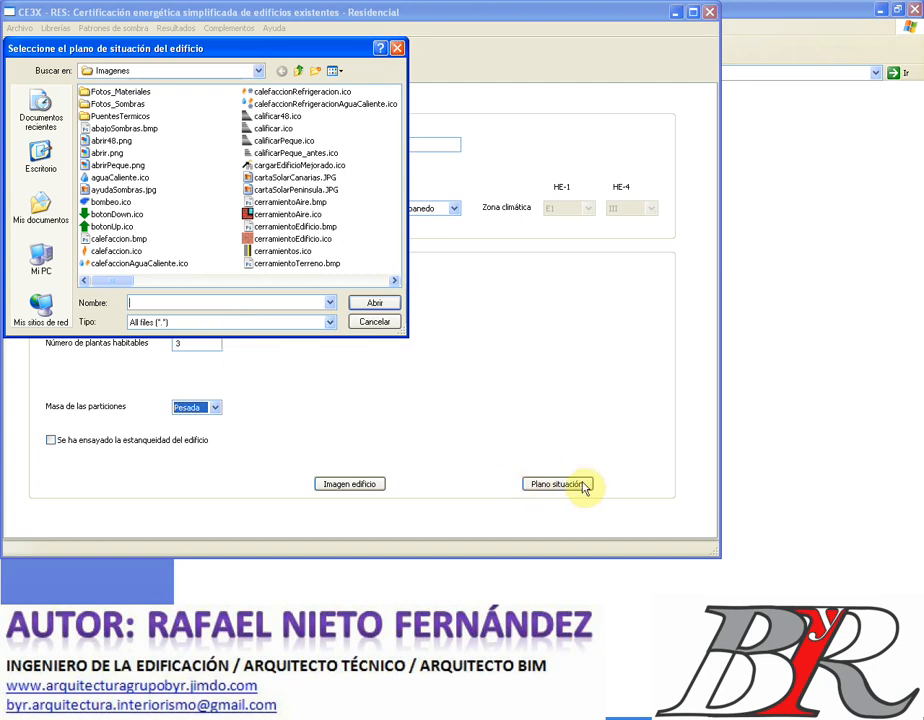
left_click(372, 322)
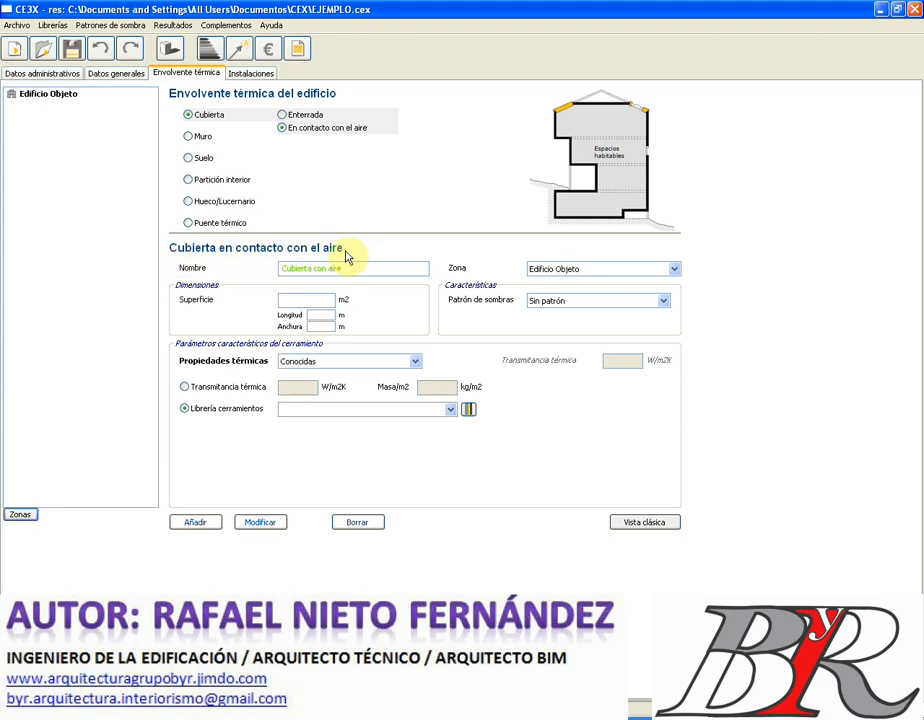
- Name the roof CUBIERTA 1 and give it 10 m length and 10 m width for 100 m2
left_click_drag(331, 270, 267, 268)
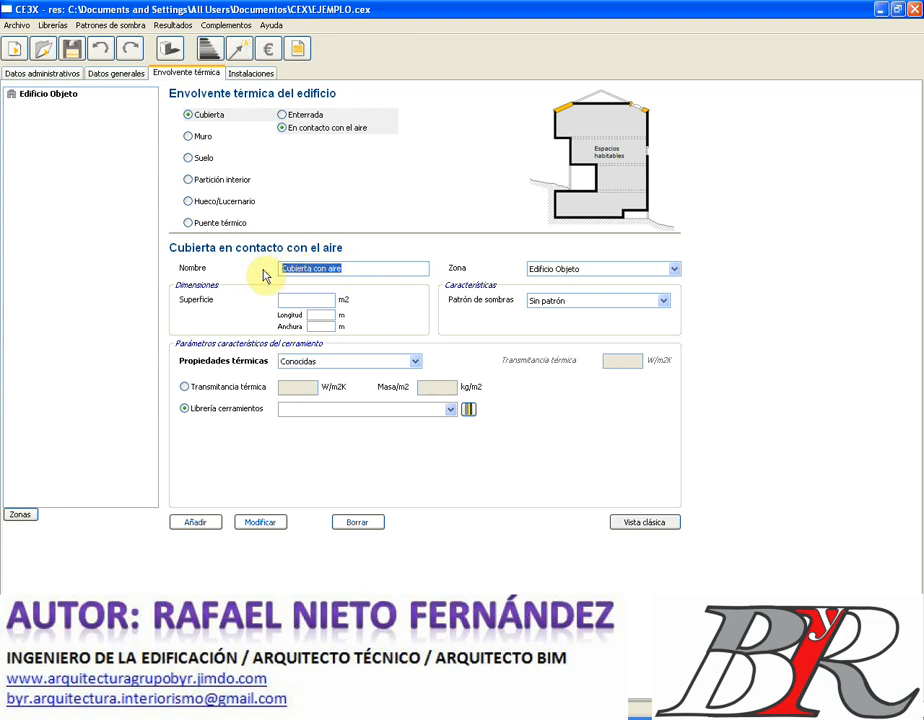
type("CUBIERTA")
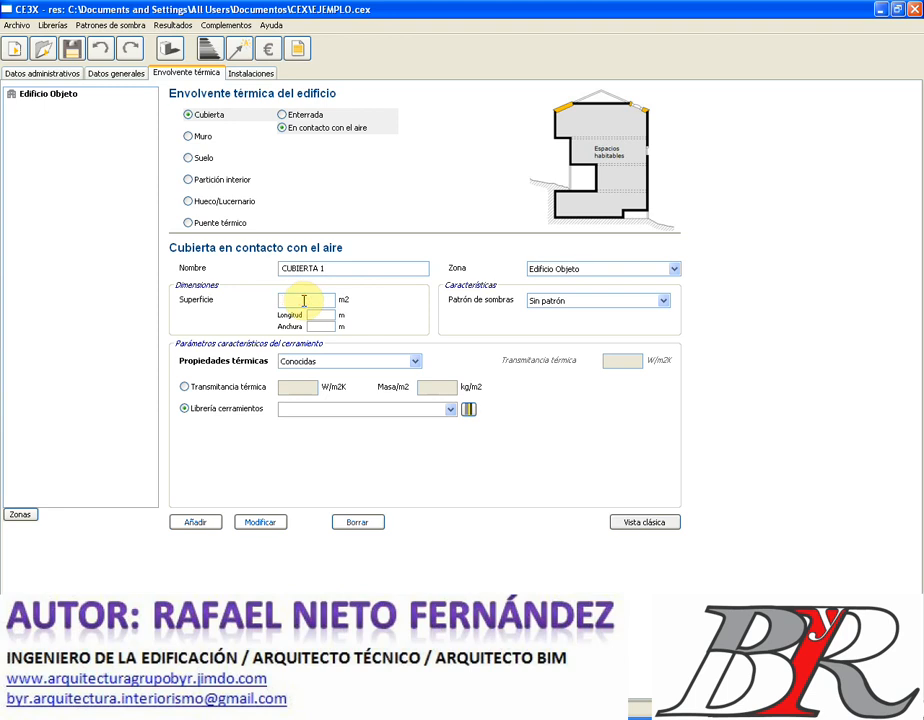
type("1")
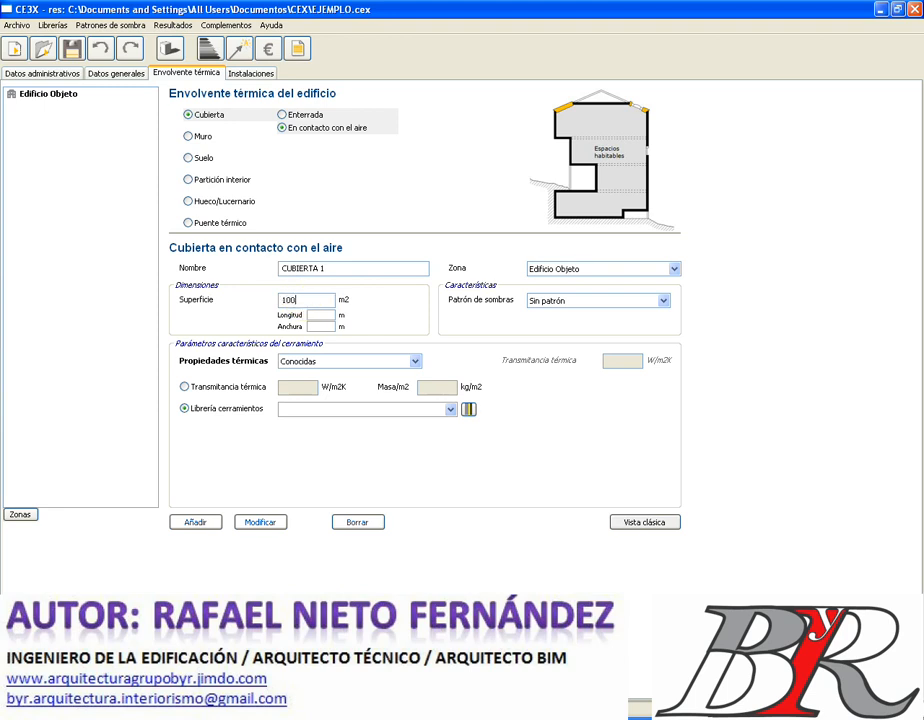
type("00")
left_click(321, 313)
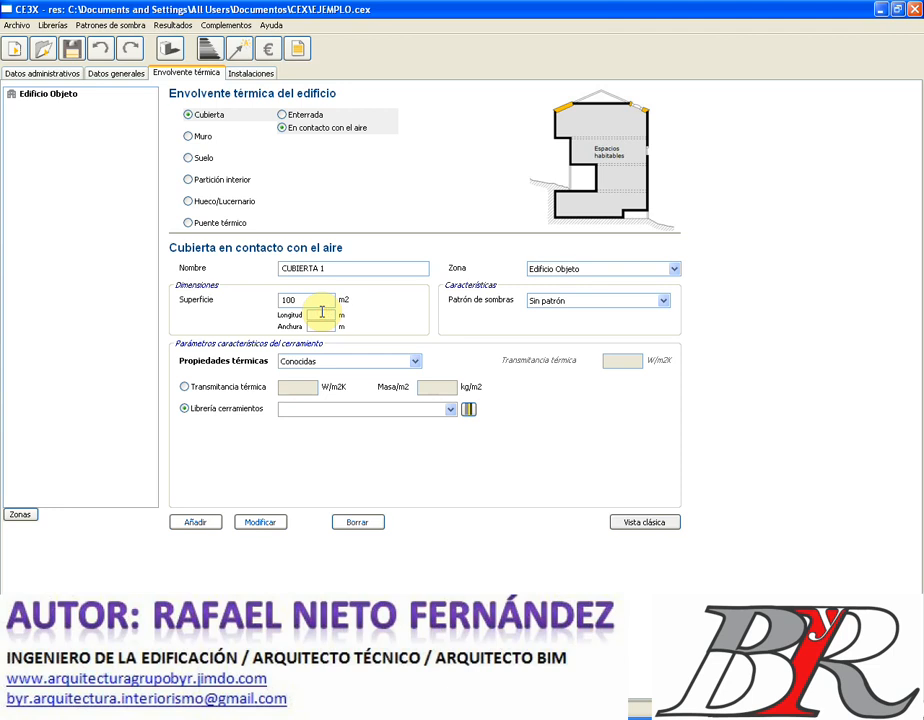
type("10")
left_click(321, 326)
type("10")
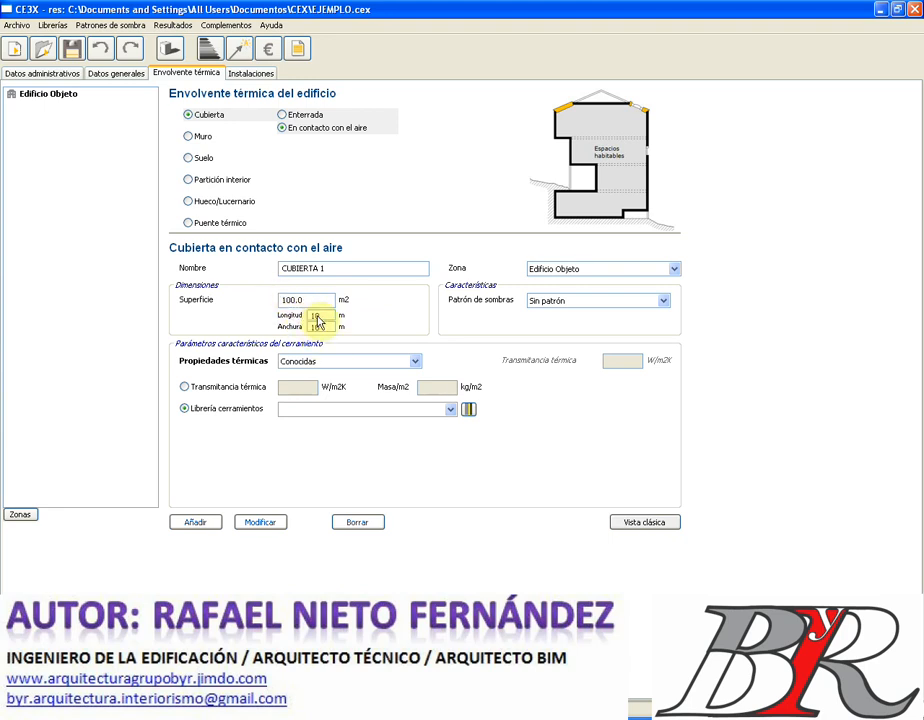
double_click(322, 314)
- Change the roof length to 20 m and keep the thermal properties as Conocidas
type("20")
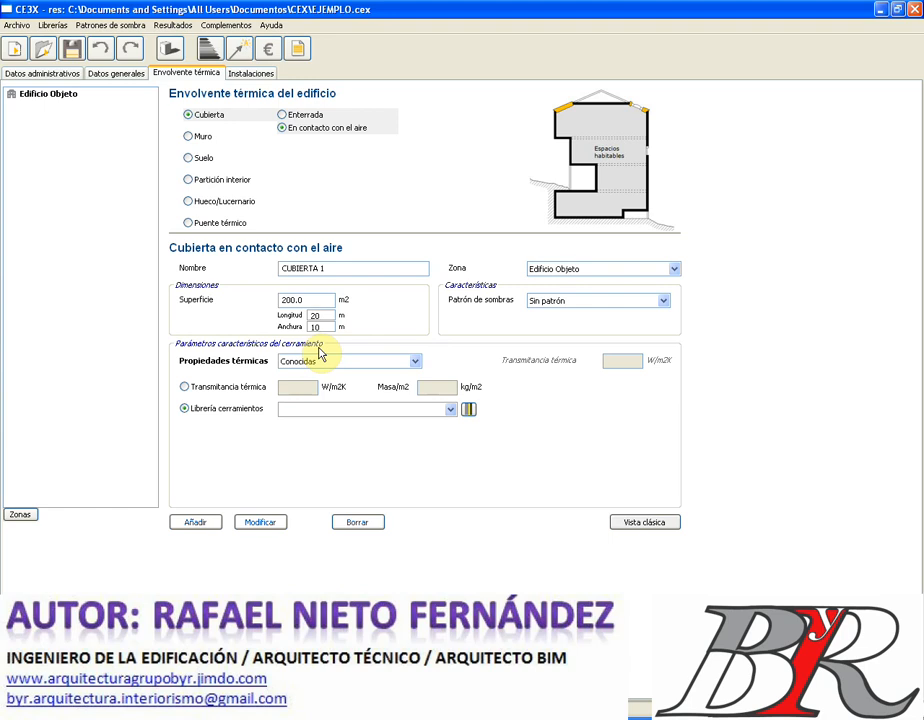
left_click(415, 364)
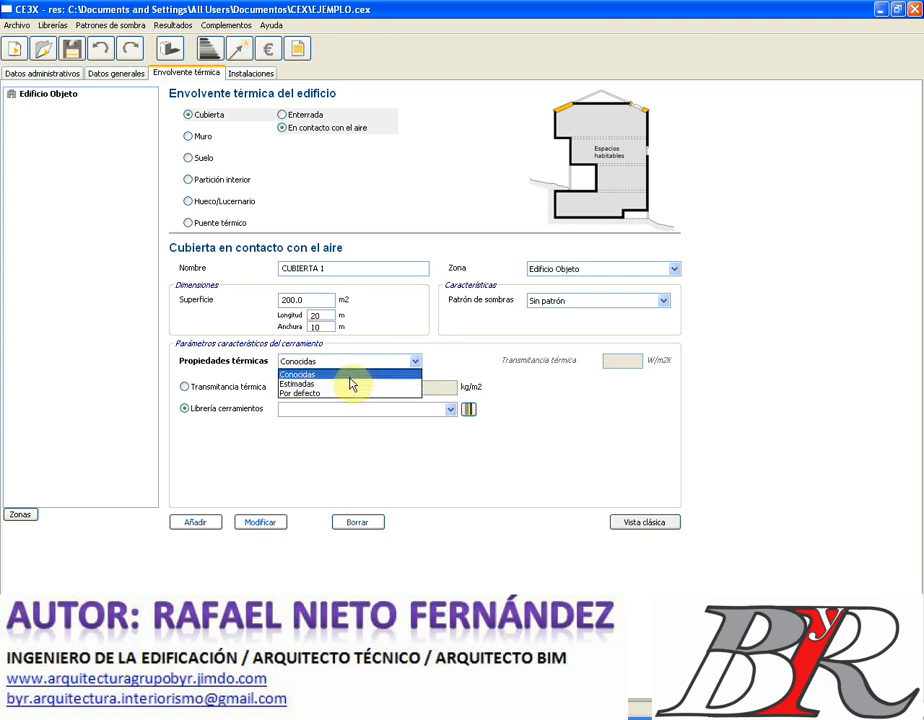
left_click(350, 376)
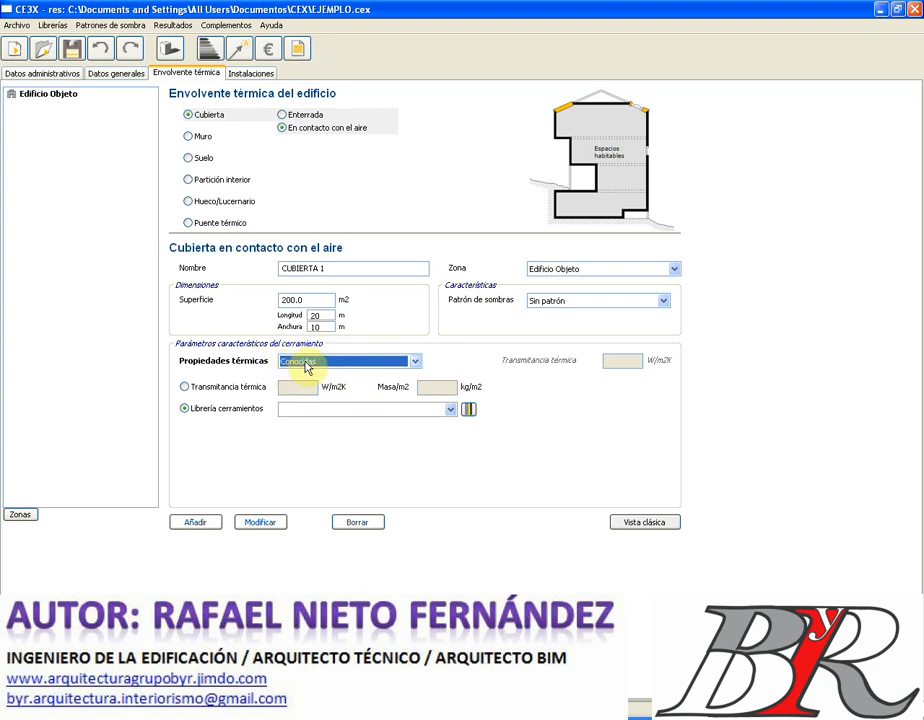
- Take the roof's thermal data from Librería cerramientos and open the enclosure library
left_click(185, 386)
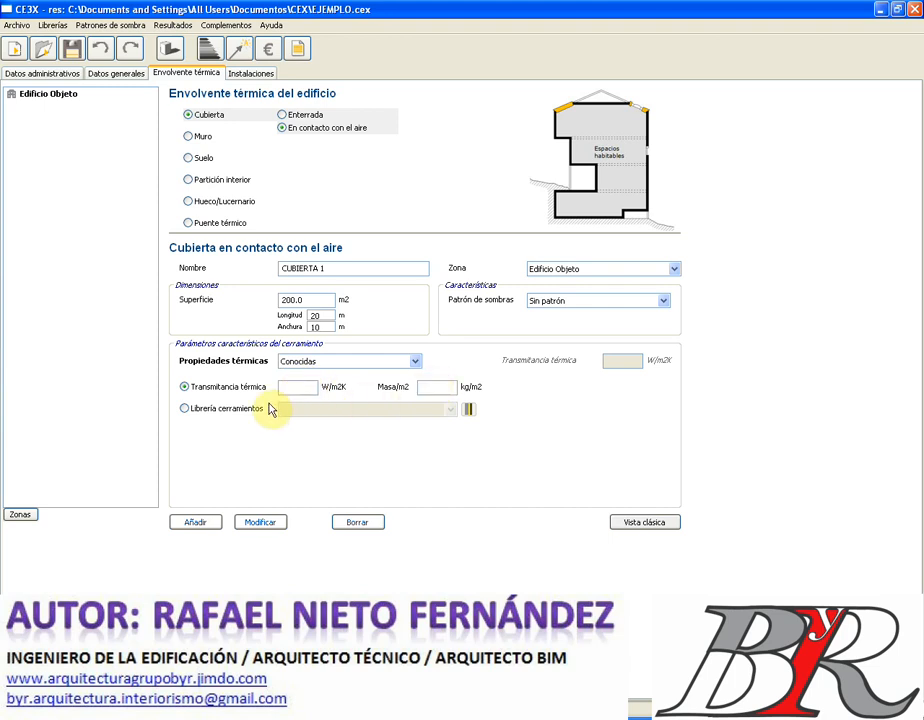
left_click(185, 409)
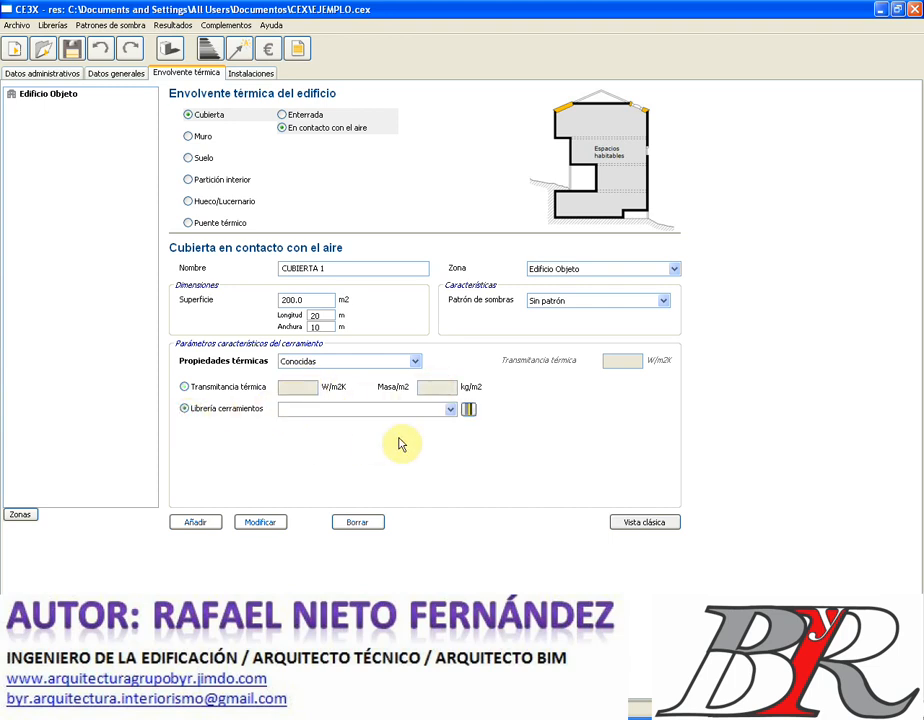
left_click(451, 412)
left_click(451, 410)
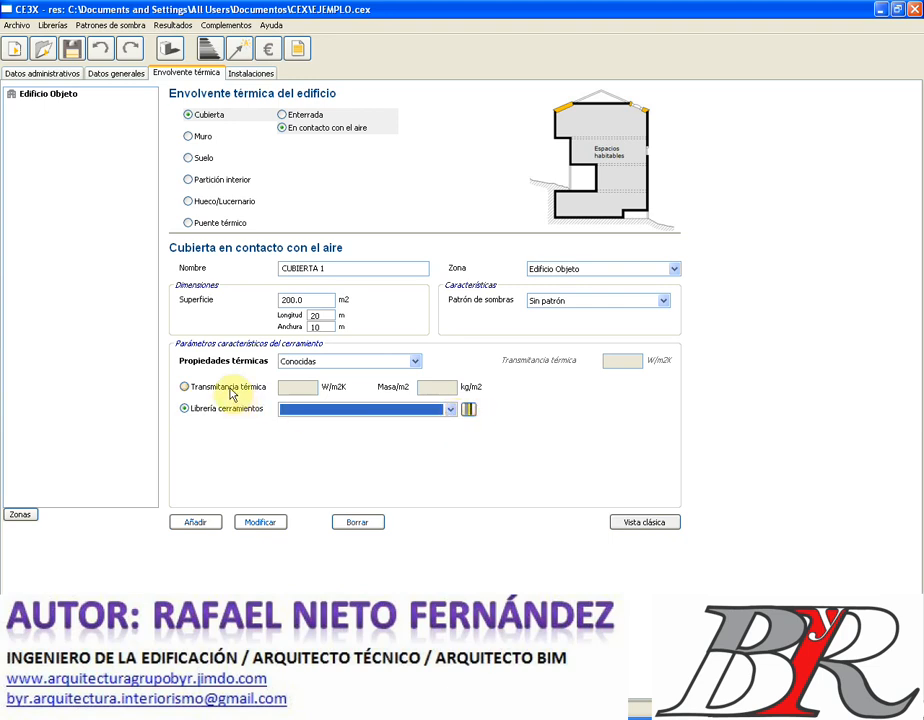
left_click(469, 411)
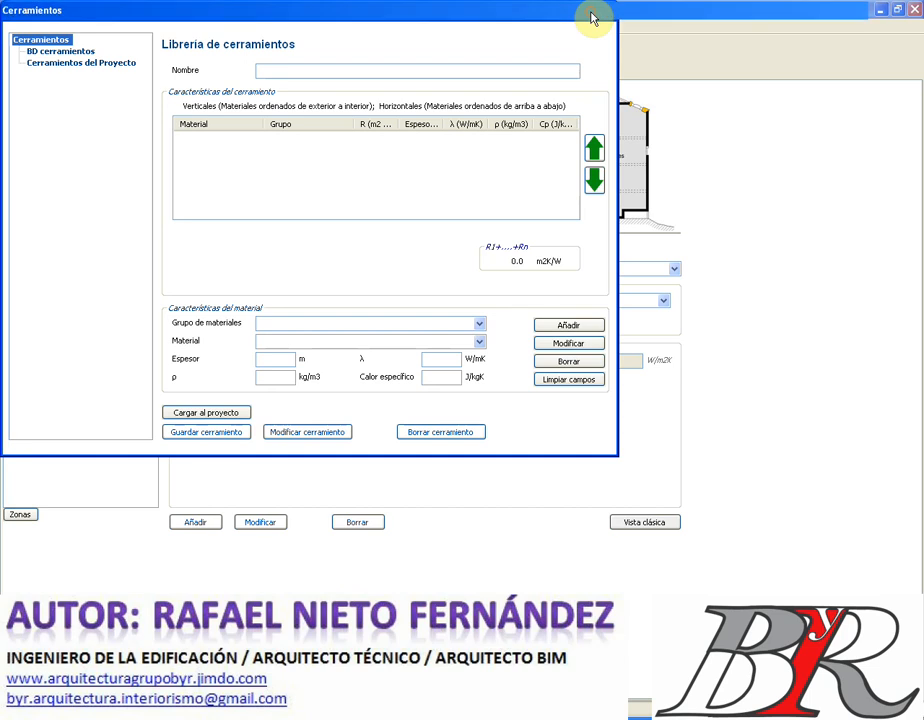
- Name a new composition CUBIERTA 2, pick Cerámicos > Azulejo cerámico, and try loading it
left_click(590, 12)
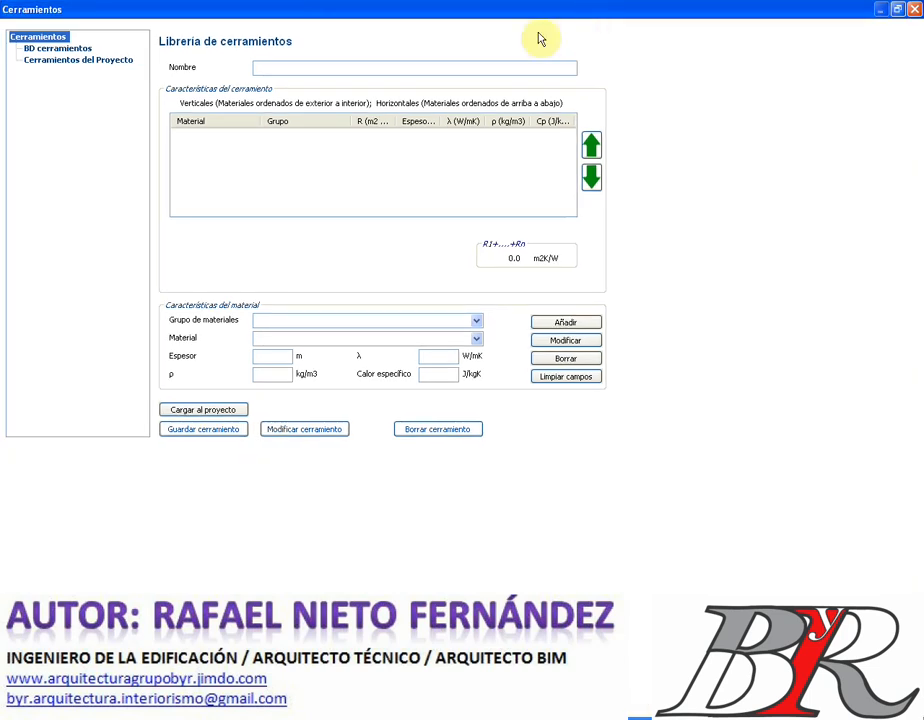
left_click(325, 68)
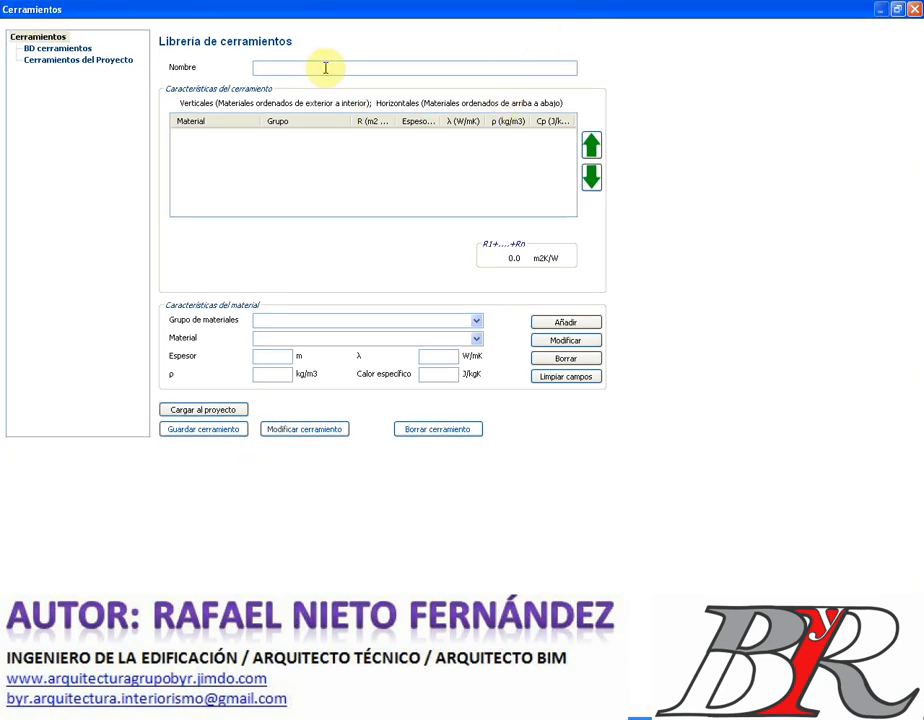
type("CUBIERTA 2")
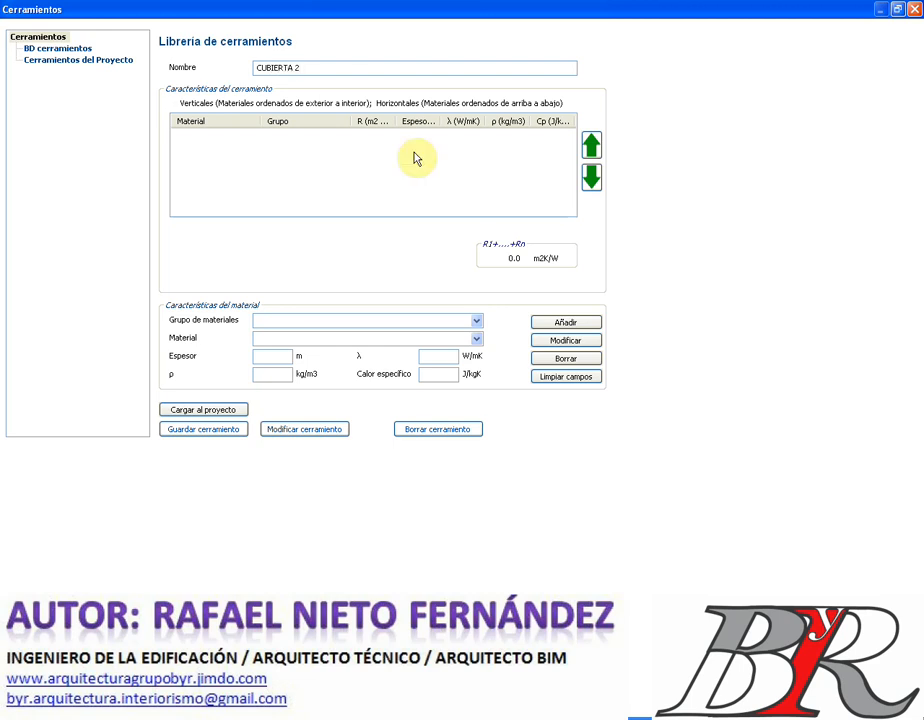
left_click(477, 324)
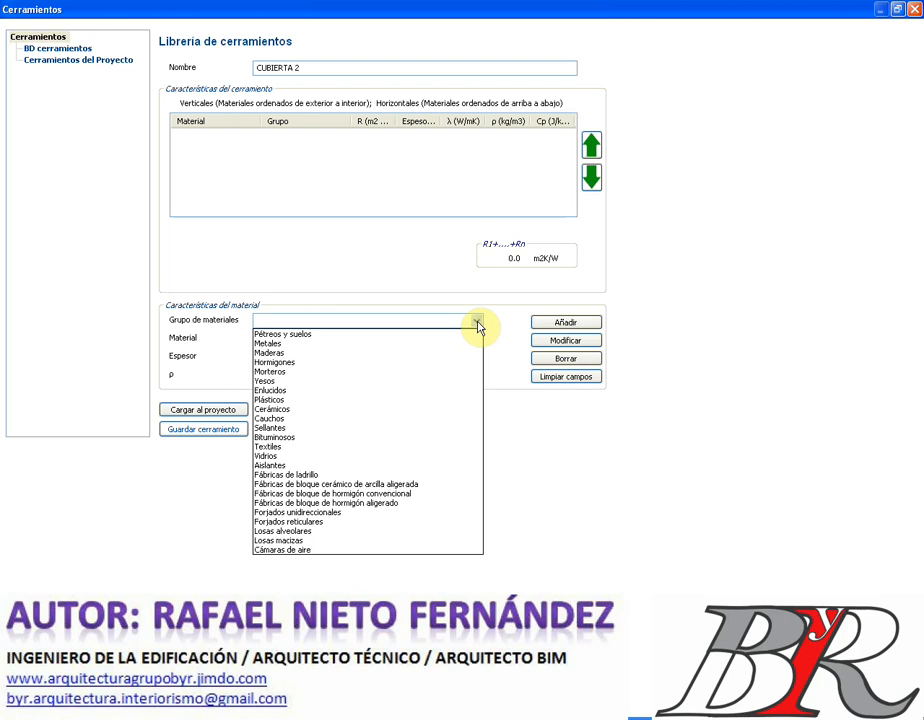
left_click(362, 412)
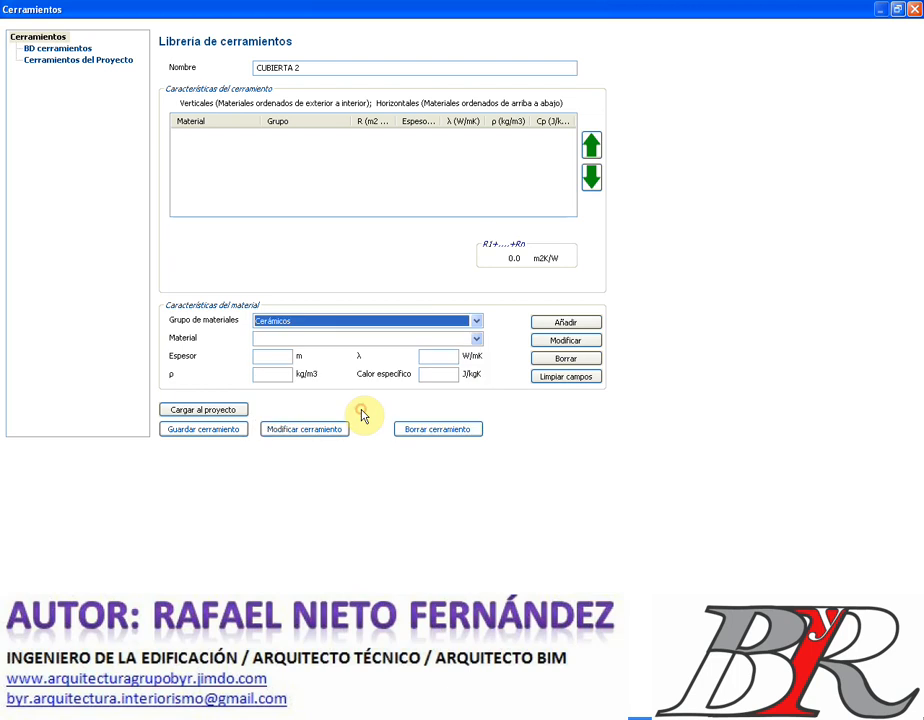
left_click(475, 341)
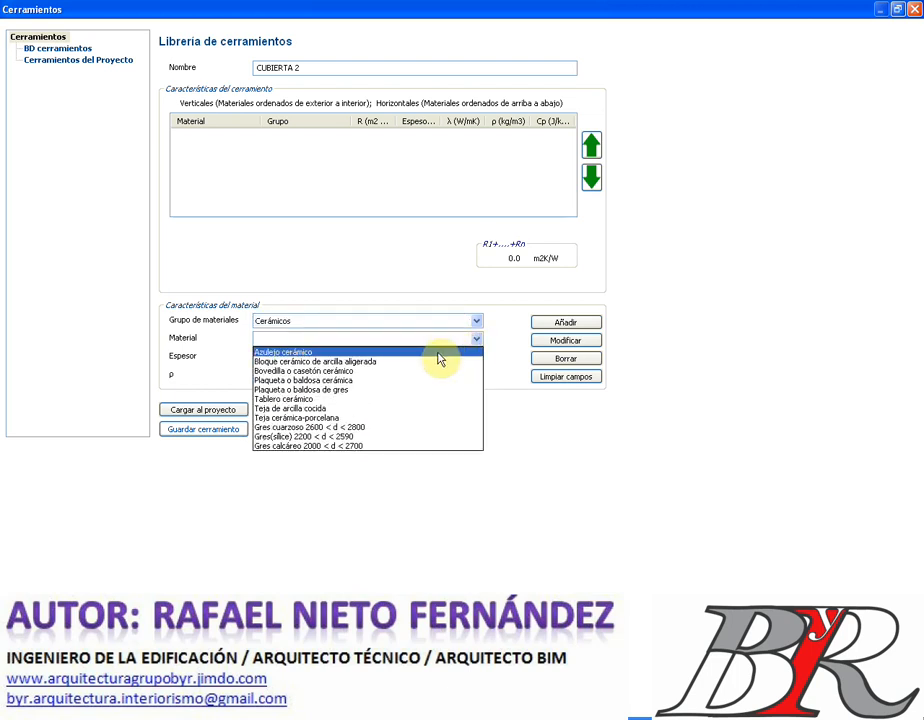
left_click(438, 353)
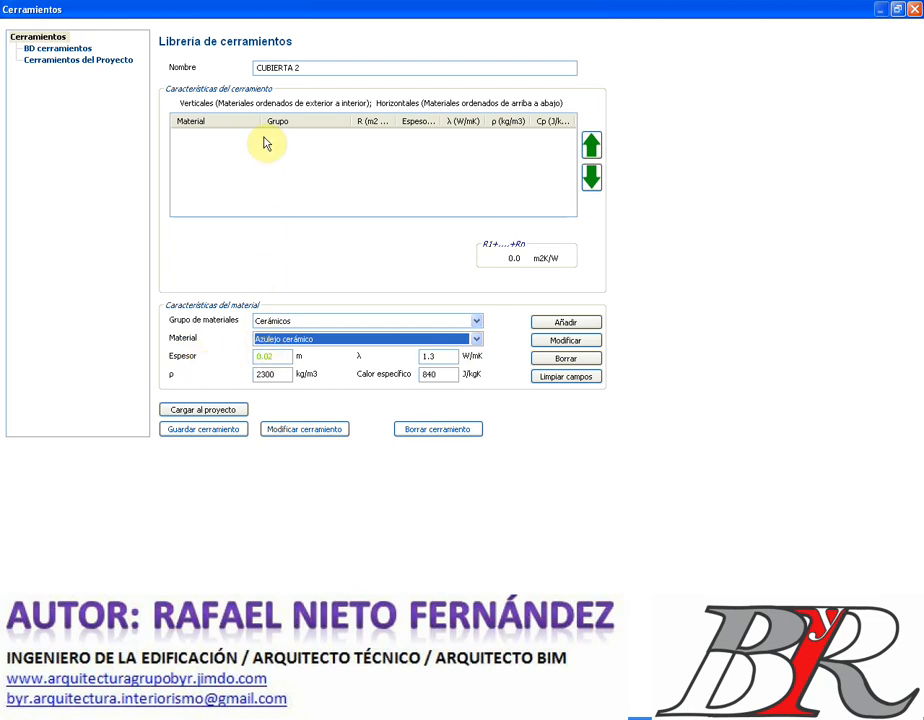
left_click(203, 410)
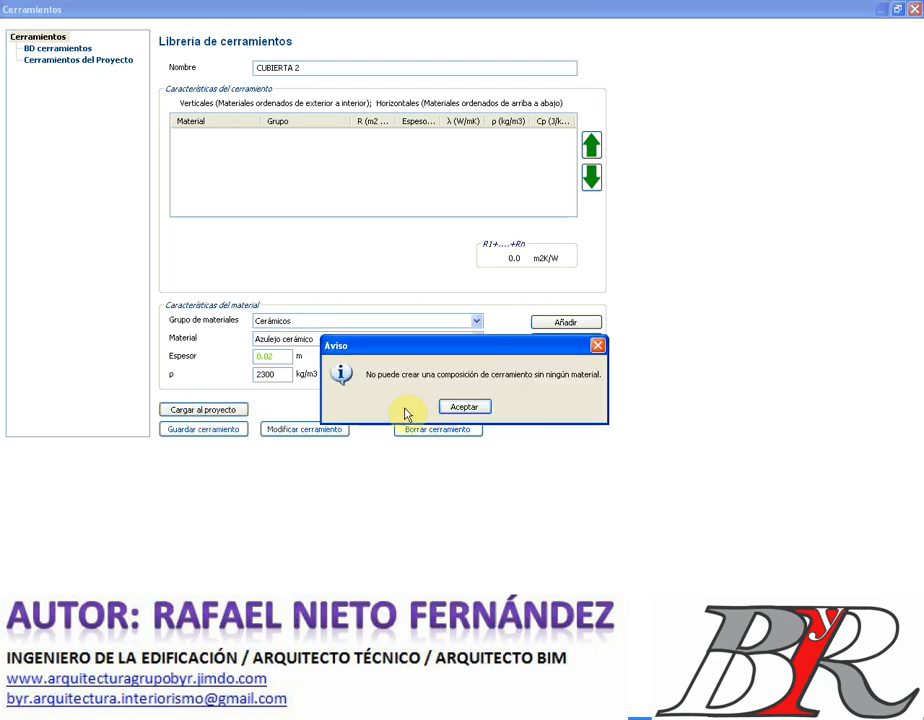
- Add Azulejo cerámico as the first layer, then a 0.20 m expanded clay concrete (1200) layer
left_click(463, 405)
left_click(566, 323)
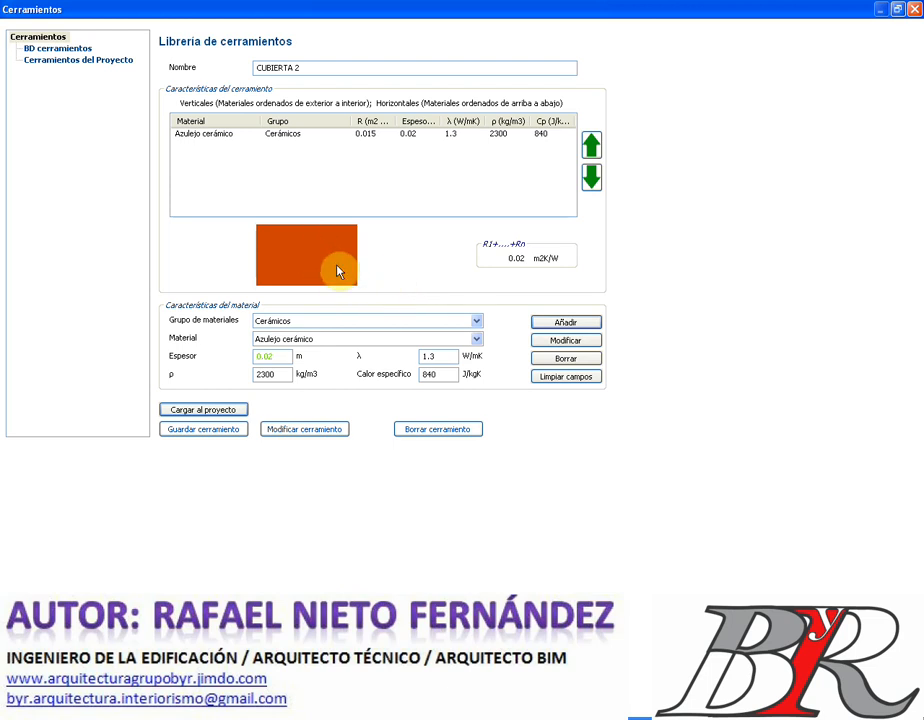
left_click(477, 326)
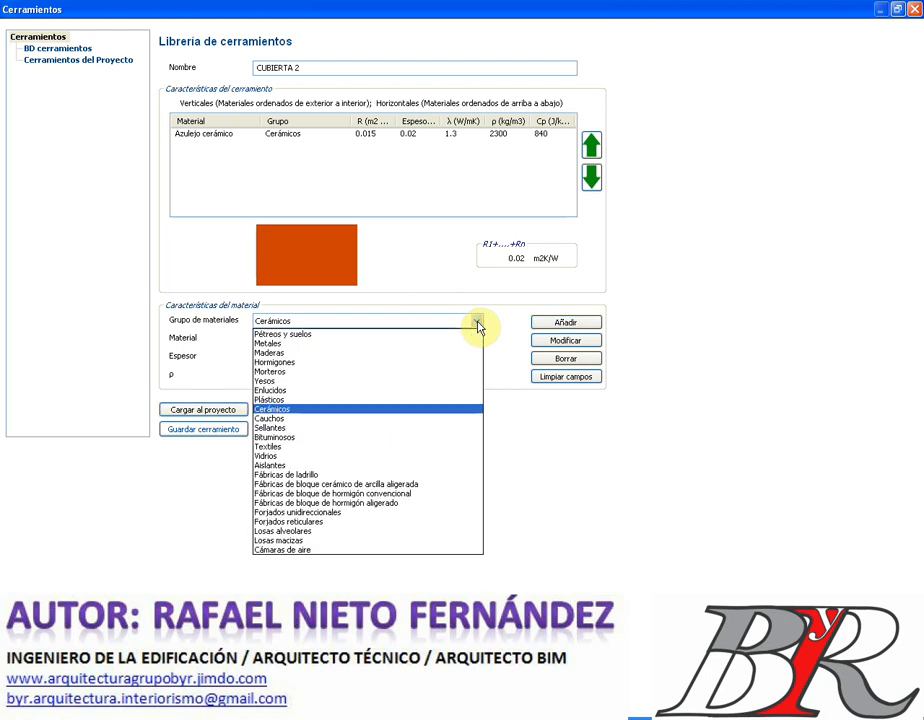
left_click(382, 363)
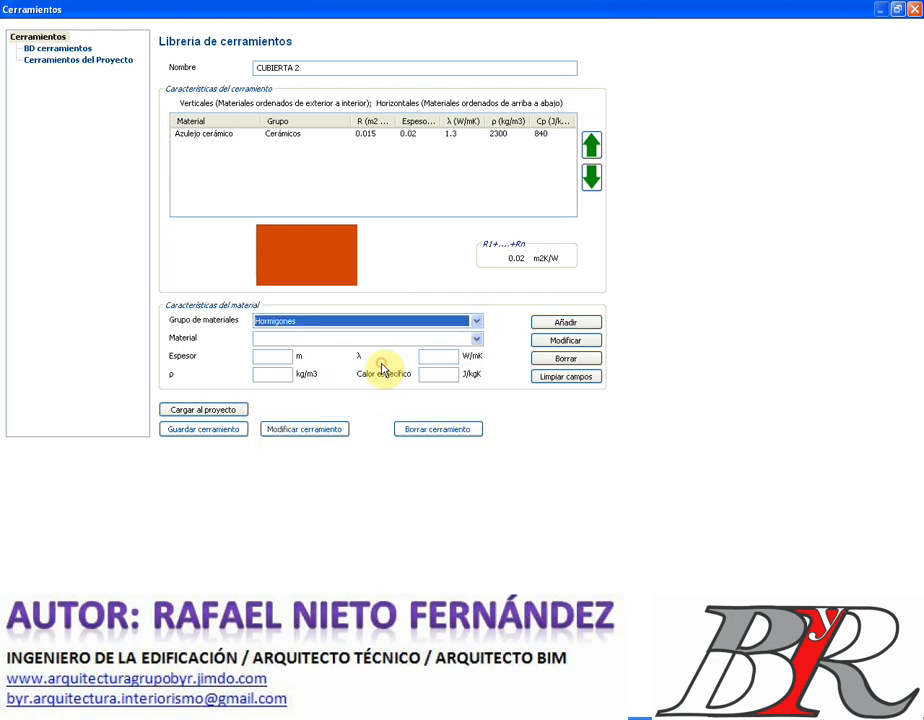
left_click(477, 340)
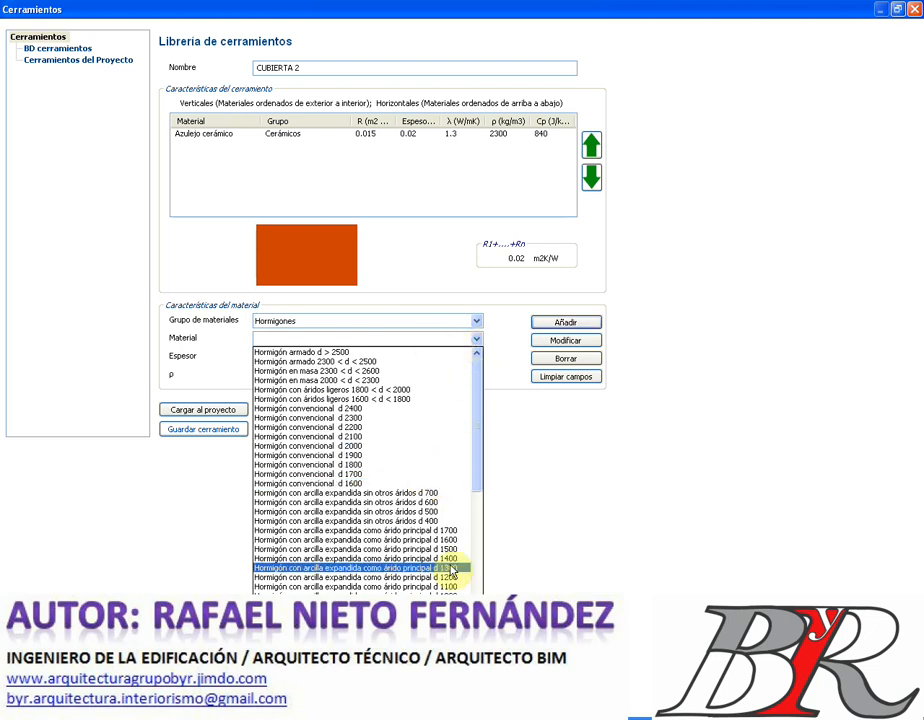
left_click(445, 577)
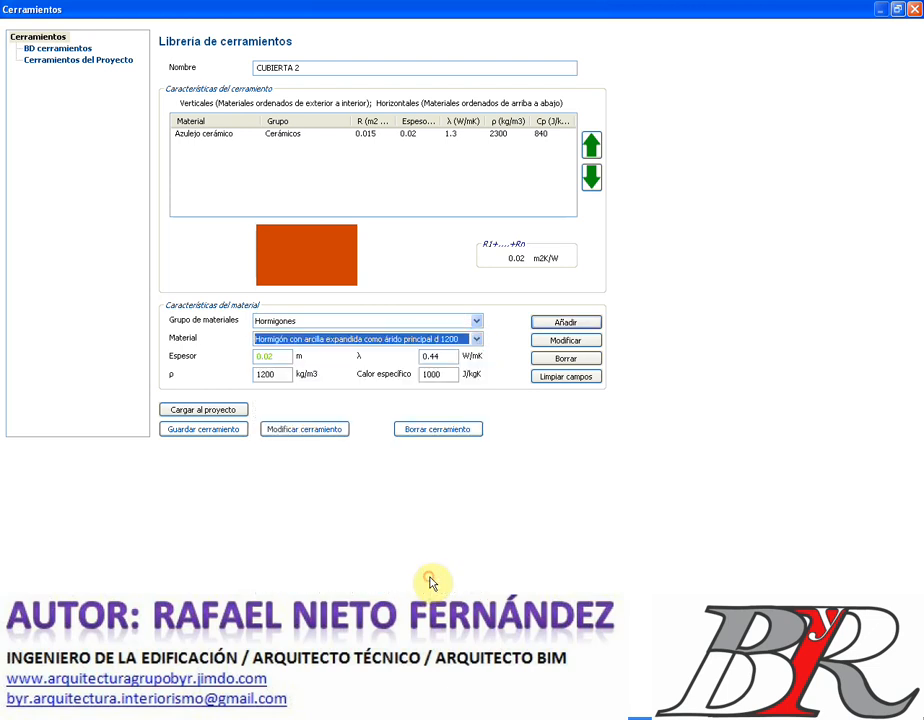
left_click(272, 357)
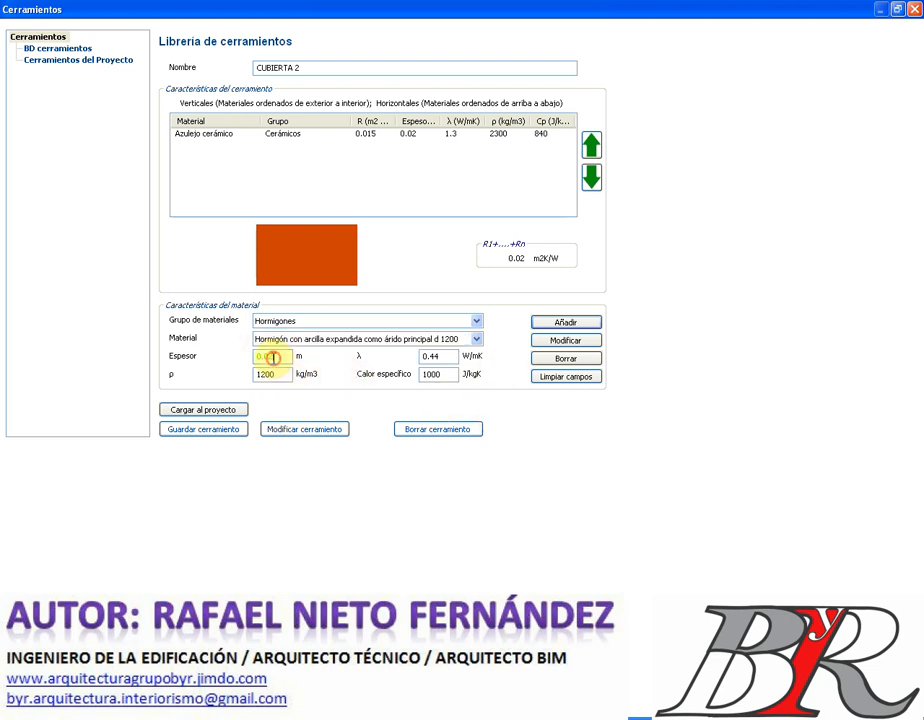
left_click_drag(266, 358, 286, 357)
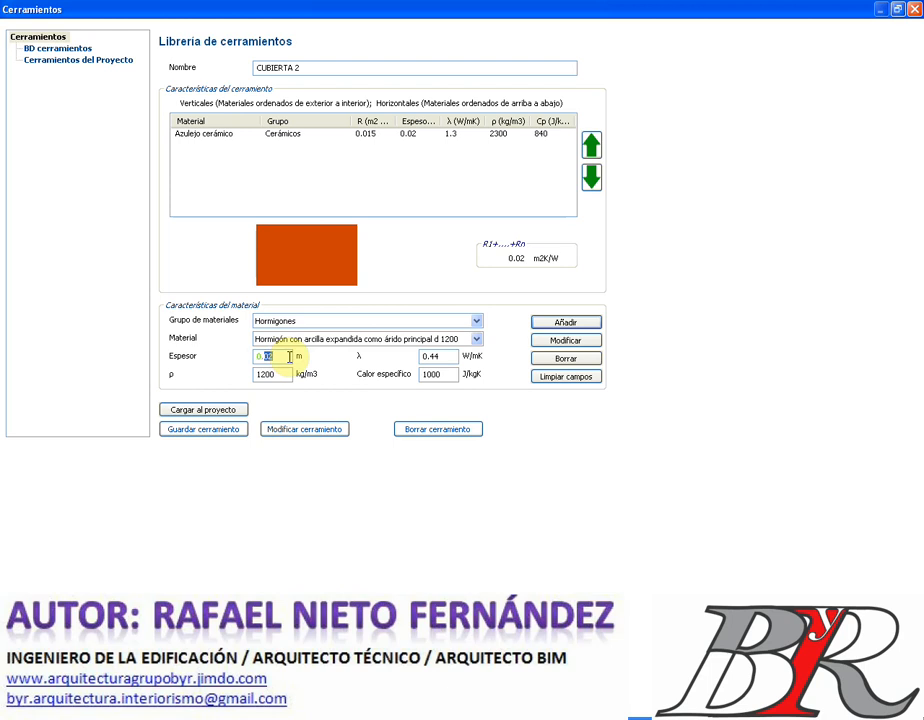
type("2")
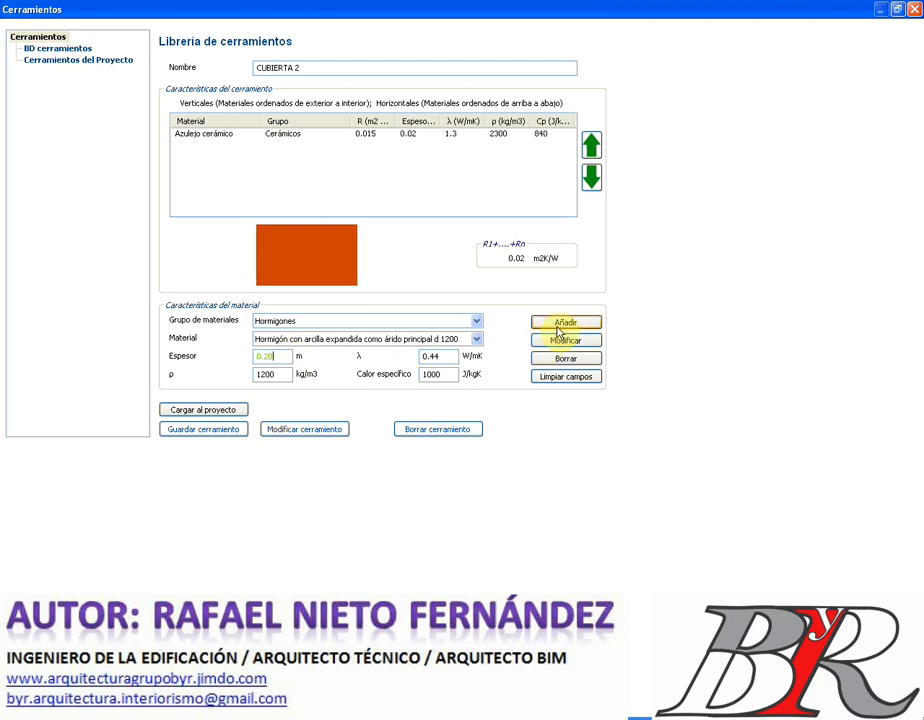
left_click(560, 325)
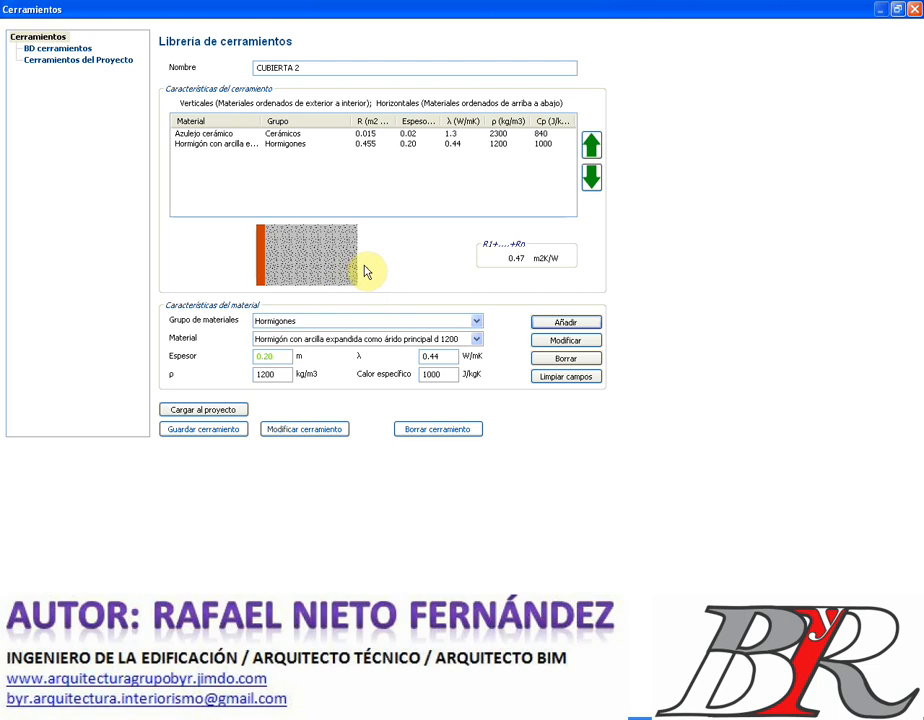
- Add a 0.05 m layer of XPS Expandido con CO2 (0.034 W/mK) insulation
left_click(477, 326)
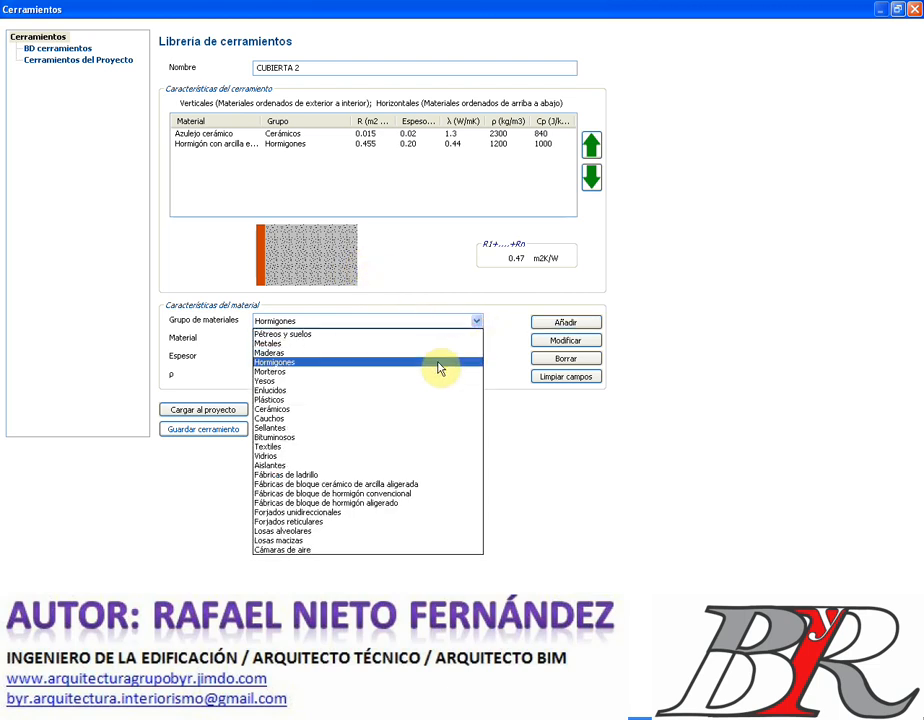
left_click(391, 465)
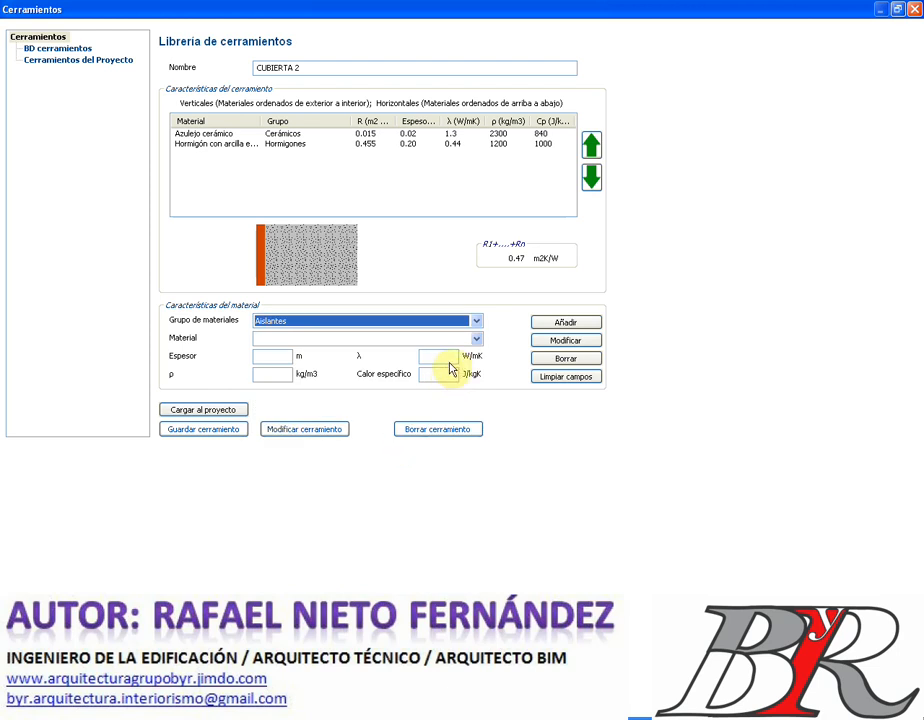
left_click(477, 340)
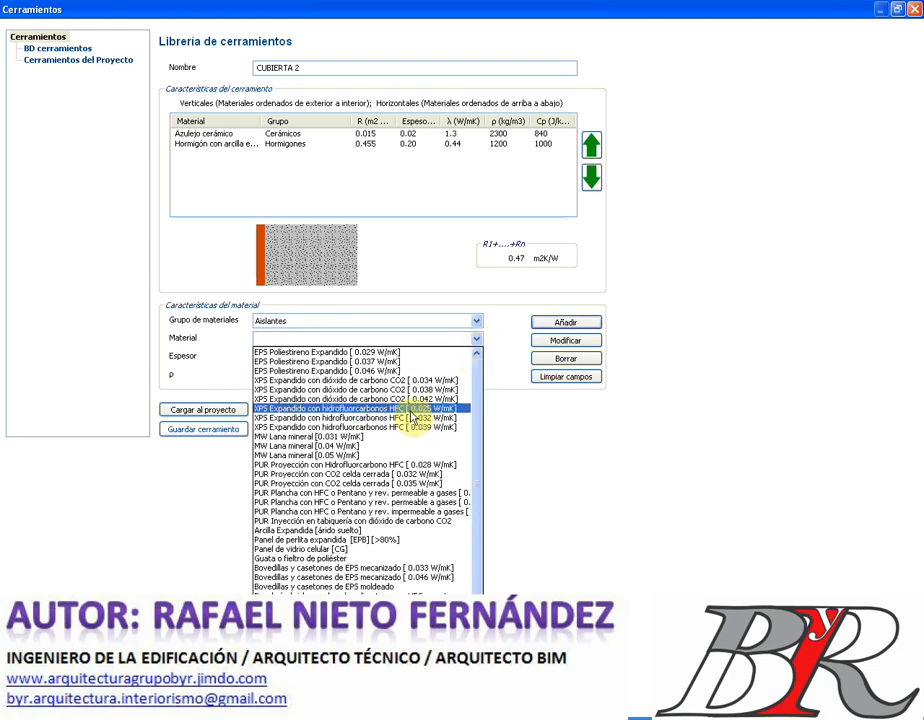
scroll(394, 477, "down", 1)
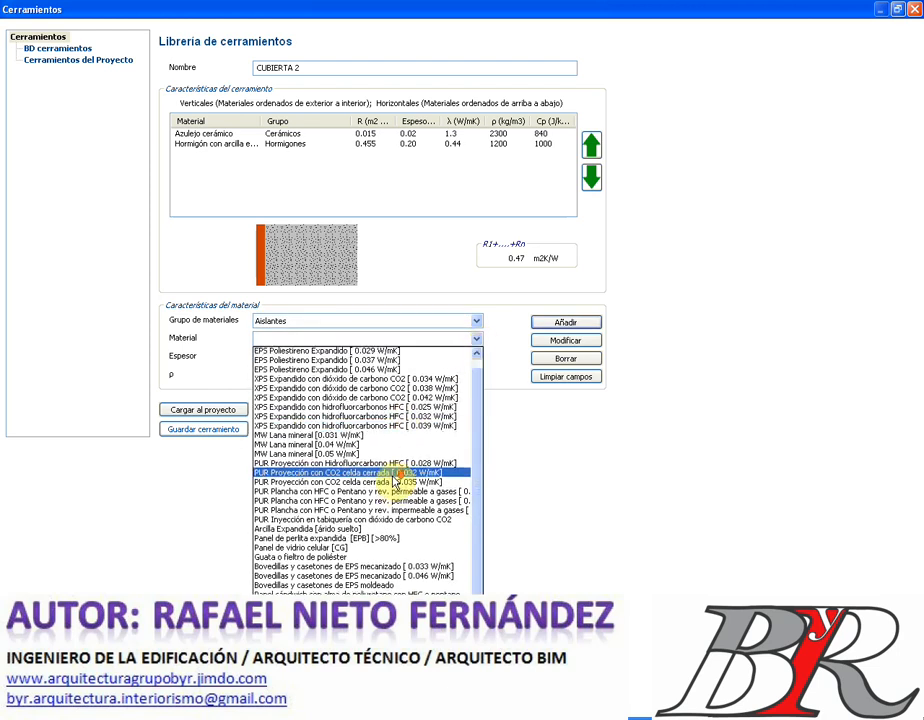
scroll(394, 481, "up", 1)
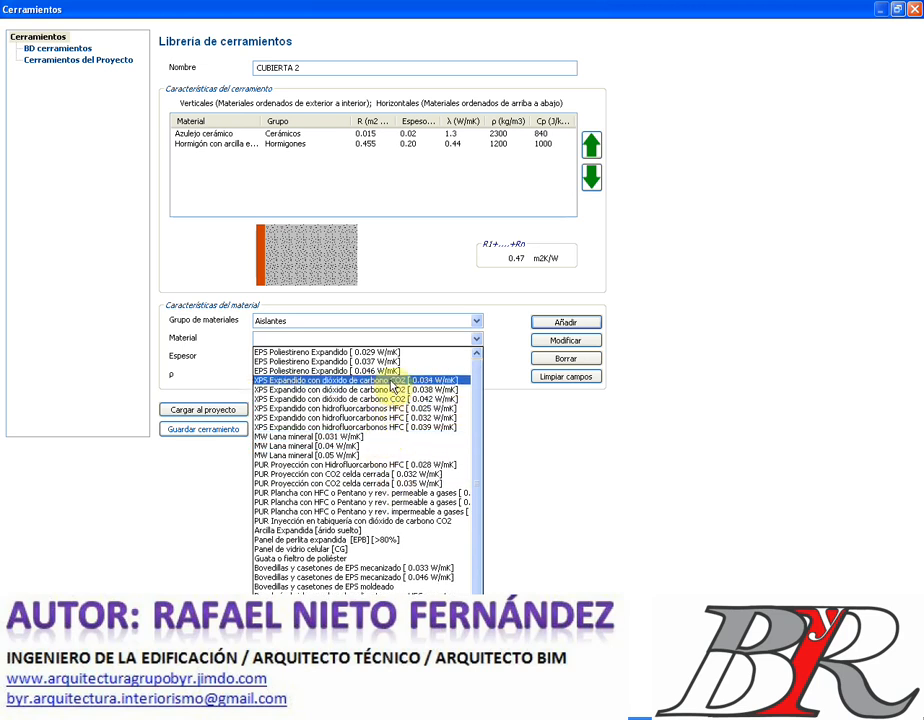
left_click(393, 381)
left_click(283, 355)
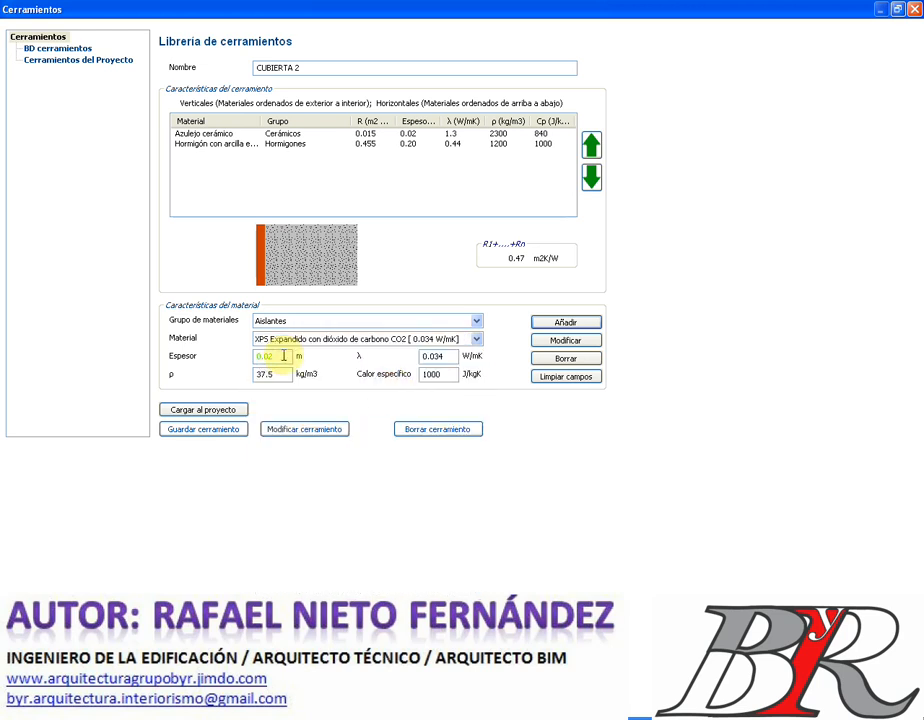
type("0.05")
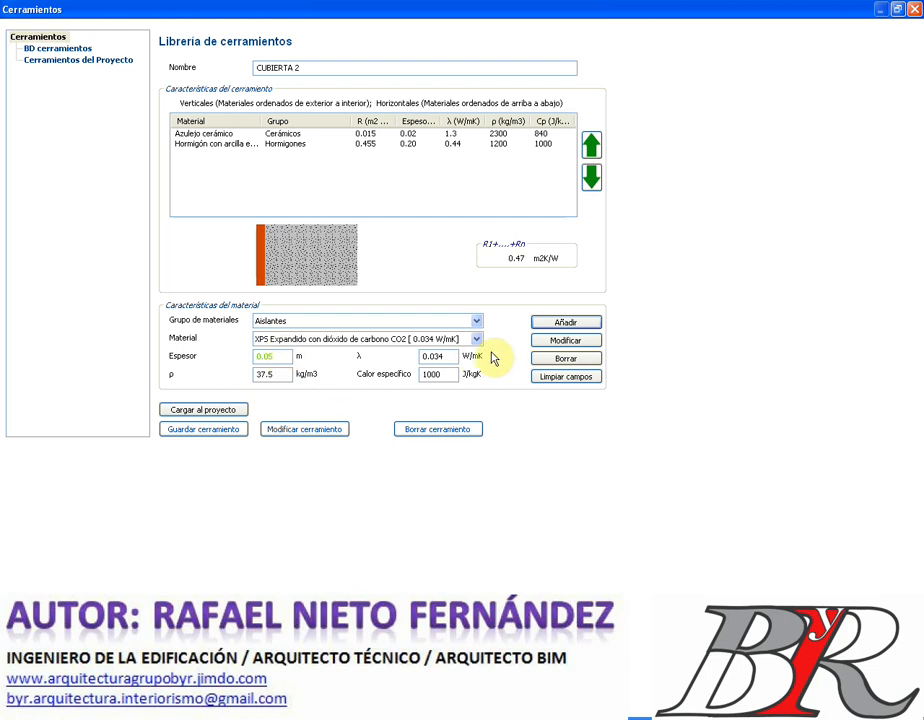
left_click(565, 324)
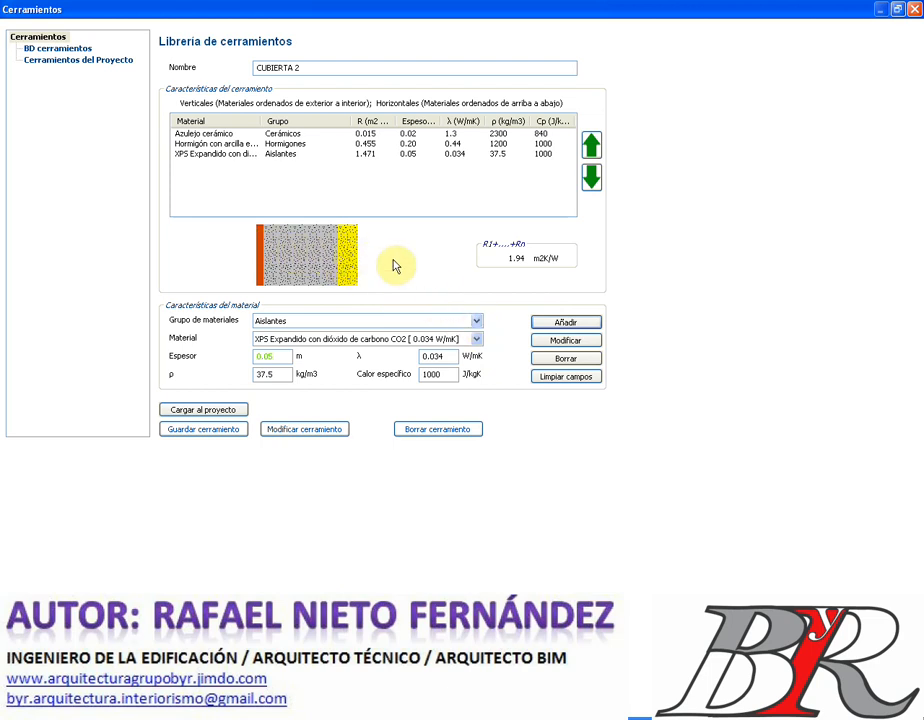
left_click(477, 322)
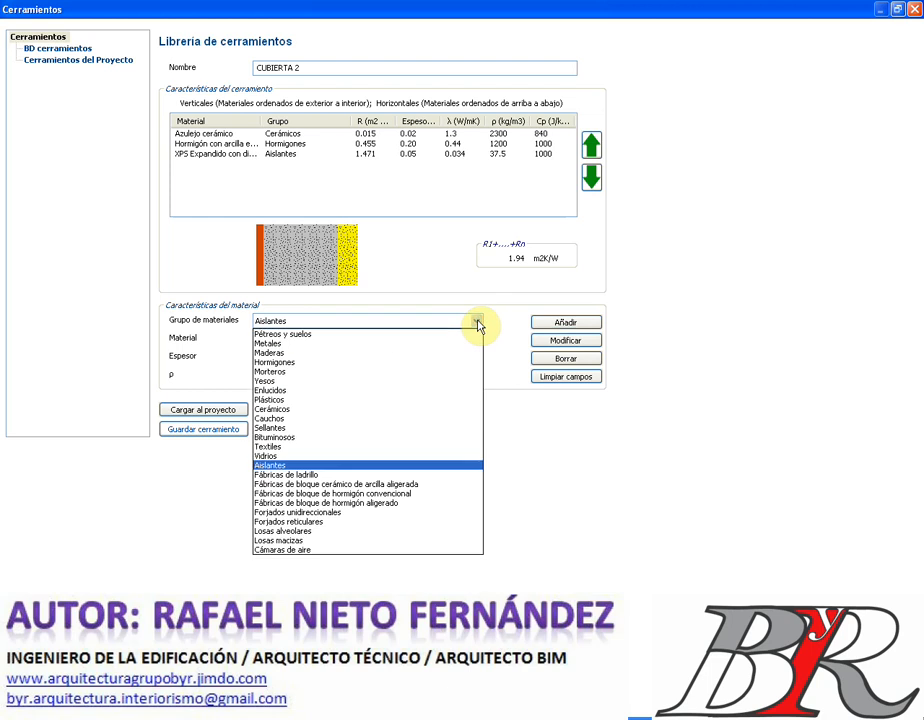
- Add a 300 mm FU Entrevigado cerámico slab layer, load CUBIERTA 2 into the project, close the library
left_click(358, 513)
left_click(477, 340)
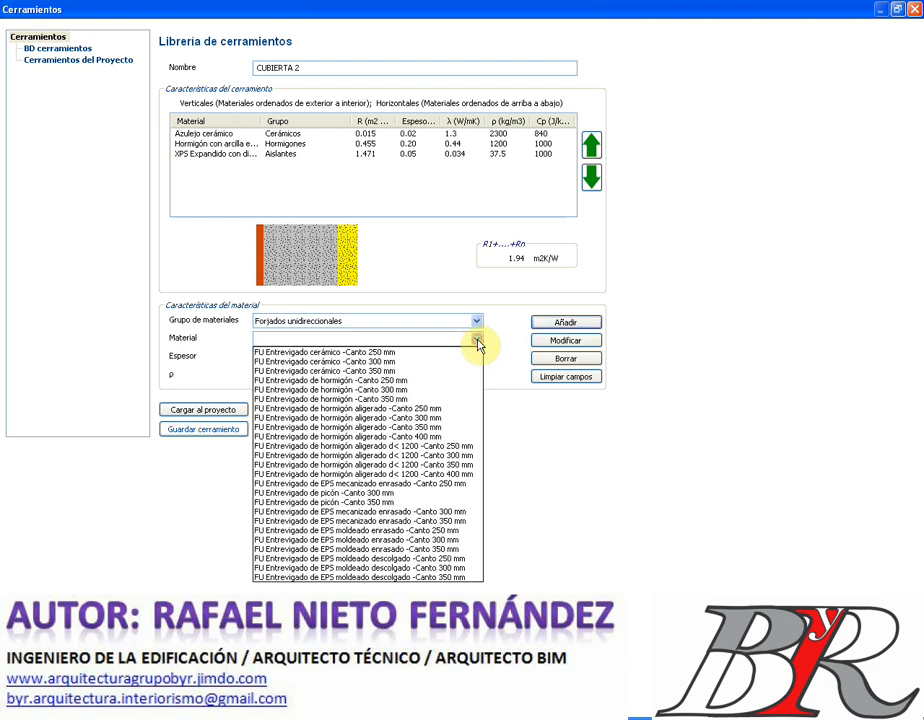
left_click(428, 364)
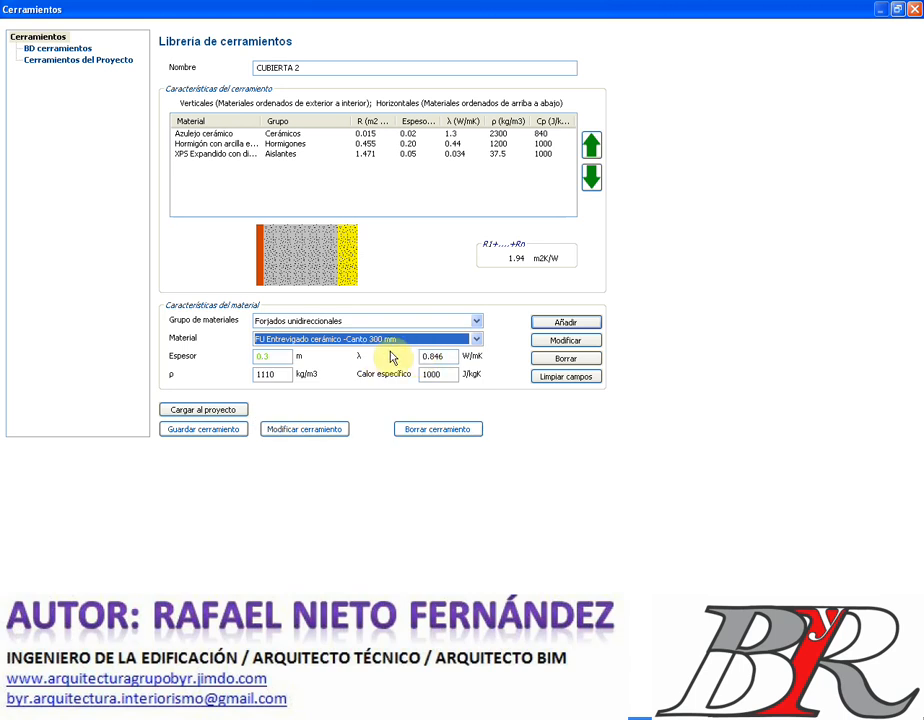
left_click(557, 325)
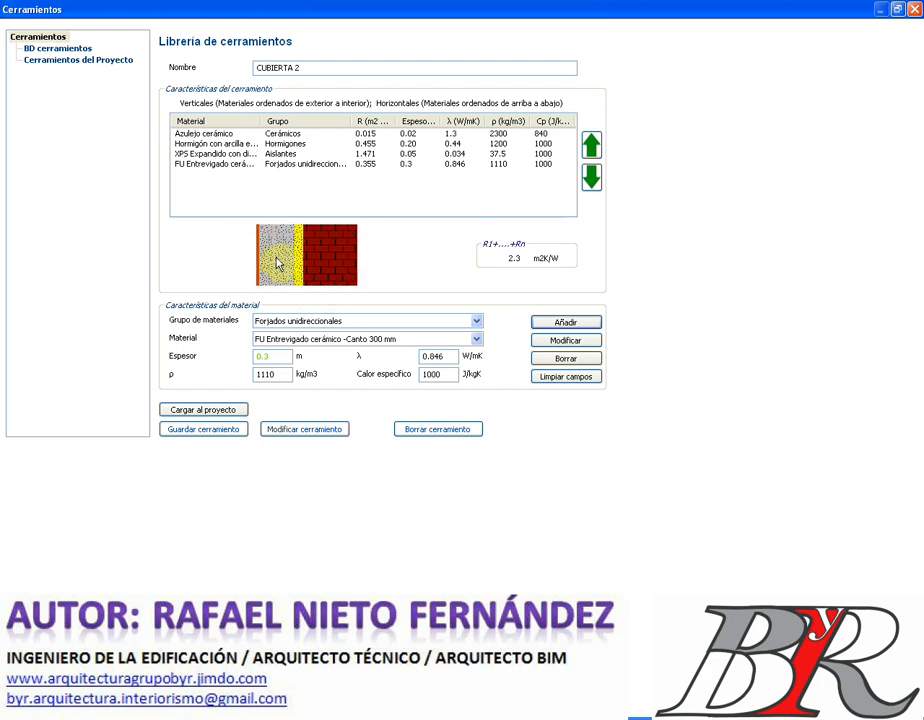
left_click(218, 410)
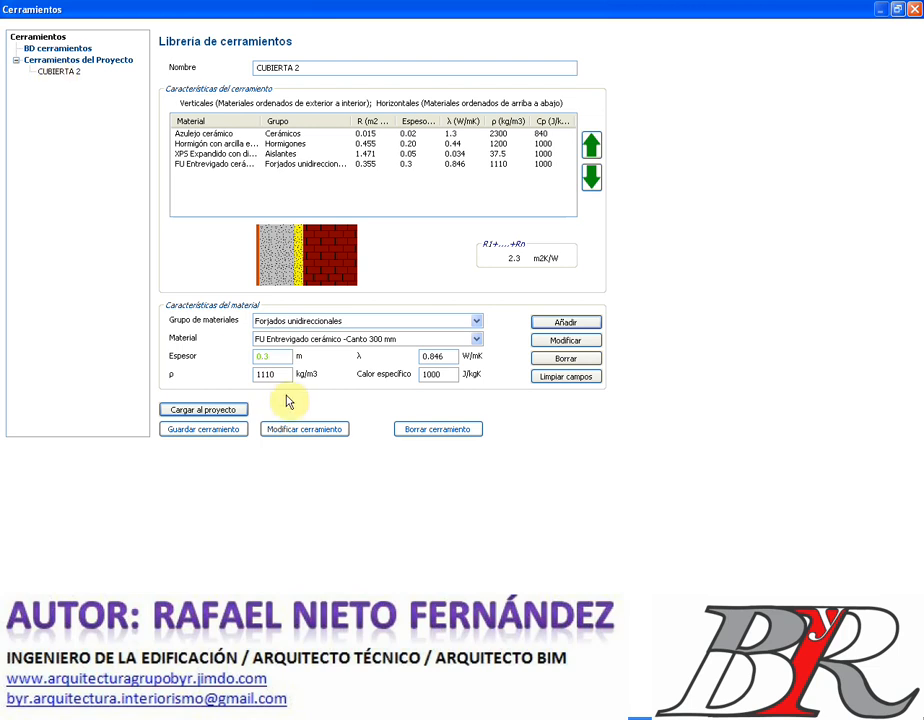
left_click(913, 9)
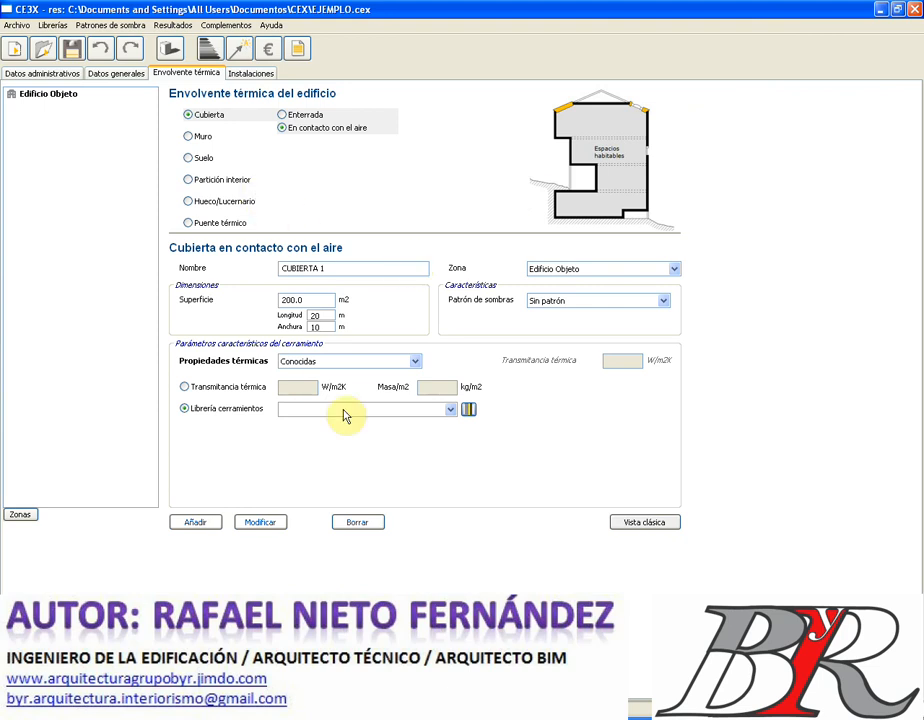
- Assign the CUBIERTA 2 build-up to roof CUBIERTA 1 and add it to the envelope
left_click(450, 410)
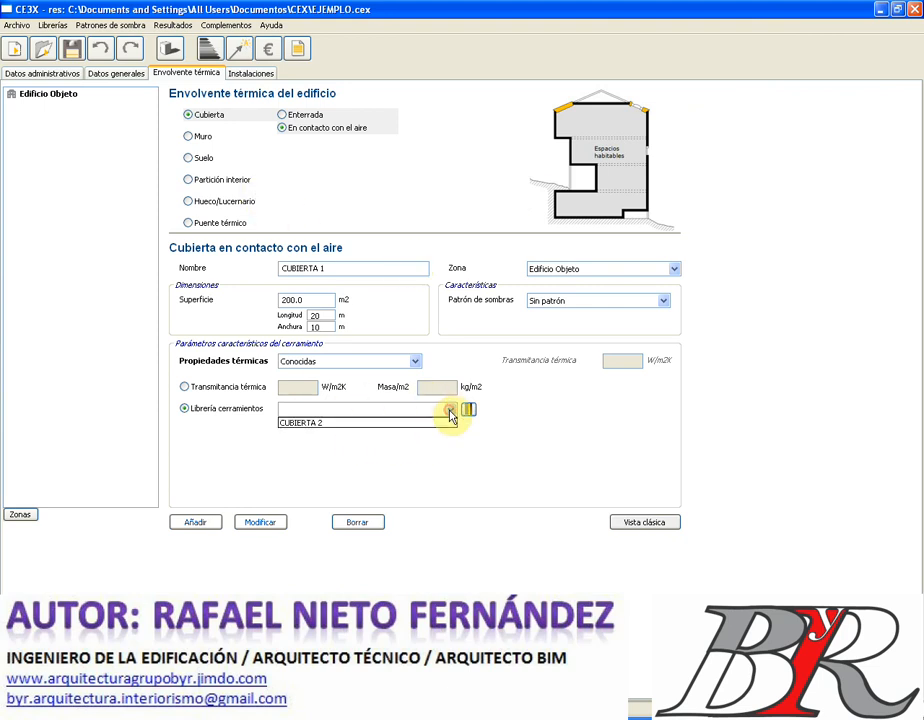
left_click(431, 424)
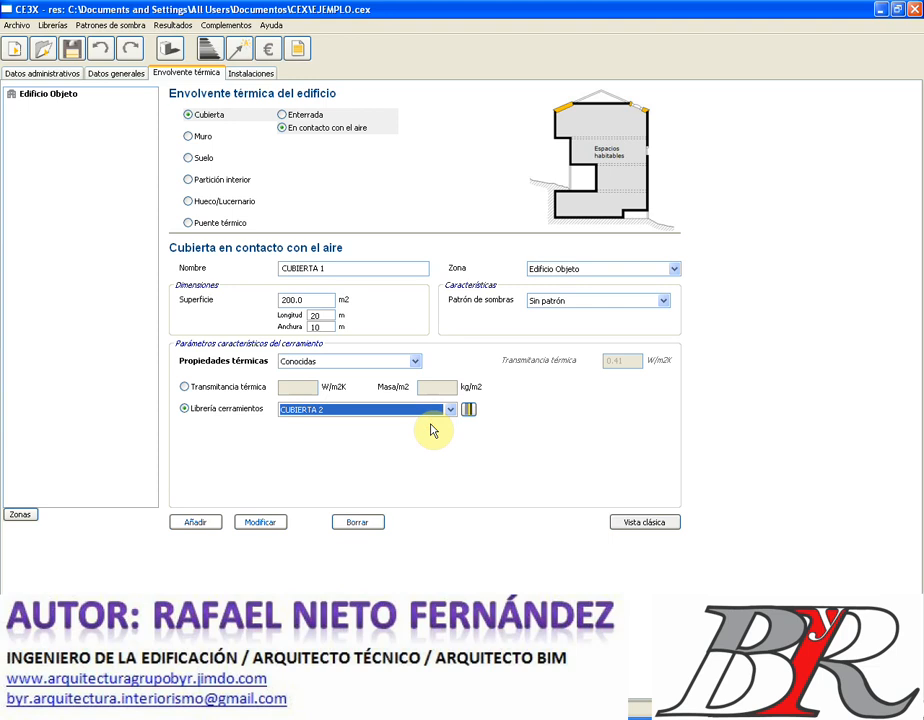
left_click(195, 522)
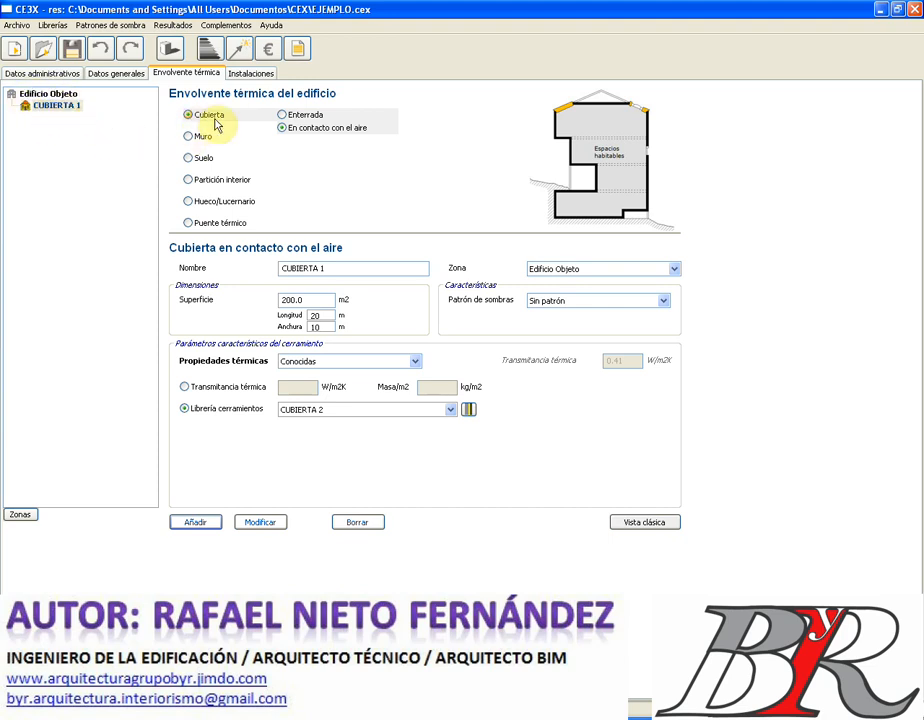
- Switch the roof to default thermal properties and confirm replacing the existing roof
left_click(415, 361)
left_click(381, 394)
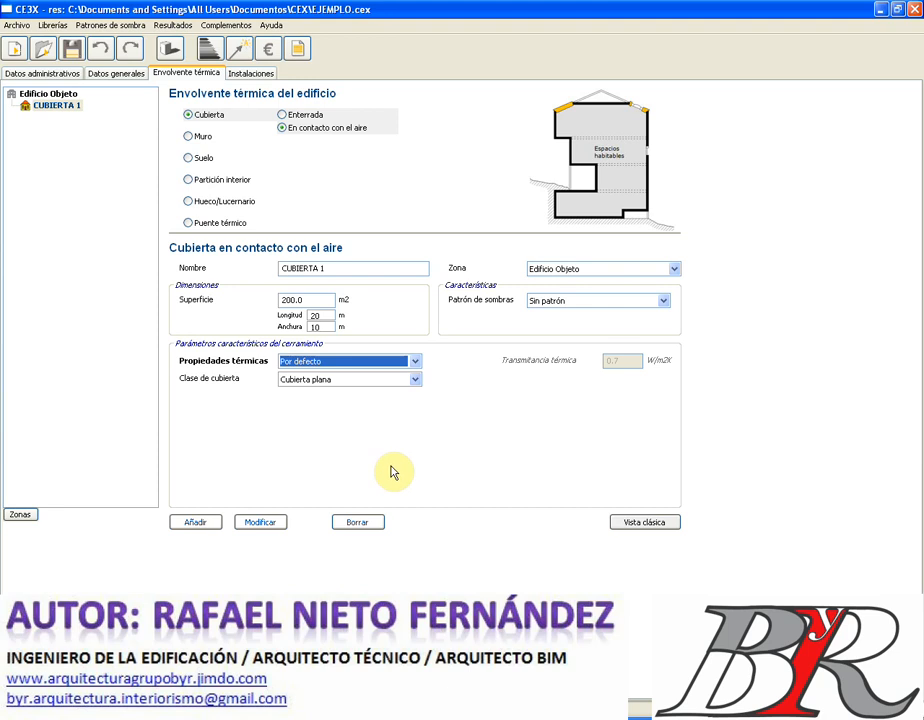
left_click(195, 523)
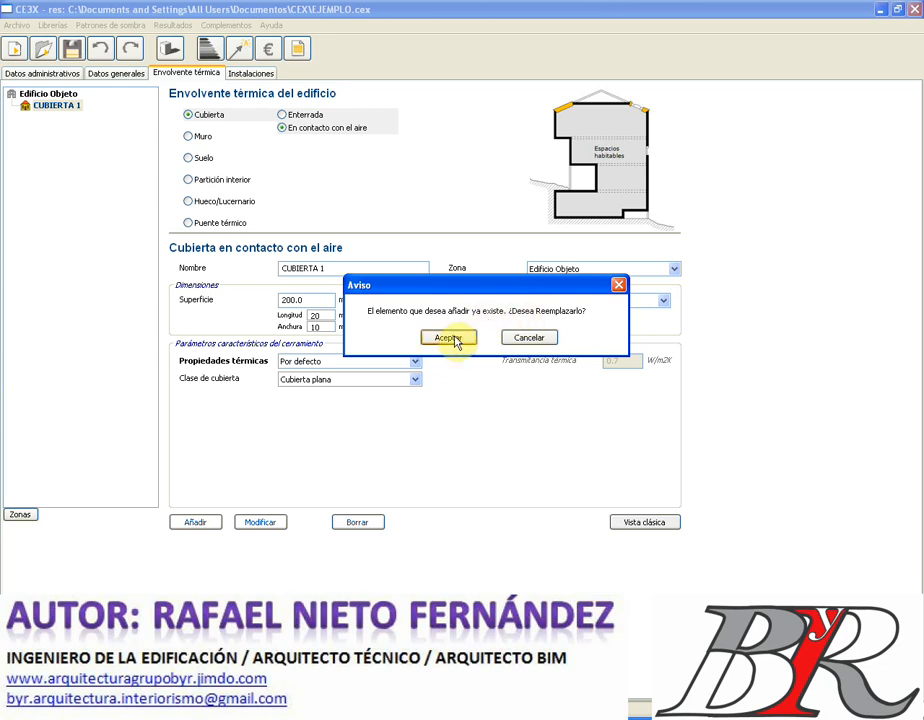
left_click(452, 340)
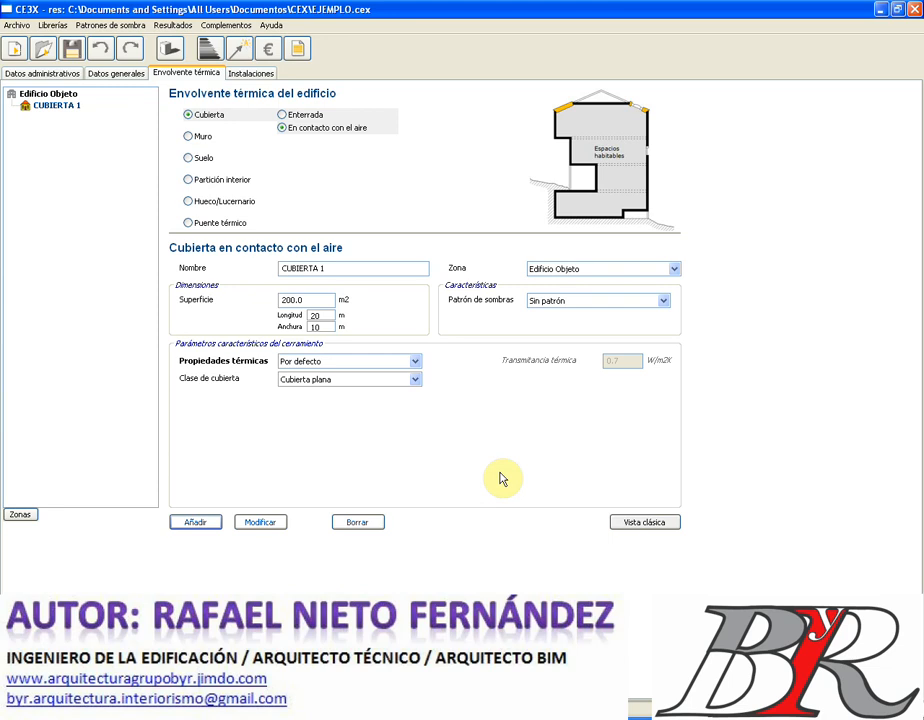
left_click(21, 515)
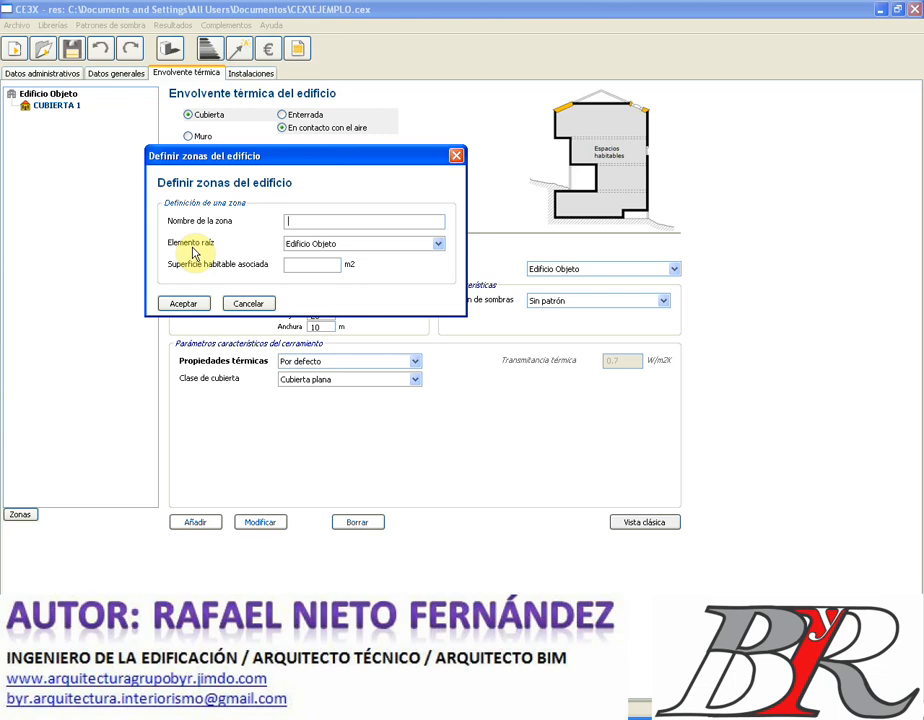
left_click(245, 303)
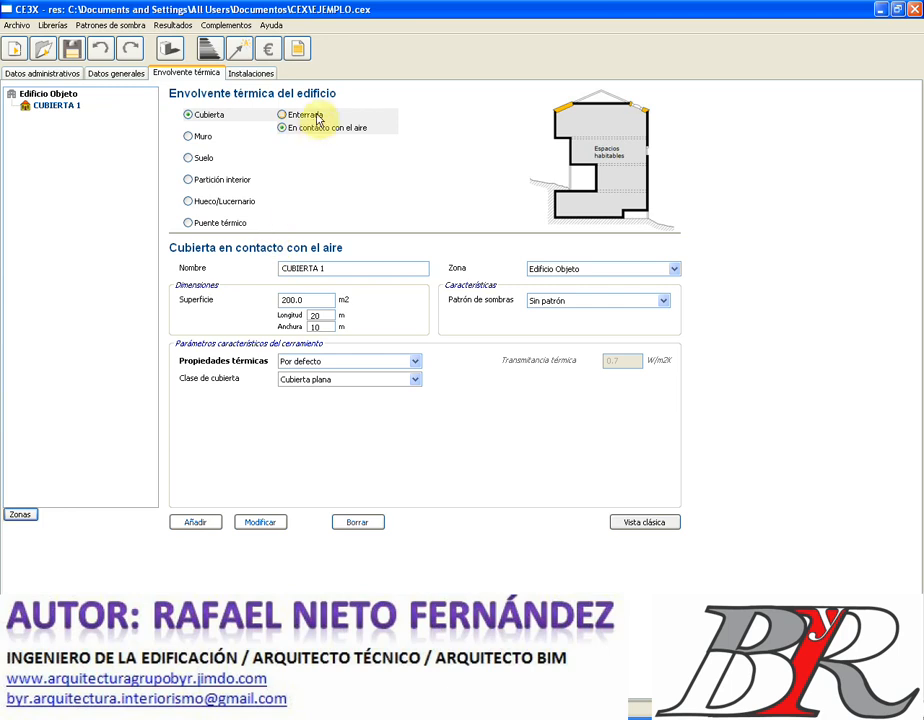
- Check the buried roof option, return to the air-exposed roof, then switch to the Muro de fachada form
left_click(313, 118)
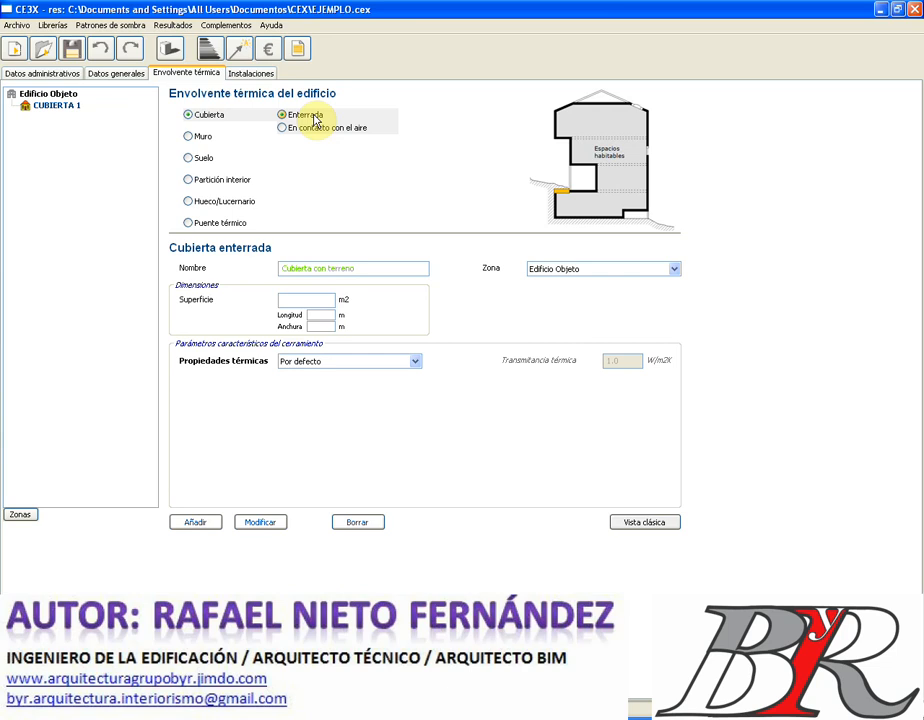
left_click(315, 131)
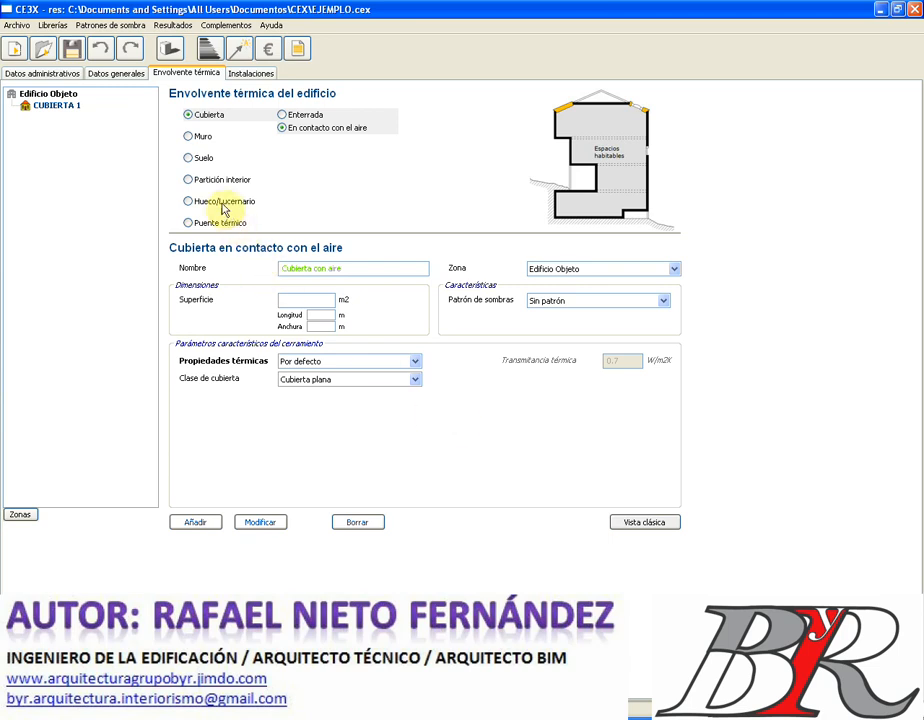
left_click(187, 137)
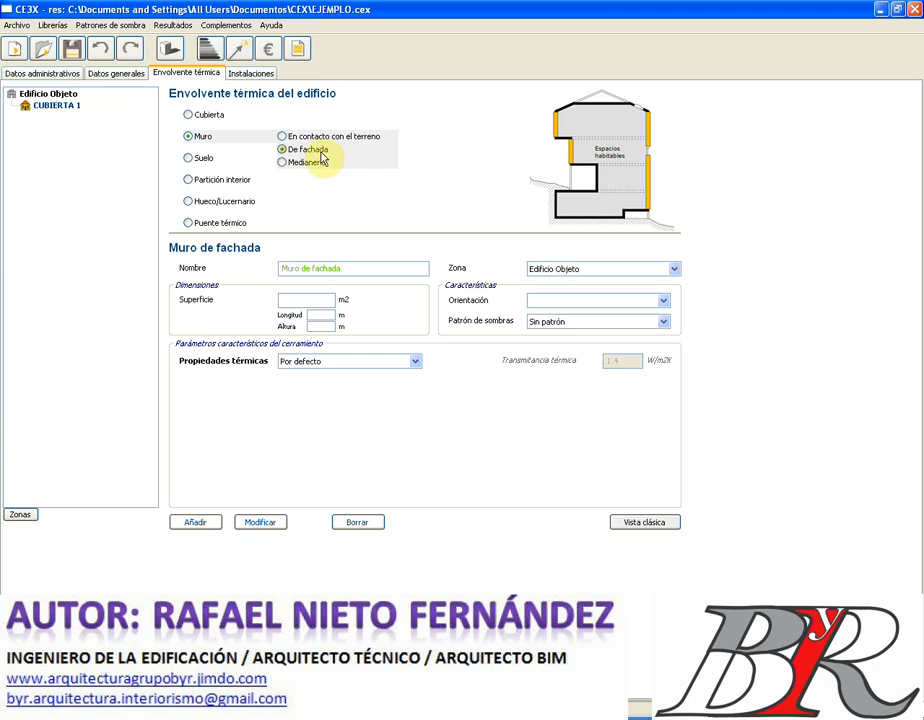
- Name the wall FACHADA NORTE with a 20 m length and 8 m height
left_click(350, 269)
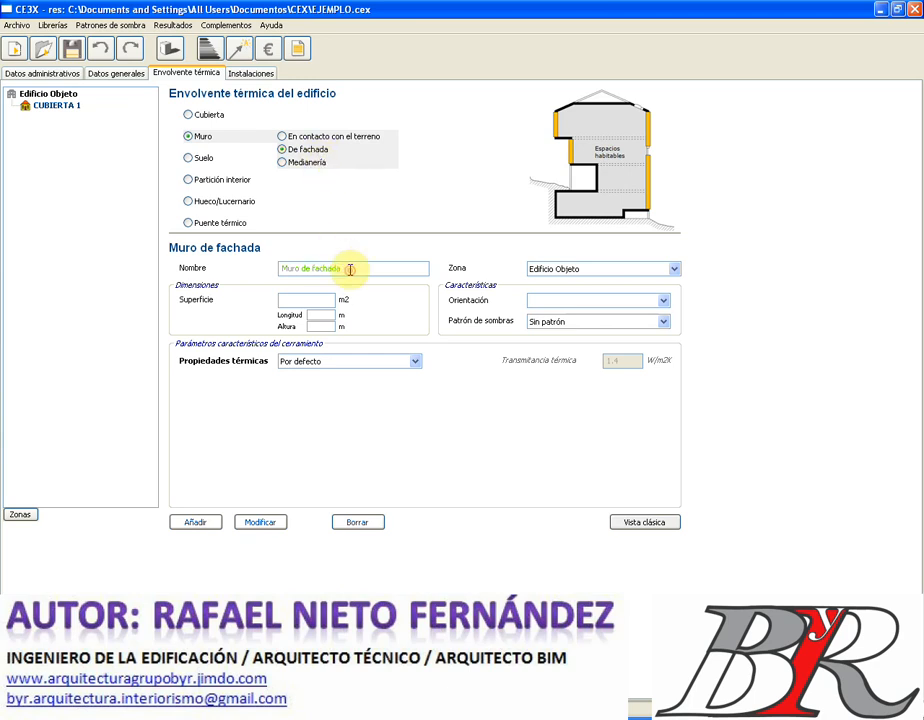
double_click(350, 269)
left_click(350, 269)
left_click_drag(345, 269, 255, 269)
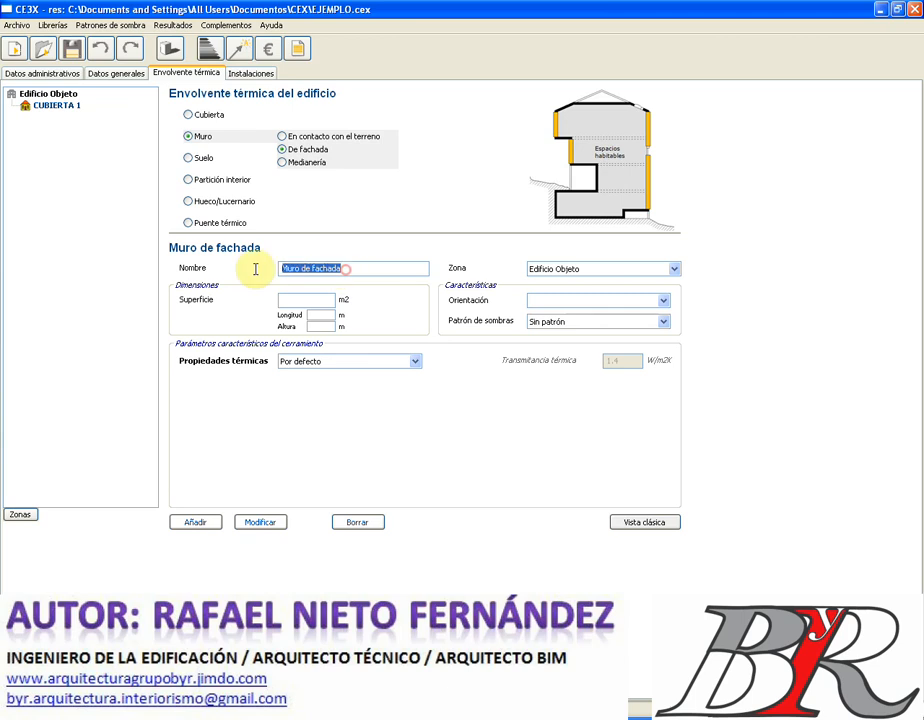
type("F")
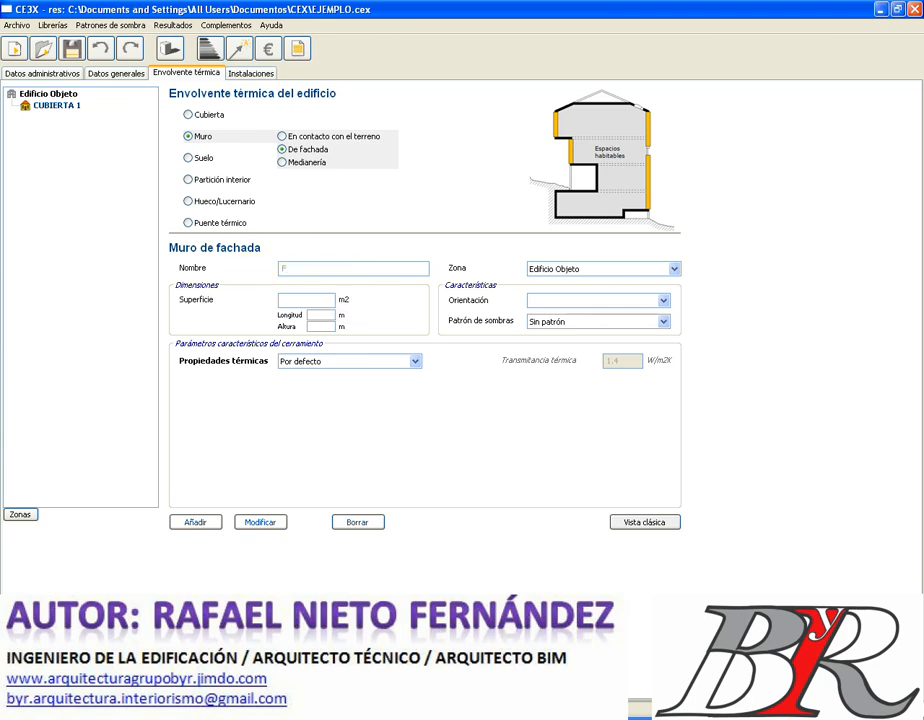
type("ACHADA NORTE")
left_click(324, 314)
type("20")
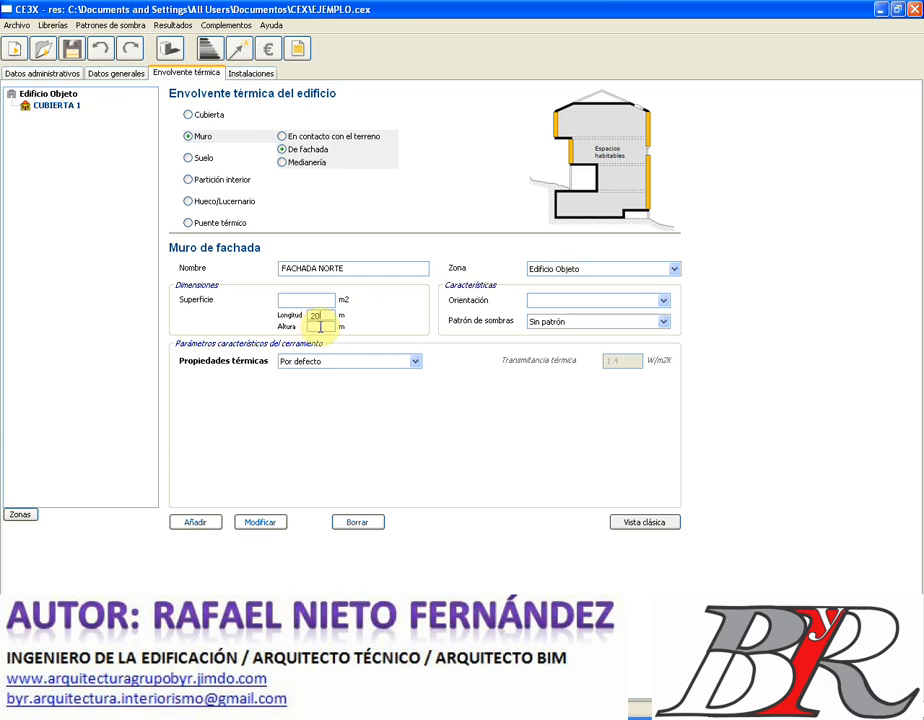
left_click(320, 326)
type("8")
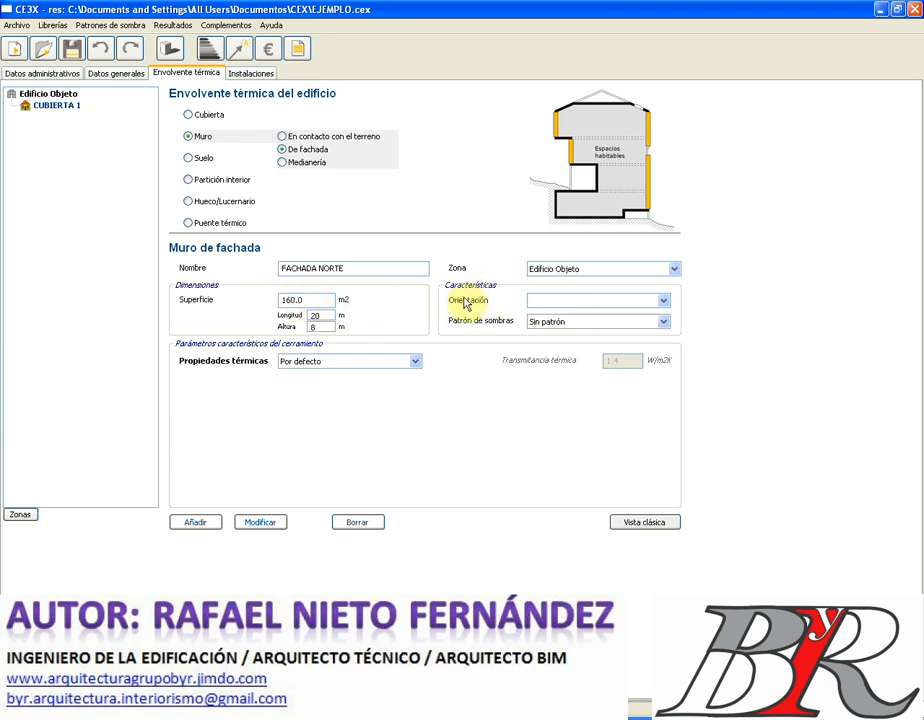
- Orient the facade Sur and add it to the building envelope
left_click(664, 302)
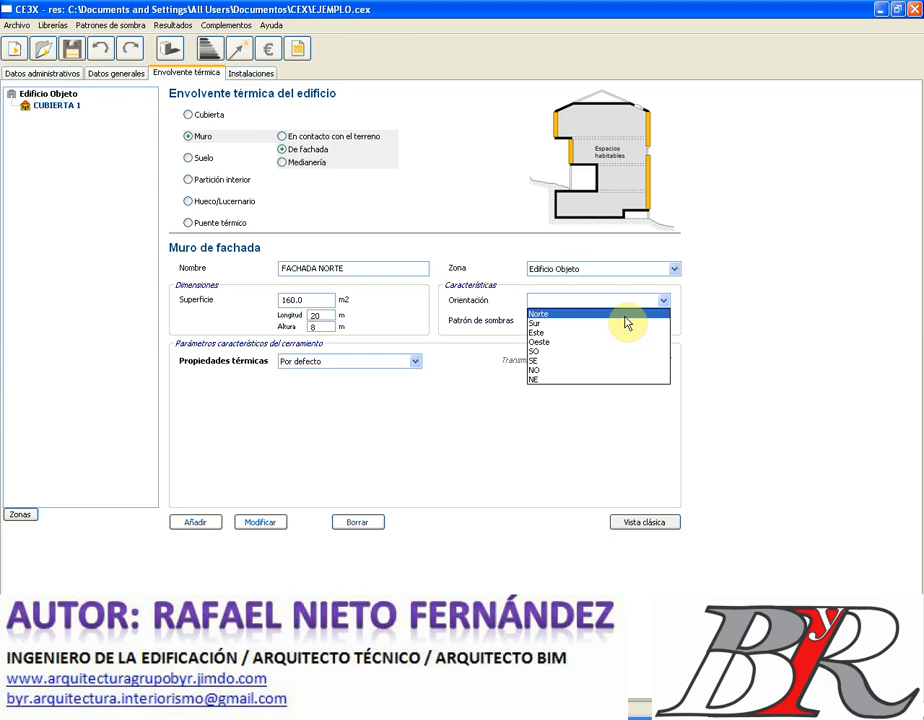
left_click(599, 324)
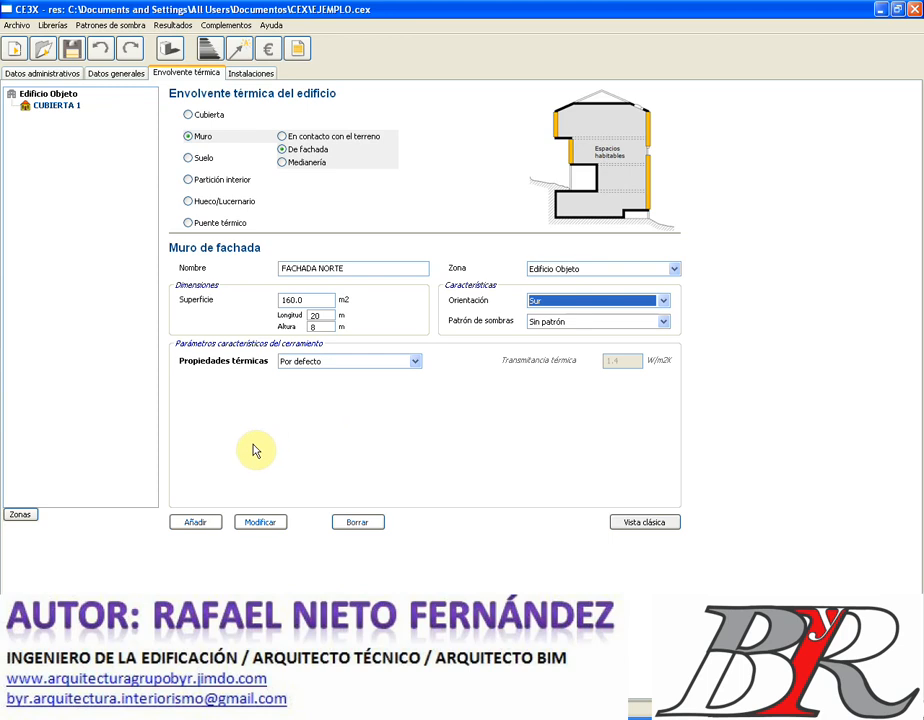
left_click(190, 524)
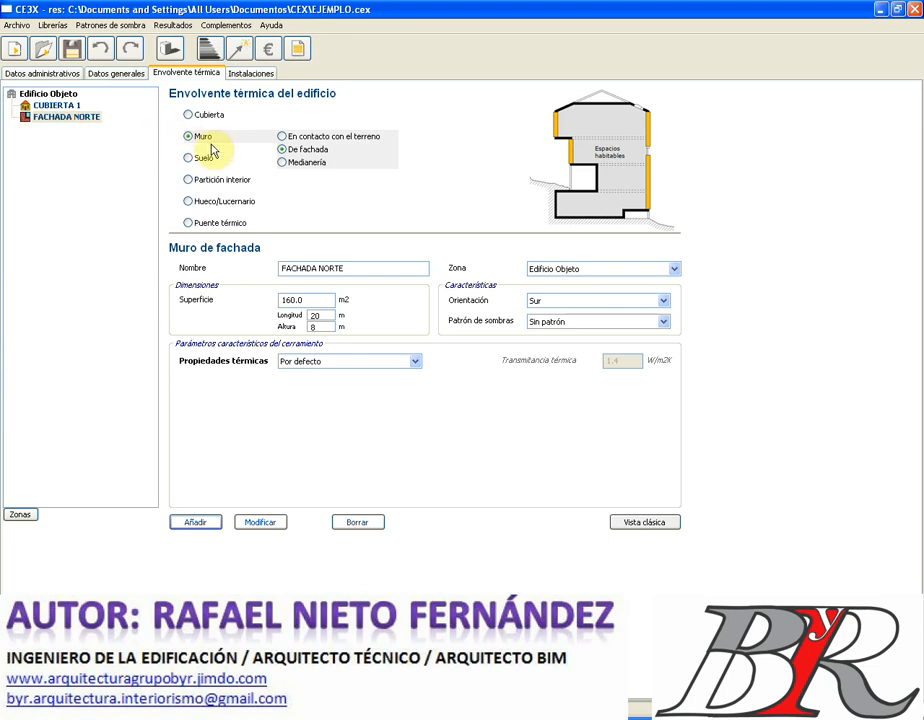
left_click(319, 137)
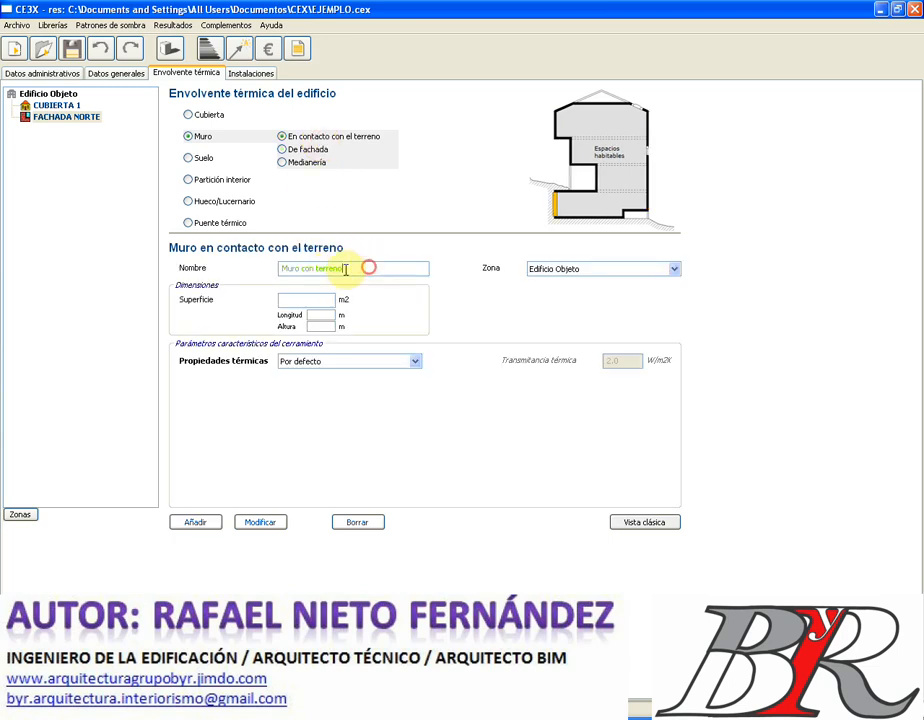
- Name the ground-contact wall MURO ENTERRADO with 20 m length and 3 m height
left_click_drag(371, 267, 241, 278)
type("MUR")
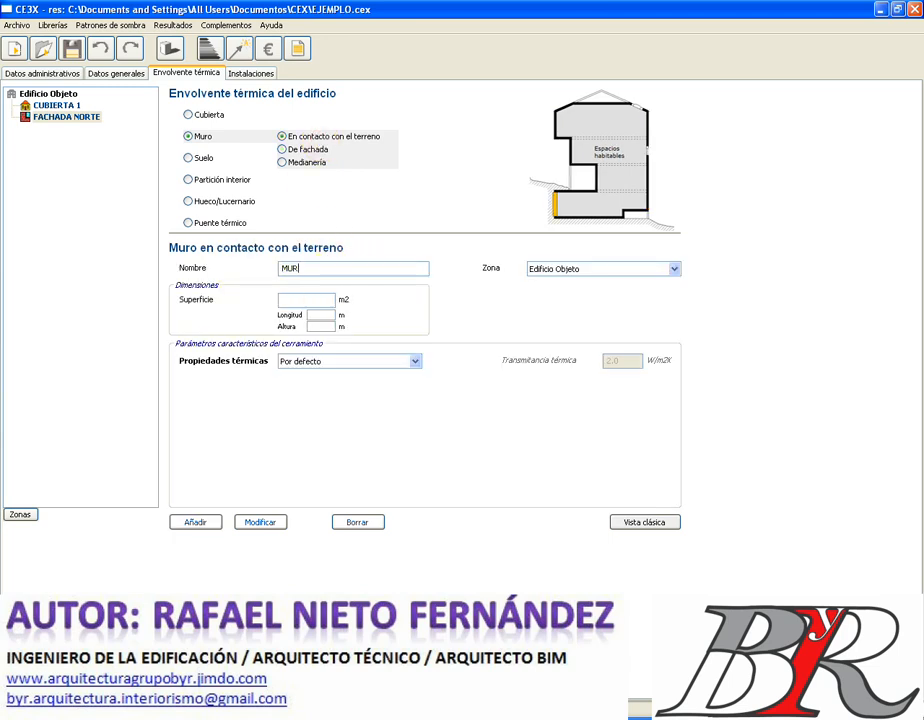
type("O ENTERRADO")
left_click(322, 315)
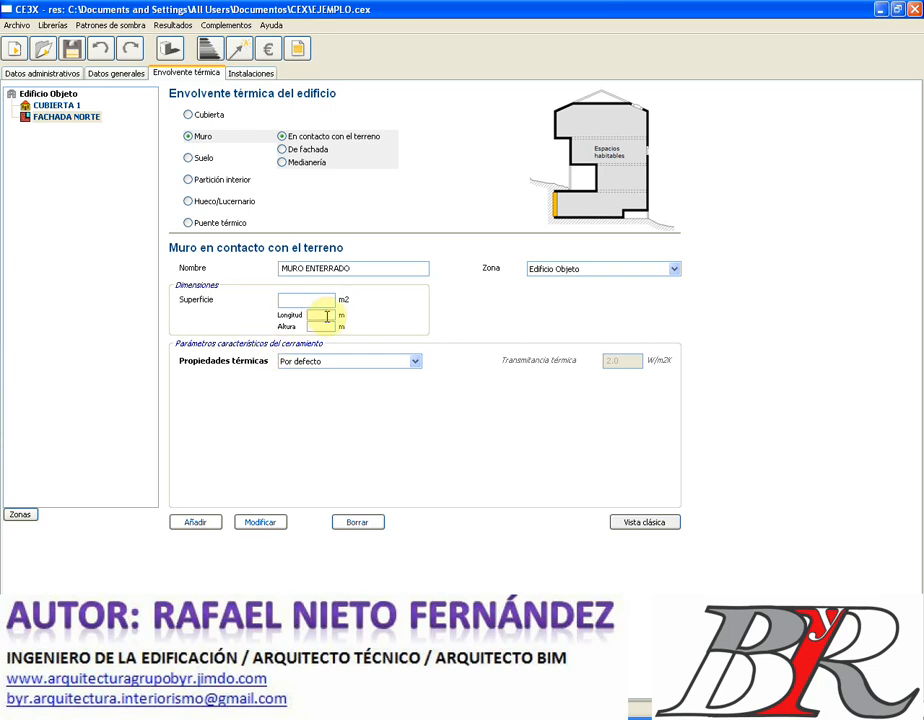
type("20")
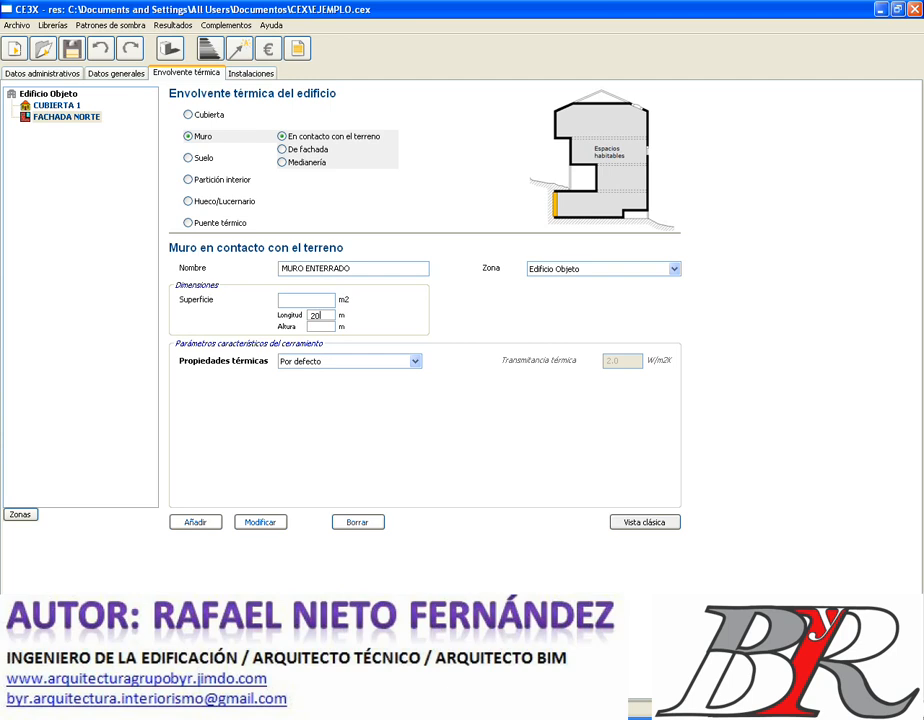
left_click(322, 326)
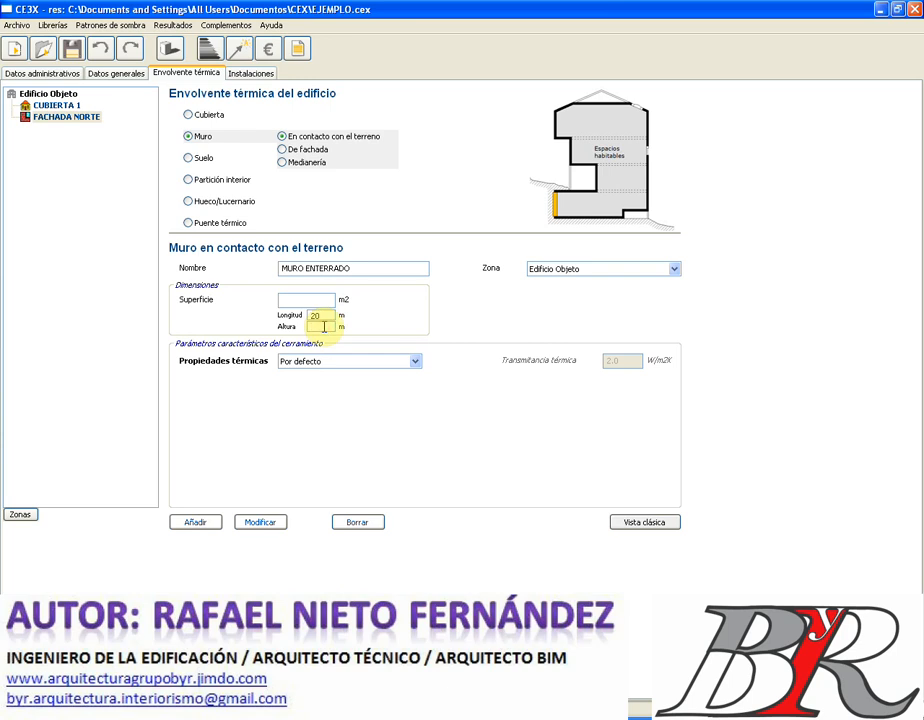
type("3")
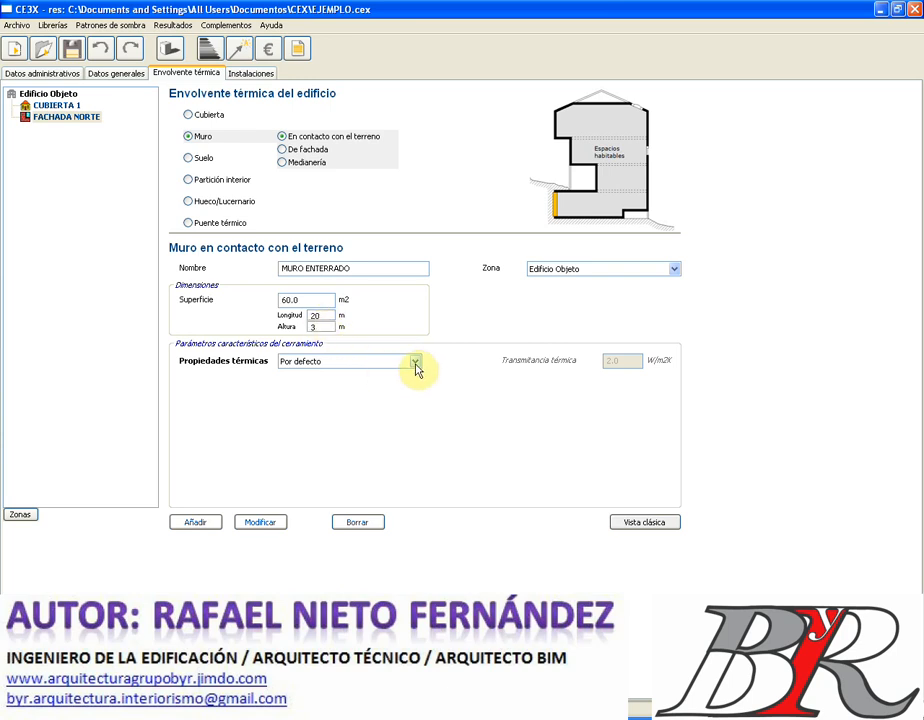
- Set Estimadas thermal properties, a 3 m buried depth, and mark the wall as insulated
left_click(416, 362)
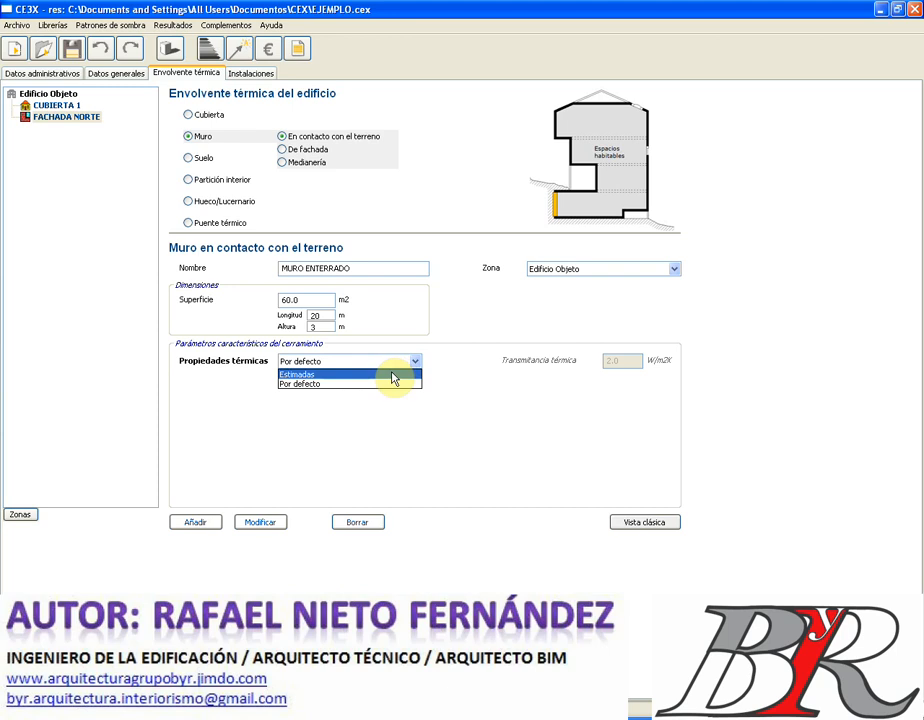
left_click(391, 374)
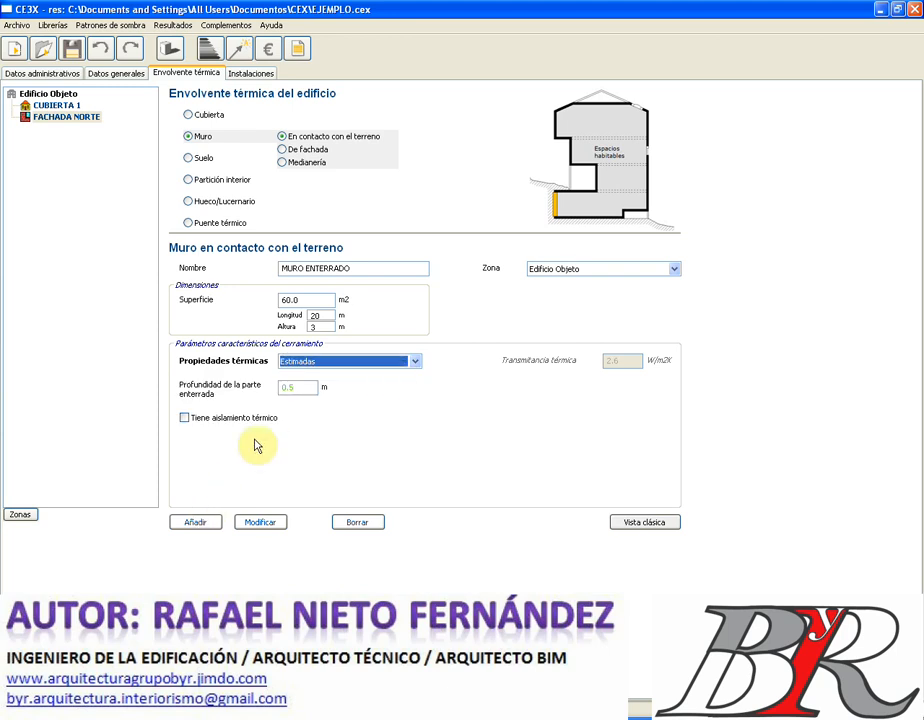
left_click(416, 363)
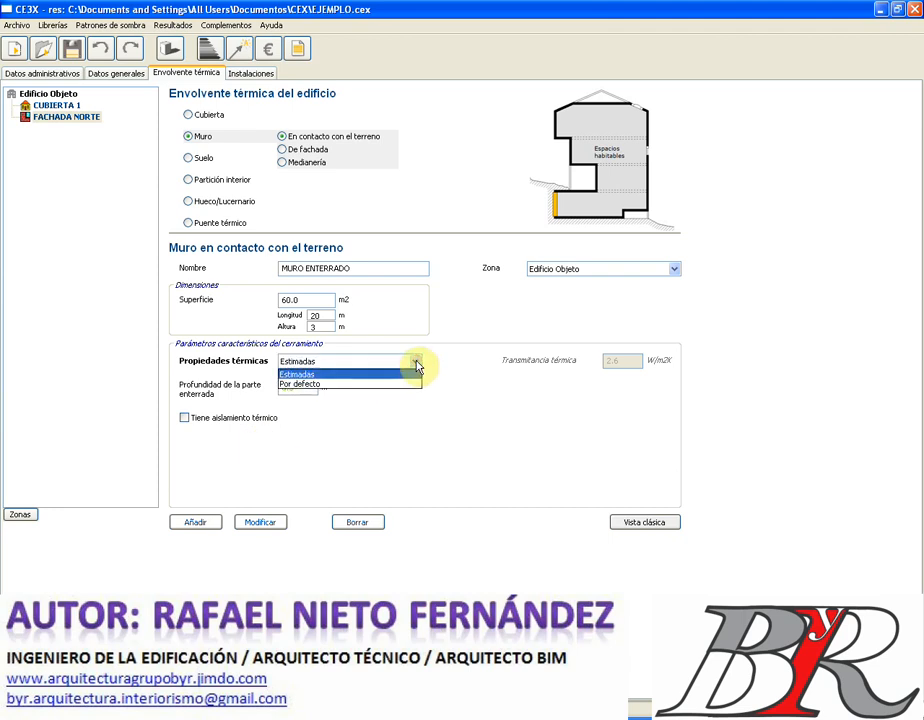
left_click(398, 384)
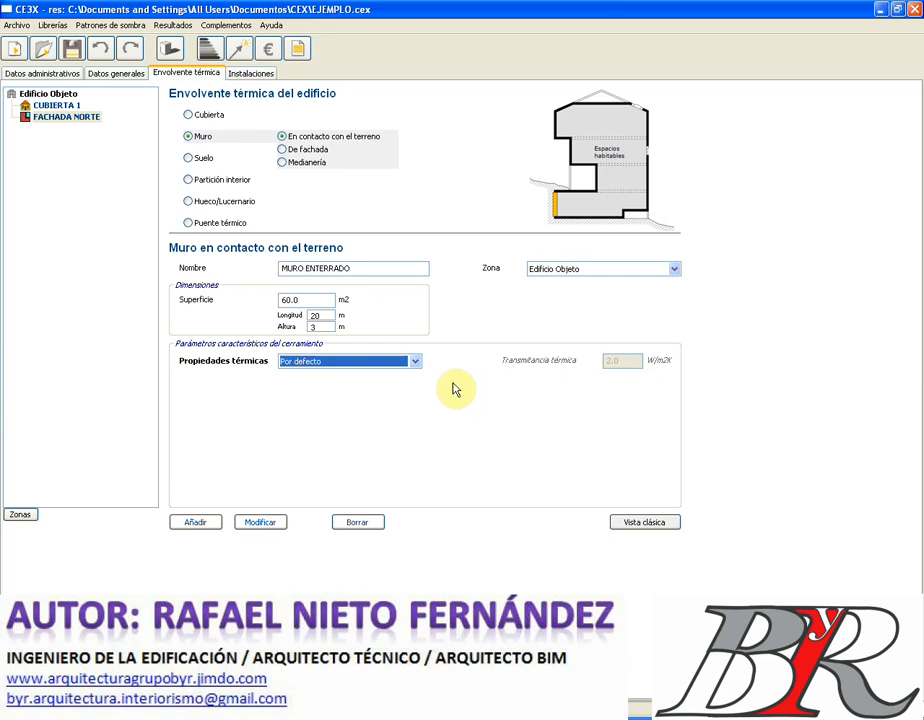
left_click(417, 366)
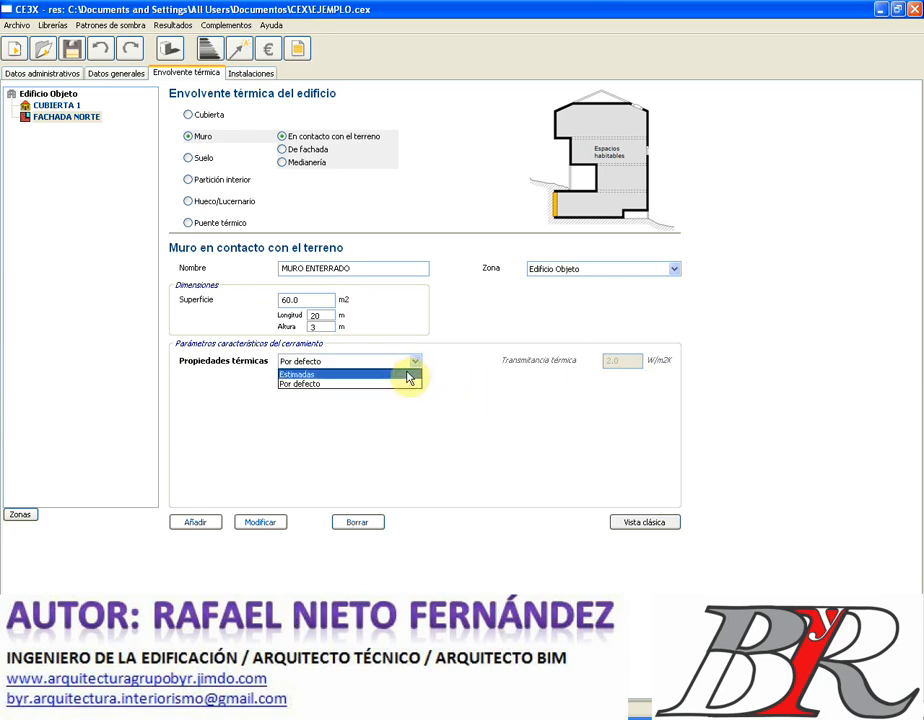
left_click(408, 375)
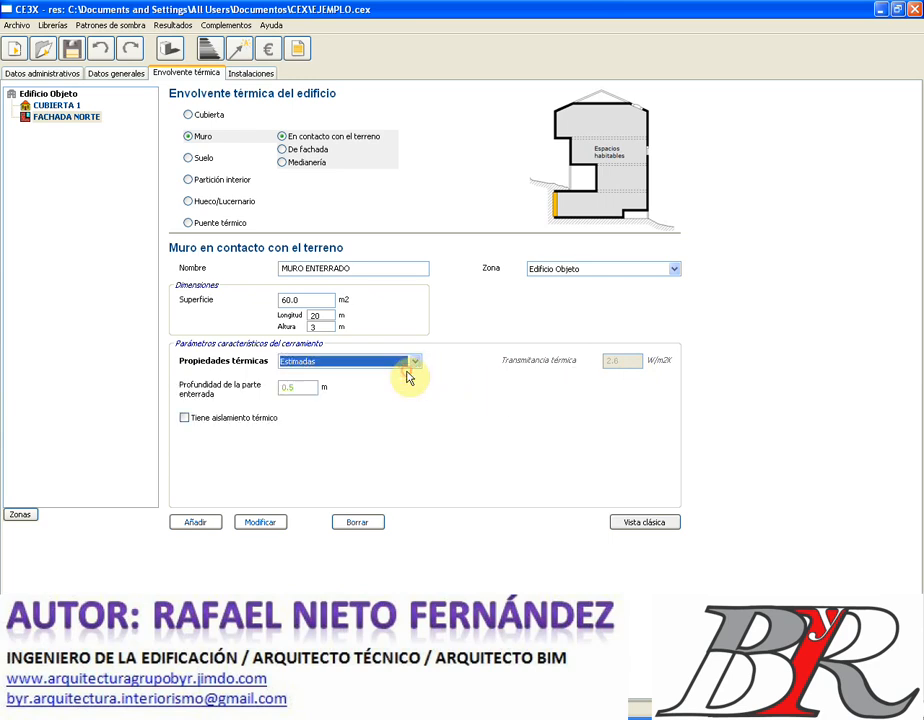
left_click(298, 387)
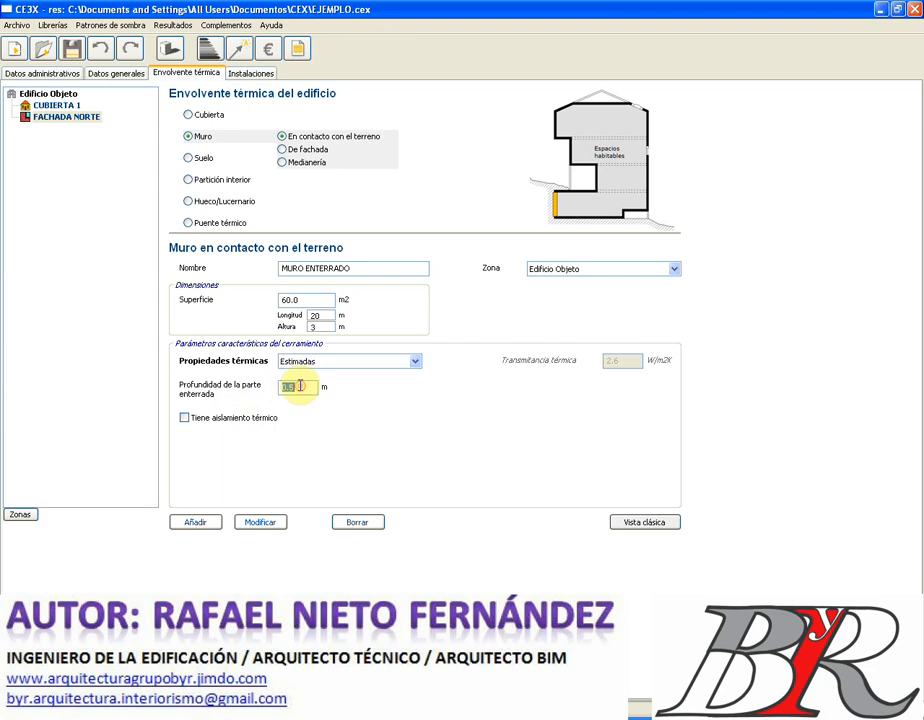
type("3")
key("Tab")
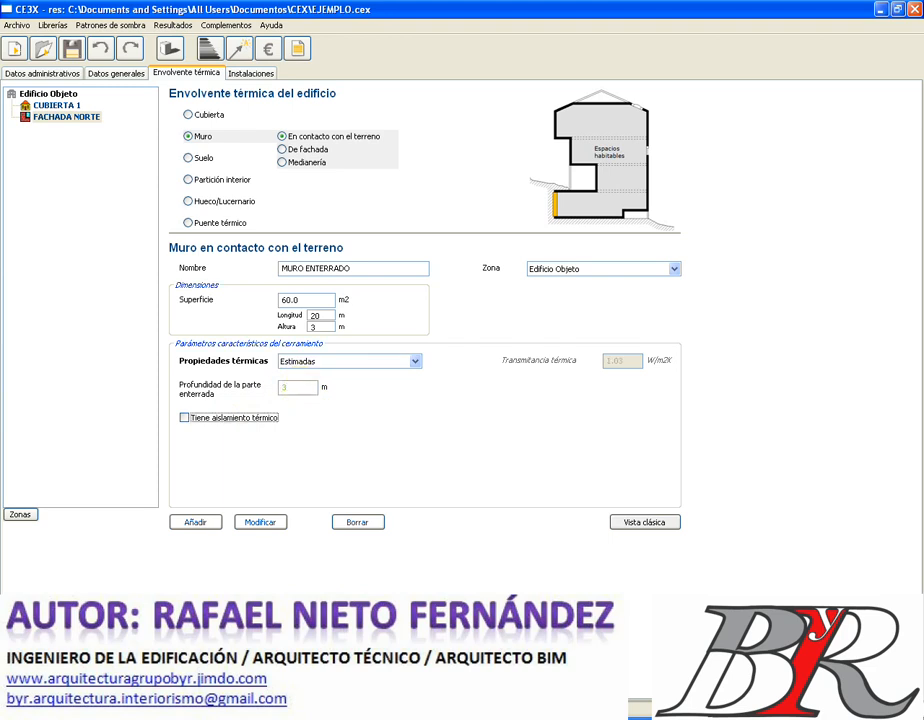
left_click(185, 418)
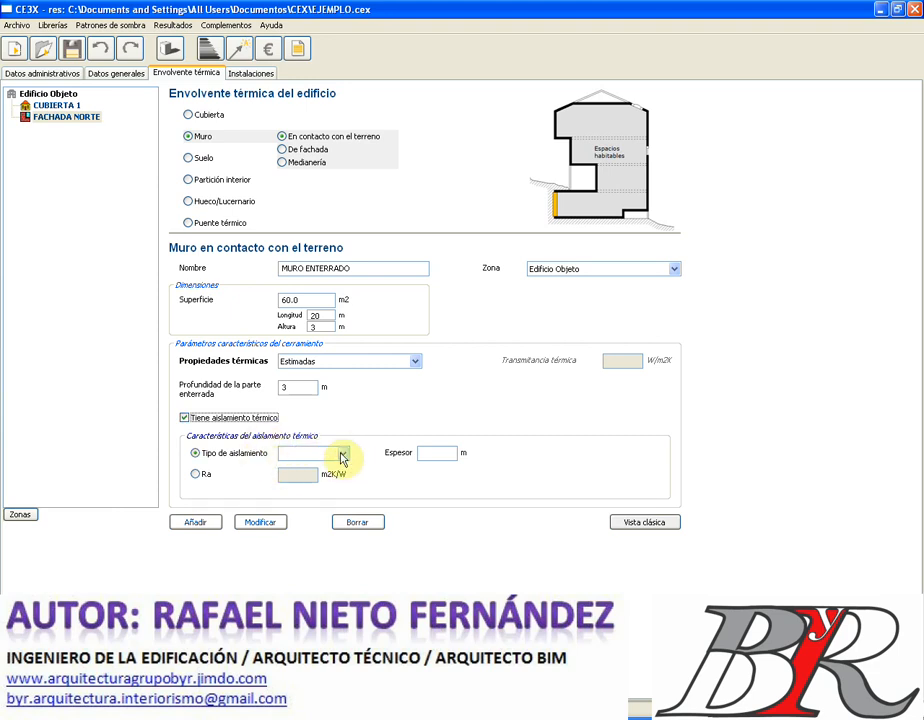
- Insulate the buried wall with 0.05 m of EPS, add it, and select MURO ENTERRADO
left_click(342, 456)
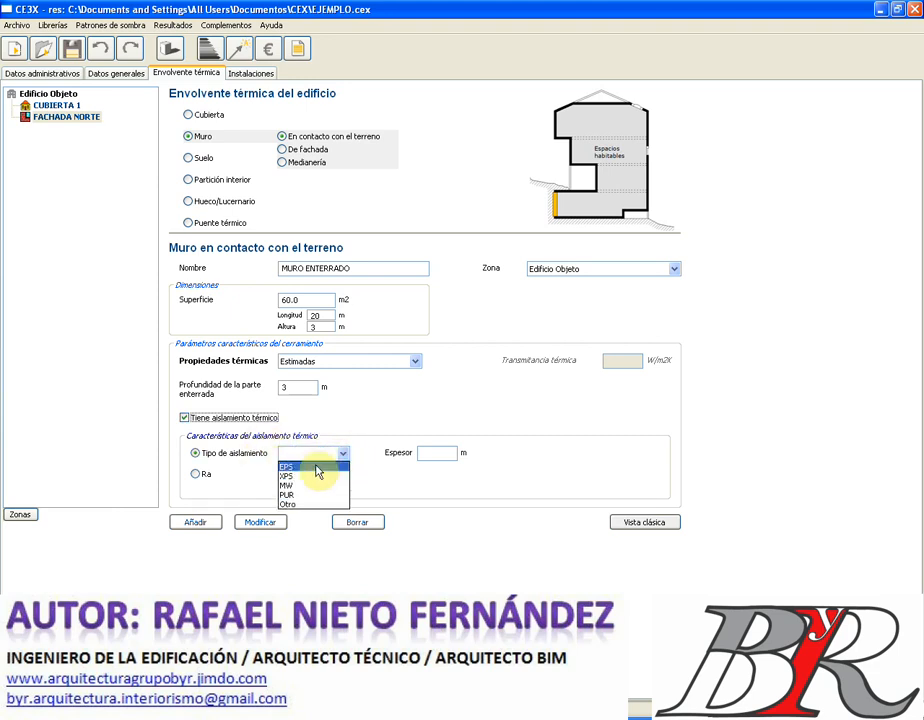
left_click(313, 467)
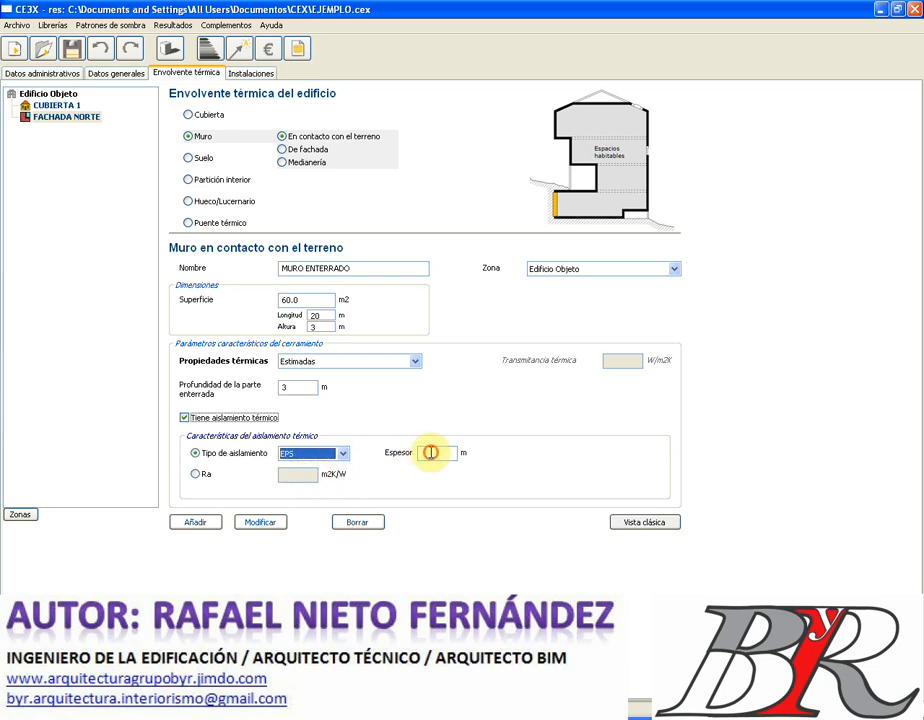
left_click(427, 452)
type("0.05")
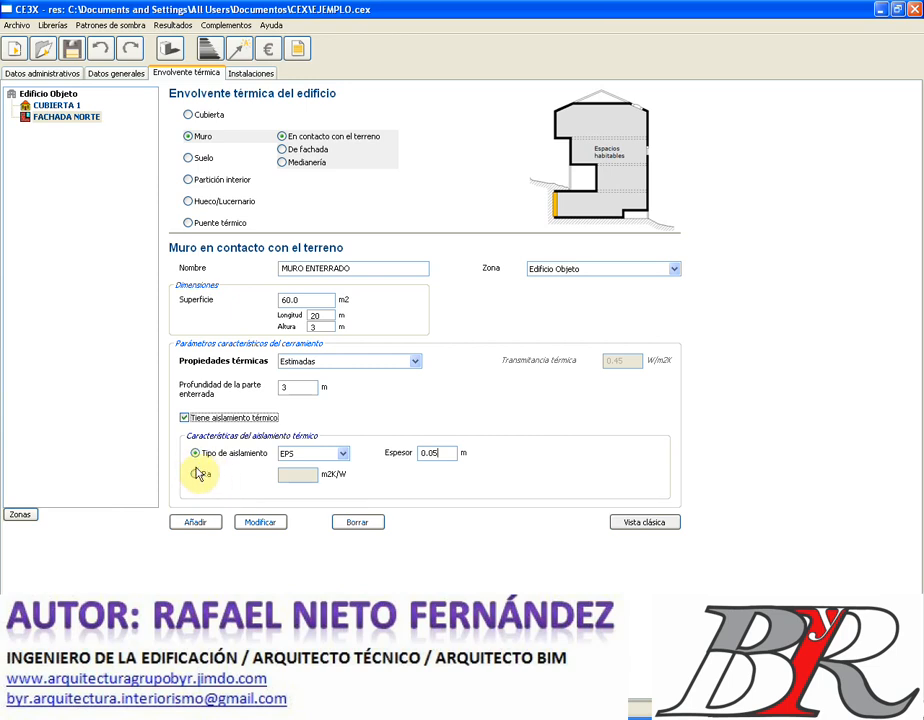
left_click(196, 477)
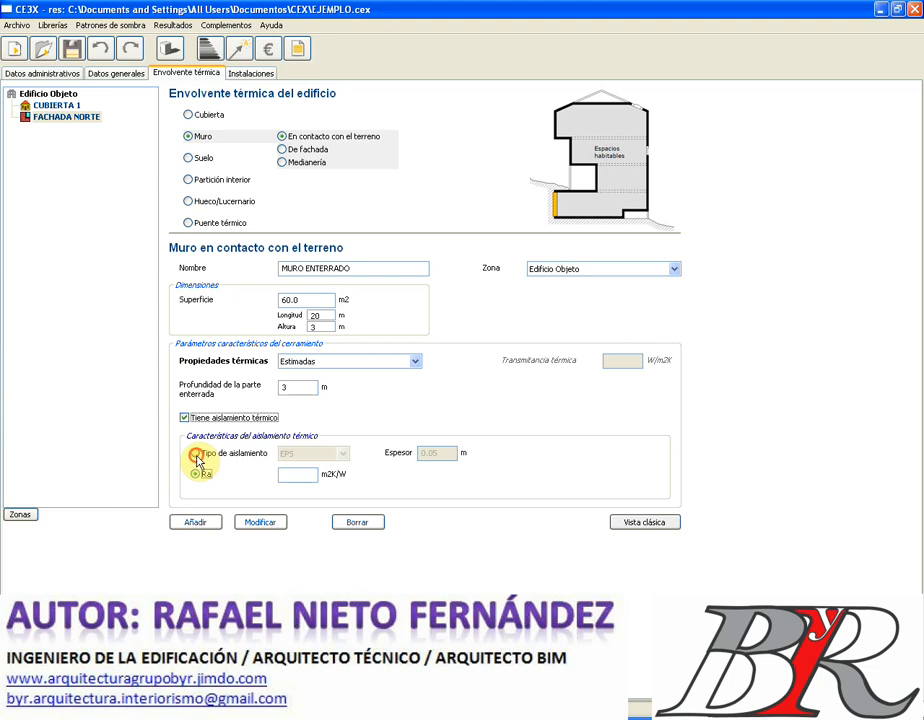
left_click(196, 456)
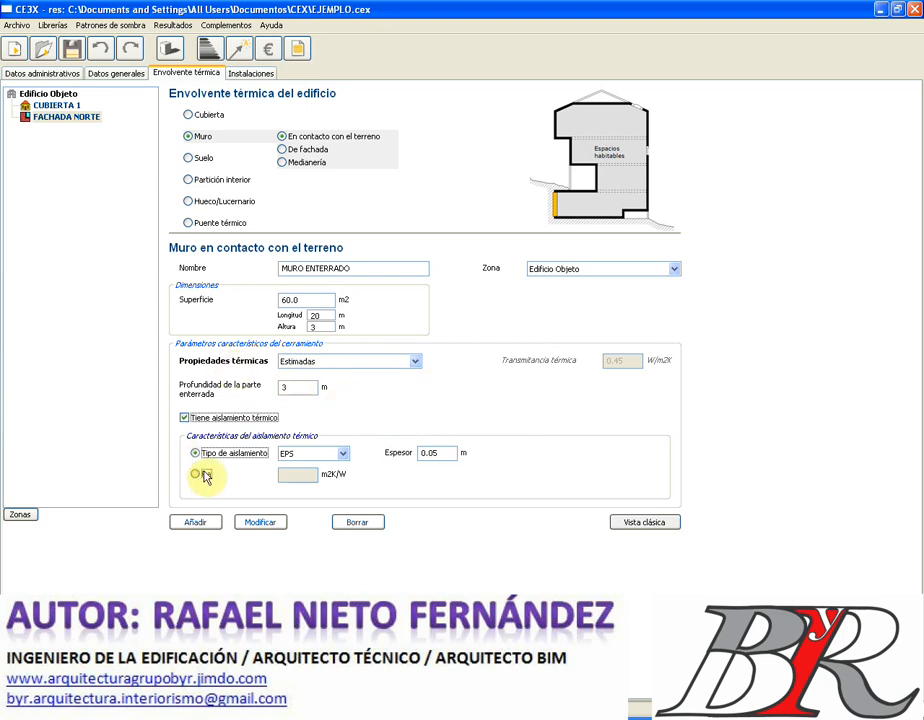
left_click(195, 524)
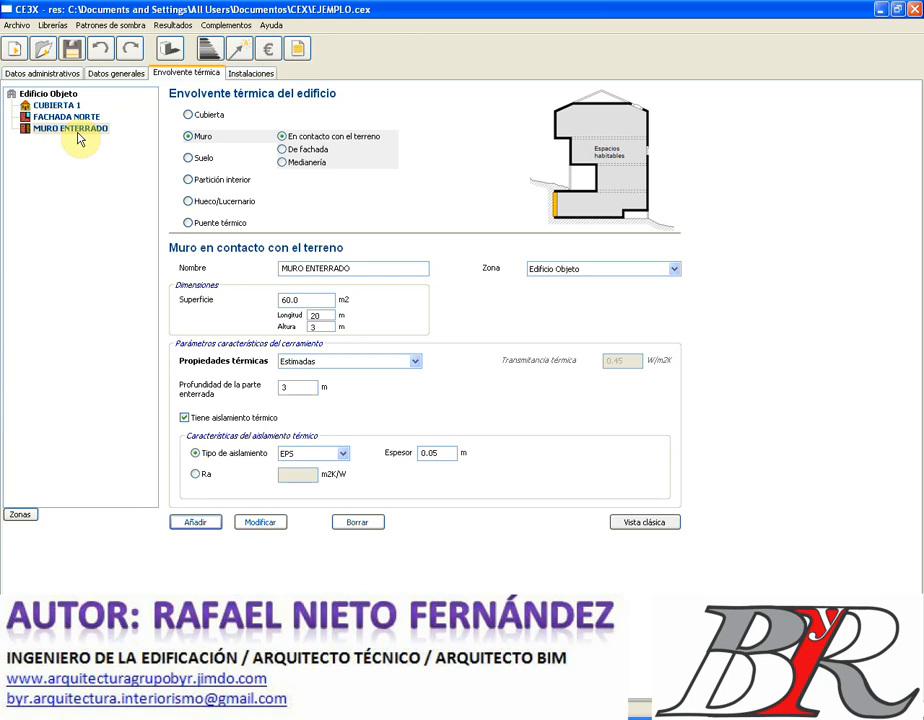
left_click(78, 132)
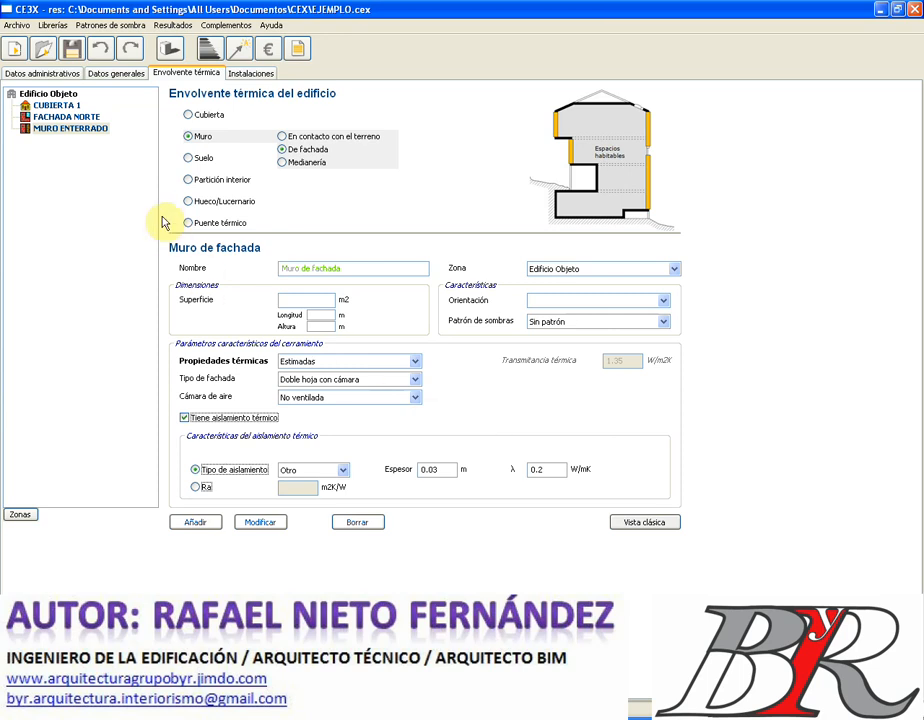
- Switch to a floor element, showing the default 'Suelo con aire' at 0.7 W/m2K
left_click(189, 159)
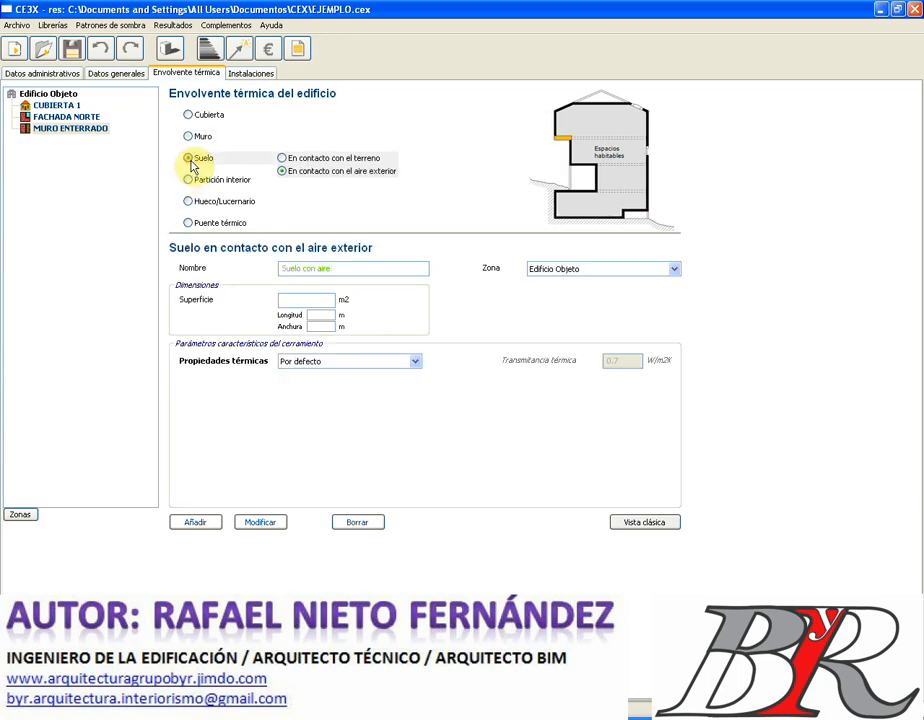
left_click(338, 270)
- Rename the floor SOLERA and make it a floor in contact with the ground
left_click_drag(338, 270, 244, 279)
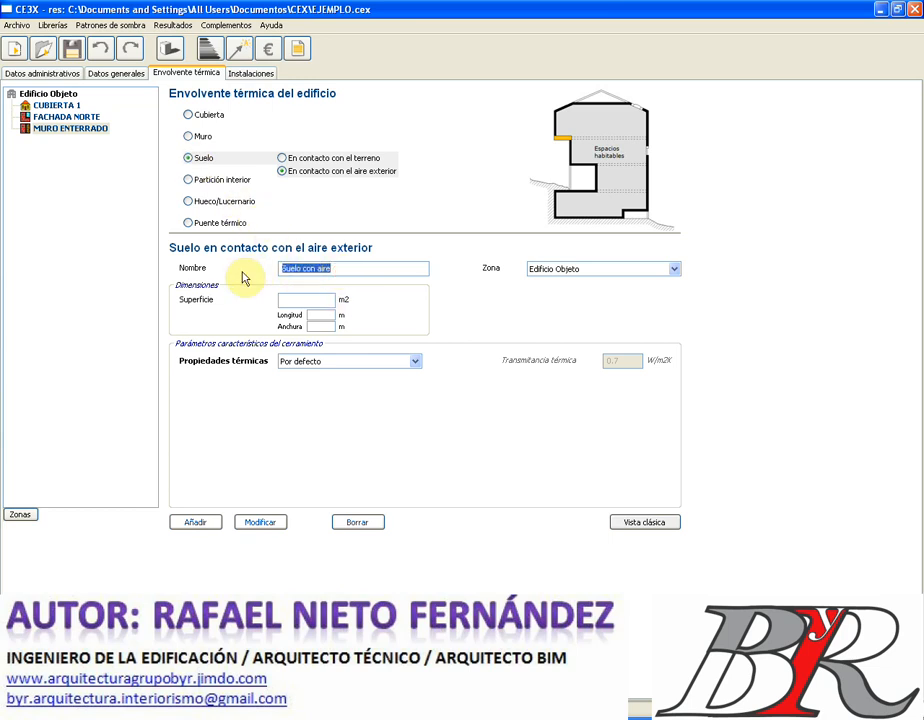
type("S")
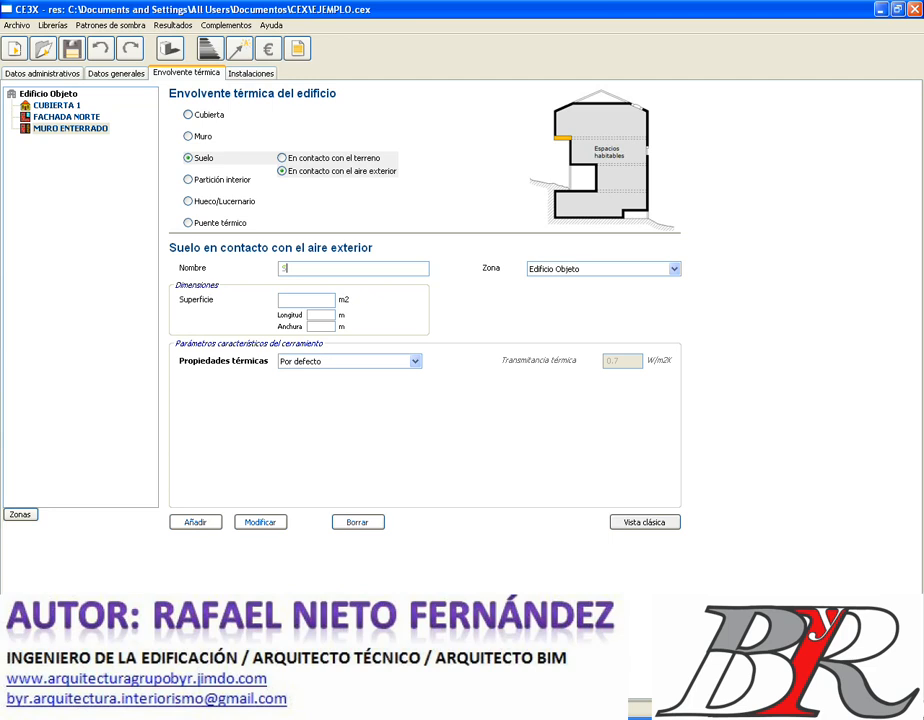
type("OLERA")
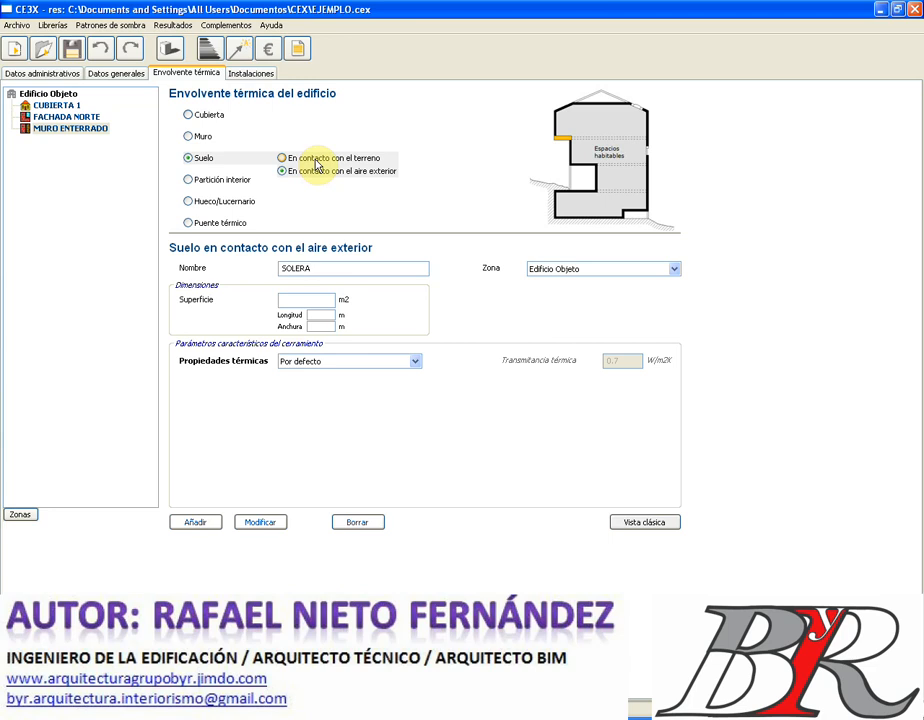
left_click(316, 165)
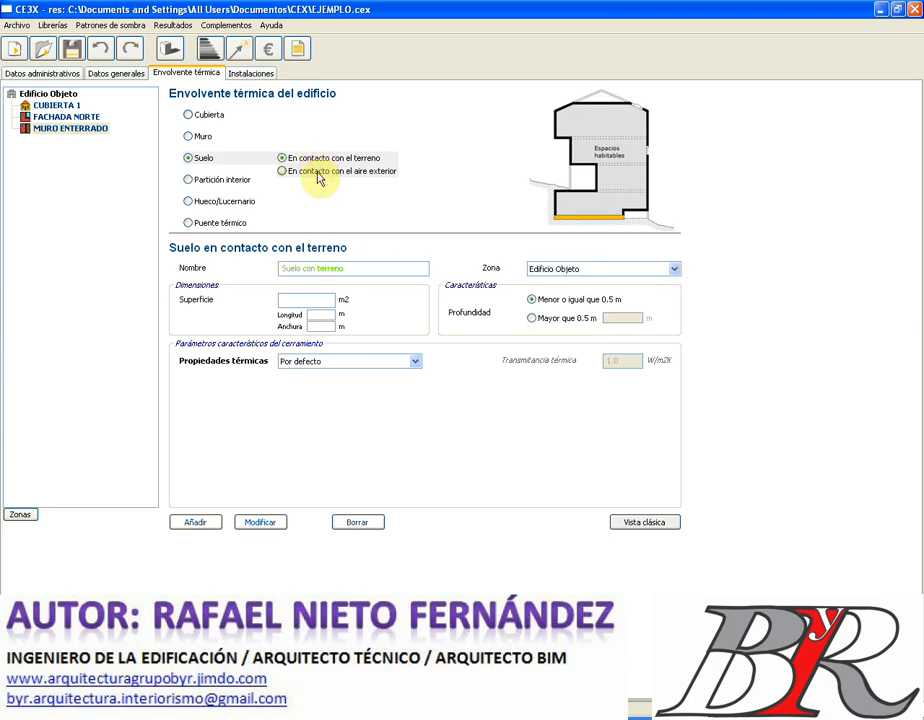
left_click(318, 175)
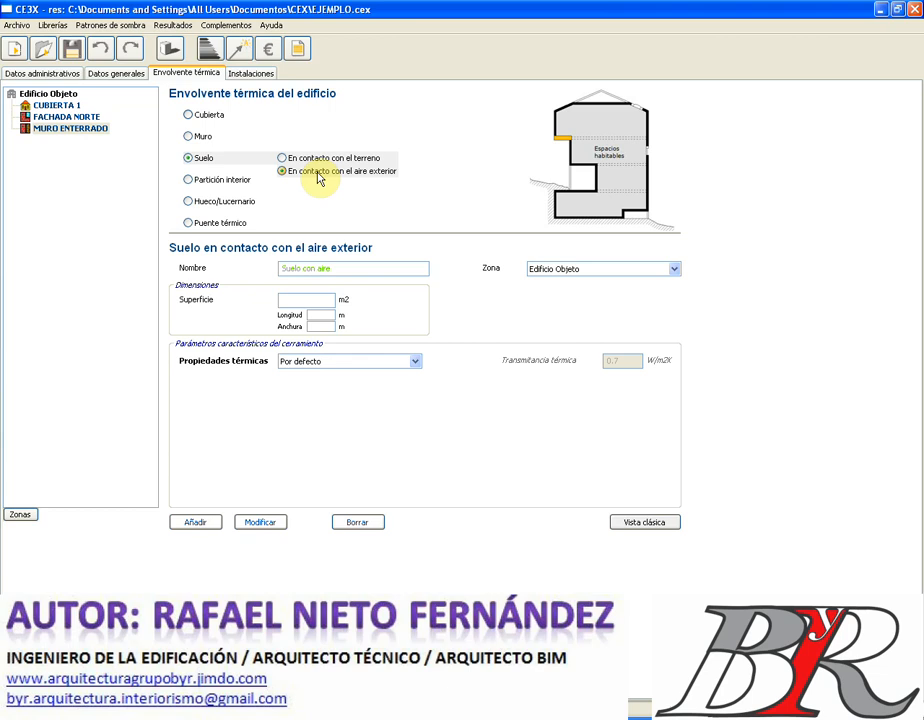
left_click(320, 161)
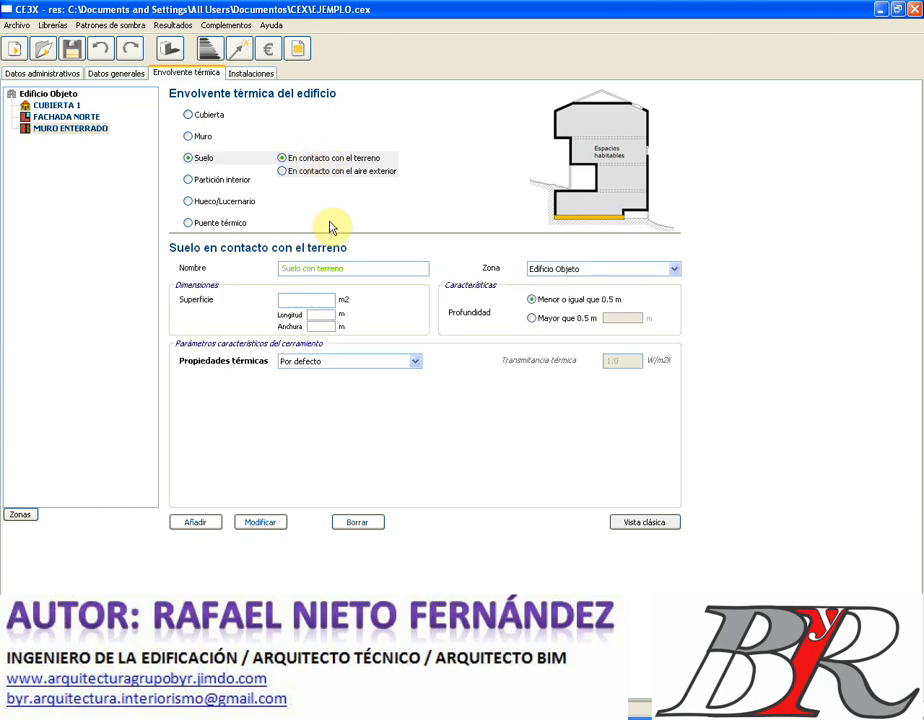
left_click_drag(352, 268, 256, 270)
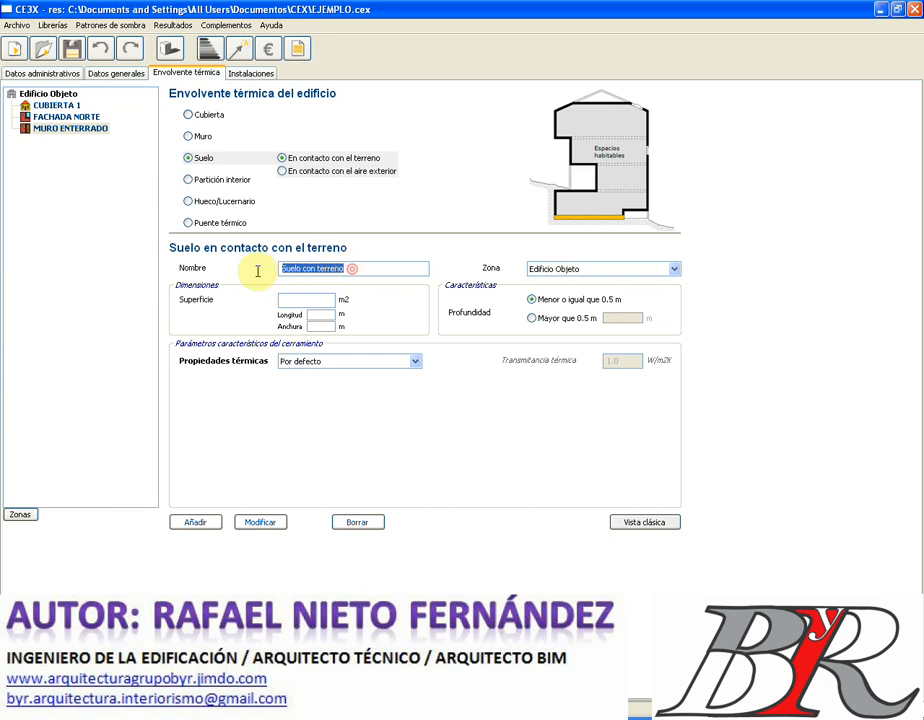
type("SOLERA")
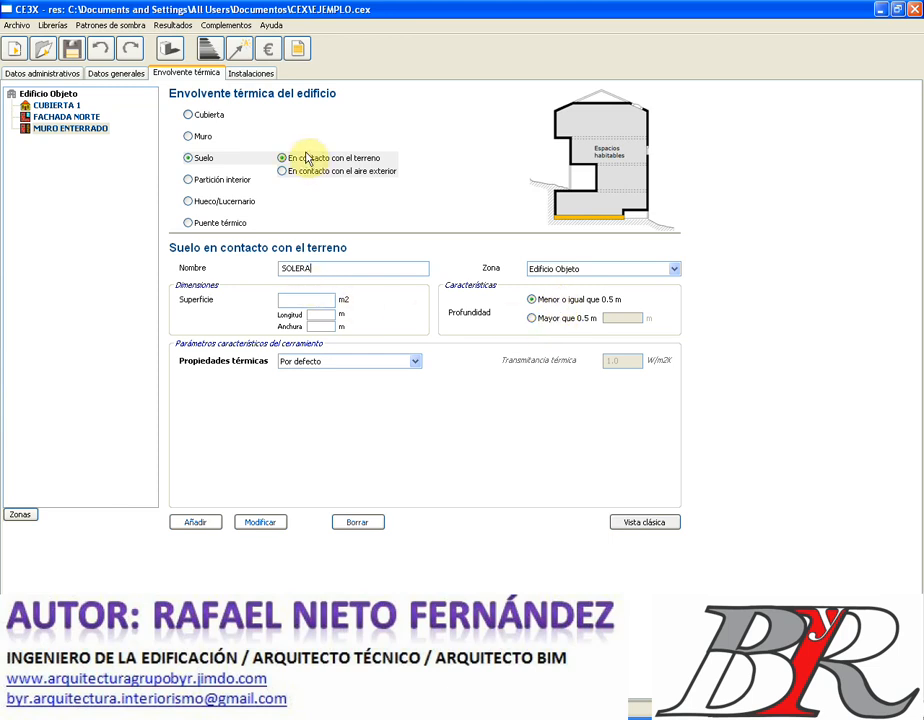
- Set the slab depth to more than 0.5 m, entering 1 m
left_click(569, 319)
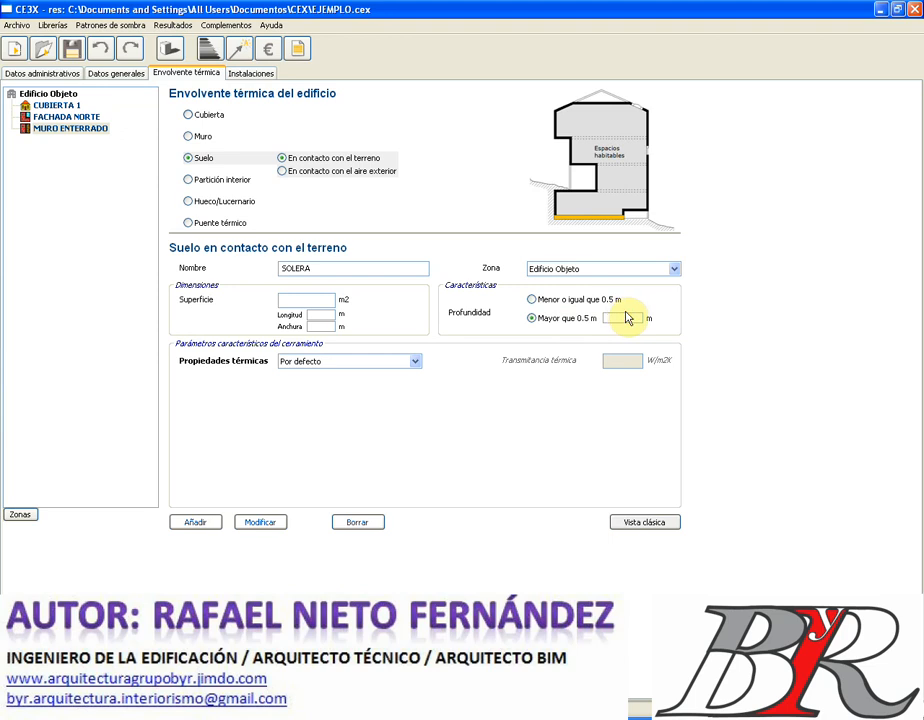
left_click(627, 318)
type("1")
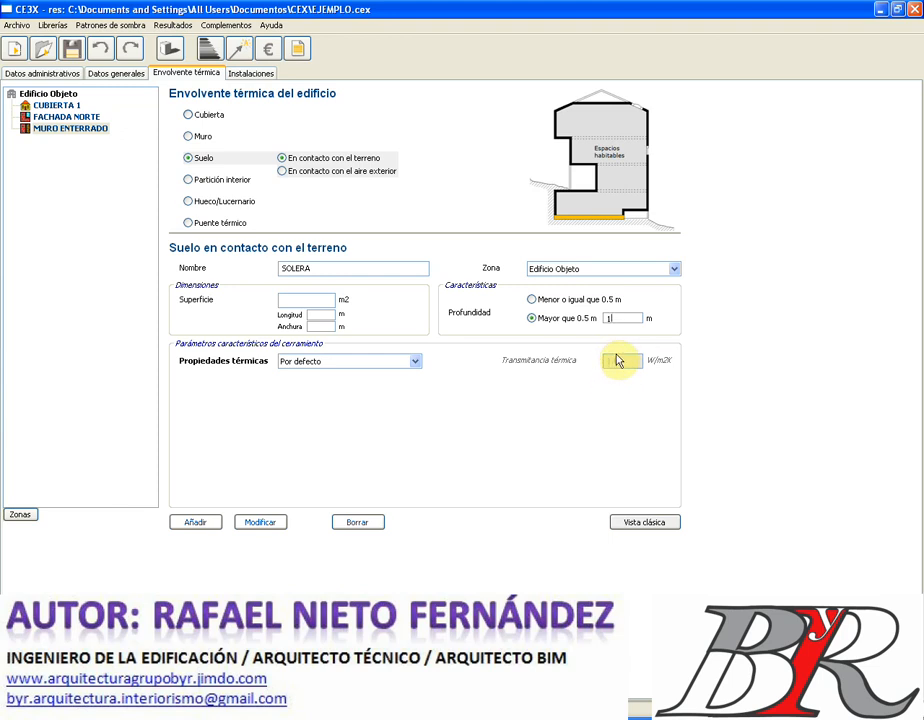
left_click(415, 362)
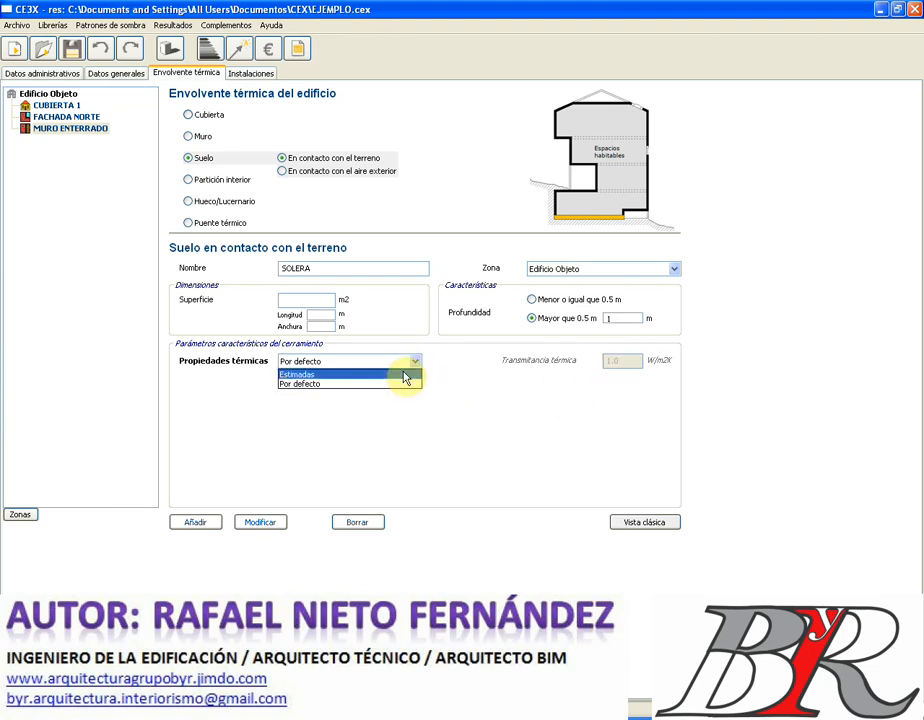
- Use estimated thermal properties with a 2.0 m perimeter and mark the slab as insulated
left_click(405, 374)
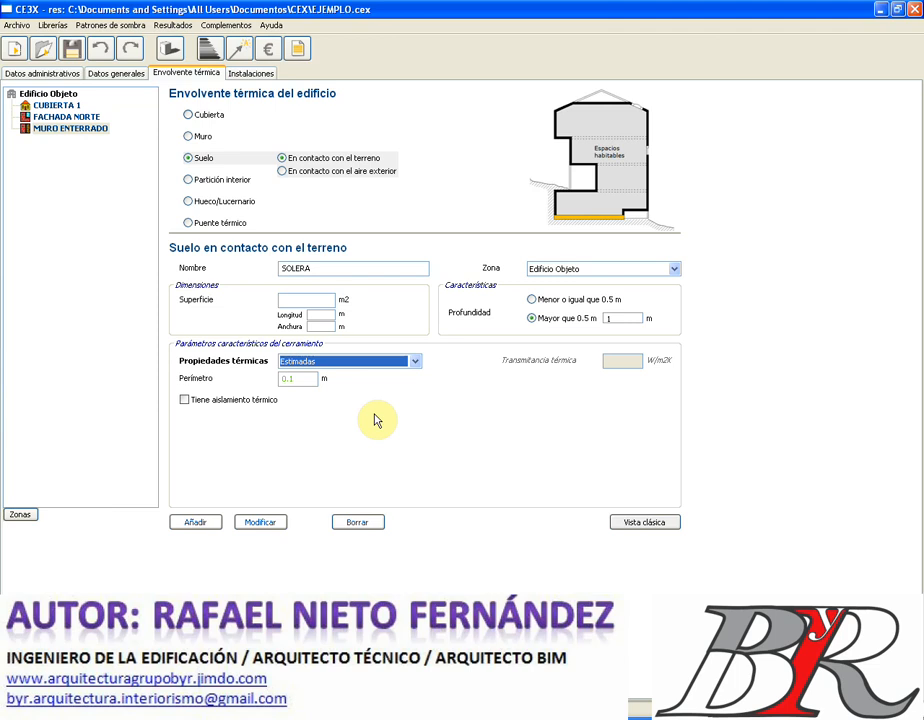
left_click(296, 378)
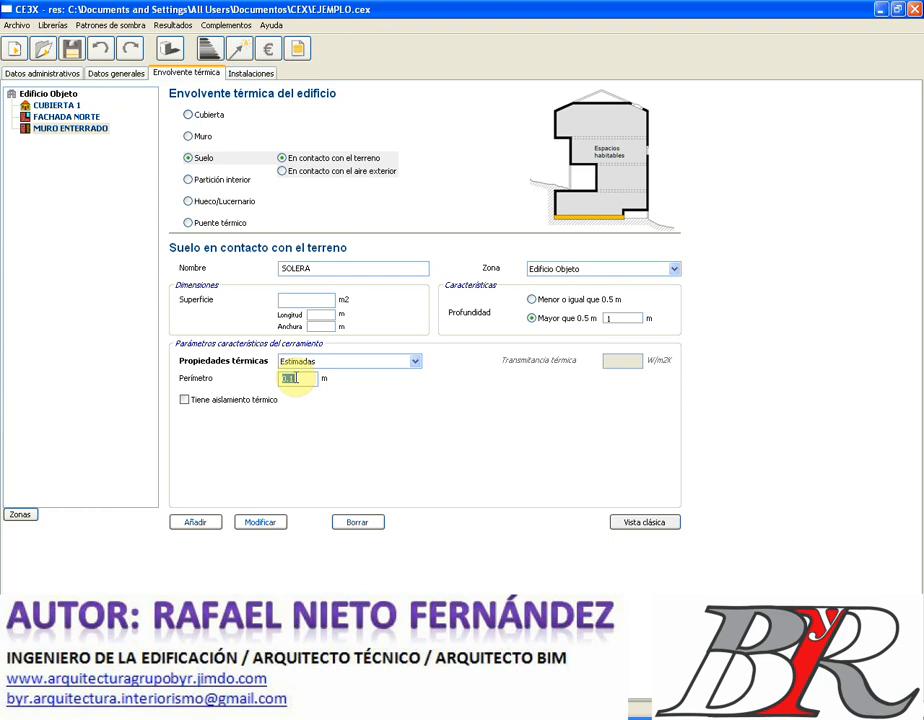
type("2.0")
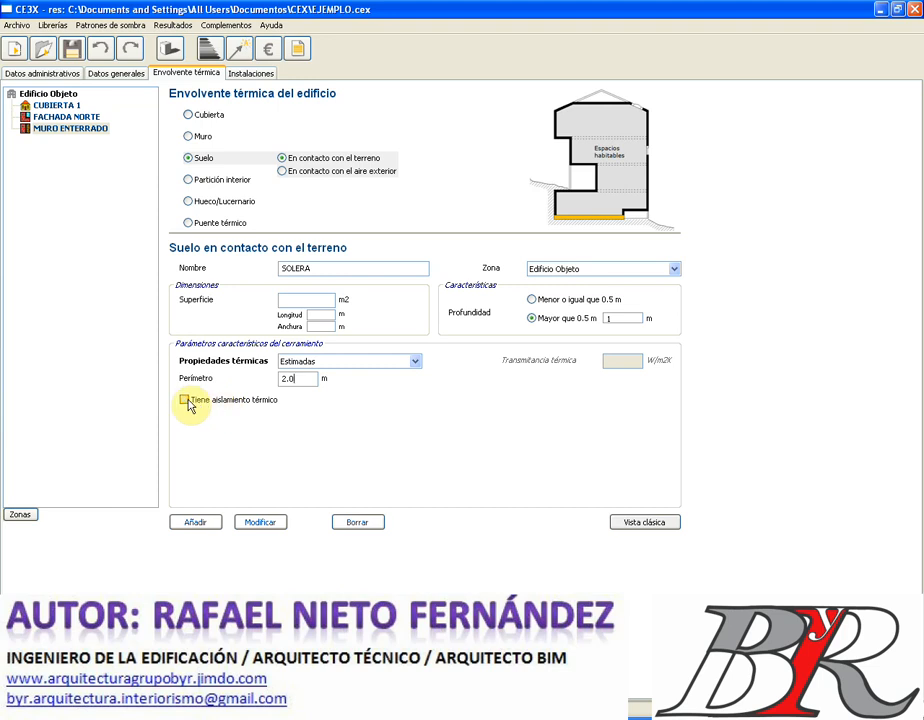
left_click(185, 400)
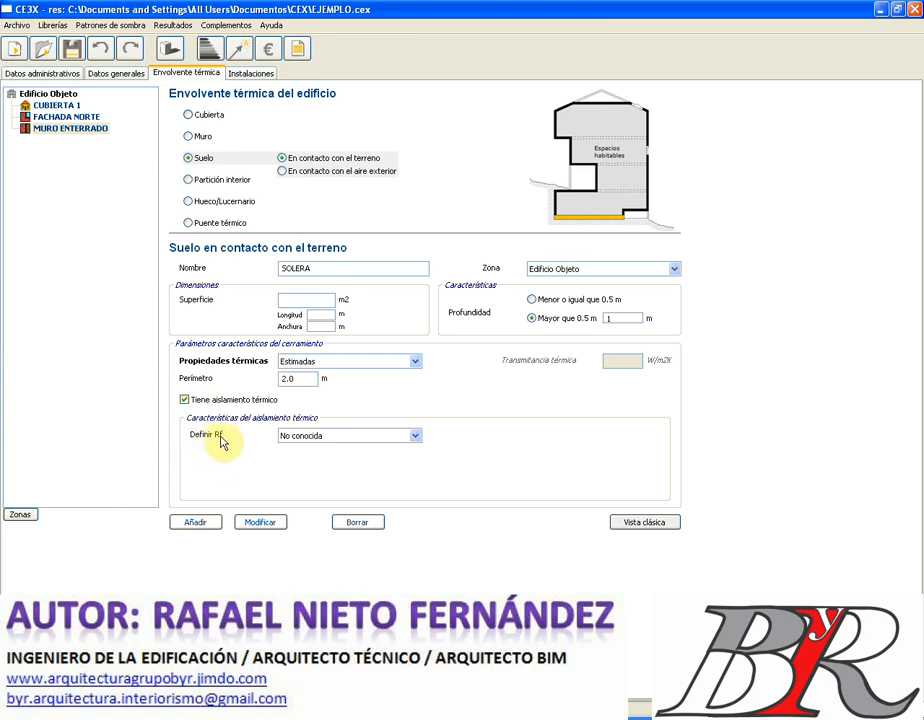
- Define the slab insulation by a known Rf of 0.35 m2K/W
left_click(416, 437)
left_click(391, 448)
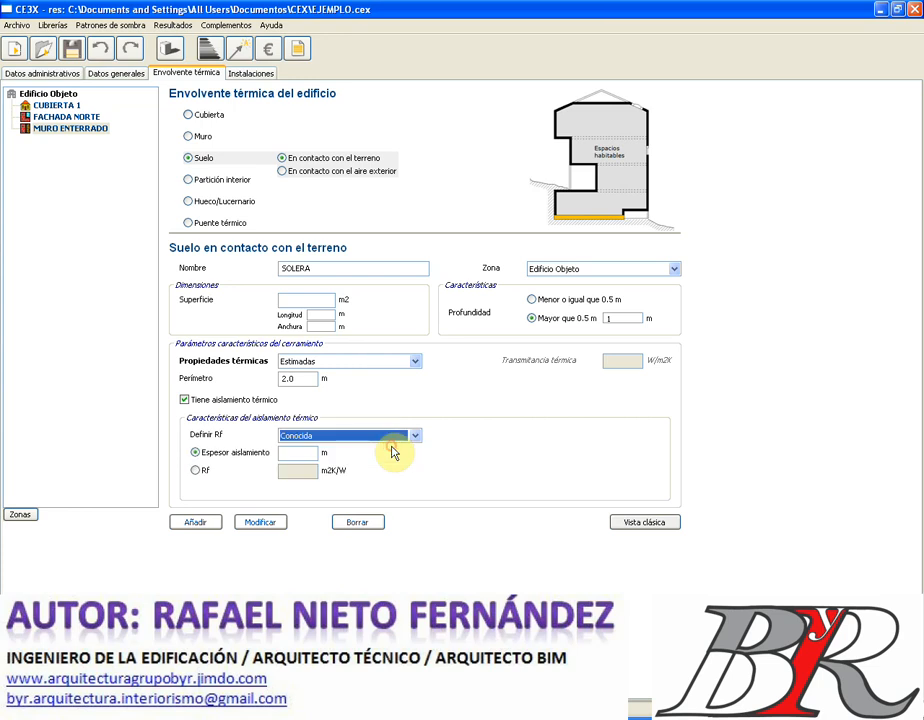
left_click(196, 470)
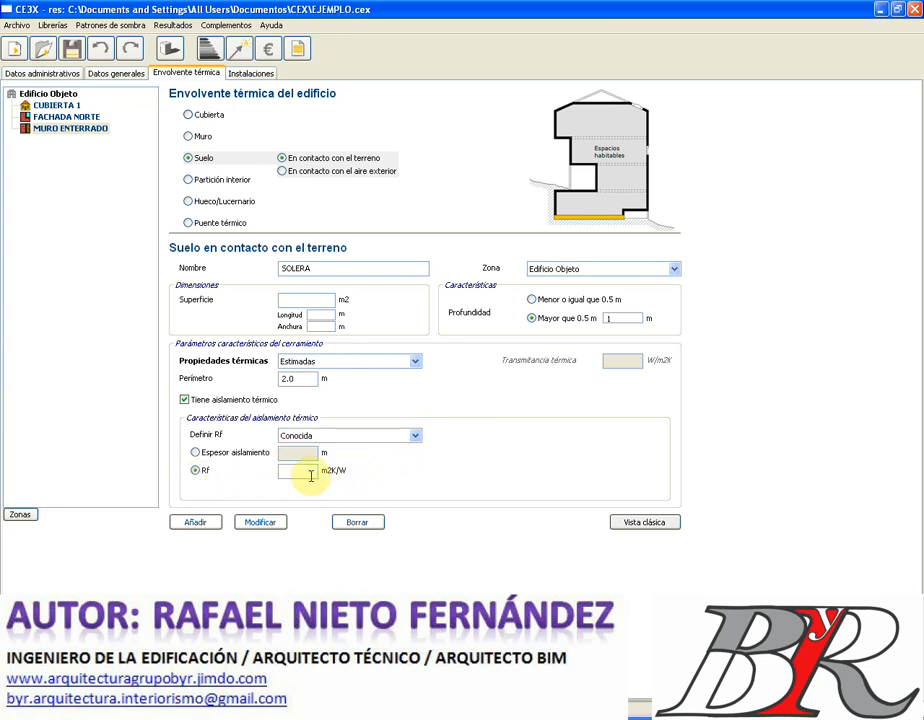
left_click(195, 453)
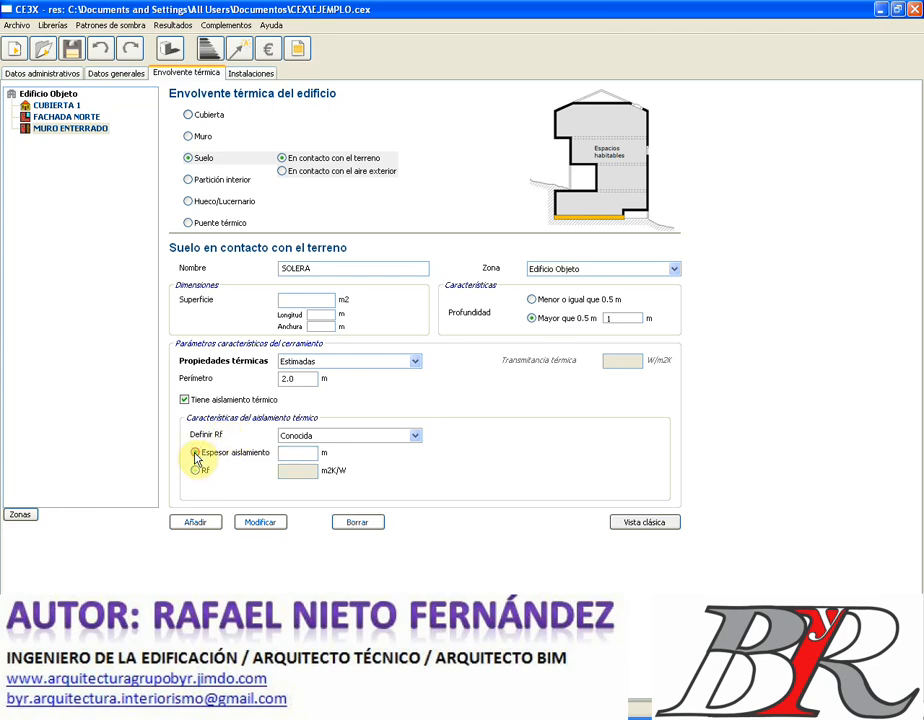
left_click(195, 470)
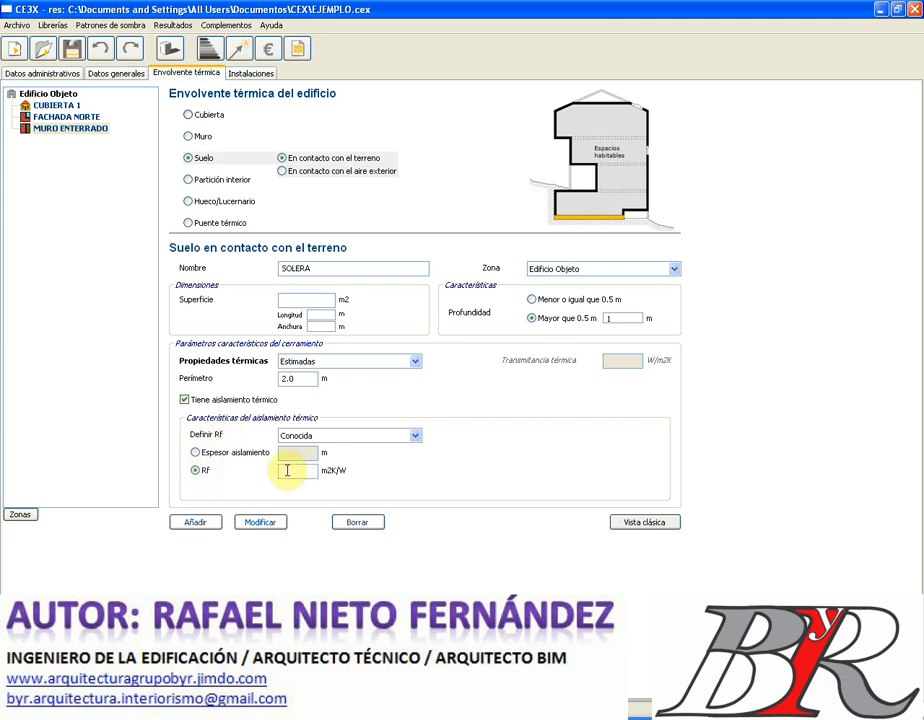
left_click(414, 436)
left_click(335, 448)
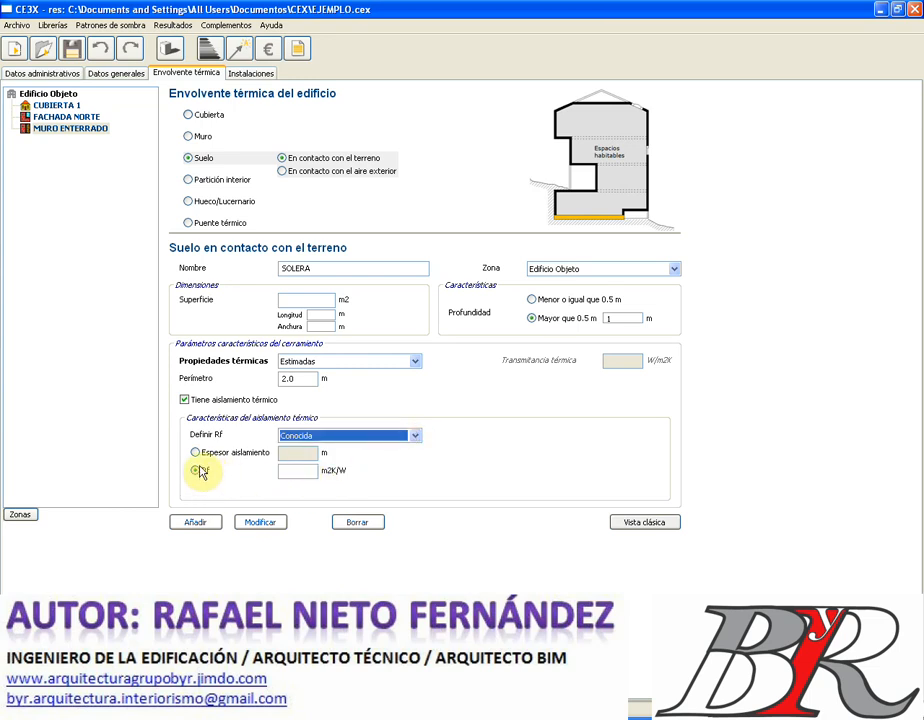
left_click(307, 470)
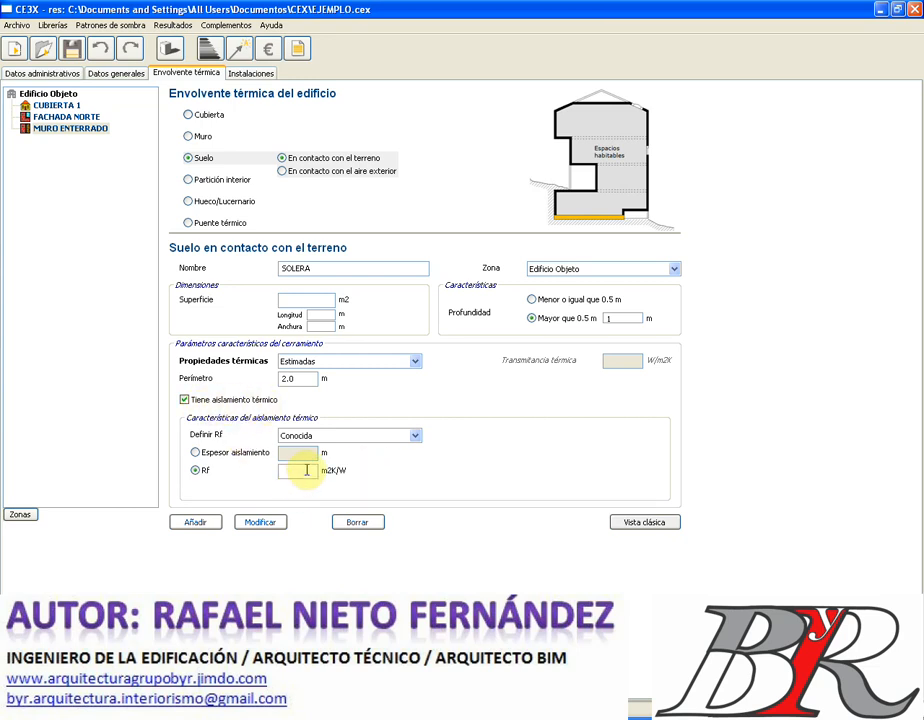
type("0.35")
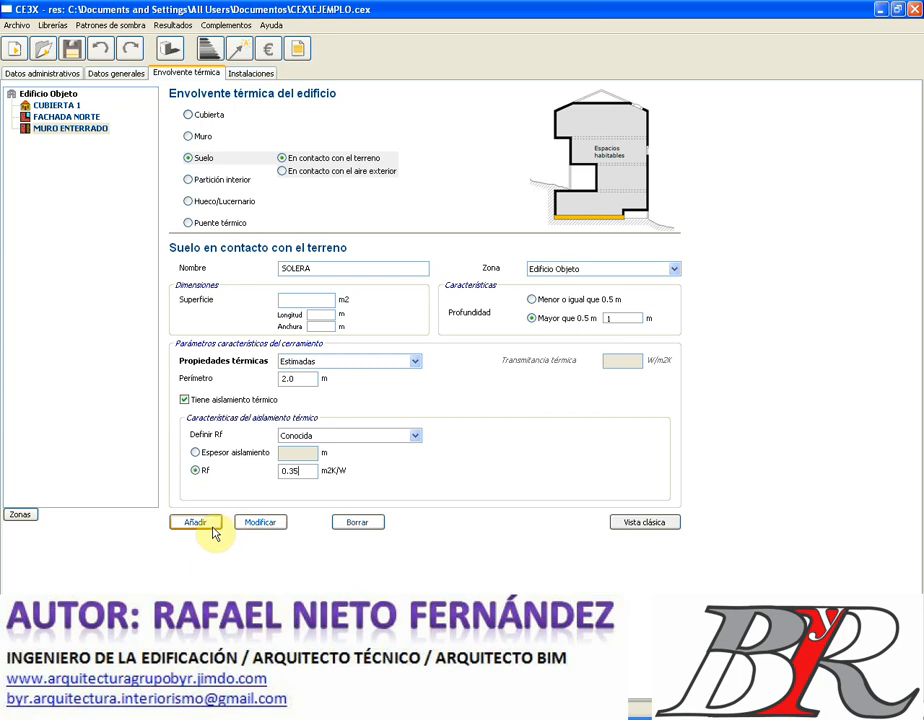
- Size SOLERA 5 by 8 m (40.0 m²), add it to the envelope, then begin an interior partition
left_click(208, 525)
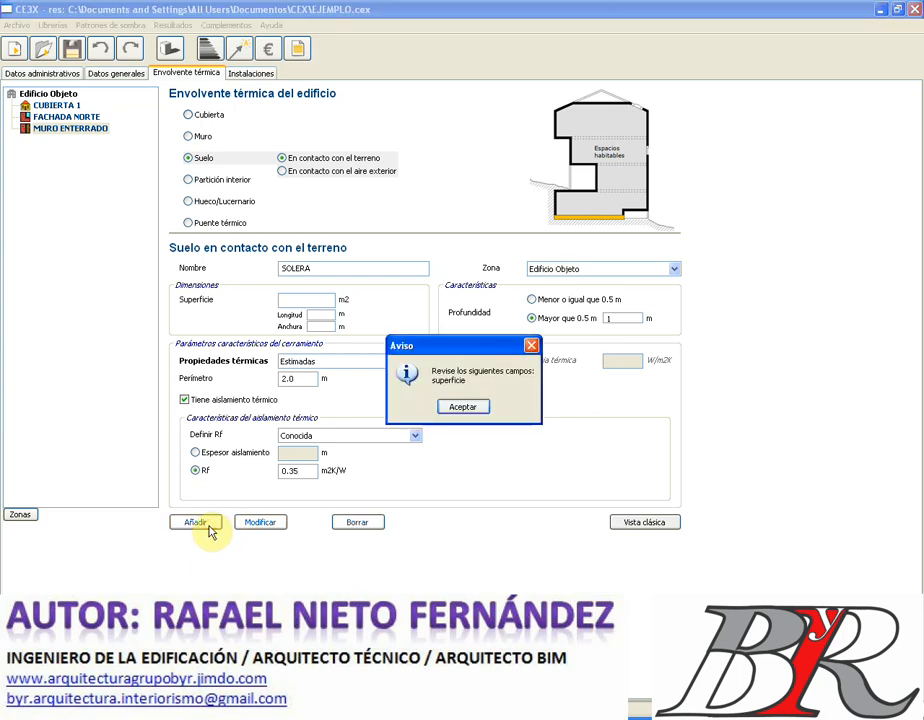
left_click(463, 407)
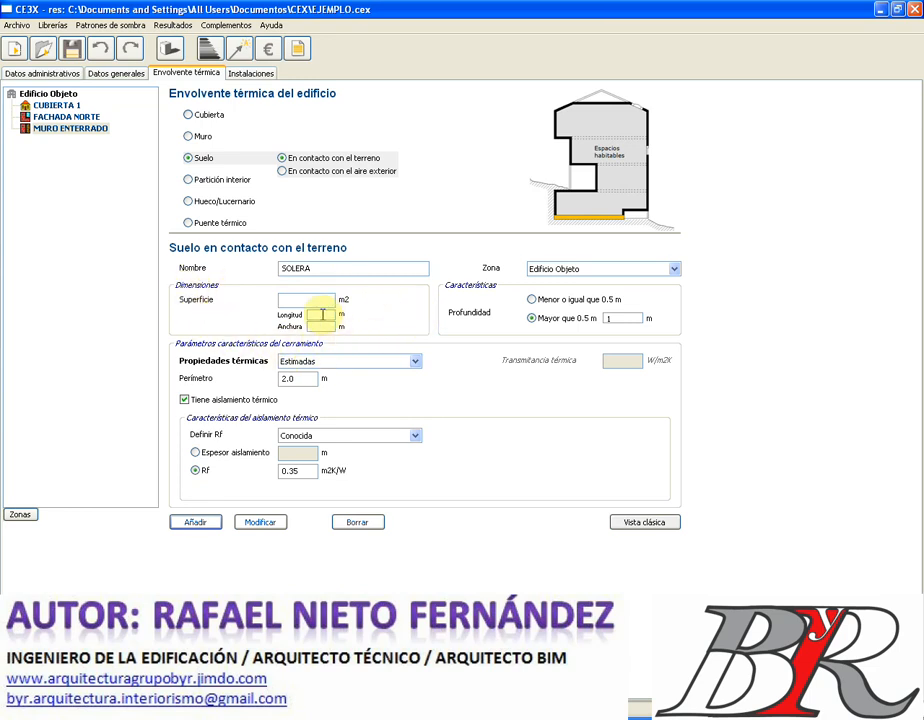
left_click(322, 314)
type("5")
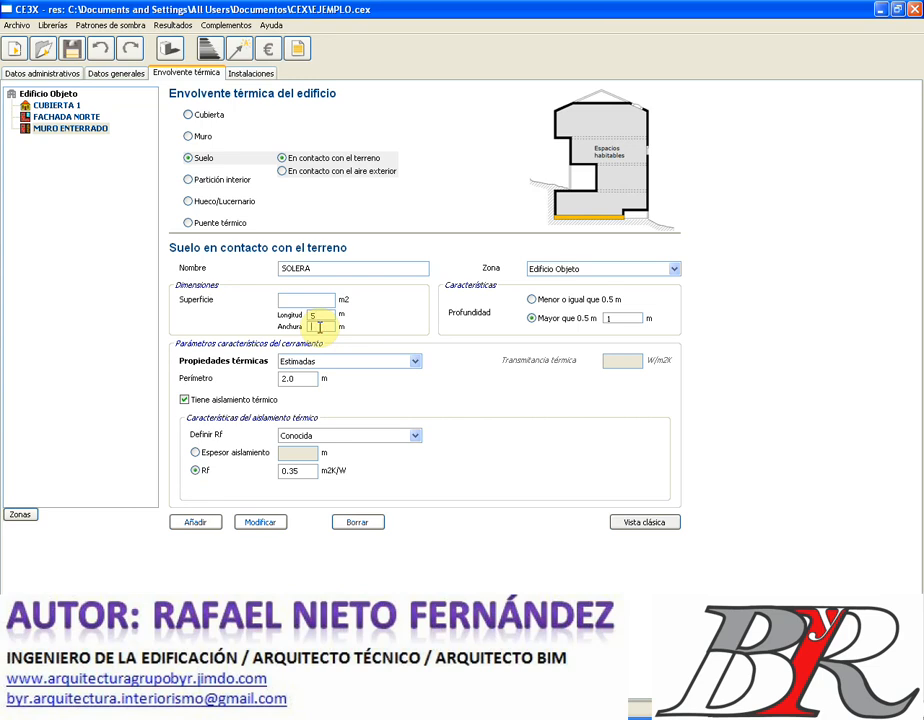
type("8")
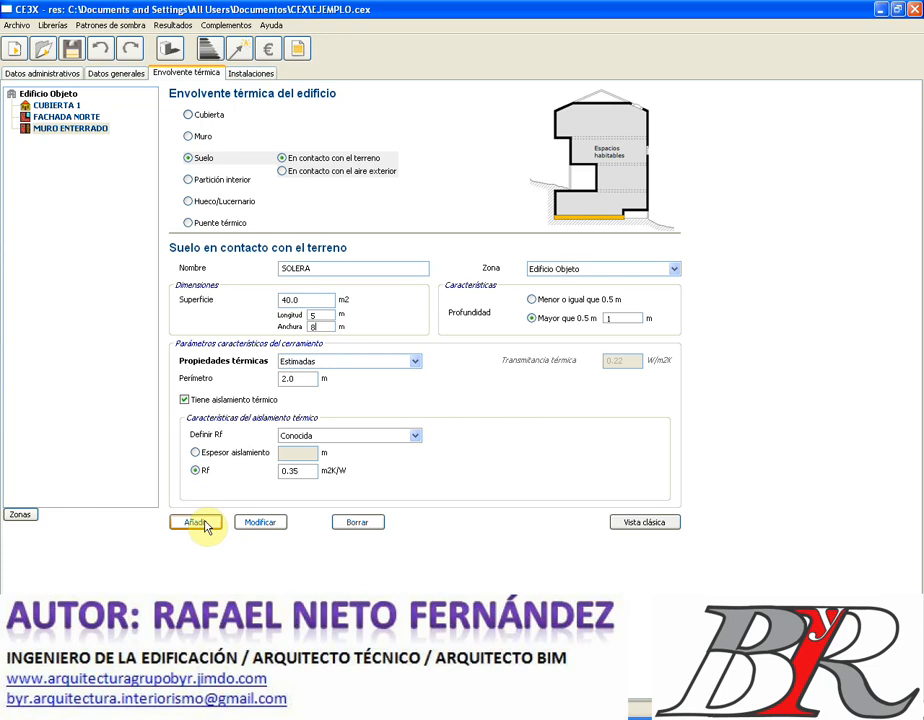
left_click(205, 527)
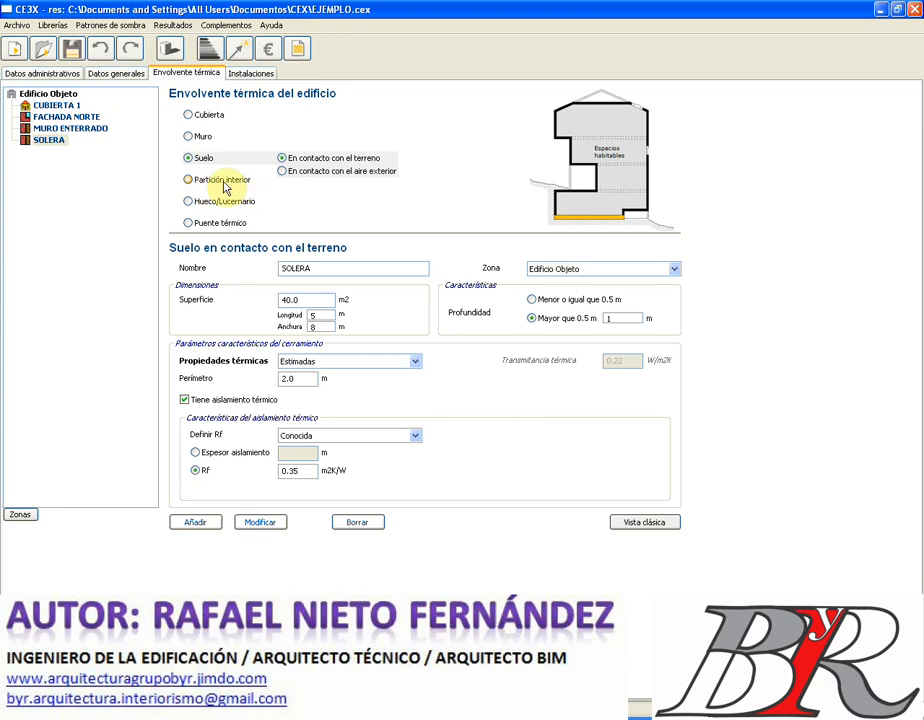
left_click(188, 180)
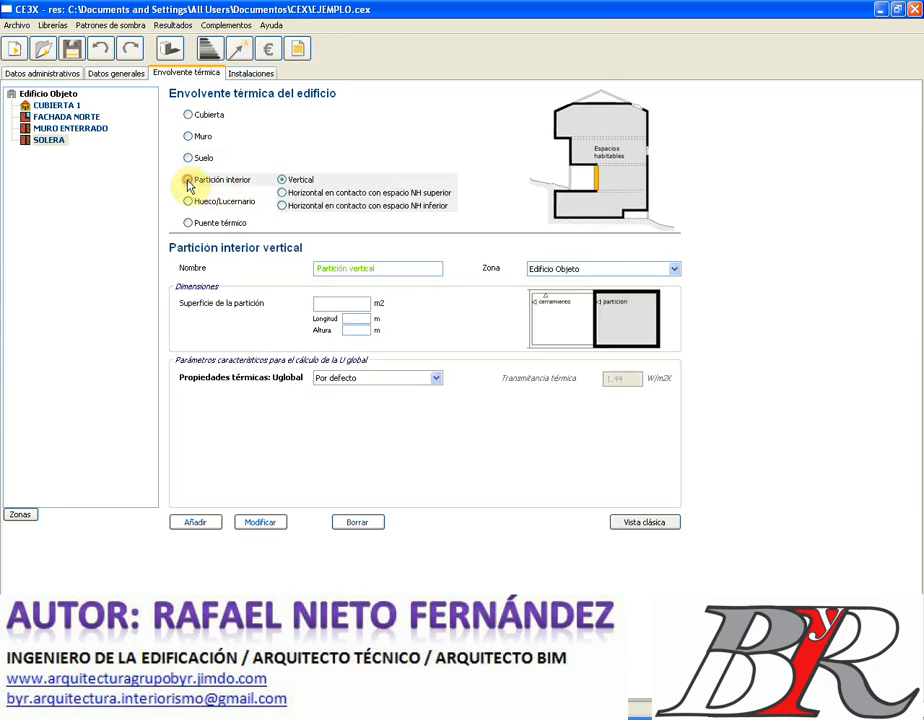
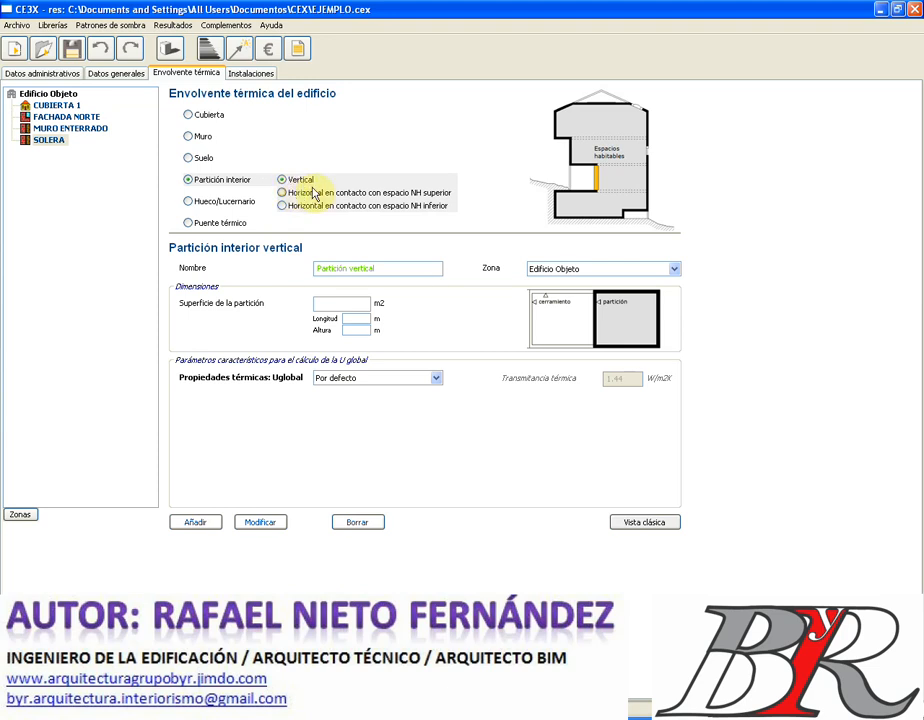
- Name the interior partition CERRAMIENTO INTERIOR and size it 6 m long by 6 m high (36.0 m²)
double_click(373, 269)
left_click(373, 270)
left_click_drag(373, 269, 309, 265)
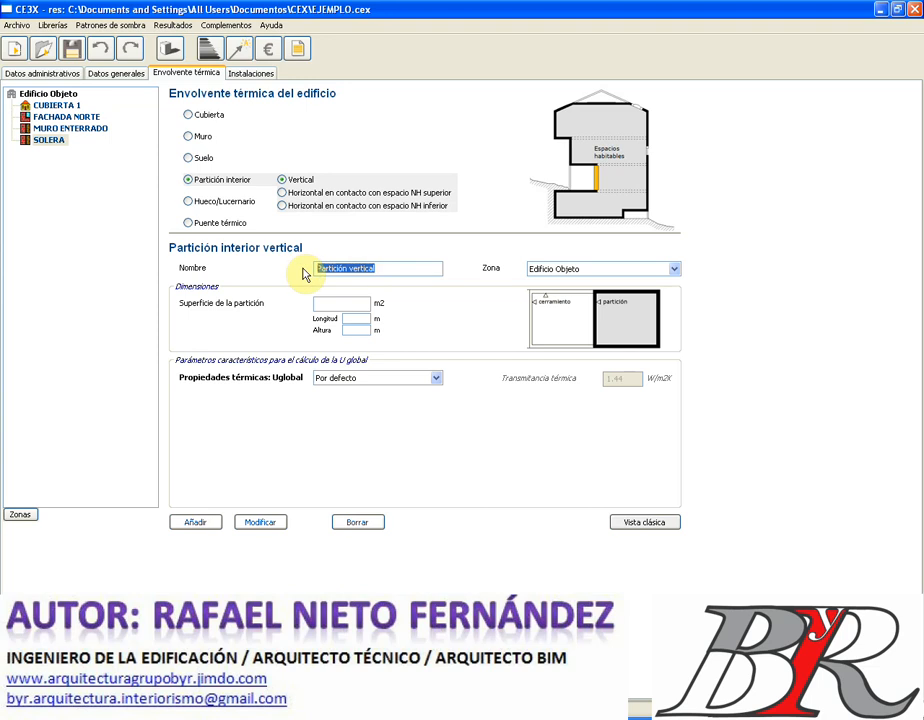
type("c")
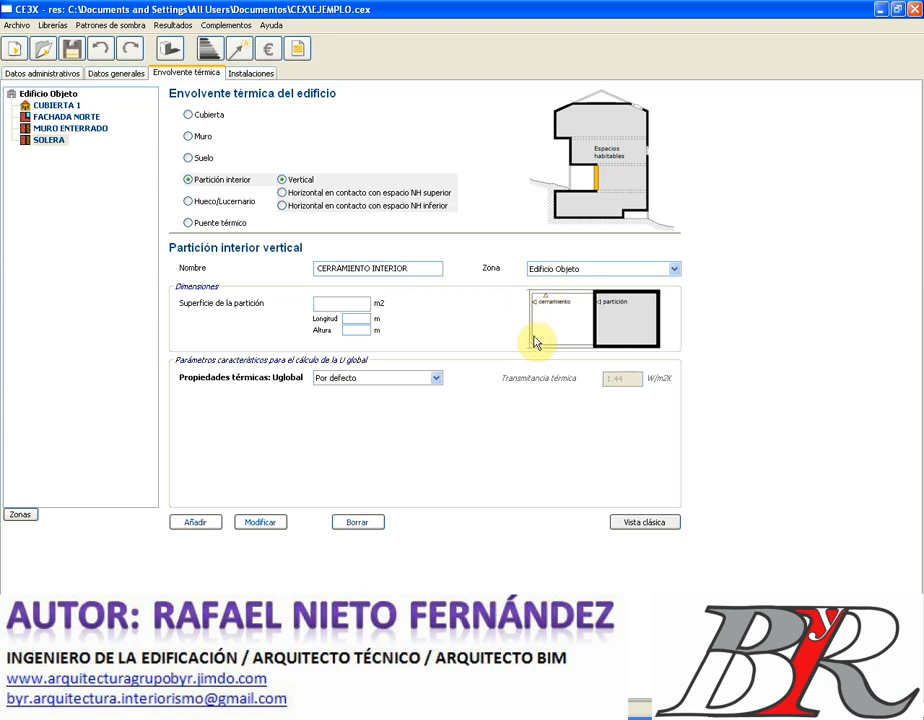
left_click(360, 317)
type("6")
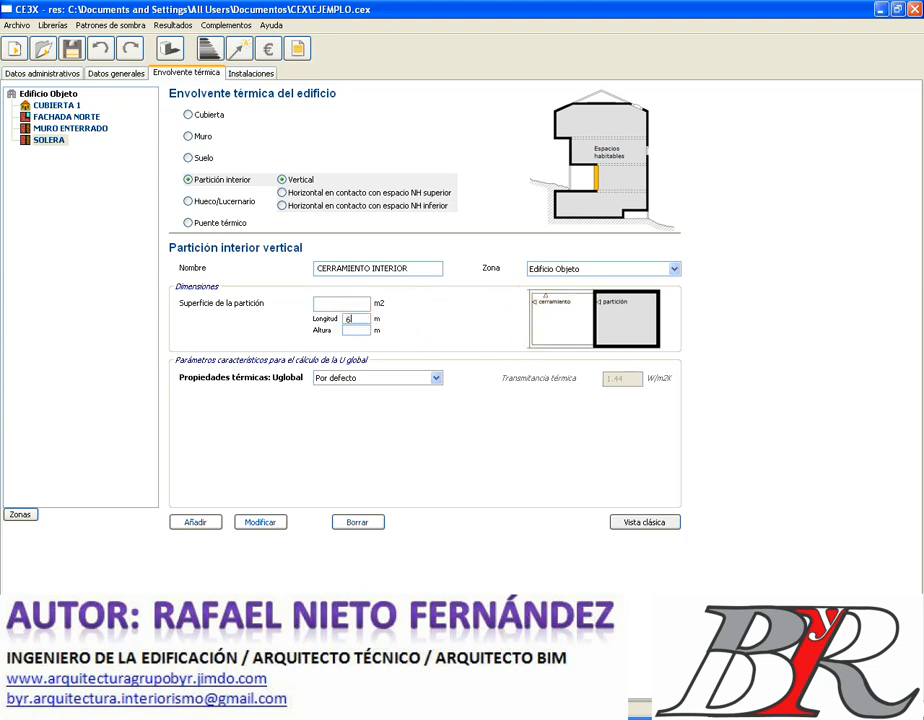
left_click(358, 329)
type("6")
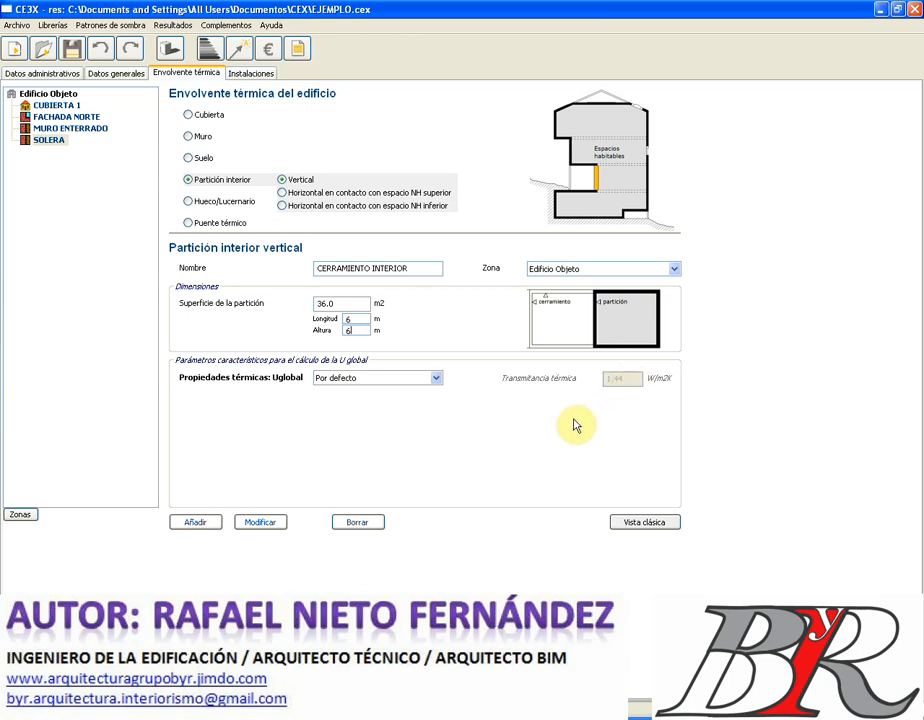
- Set Uglobal to estimated properties with a Ligeramente Ventilado non-habitable space
left_click(436, 378)
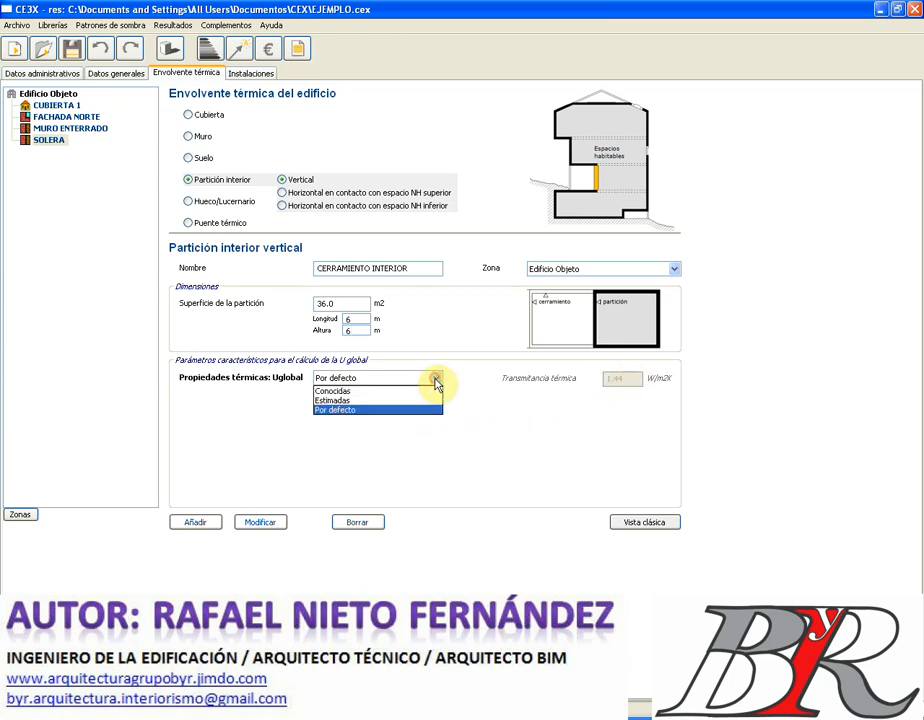
left_click(410, 391)
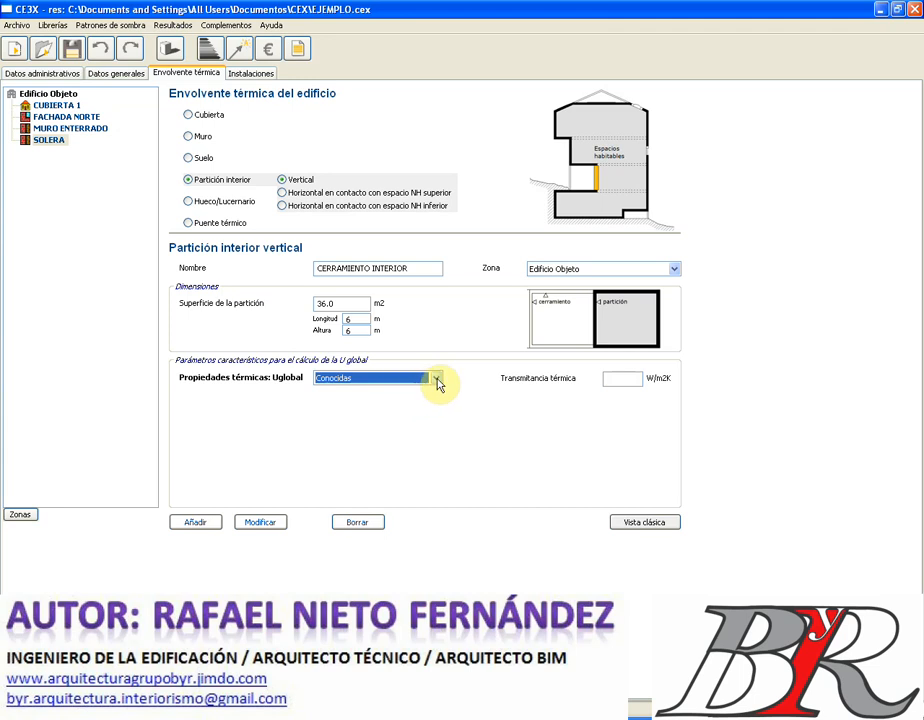
left_click(438, 380)
left_click(406, 399)
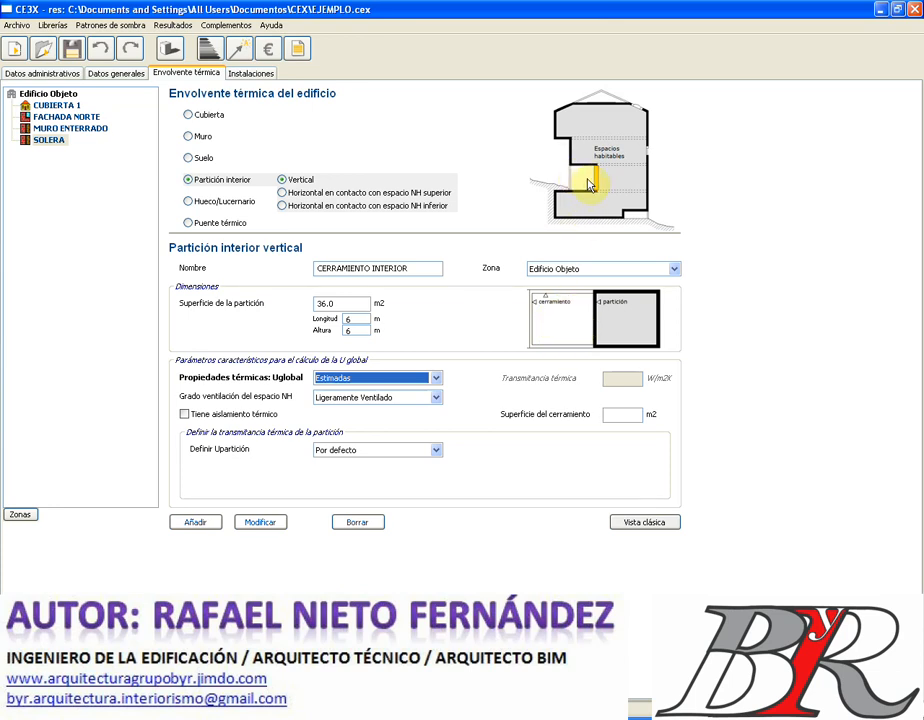
left_click(437, 398)
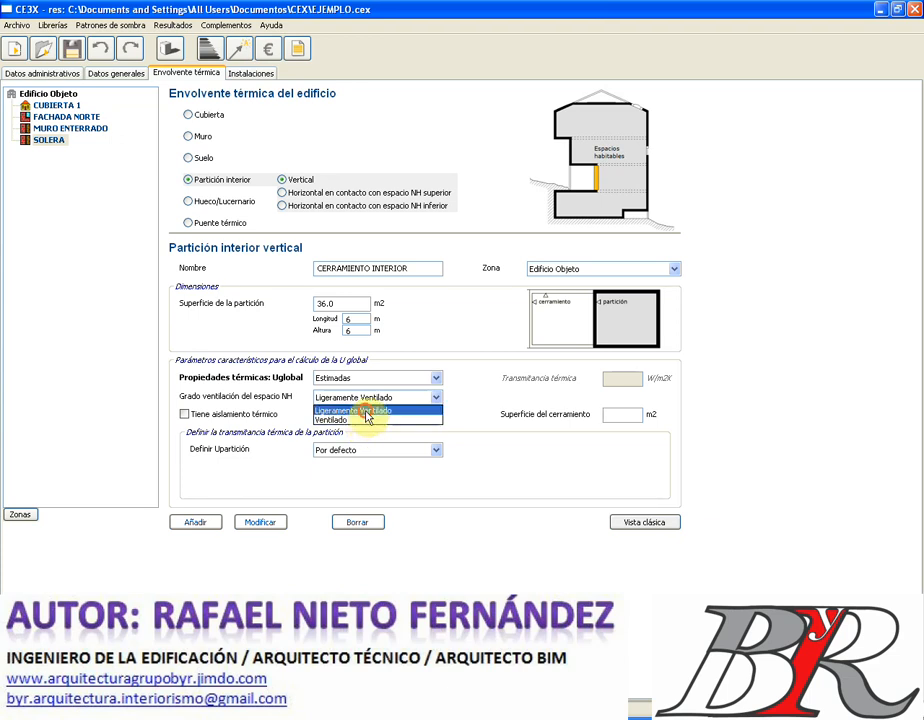
left_click(367, 411)
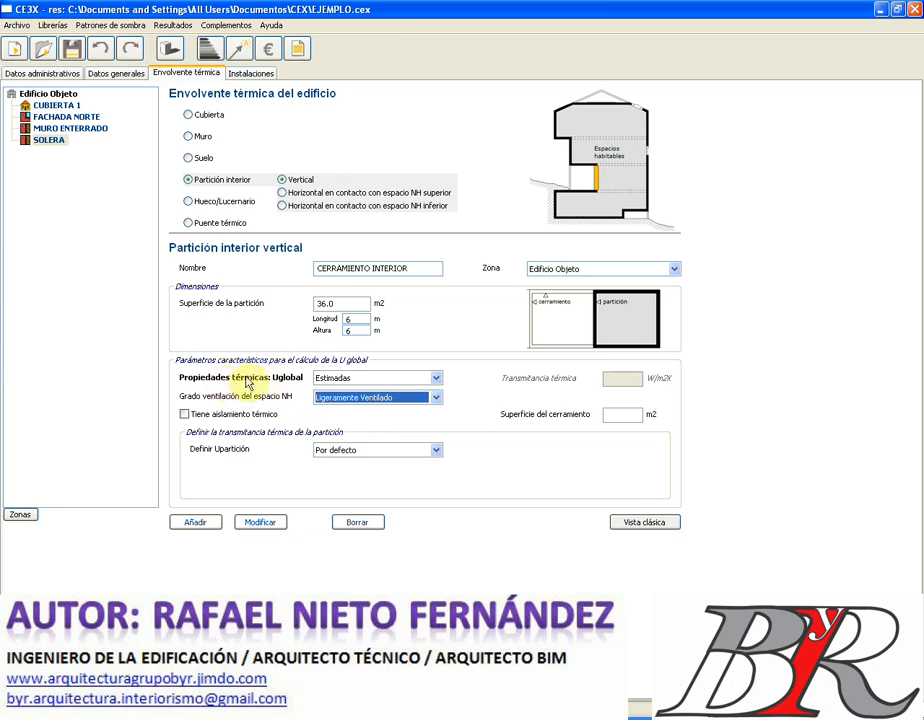
- Mark the partition as thermally insulated, with the insulation located in the partition
left_click(216, 420)
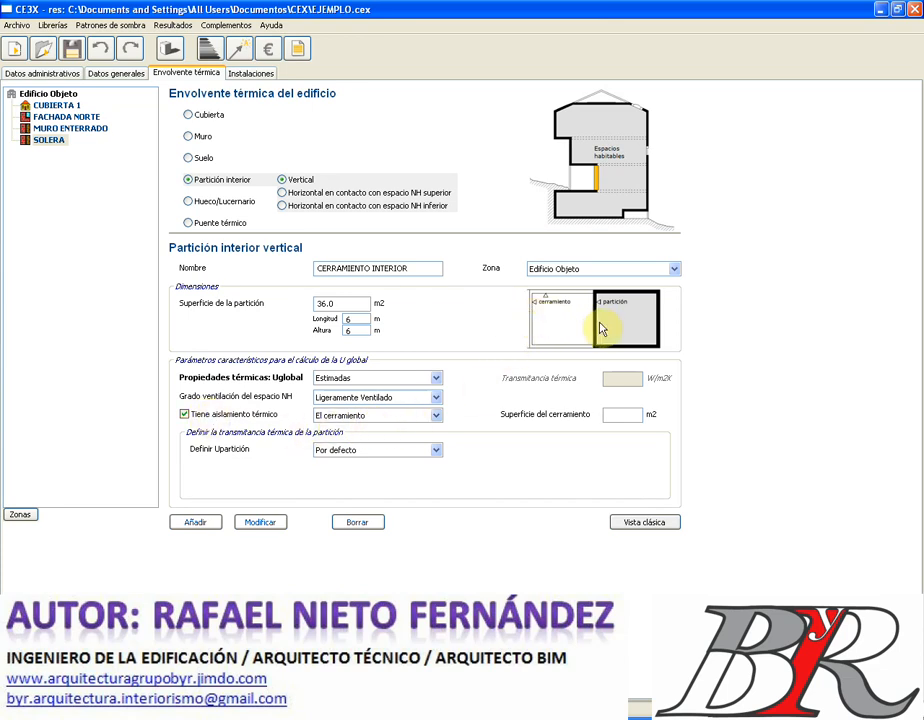
left_click(435, 416)
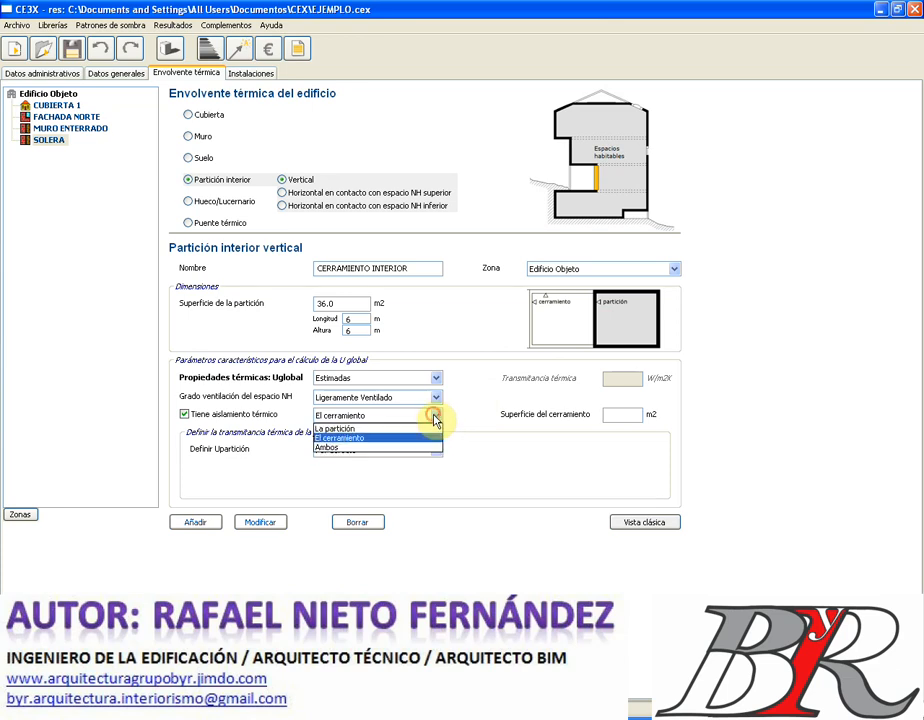
left_click(415, 429)
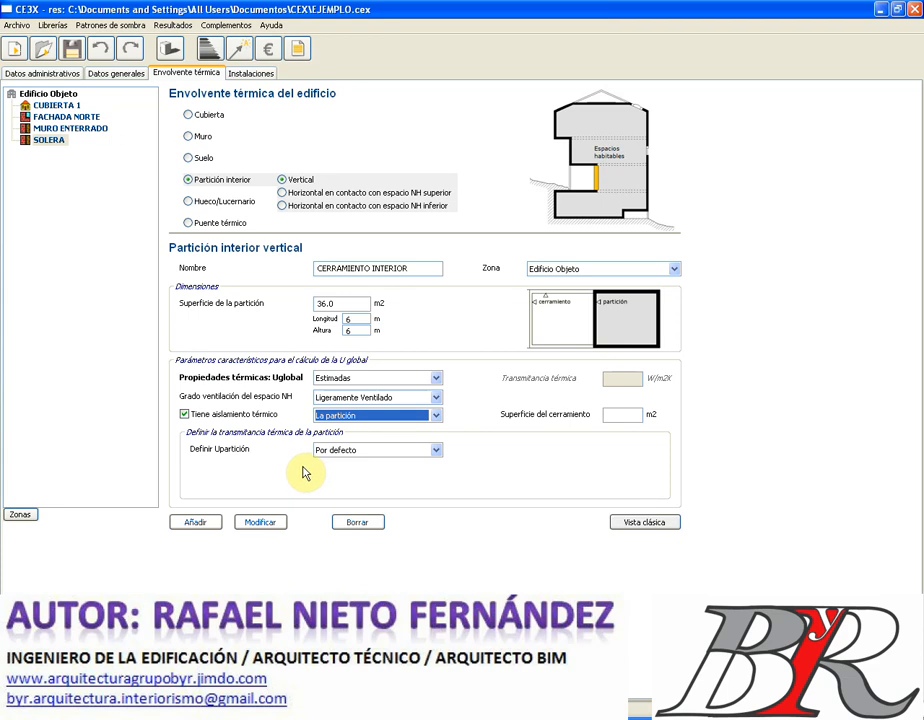
- Define Upartición as Conocida from the Librería de cerramientos and bring up the Cerramientos library
left_click(437, 455)
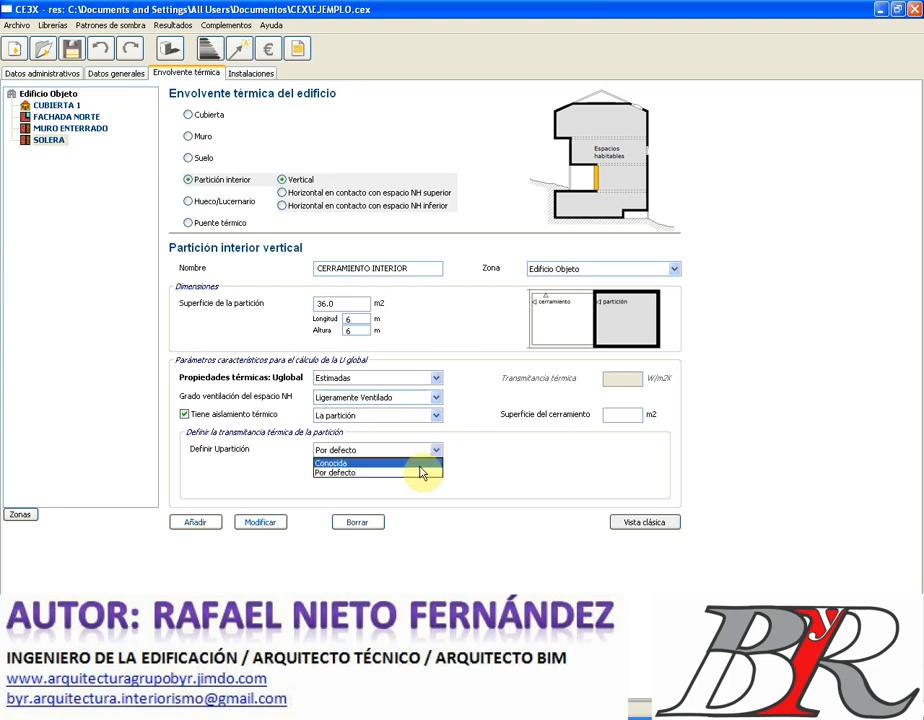
left_click(418, 464)
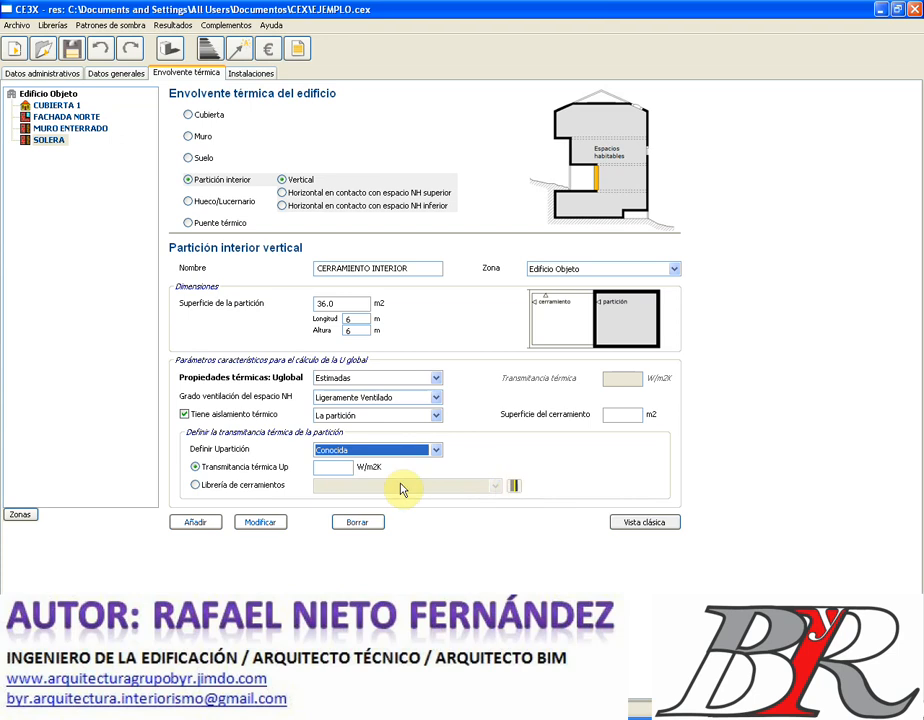
left_click(274, 488)
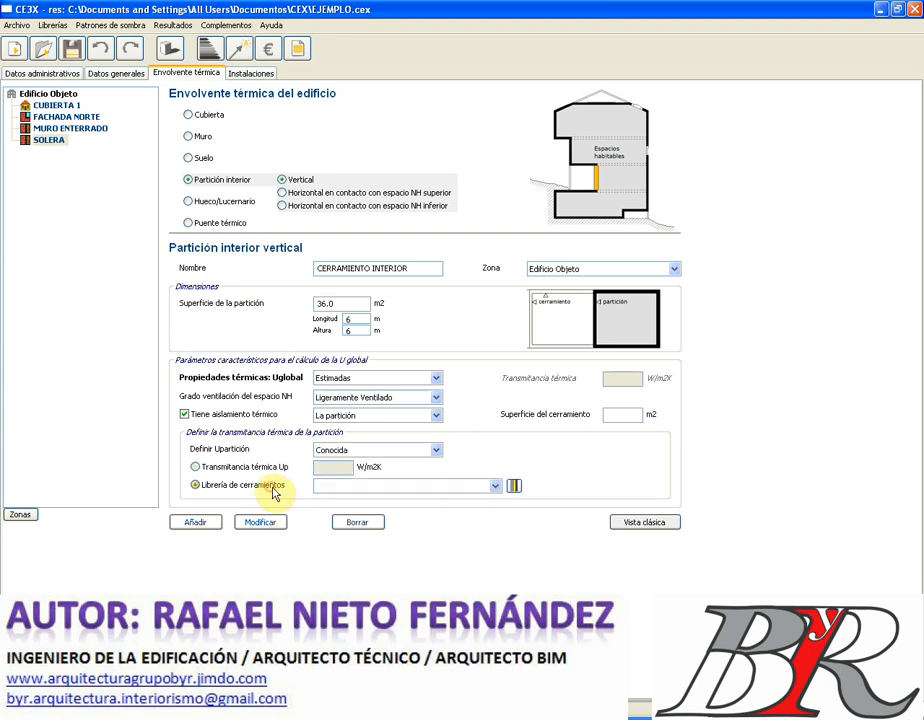
left_click(495, 488)
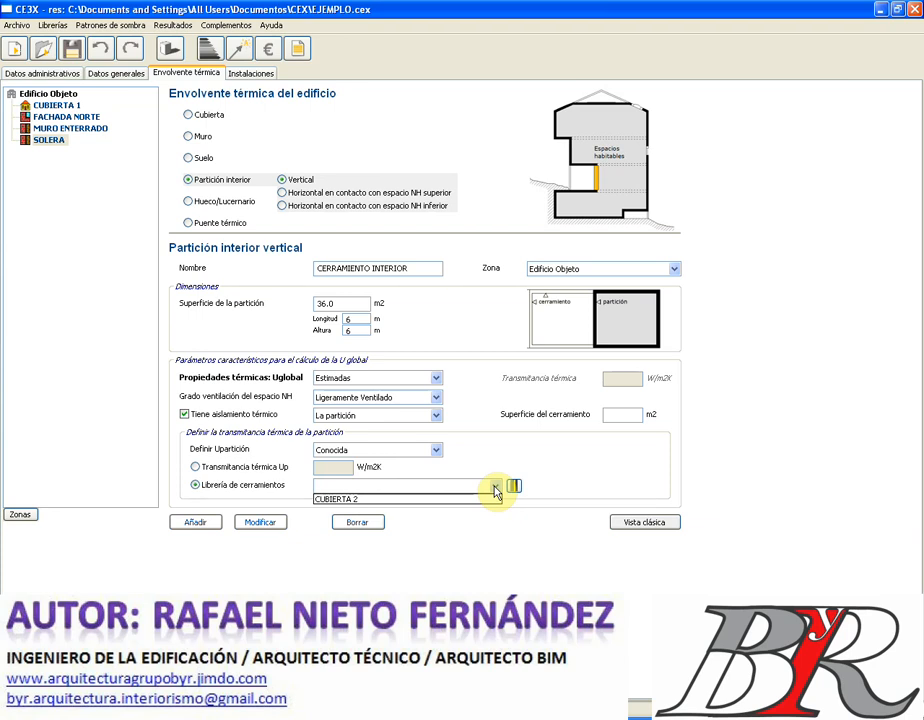
left_click(495, 489)
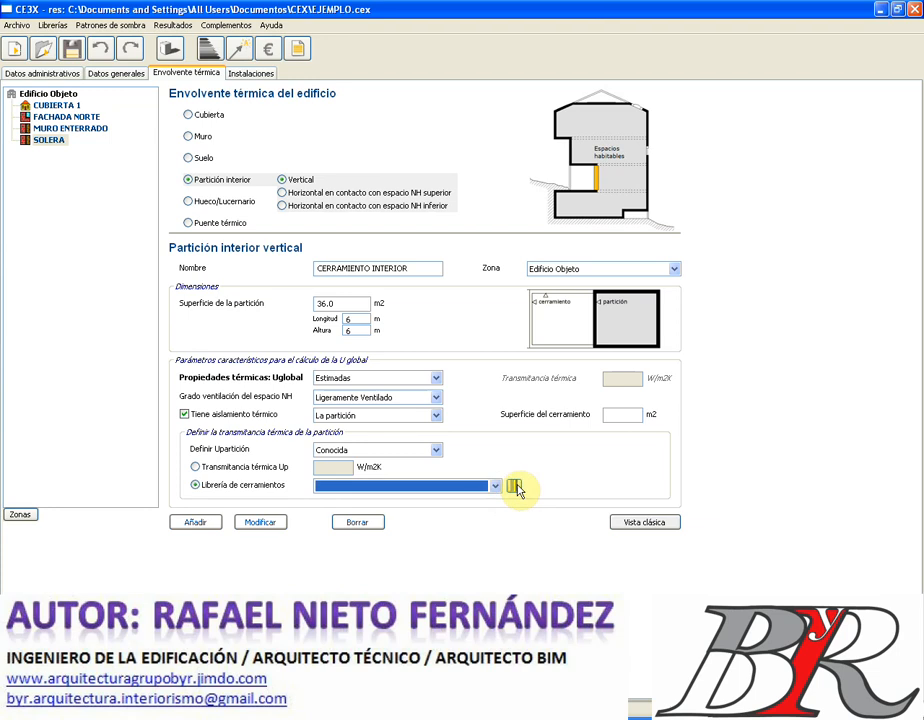
left_click(514, 486)
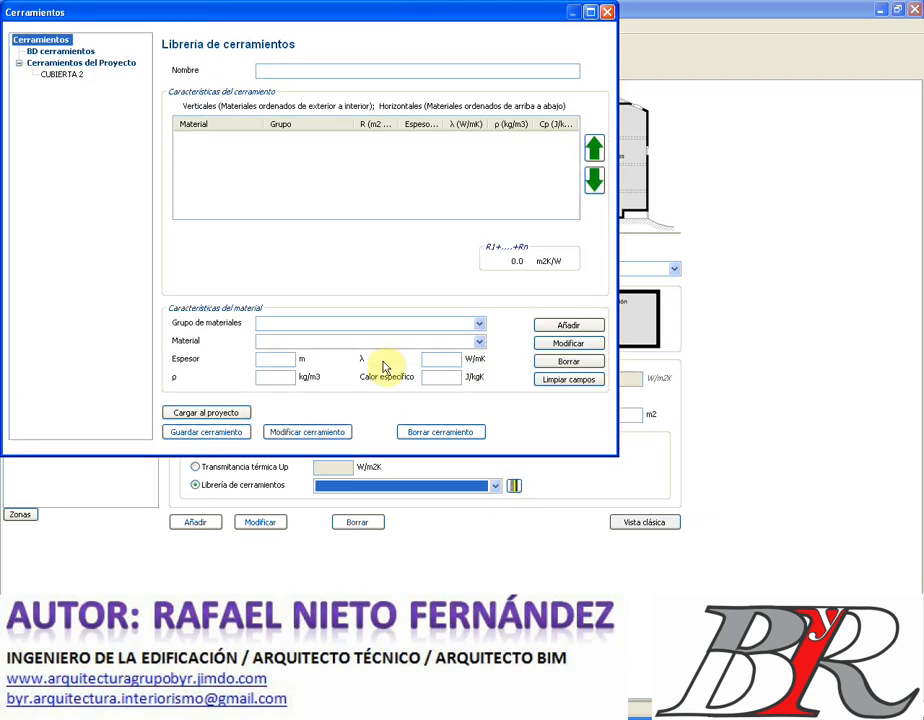
- Name the new enclosure FACHADA NO HABITABLE and add a 1/2 pie LM métrico o catalán brick layer
left_click(301, 72)
type("F")
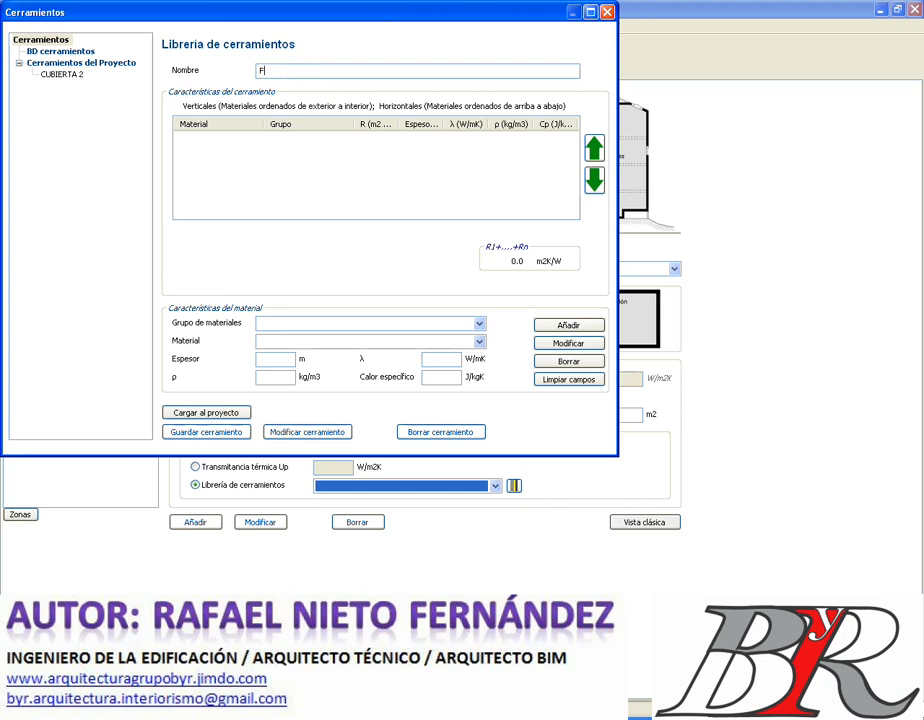
type("ACHADA NO HABITABLE")
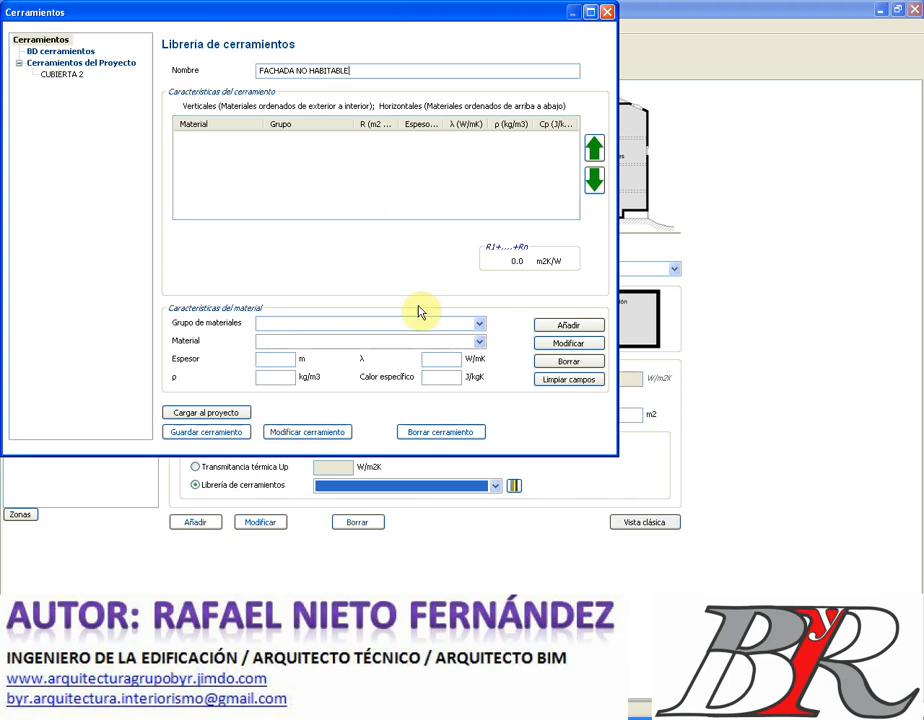
left_click(479, 323)
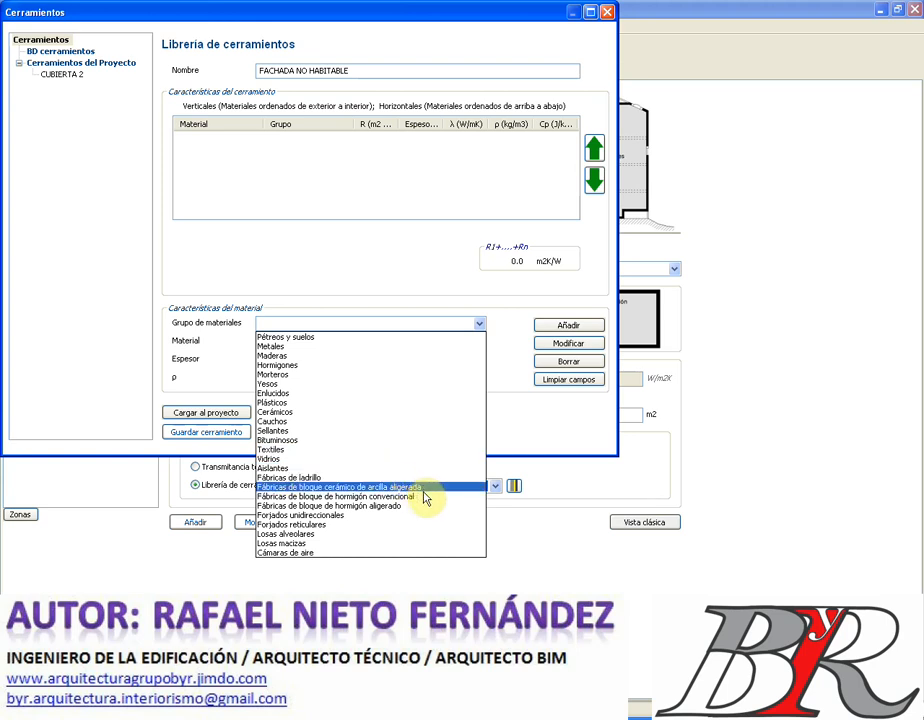
left_click(406, 478)
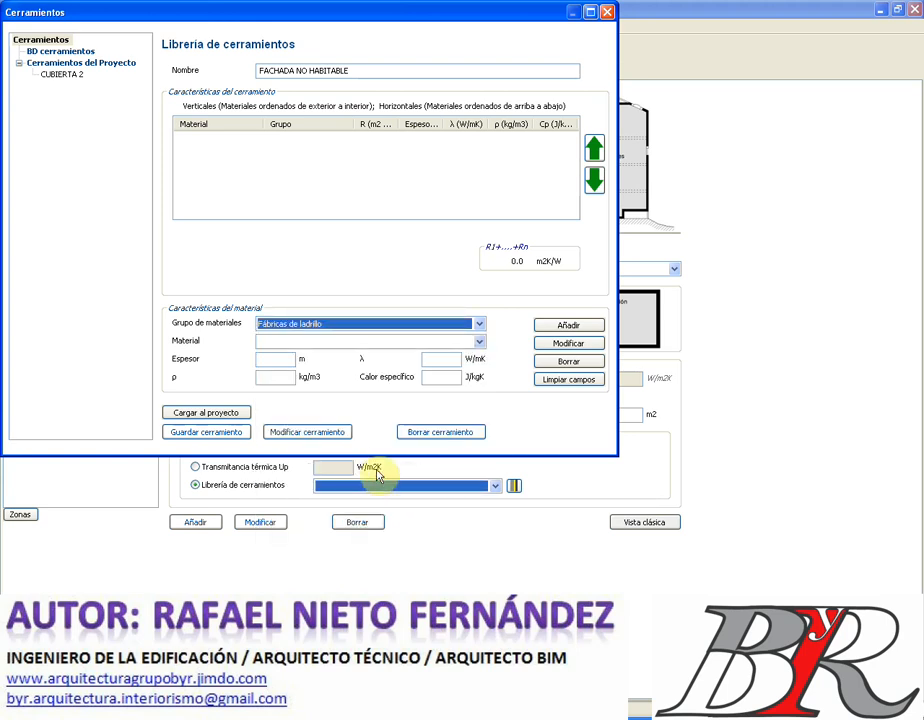
left_click(480, 342)
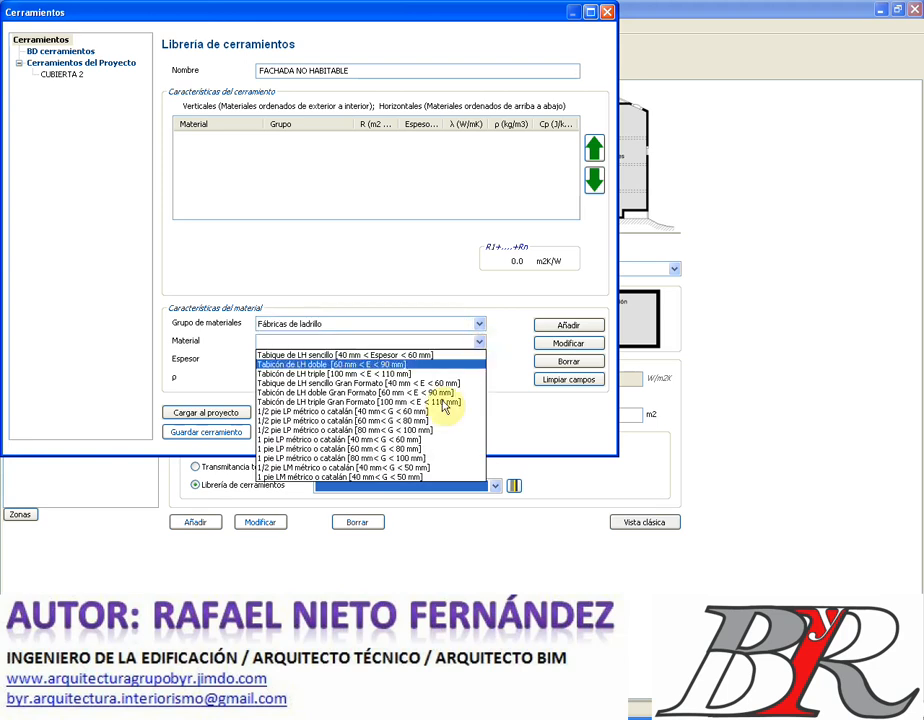
left_click(432, 472)
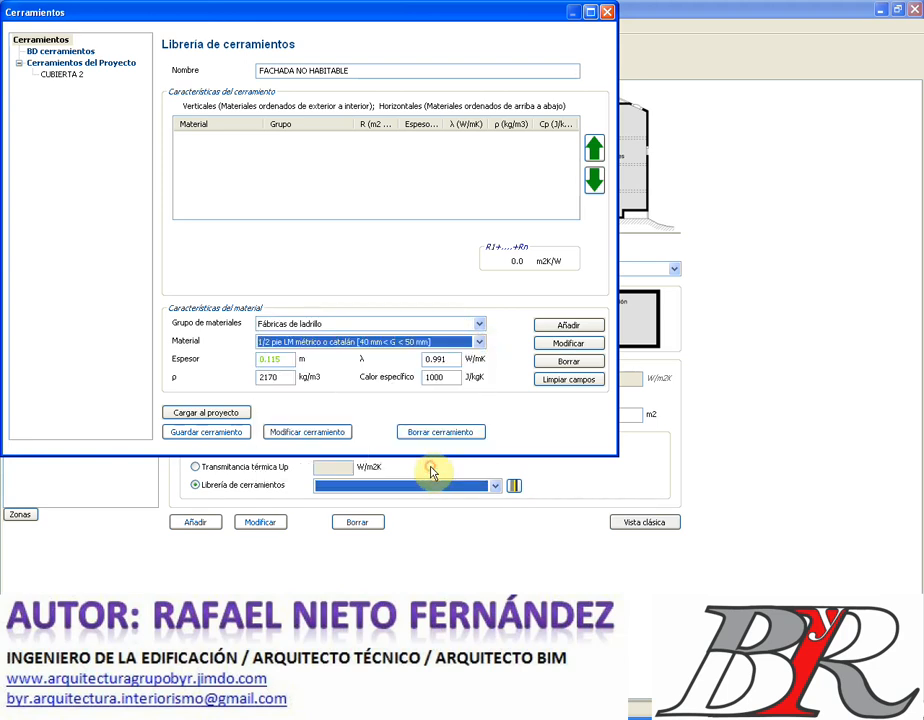
left_click(558, 329)
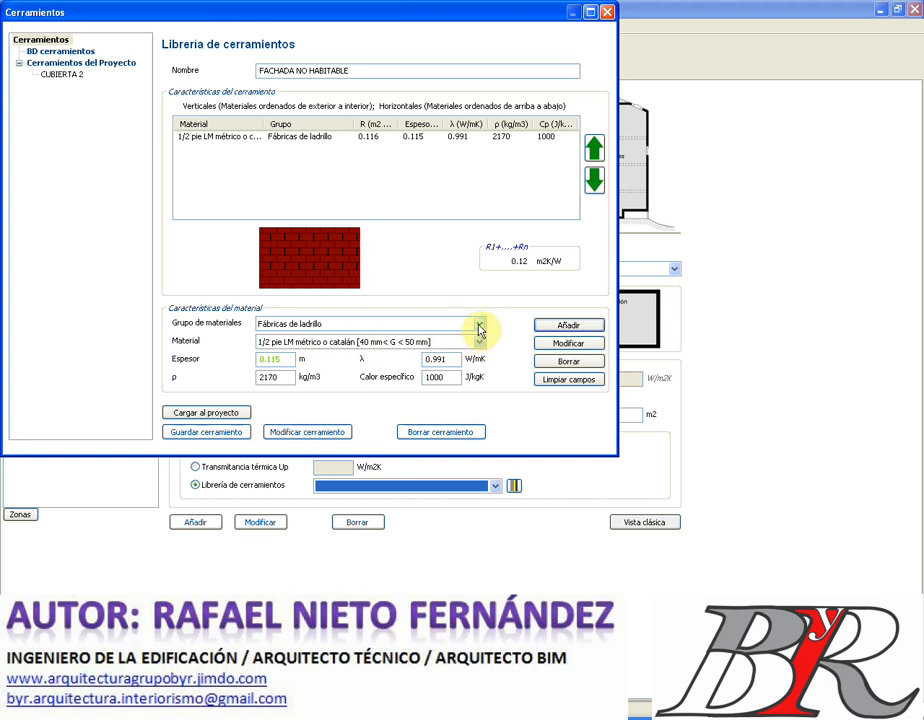
- Add a 0.02 m cement mortar layer (total R 0.18 m²K/W) and load FACHADA NO HABITABLE into the project
left_click(479, 328)
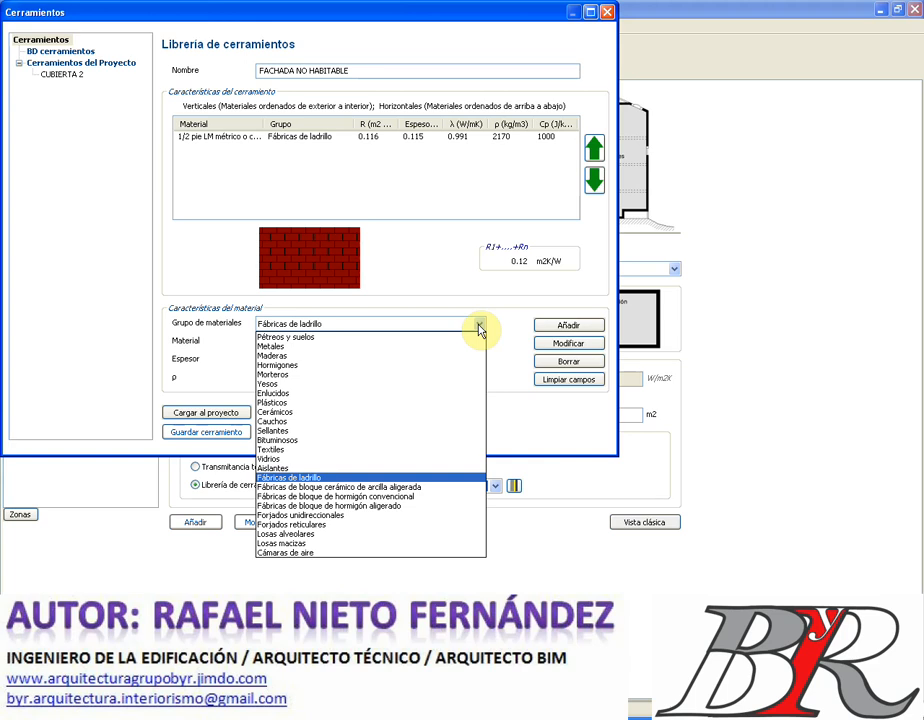
left_click(337, 375)
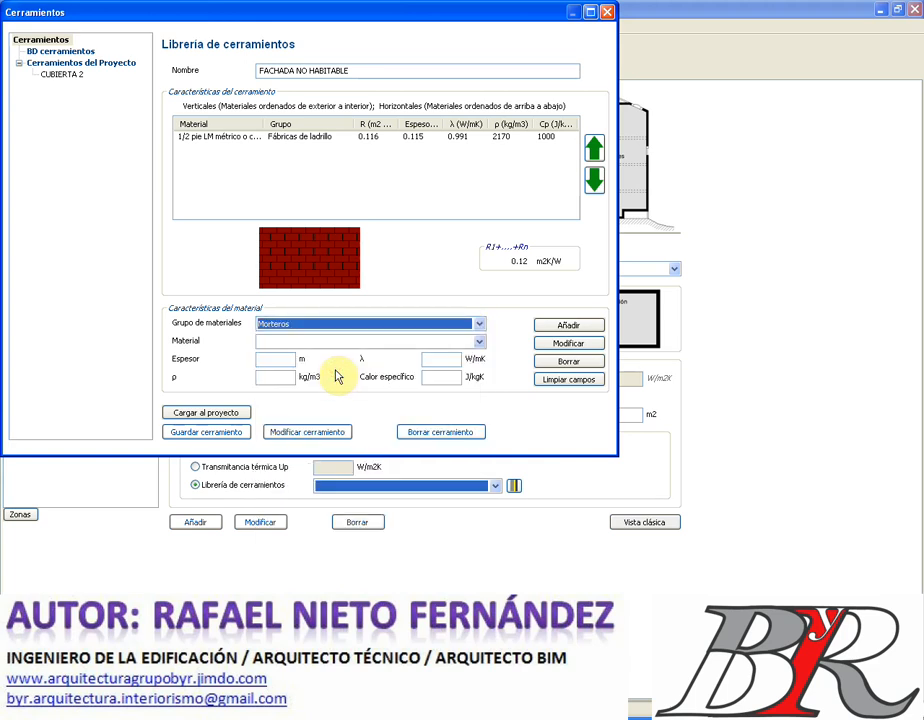
left_click(479, 342)
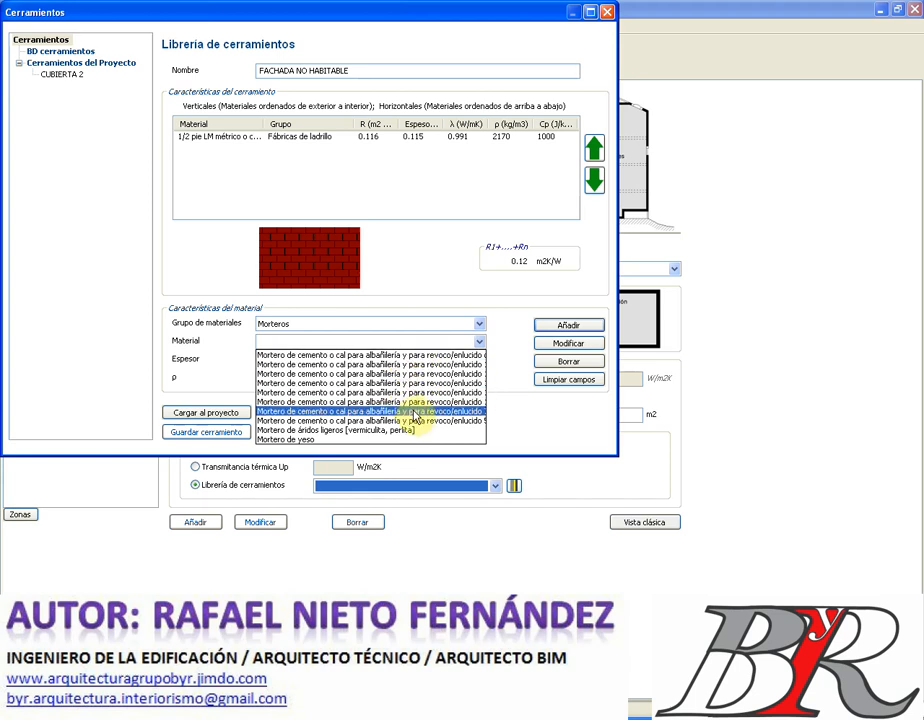
left_click(421, 421)
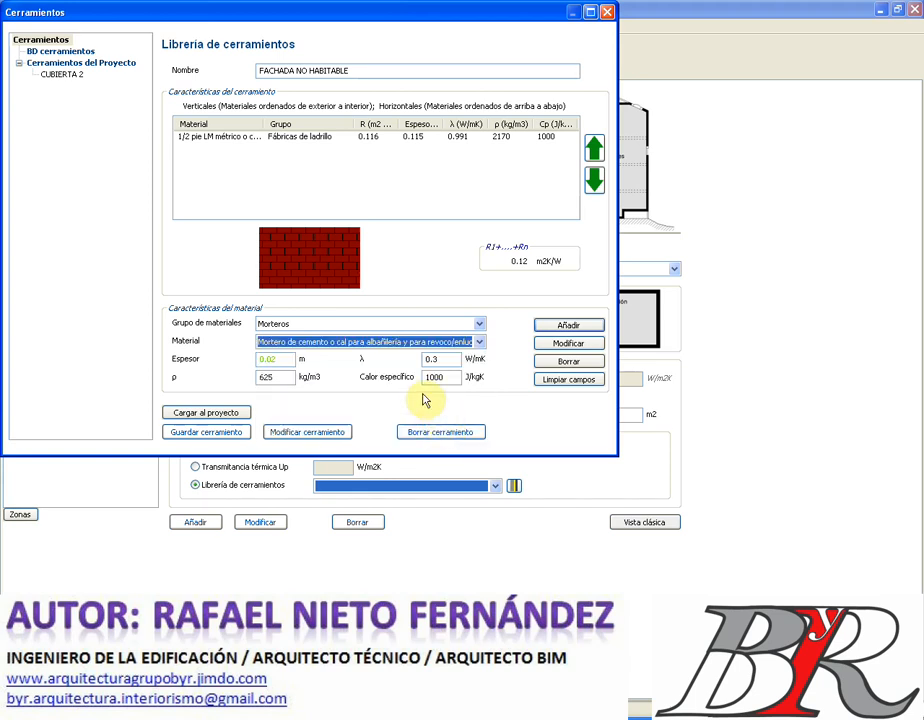
left_click(557, 330)
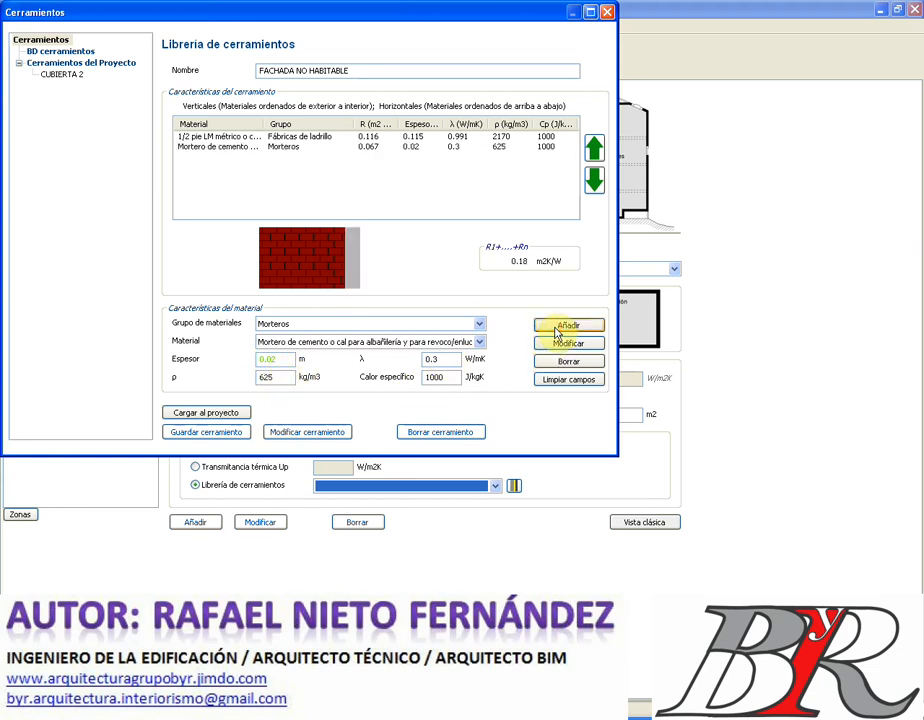
left_click(314, 252)
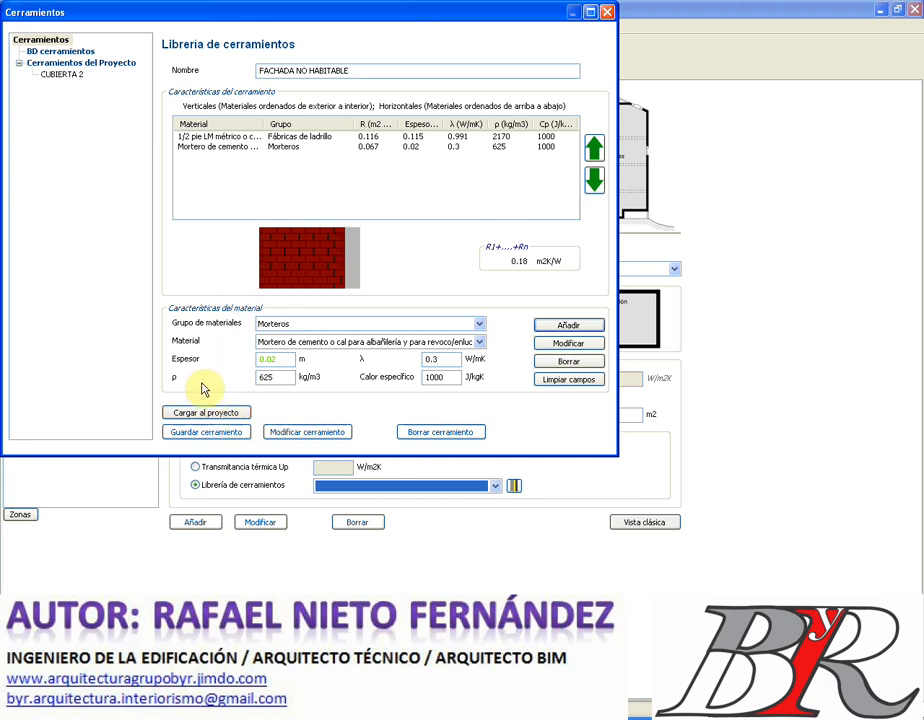
left_click(193, 415)
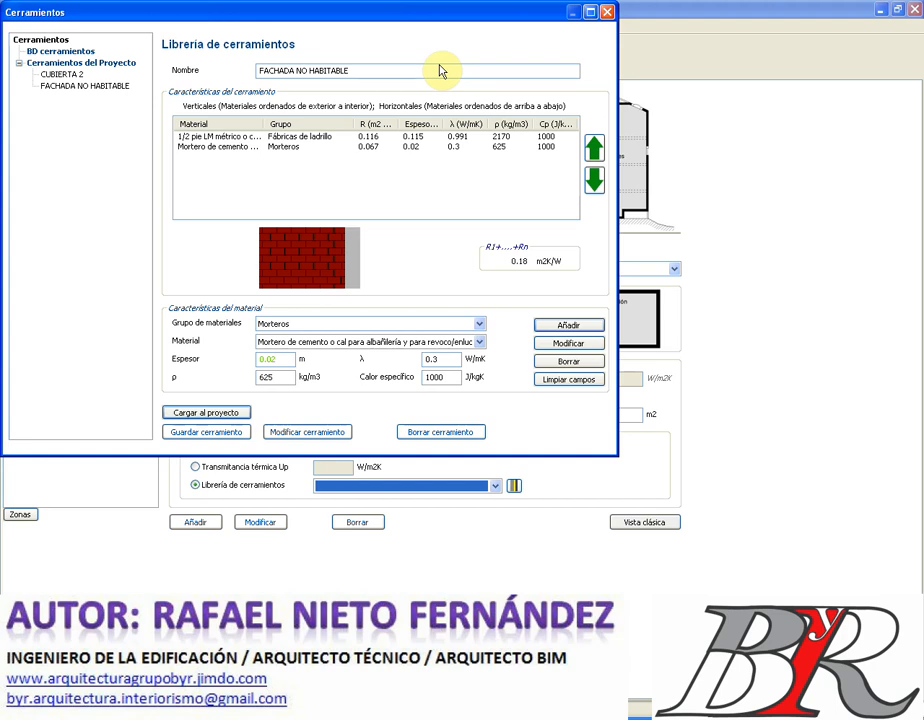
- Set a 200 m² enclosure surface using FACHADA NO HABITABLE and add the partition to the building
left_click(607, 13)
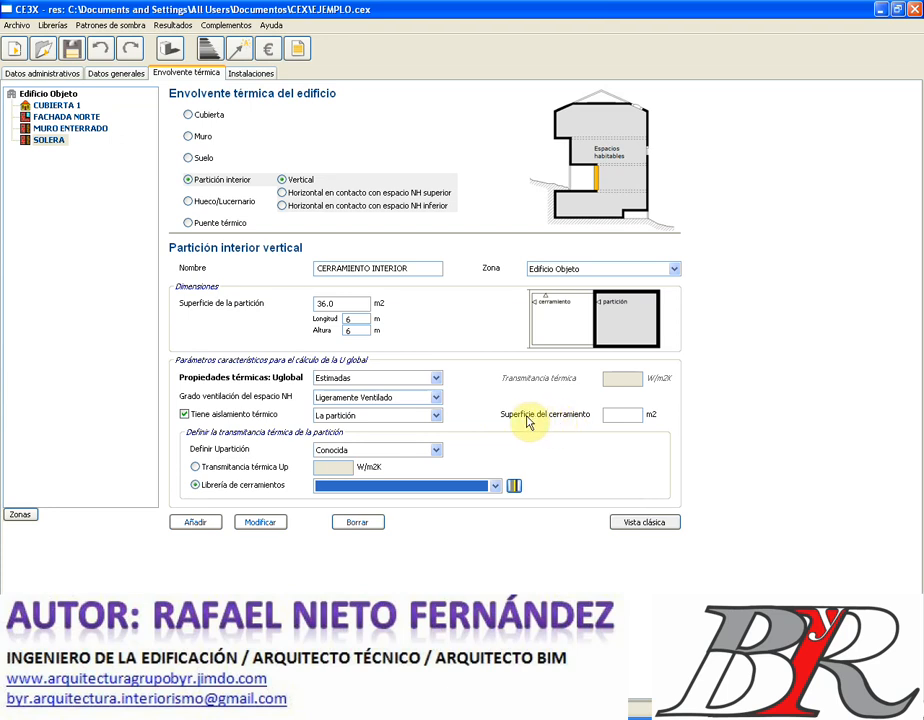
left_click(629, 418)
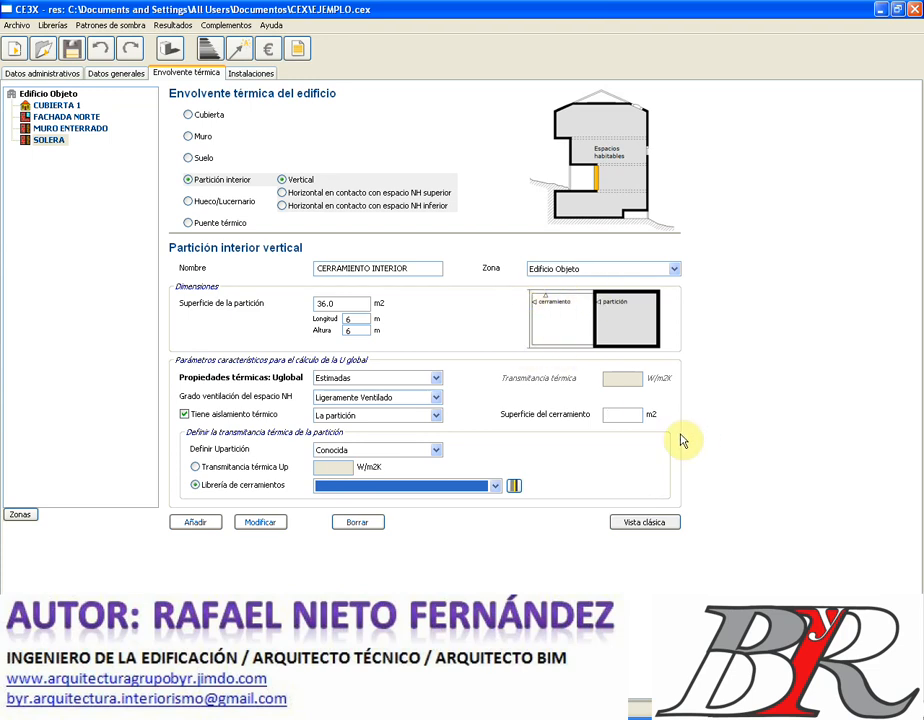
type("200")
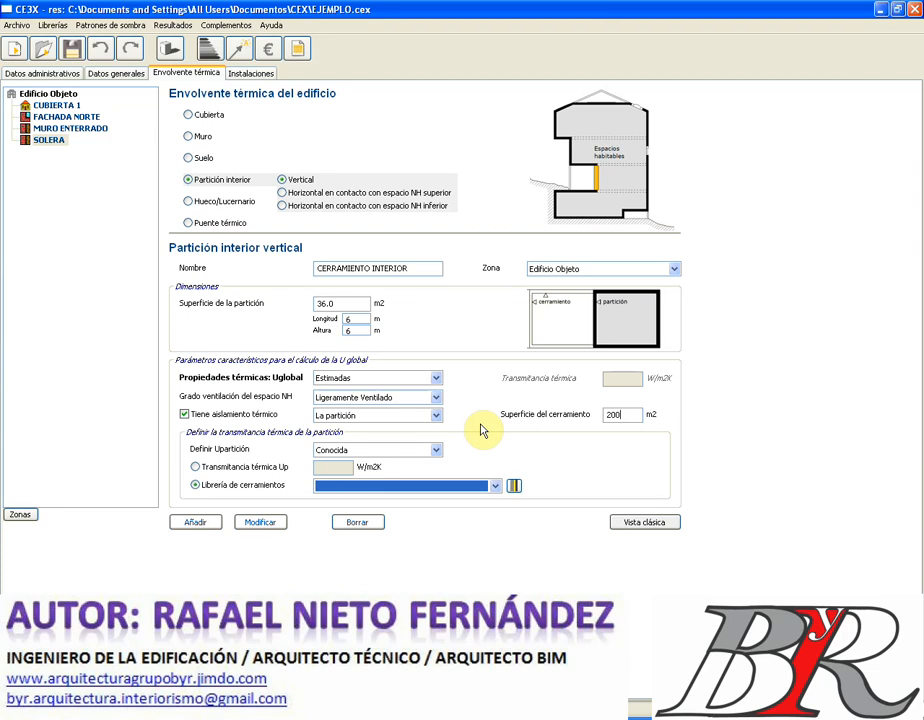
left_click(494, 490)
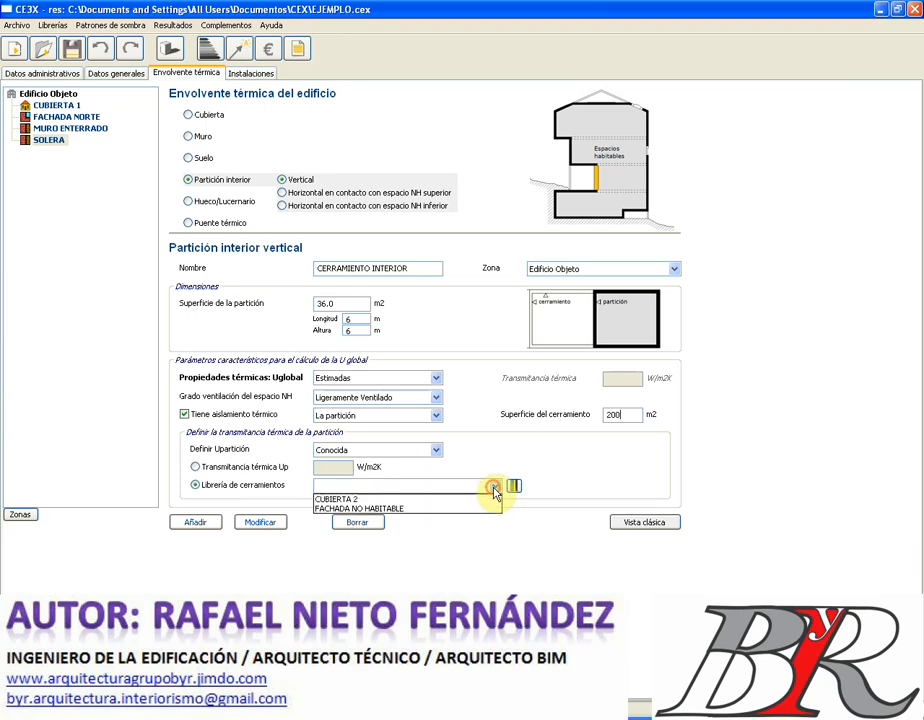
left_click(380, 510)
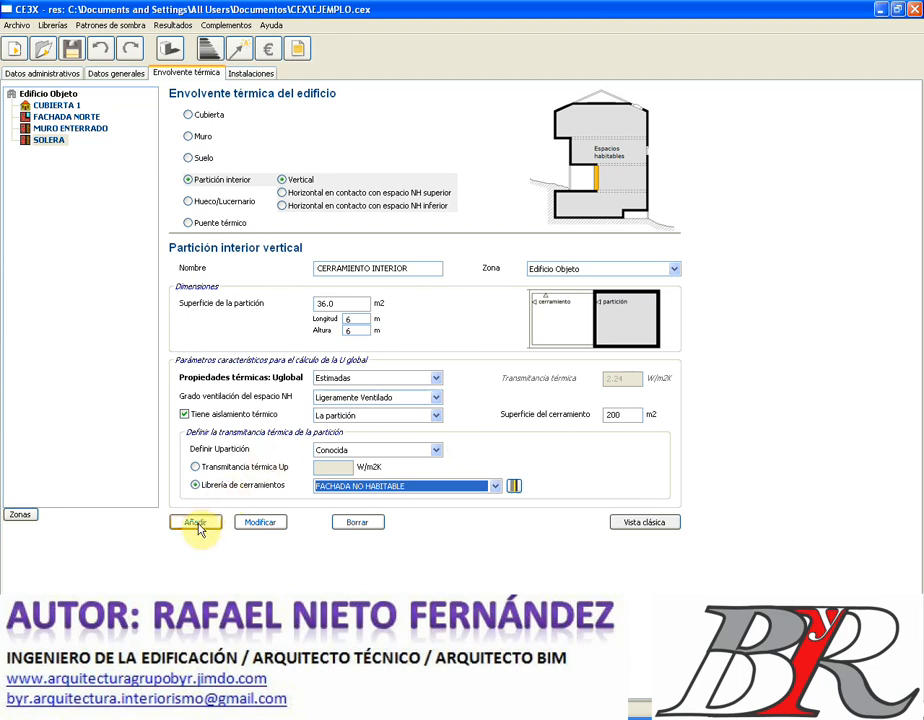
left_click(196, 524)
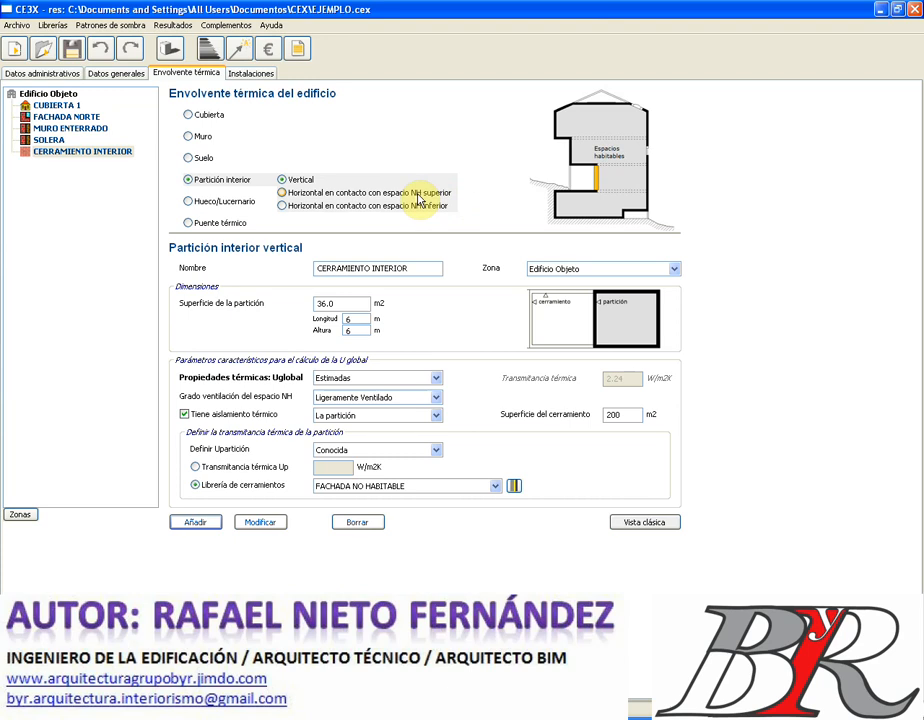
- Review the upper and lower NH horizontal partition options, then switch to Hueco/Lucernario
left_click(284, 196)
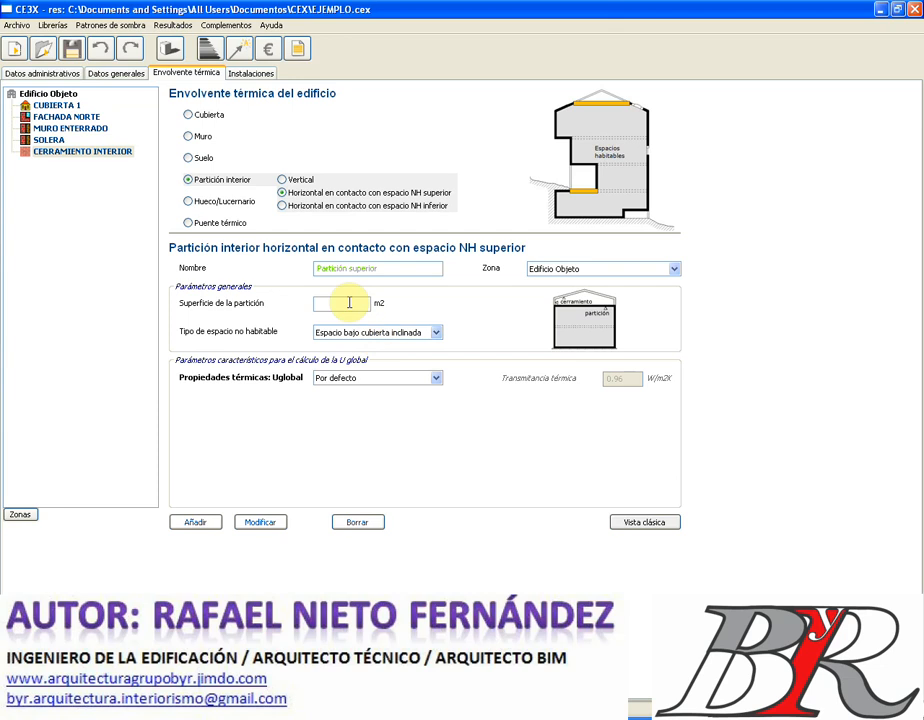
left_click(282, 206)
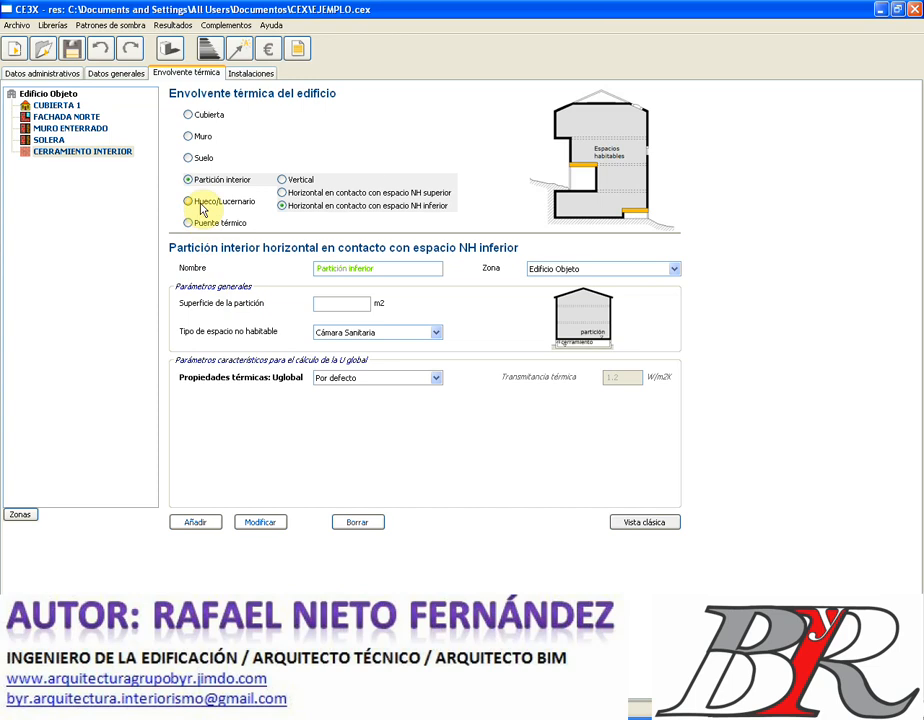
left_click(203, 208)
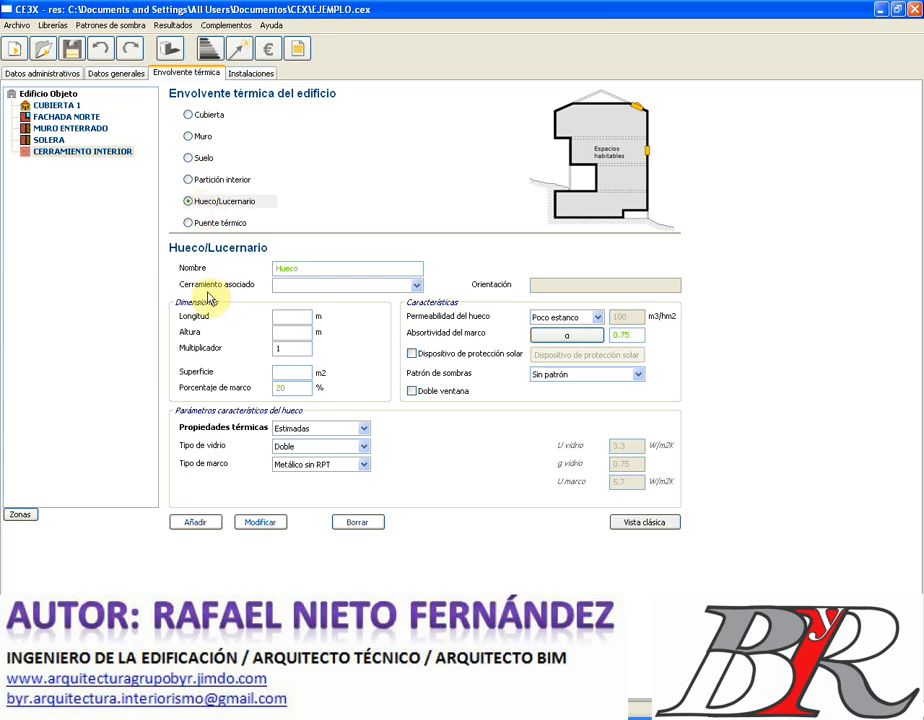
- Name the opening VENTANA FACHADA NORTE and attach it to FACHADA NORTE
double_click(306, 267)
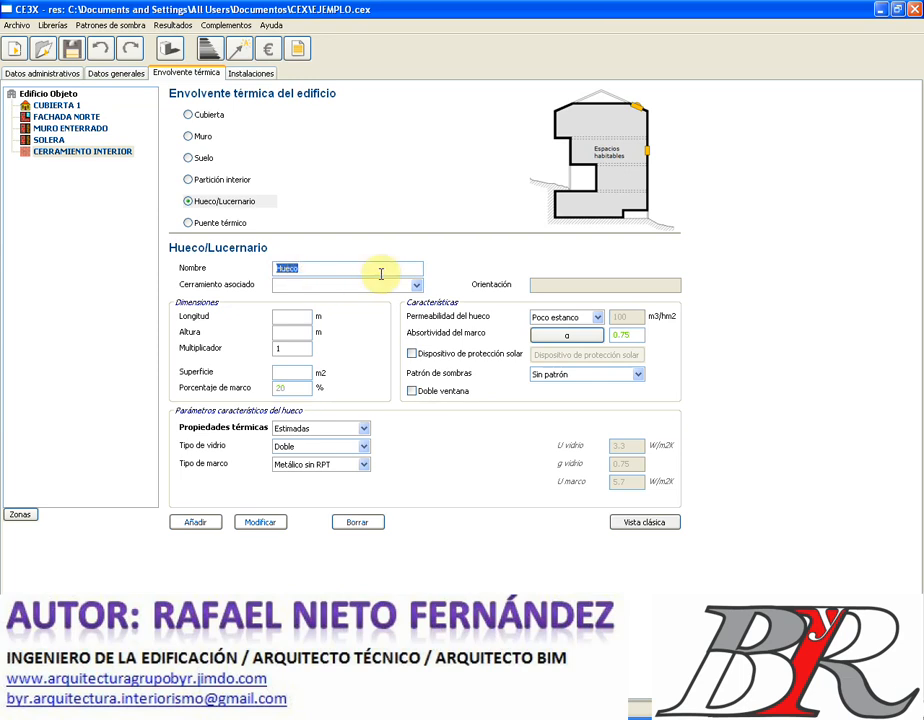
type("VENTANA FACHADA SUR")
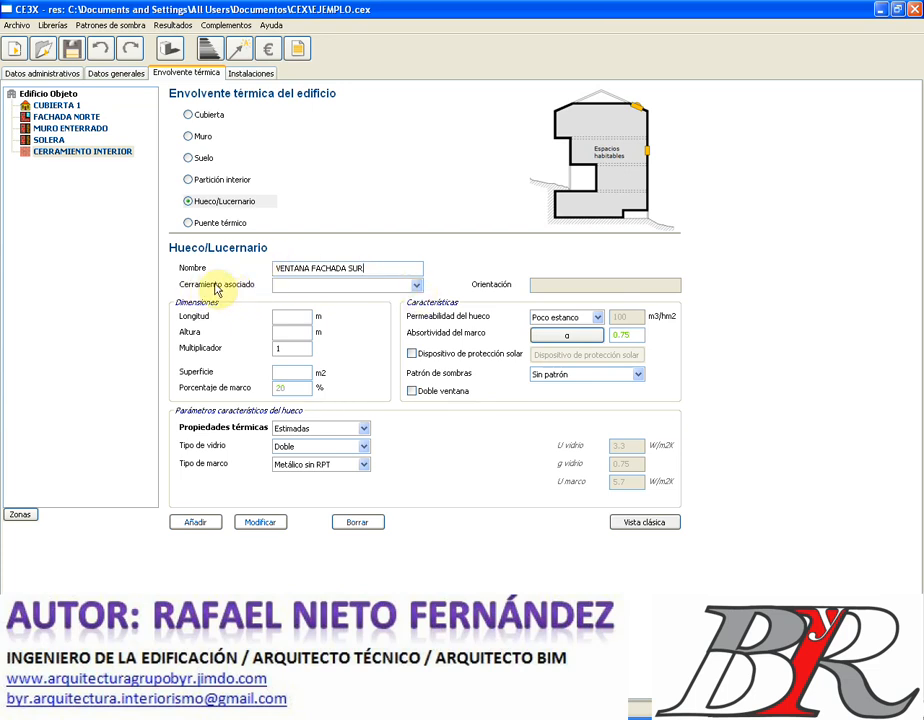
left_click(417, 286)
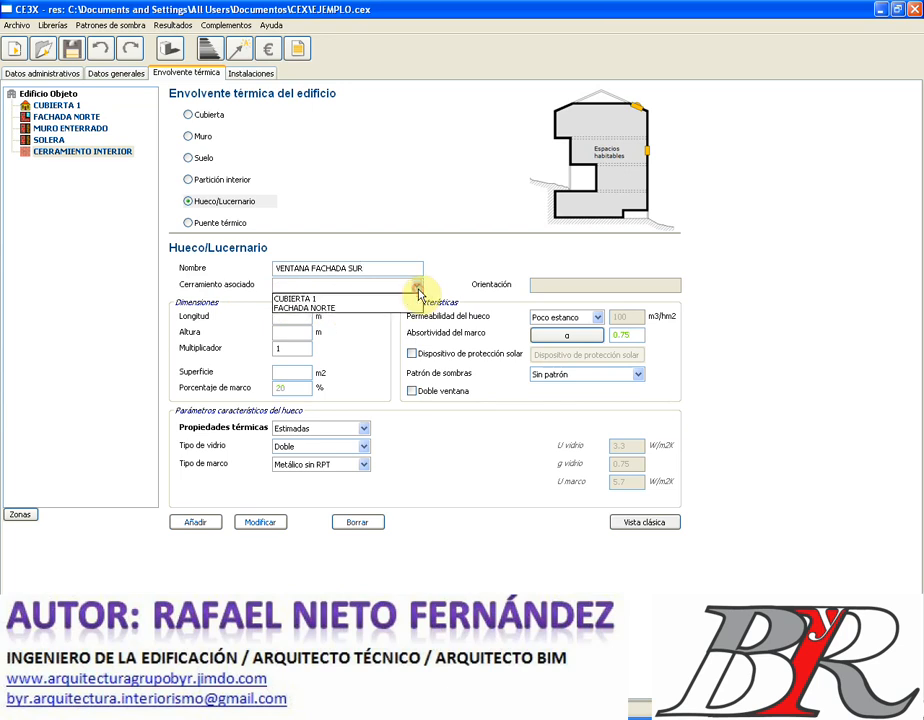
left_click(378, 312)
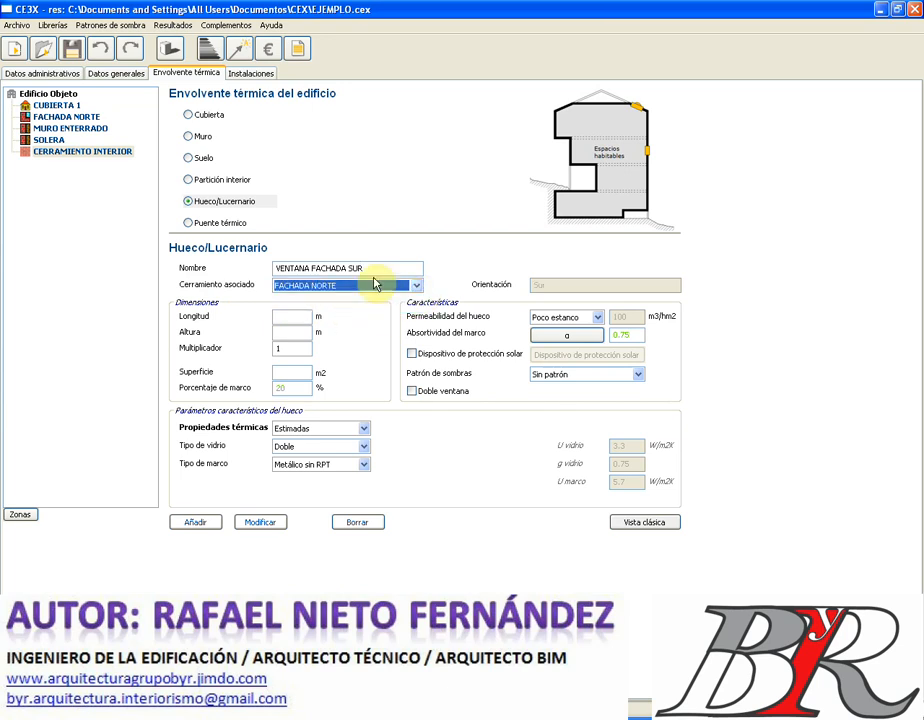
left_click(368, 268)
double_click(358, 268)
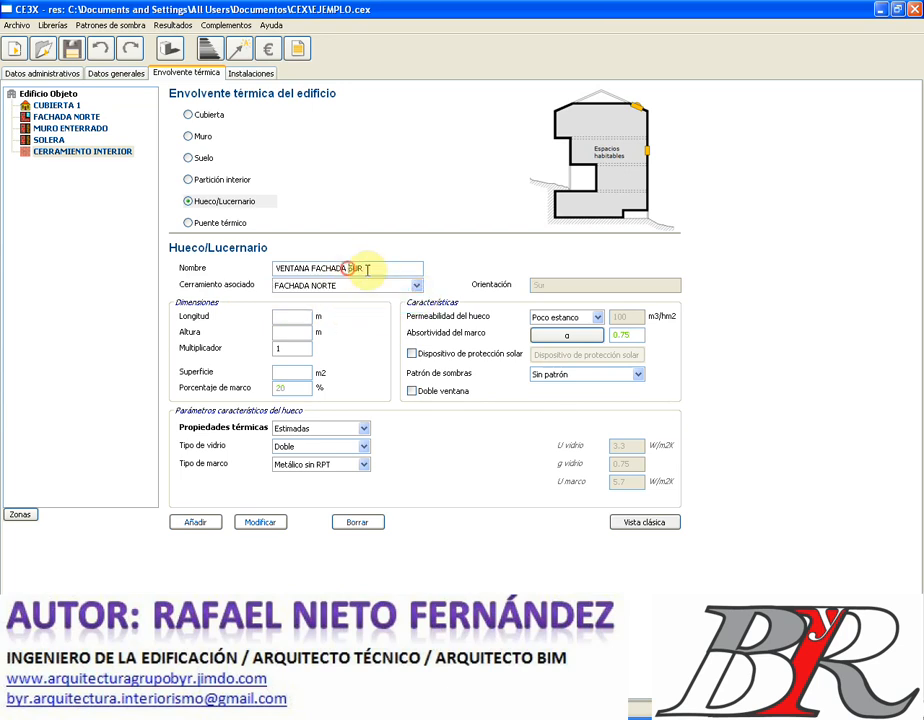
type("NORTE")
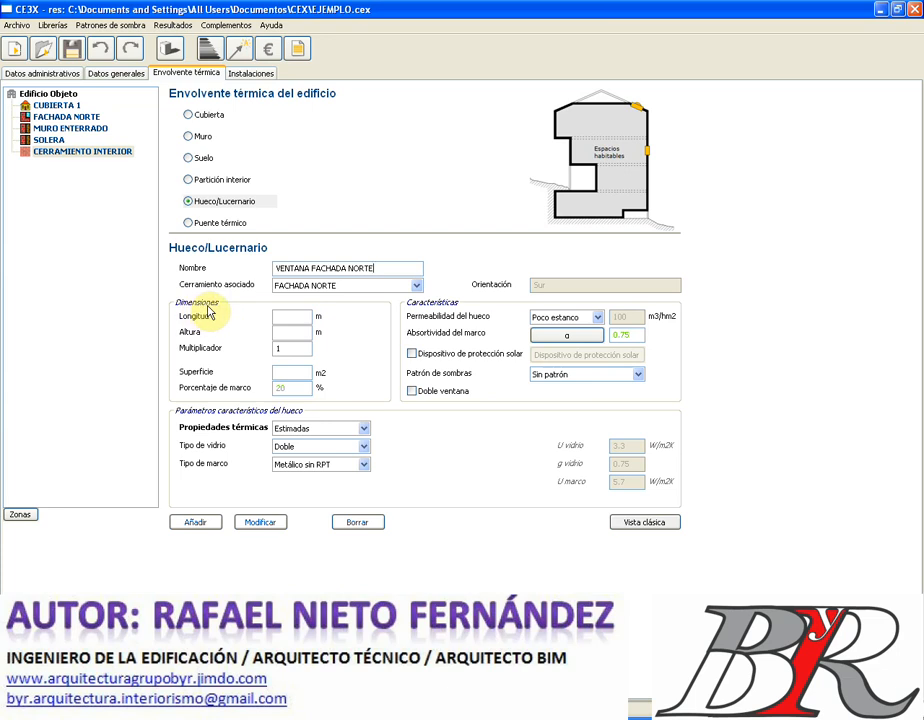
- Size the window 1.2 × 1.2 m with multiplier 4 (5.76 m²) and a 10% frame
left_click(287, 313)
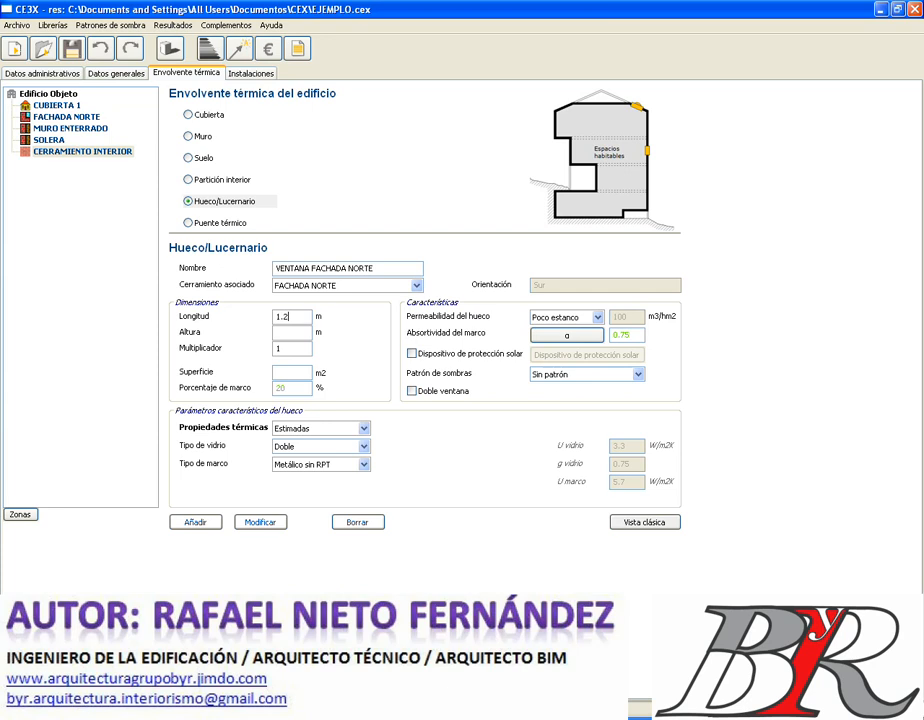
left_click(291, 332)
type("1.2")
left_click(280, 322)
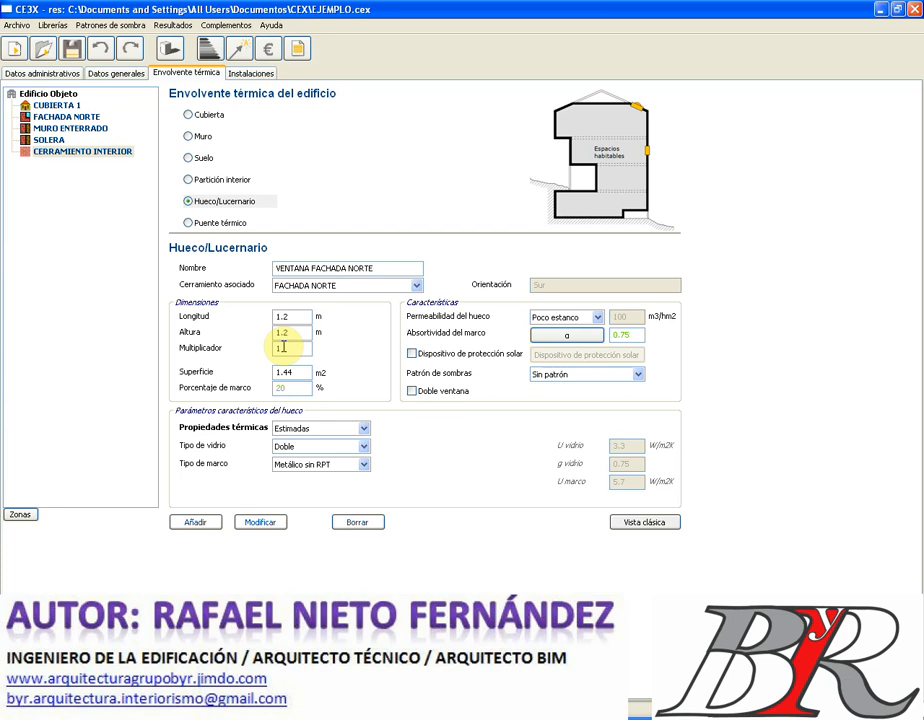
double_click(283, 347)
type("4")
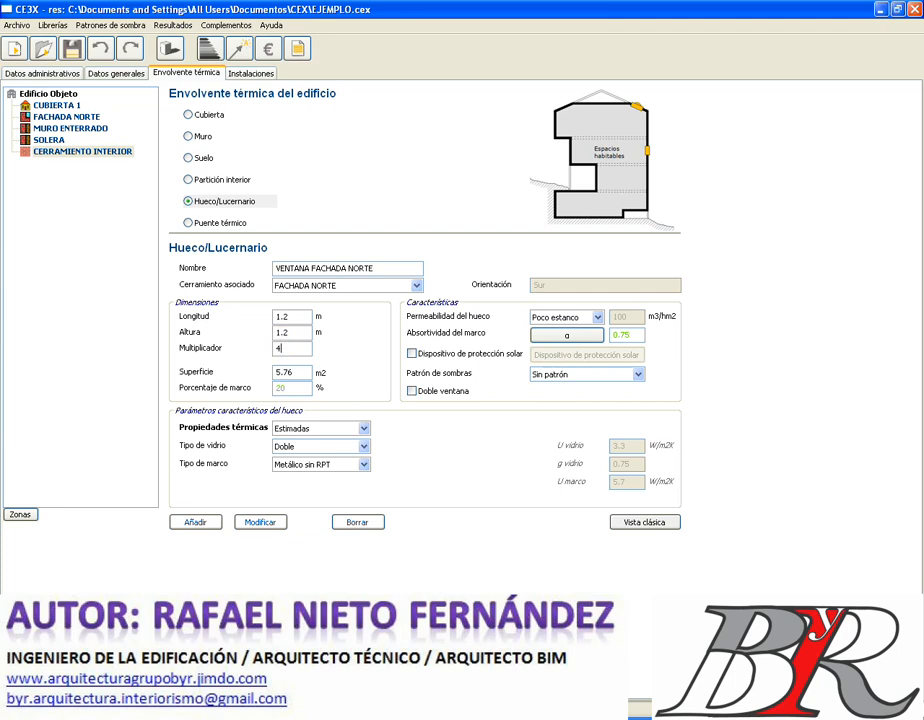
double_click(288, 390)
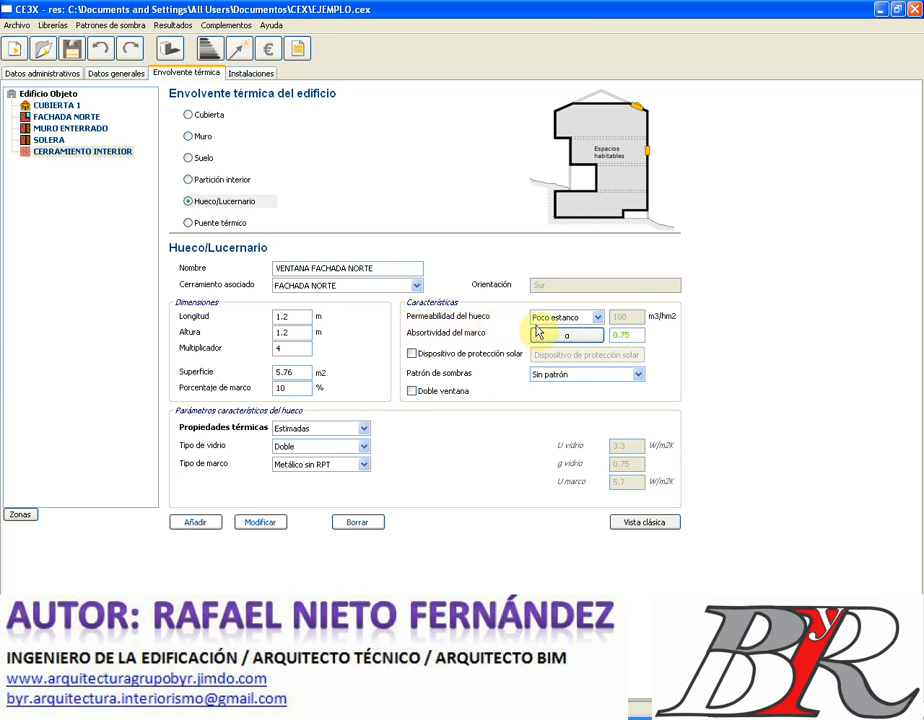
- Set the window's air permeability to Estanco
left_click(598, 317)
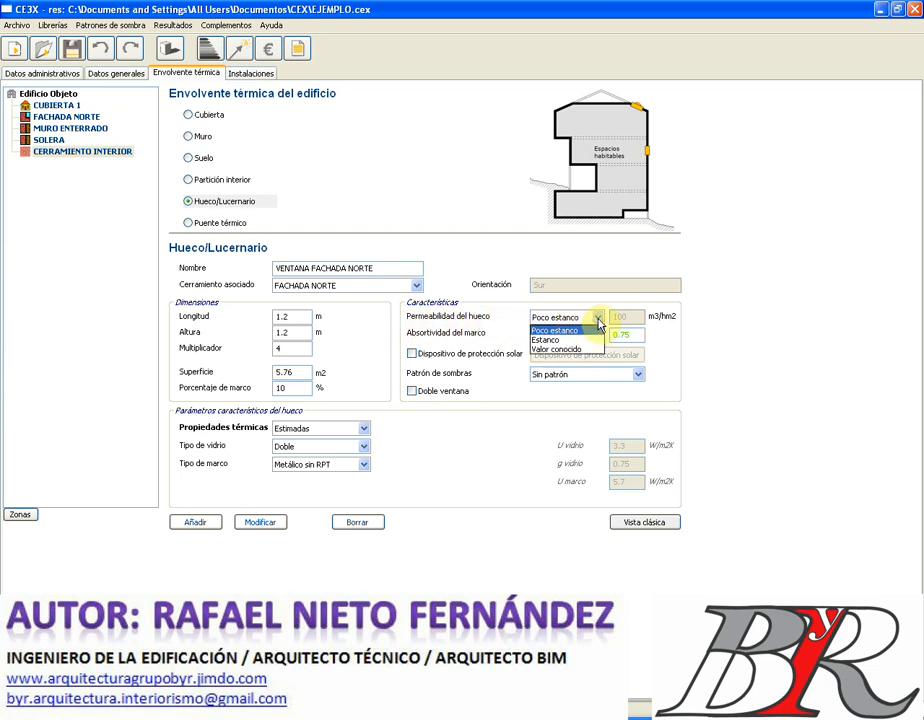
left_click(583, 340)
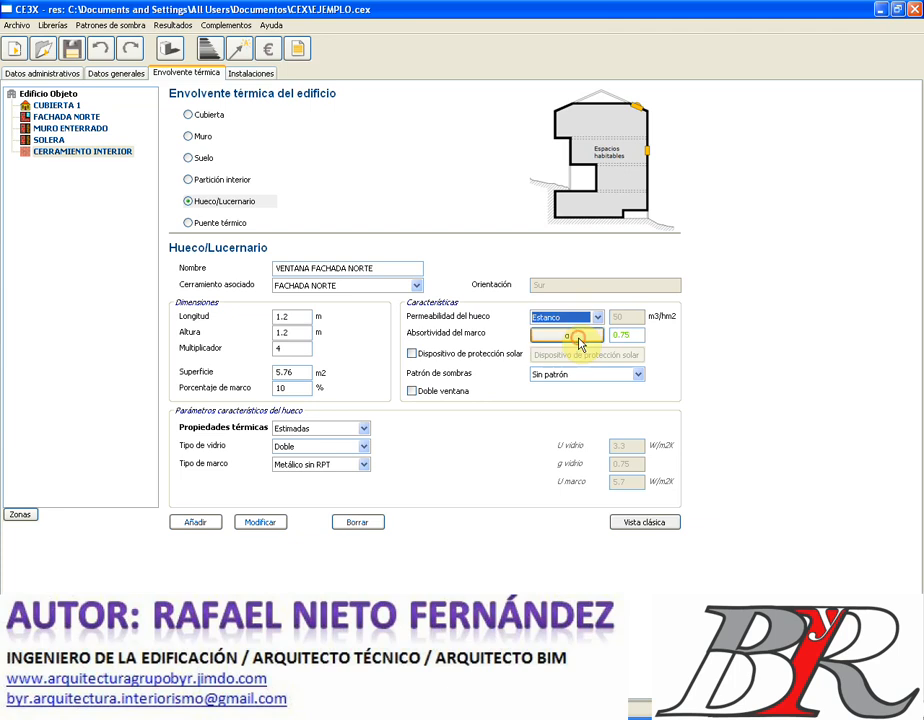
left_click(597, 318)
left_click(585, 350)
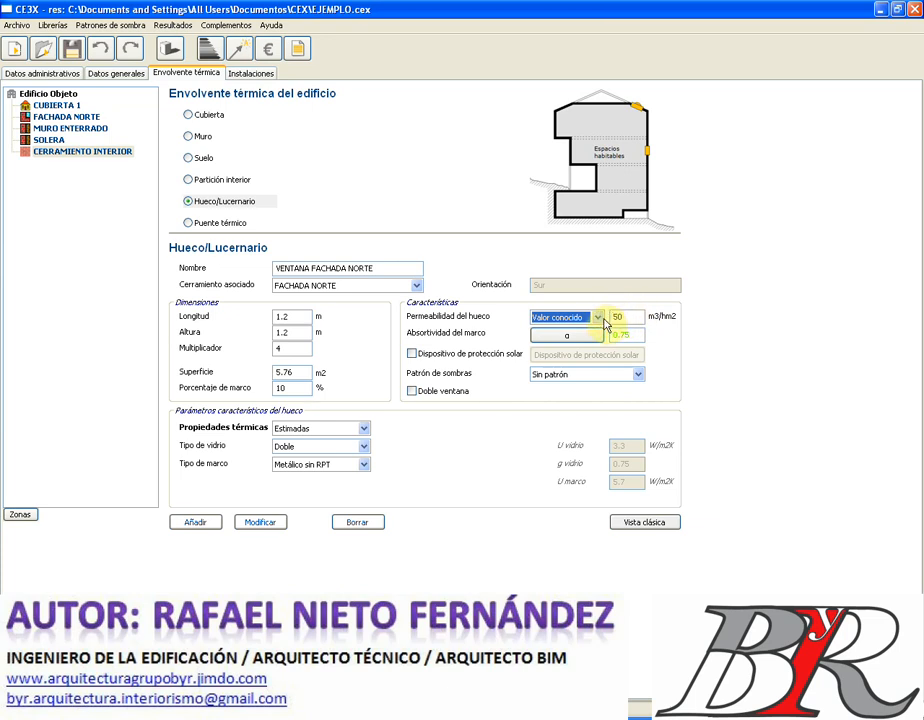
left_click(597, 317)
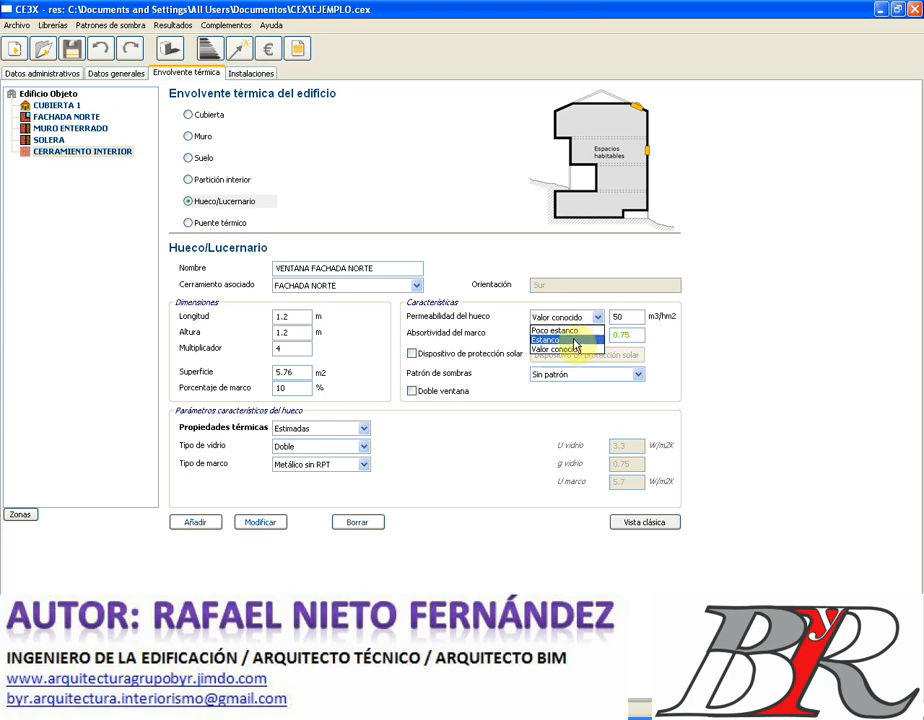
left_click(575, 340)
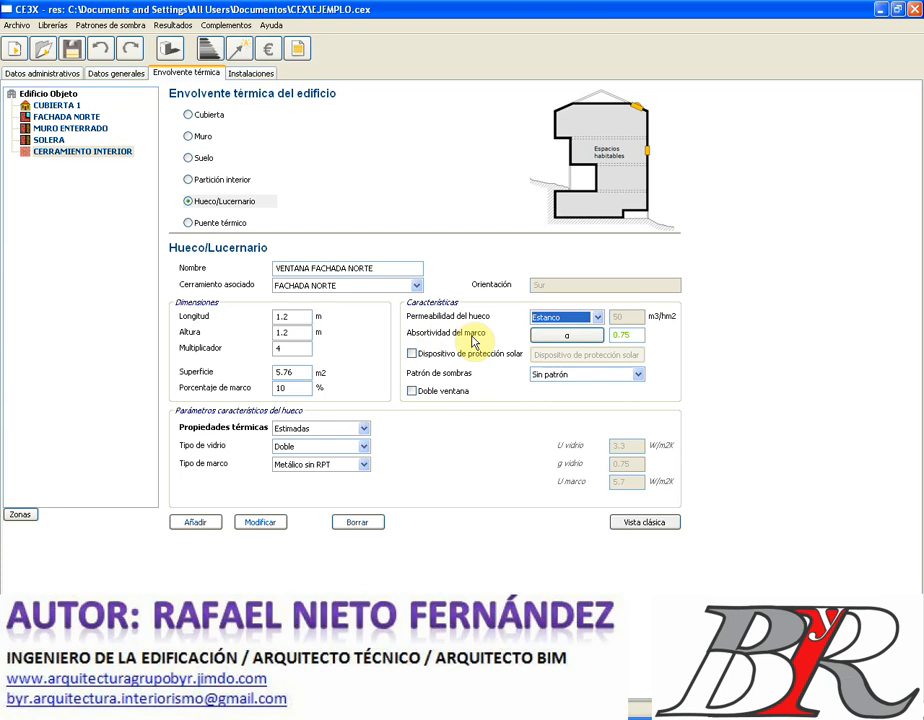
- Give the frame a Rojo Oscuro absorptivity of 0.9
left_click(570, 337)
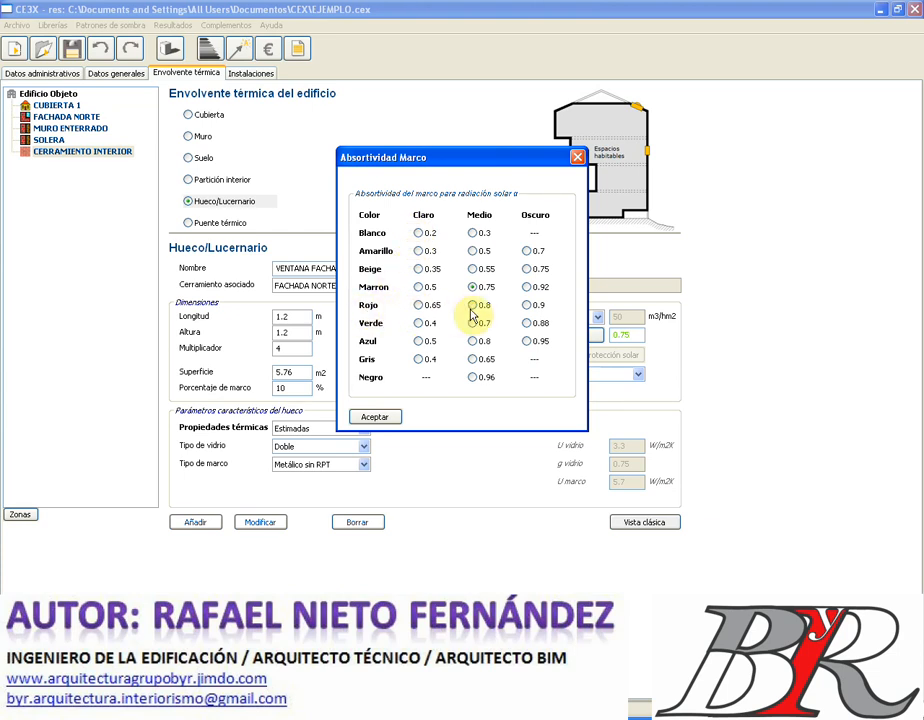
left_click(527, 305)
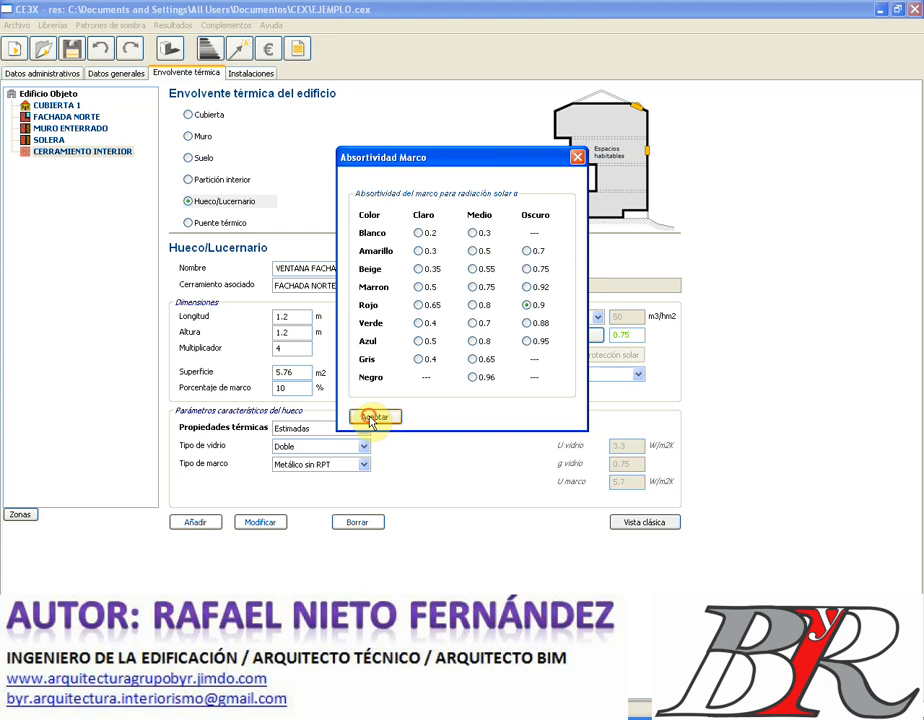
left_click(373, 418)
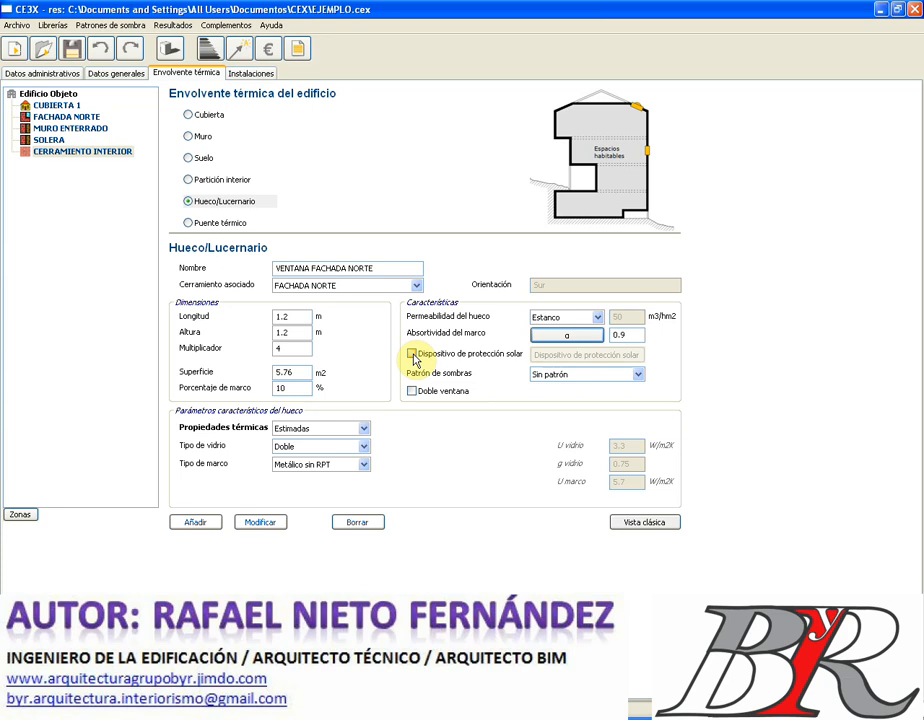
- Enable solar protection with a Retranqueo shading element of depth R 0.1 m
left_click(412, 354)
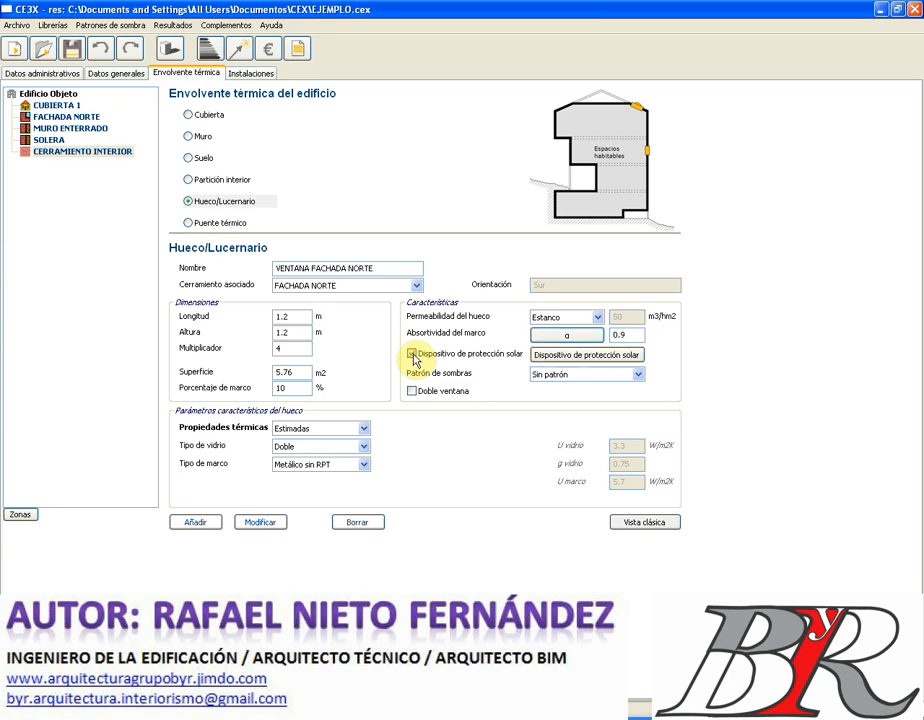
left_click(553, 356)
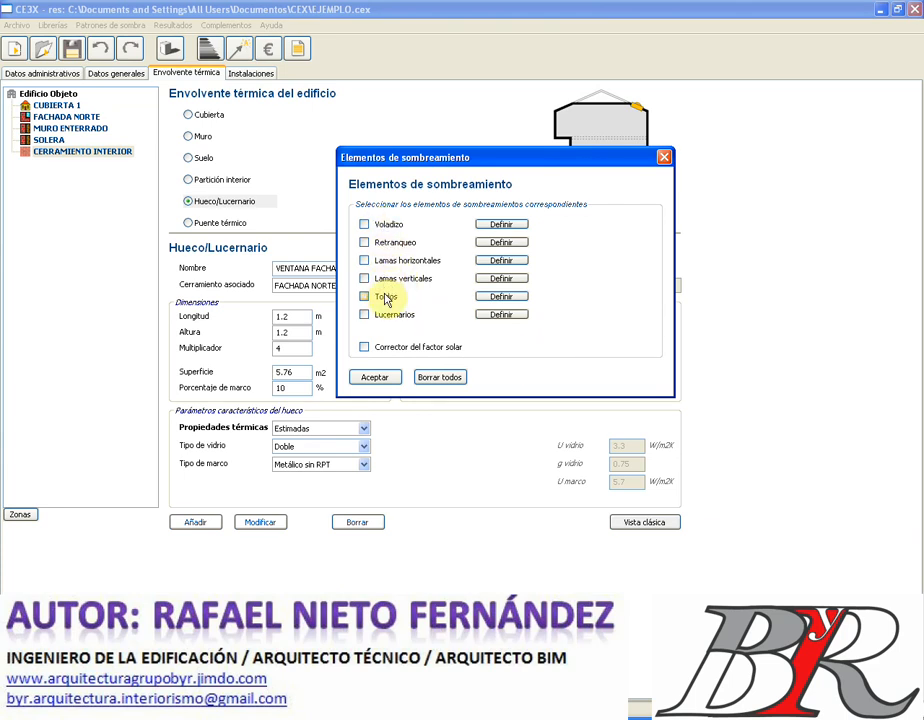
left_click(366, 225)
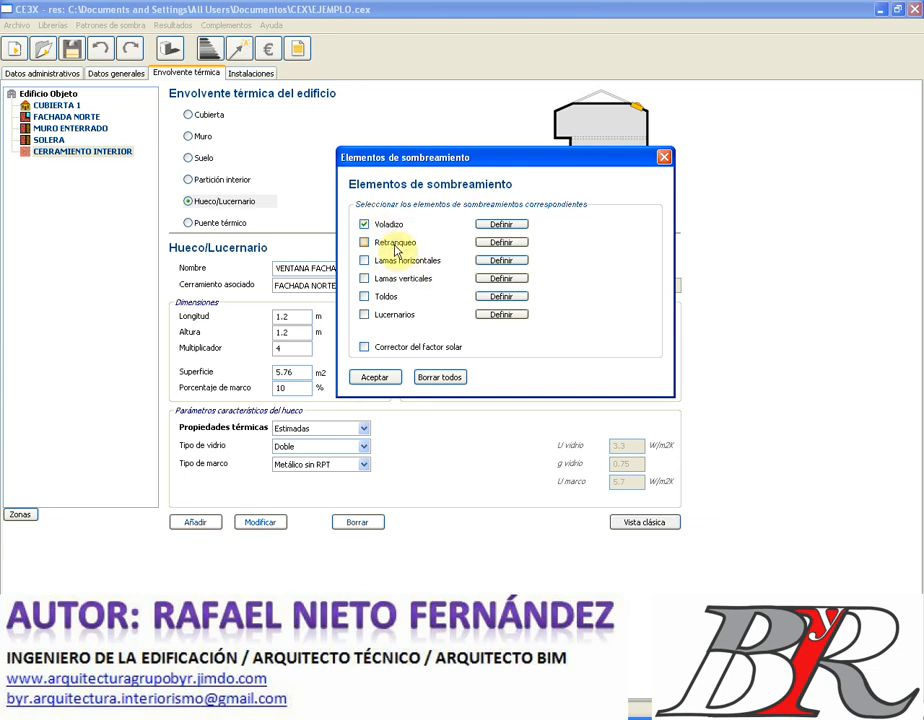
left_click(394, 239)
left_click(388, 224)
left_click(495, 242)
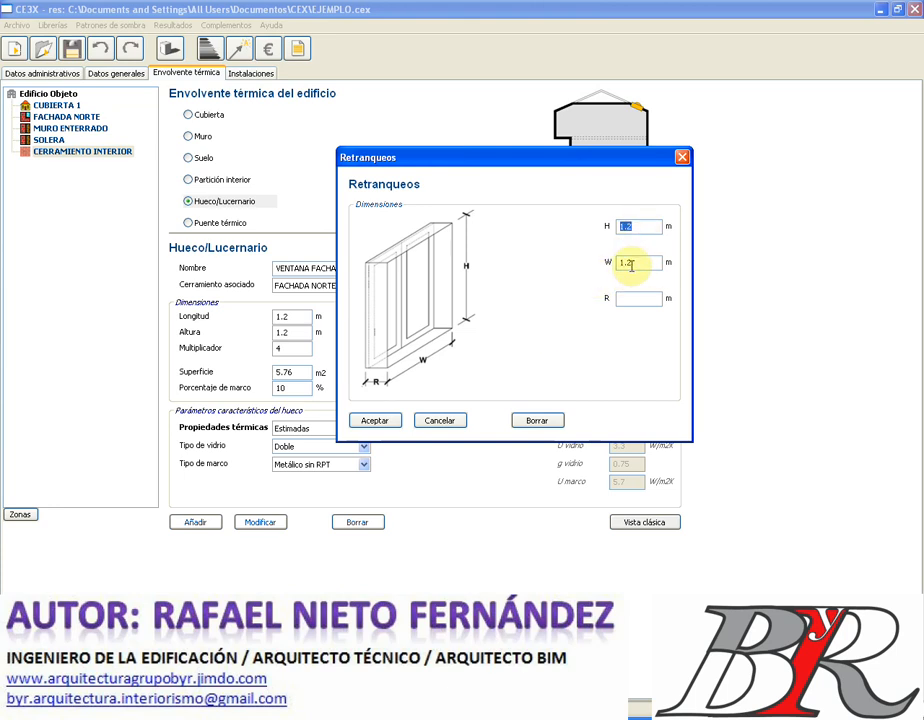
left_click(633, 300)
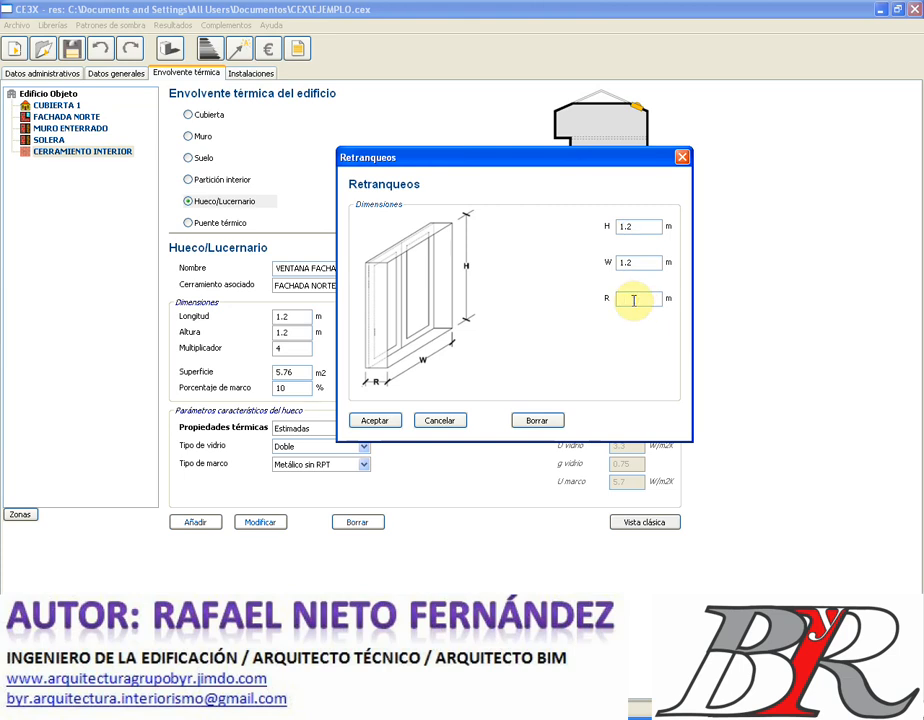
type(".1")
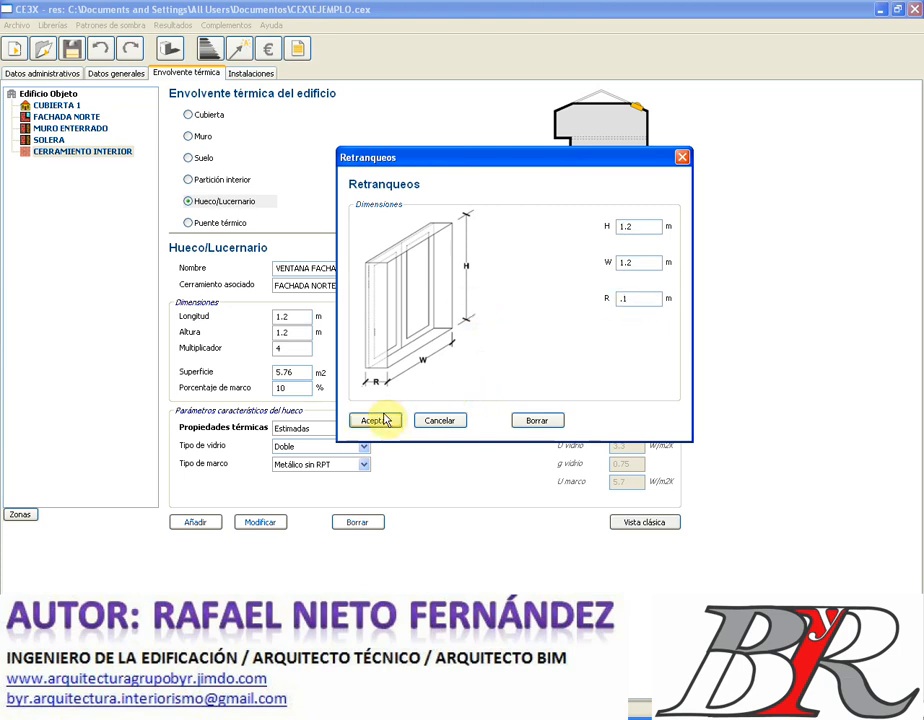
left_click(383, 421)
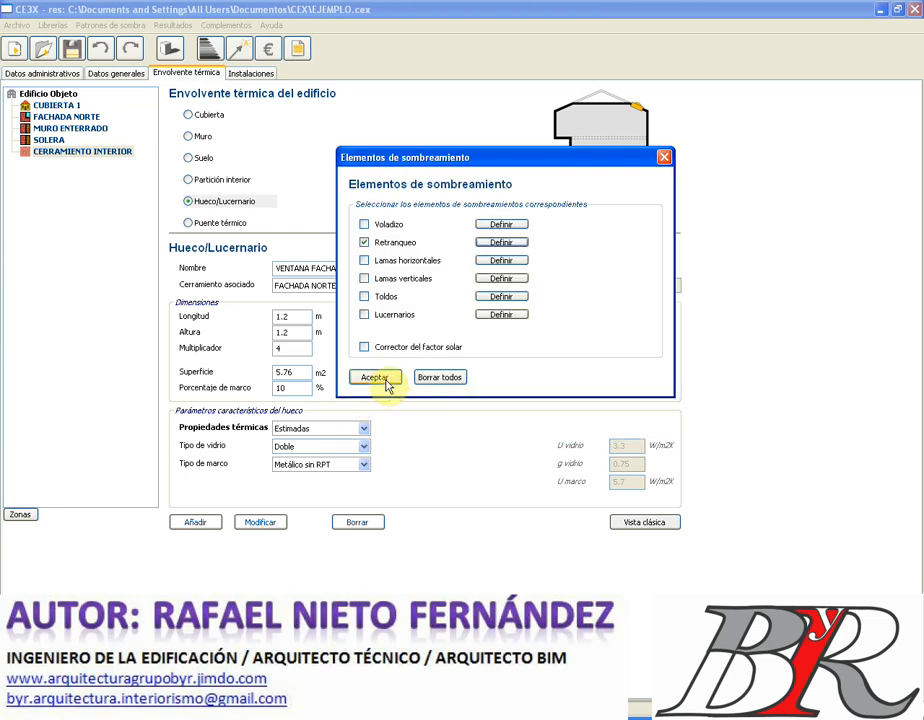
left_click(384, 324)
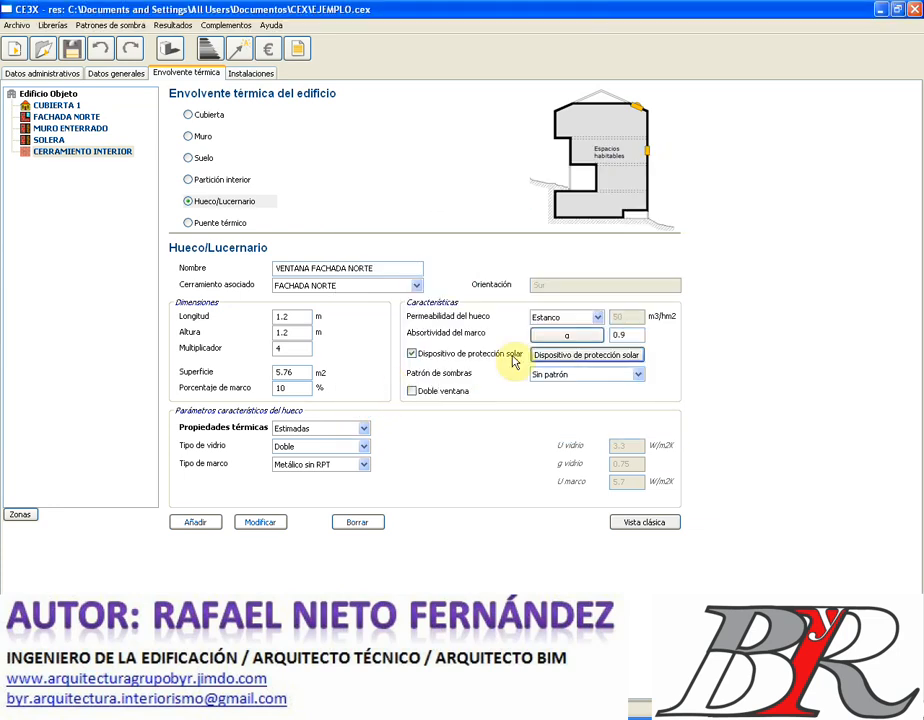
- Try the solar factor correction option in the shading settings, then leave it off
left_click(556, 357)
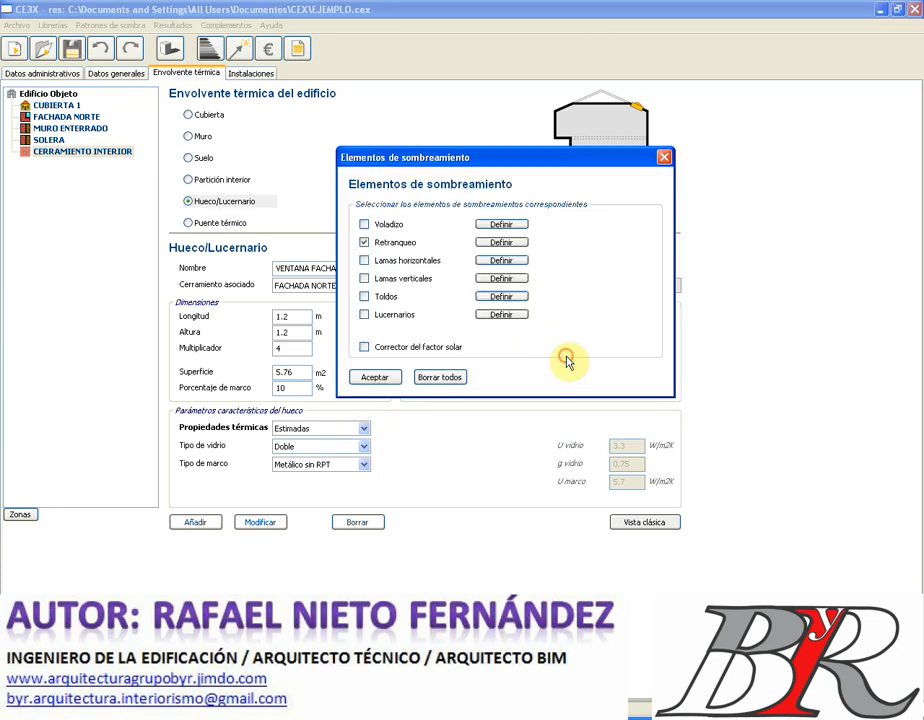
left_click(365, 348)
left_click(364, 347)
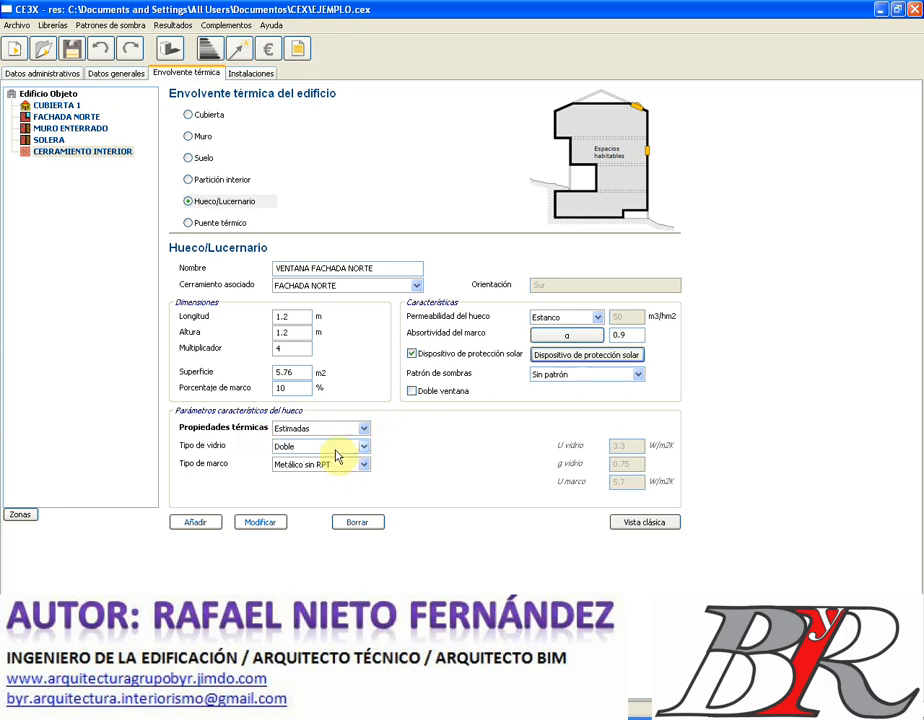
left_click(364, 433)
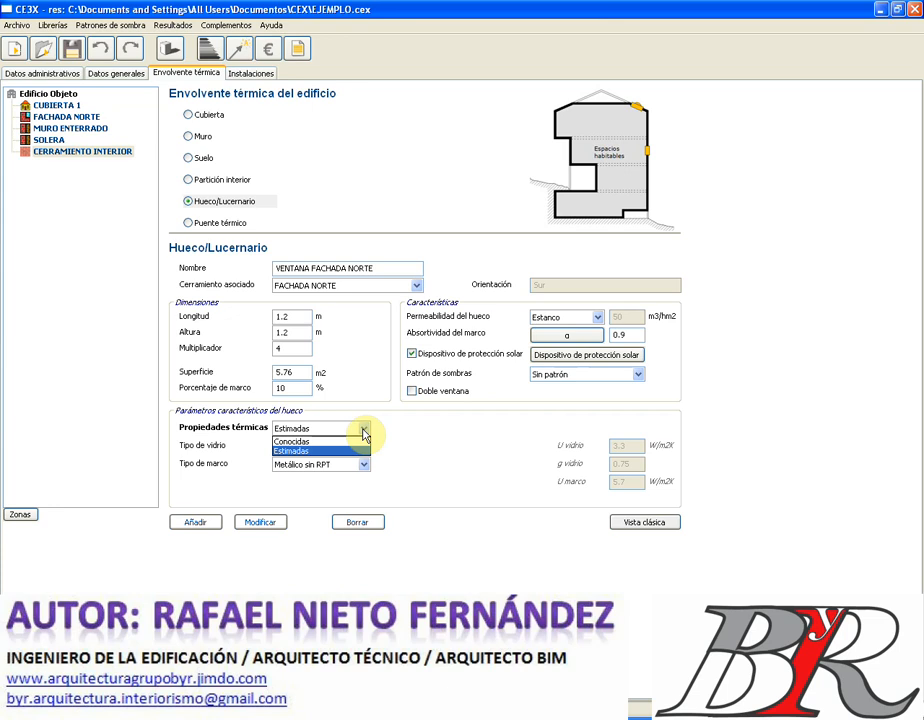
- Switch the window's thermal properties to Conocidas and put placeholder letters in glass U, g and frame U
left_click(364, 433)
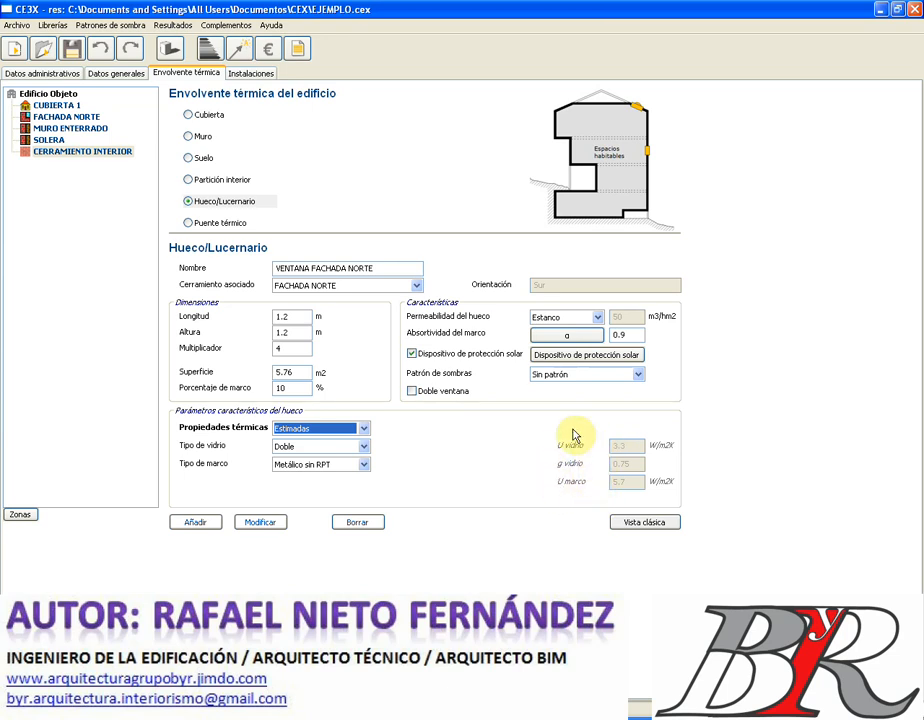
left_click(364, 430)
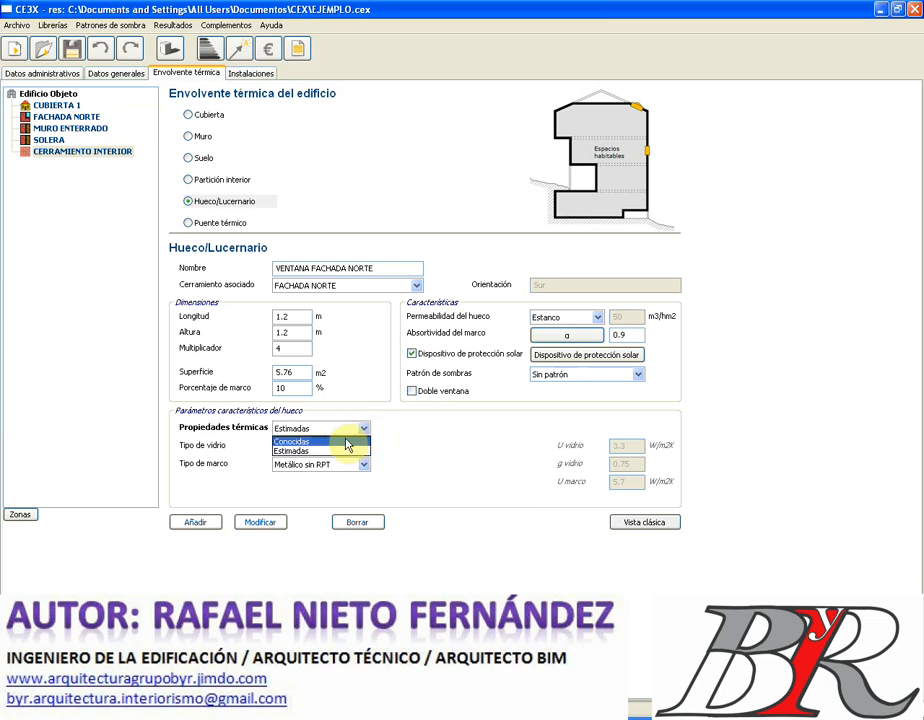
left_click(345, 441)
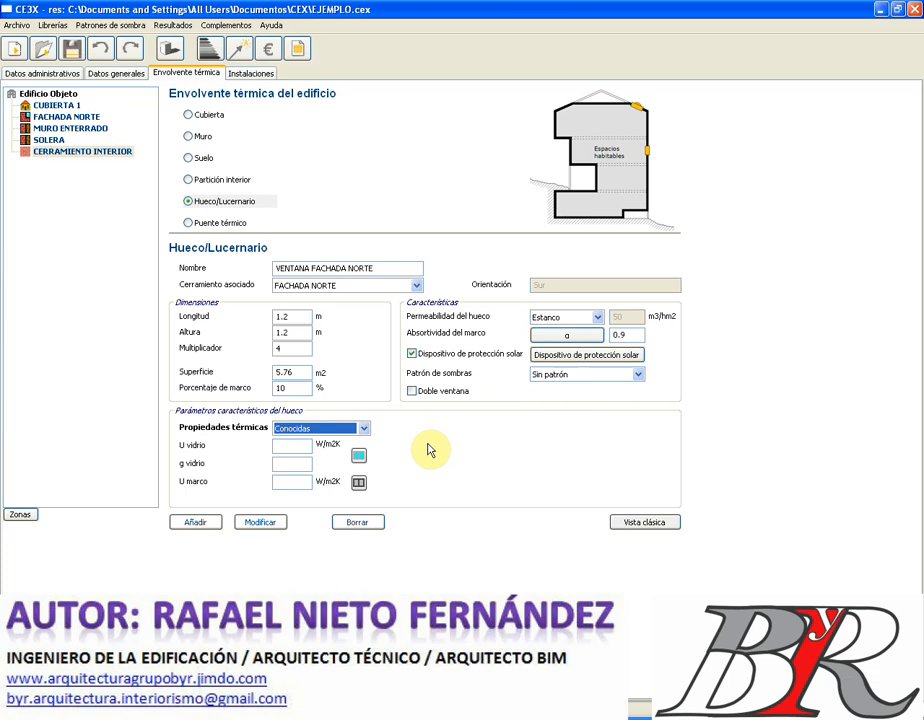
left_click(290, 447)
type("DDD")
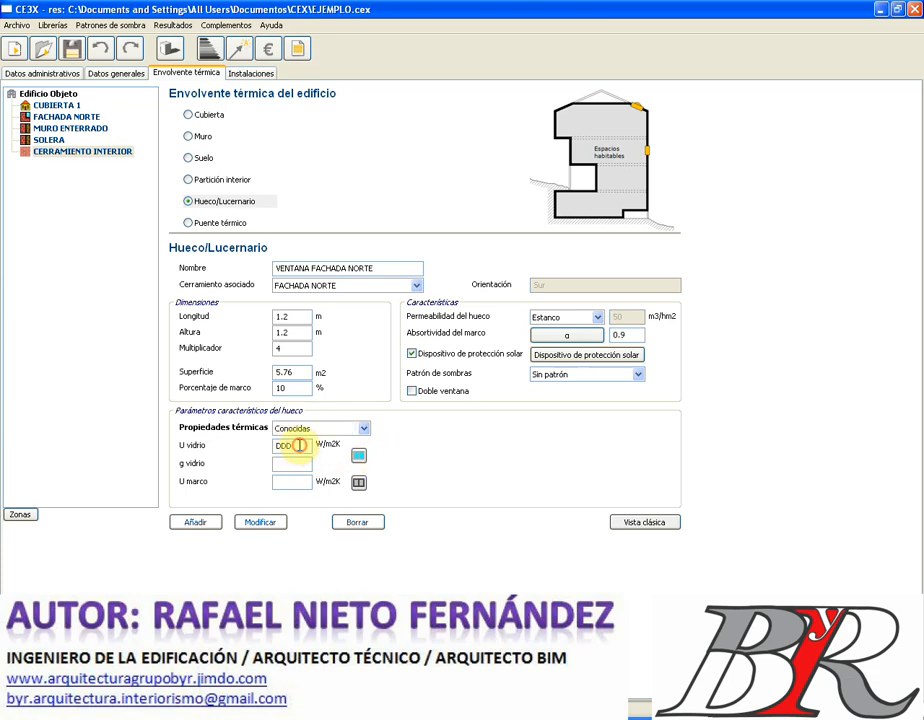
left_click(290, 464)
type("DD")
left_click(293, 481)
type("DD")
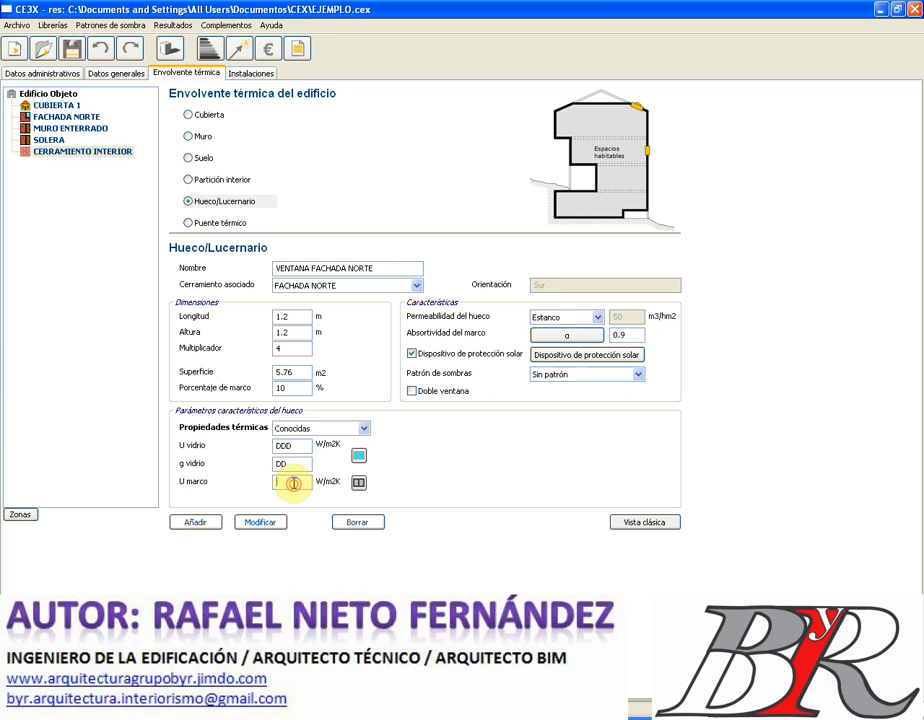
- Clear the frame U, glass g and glass U fields so they are empty
double_click(293, 482)
key("BackSpace")
double_click(287, 465)
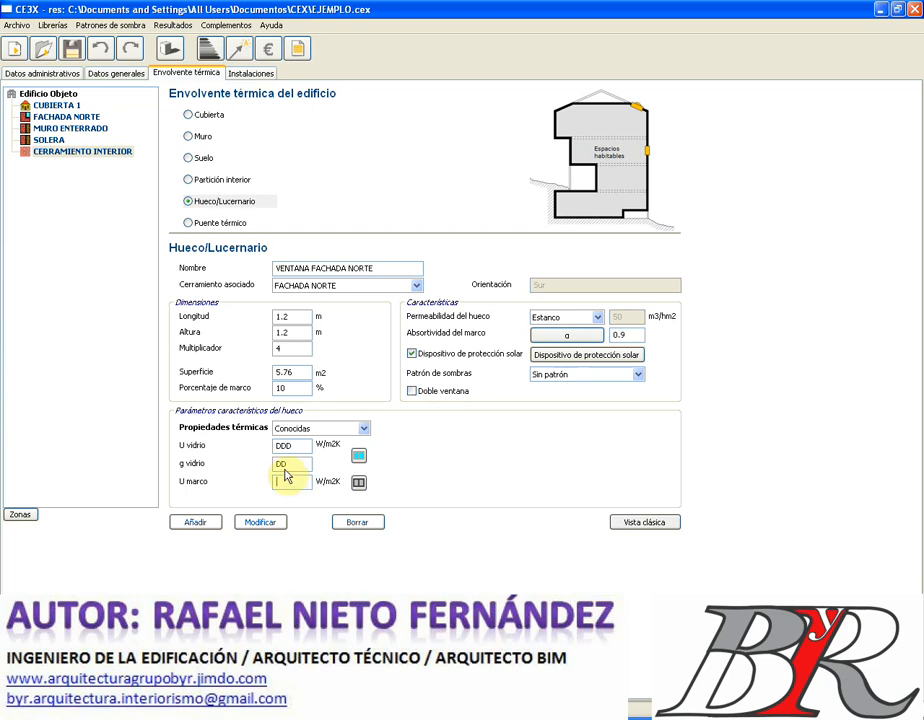
key("BackSpace")
double_click(286, 448)
key("BackSpace")
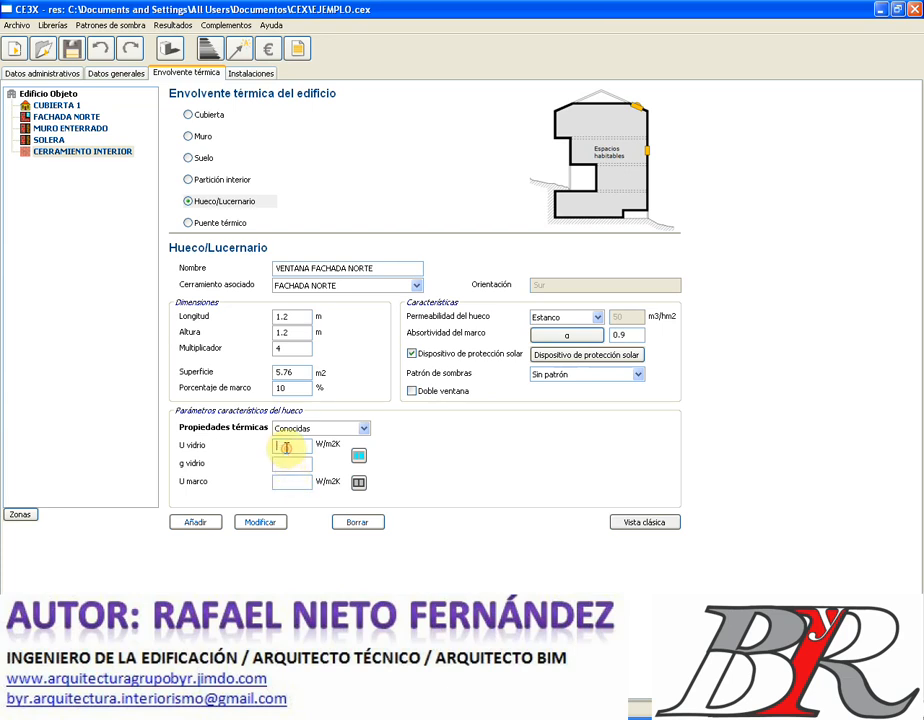
- Load double glazing VER_DC_4-6-4 (U 3.3 W/m2K, g 0.75) from the glass library into the window
left_click(360, 456)
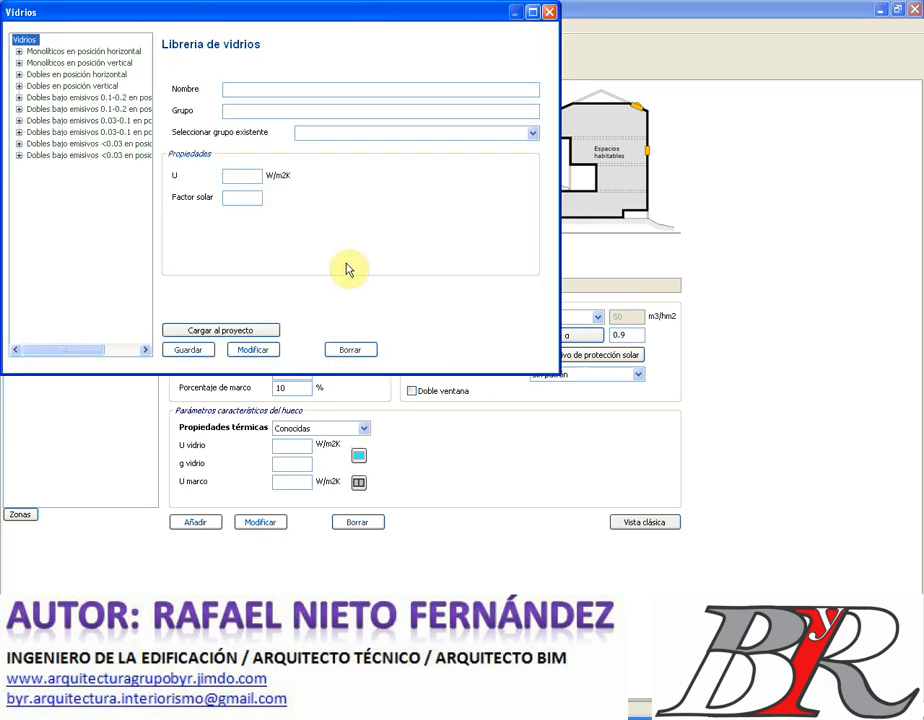
left_click(324, 89)
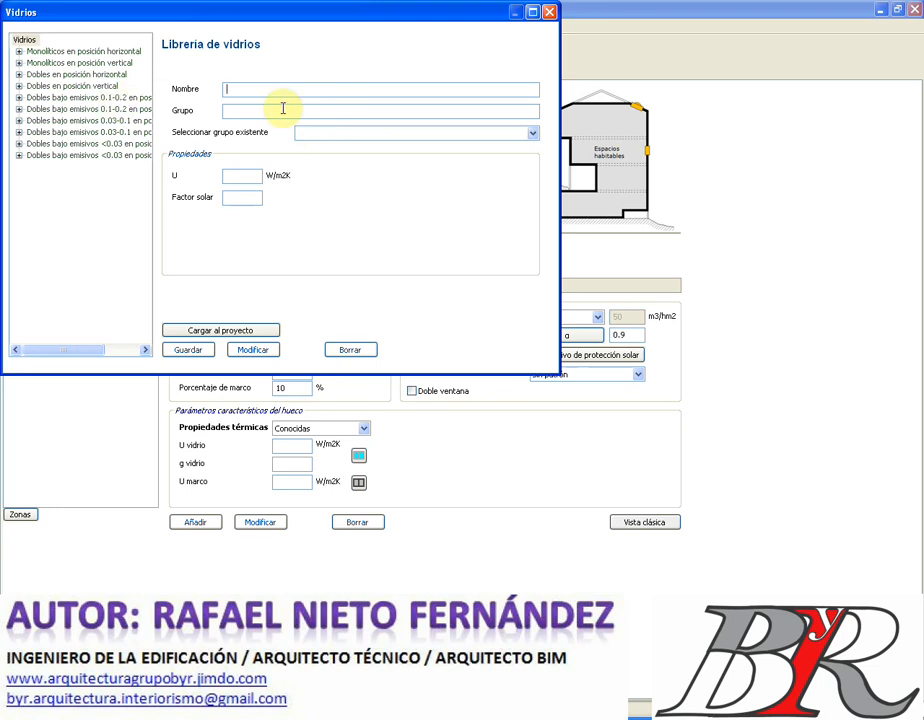
type("VENTANA FACHADA NORTE")
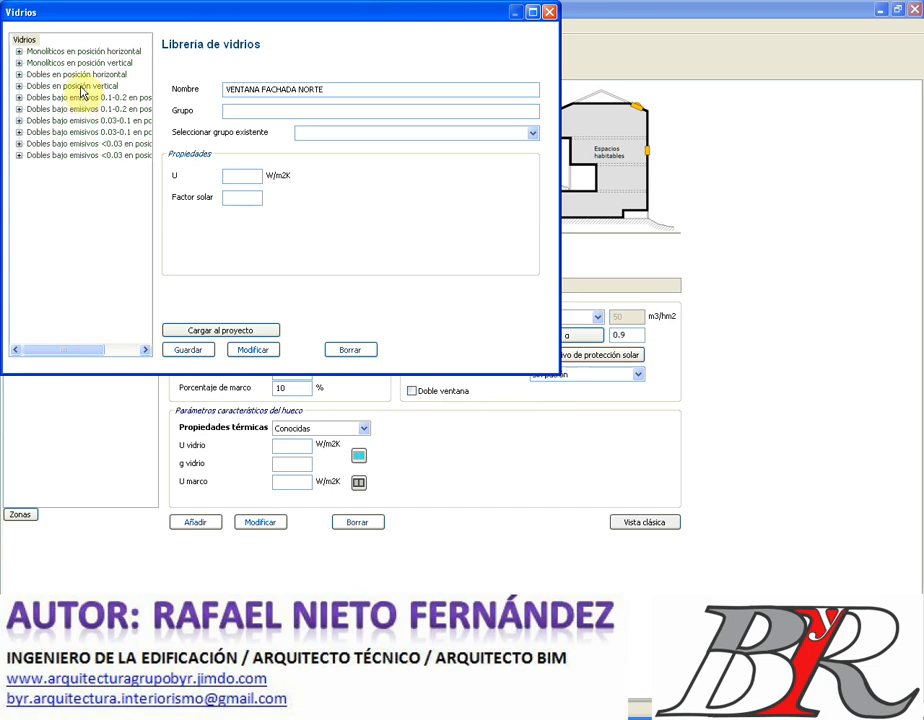
left_click(18, 86)
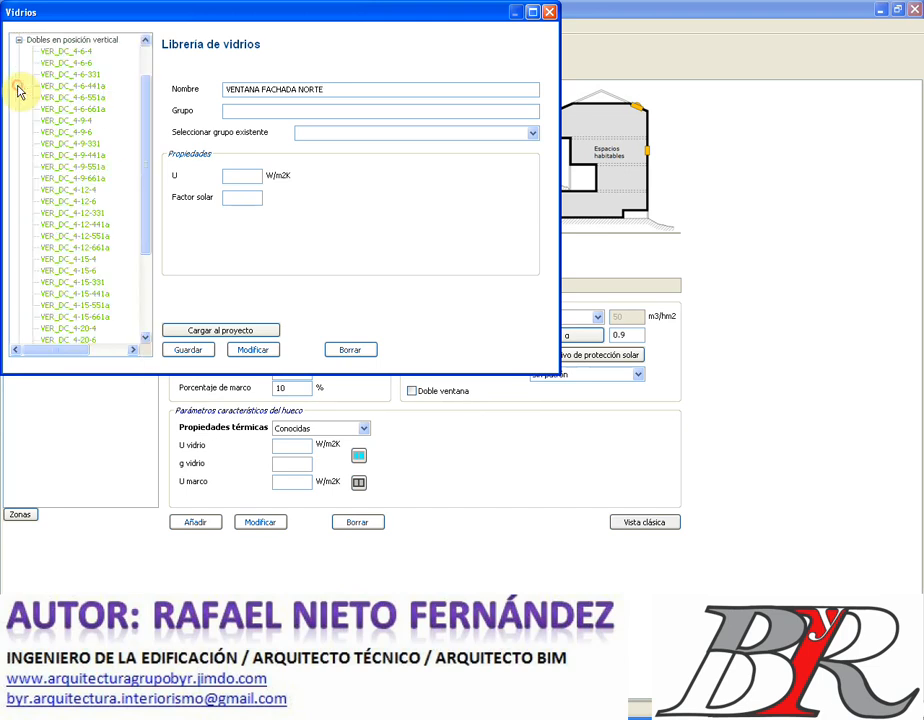
left_click(78, 51)
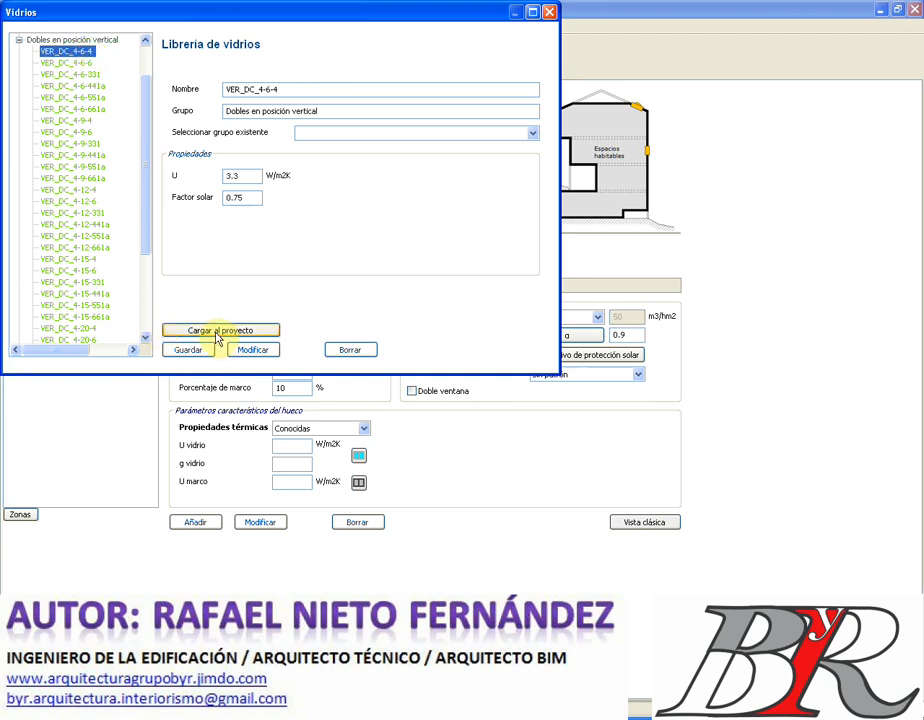
left_click(218, 331)
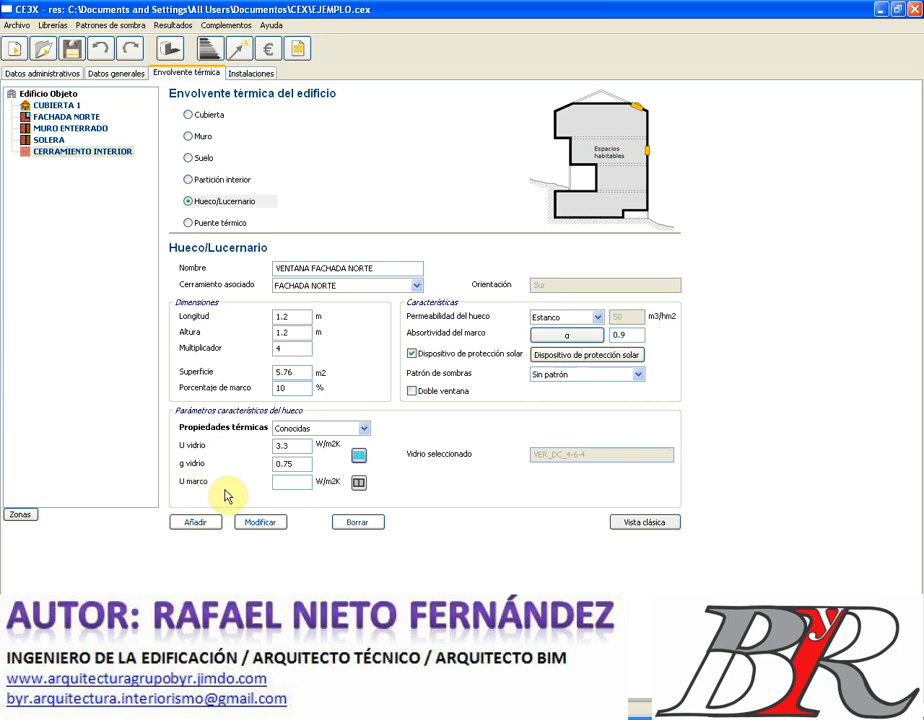
- Load frame HOR_Normal sin rotura de puente térmico (U 7.2, absorptivity 0.7) into the window
left_click(358, 483)
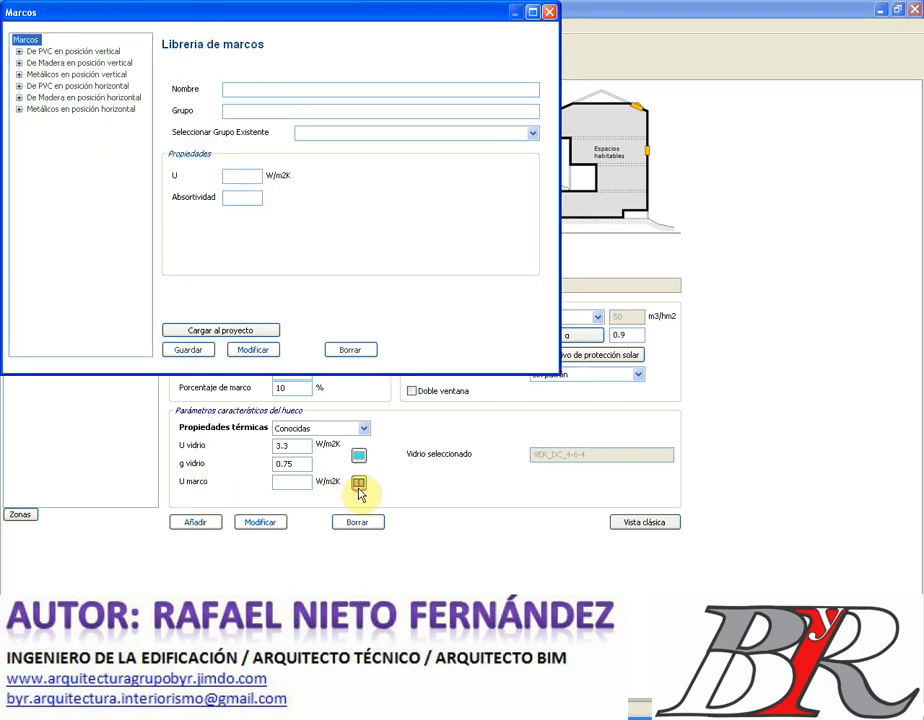
left_click(247, 89)
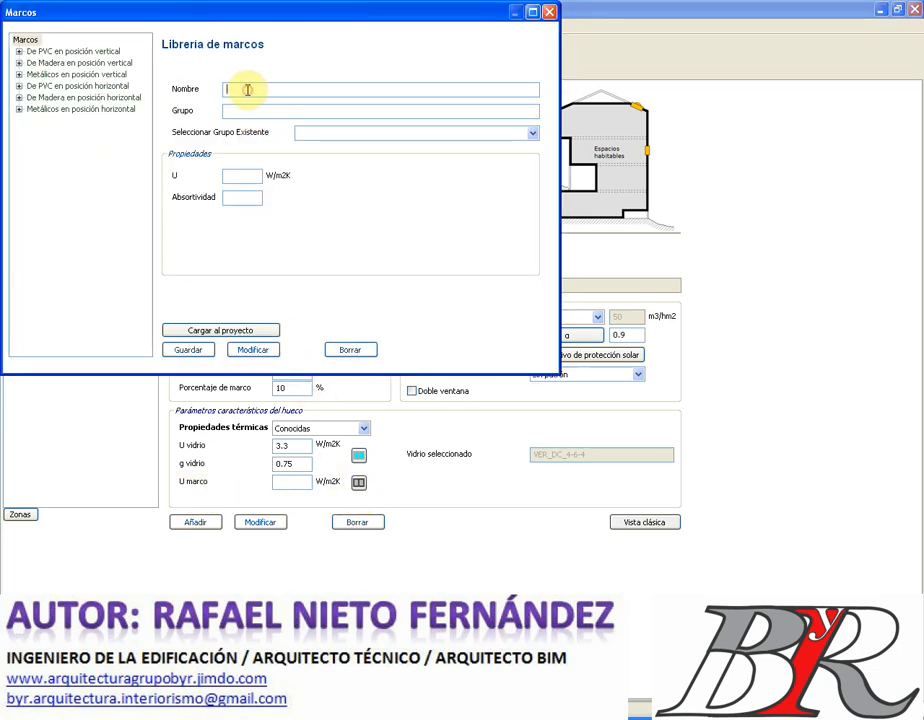
type("MARCO VENTANA")
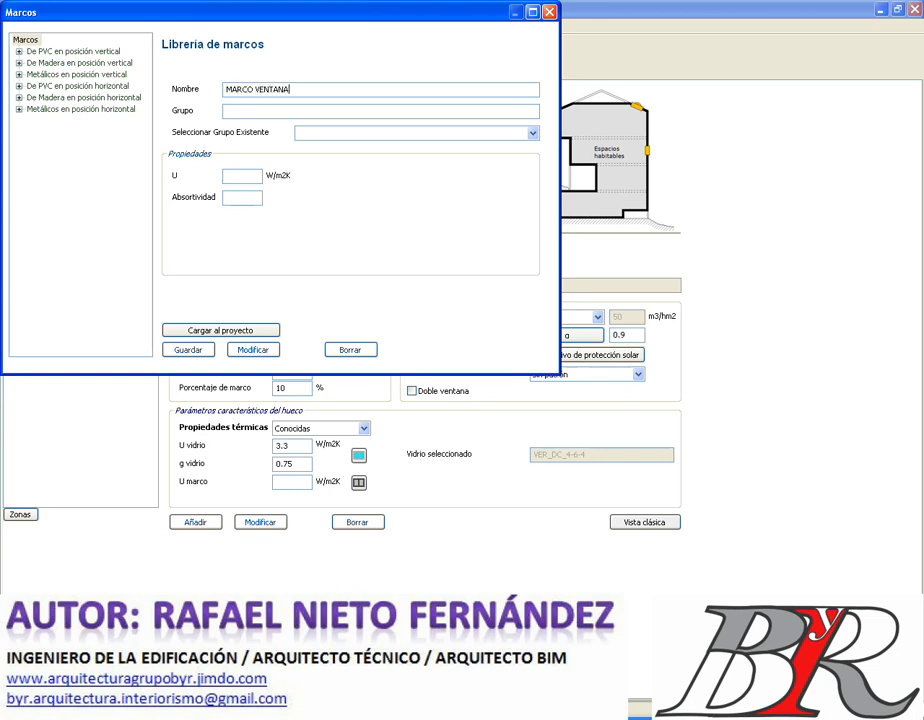
left_click(533, 137)
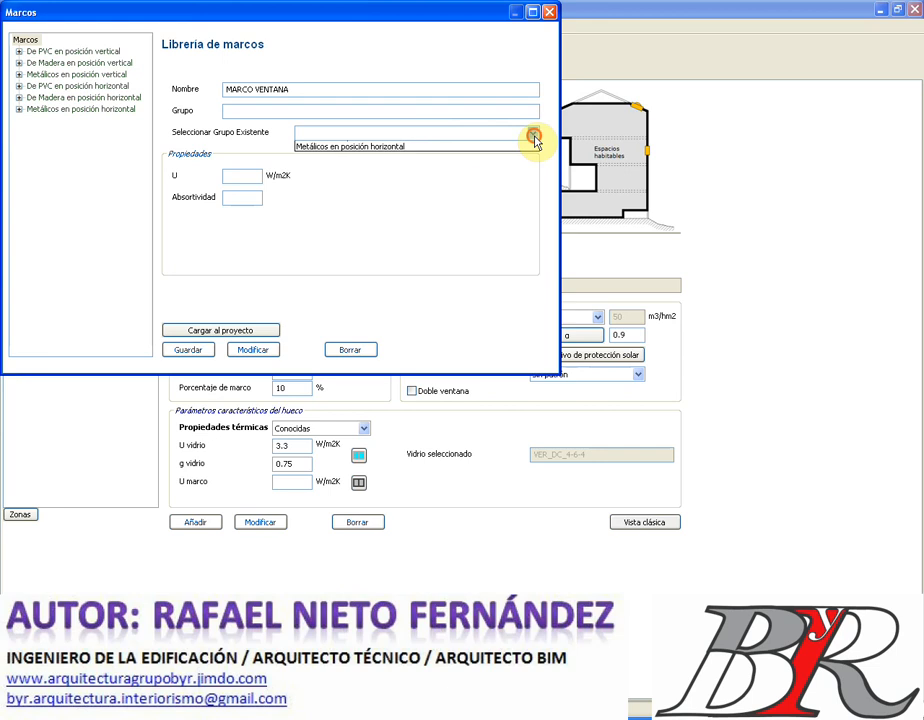
left_click(535, 138)
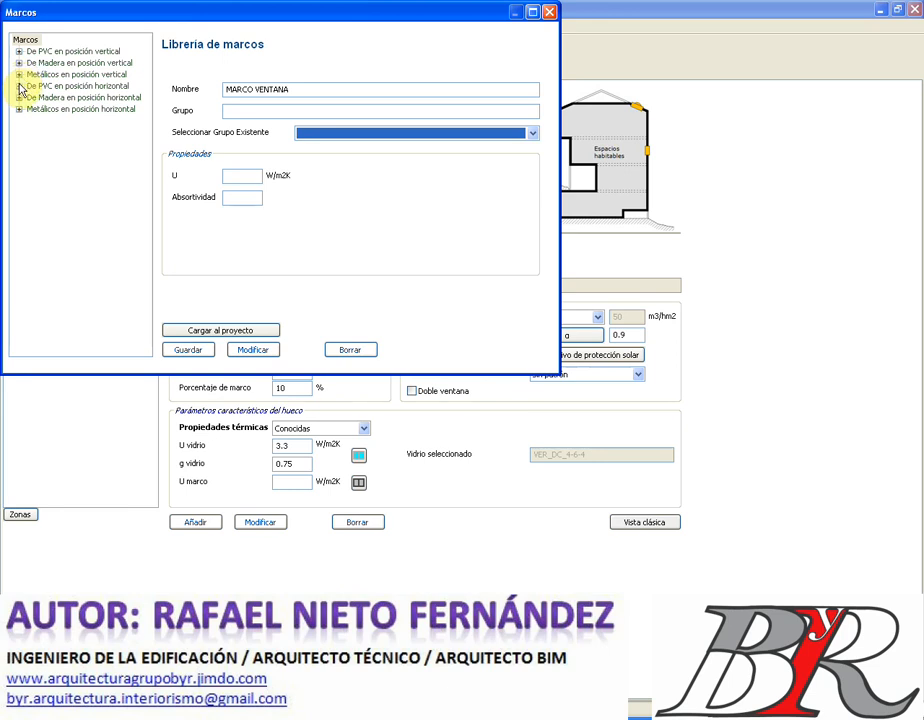
left_click(19, 109)
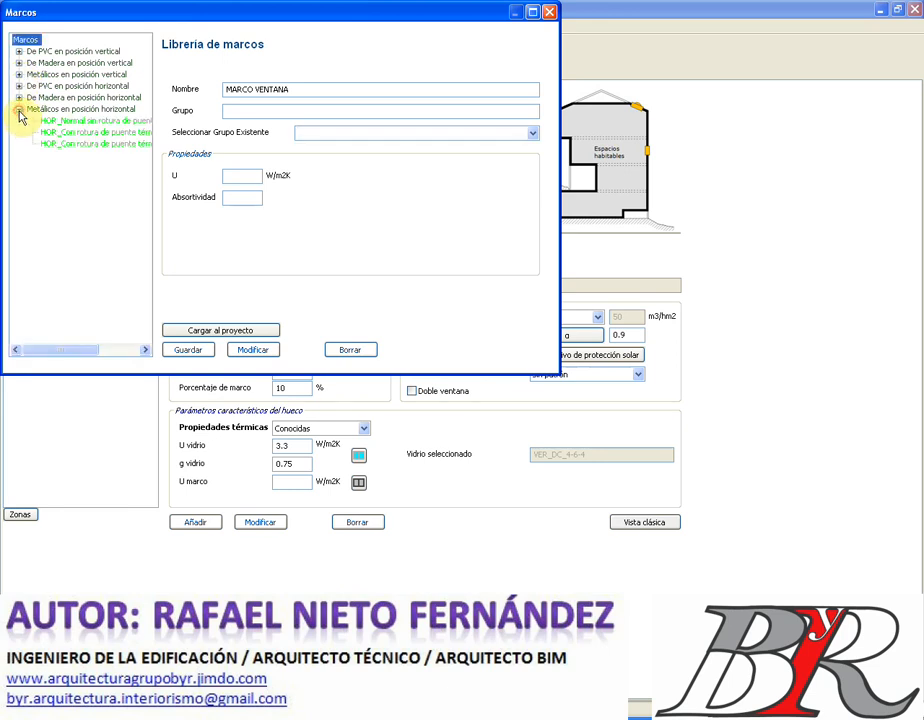
left_click(85, 124)
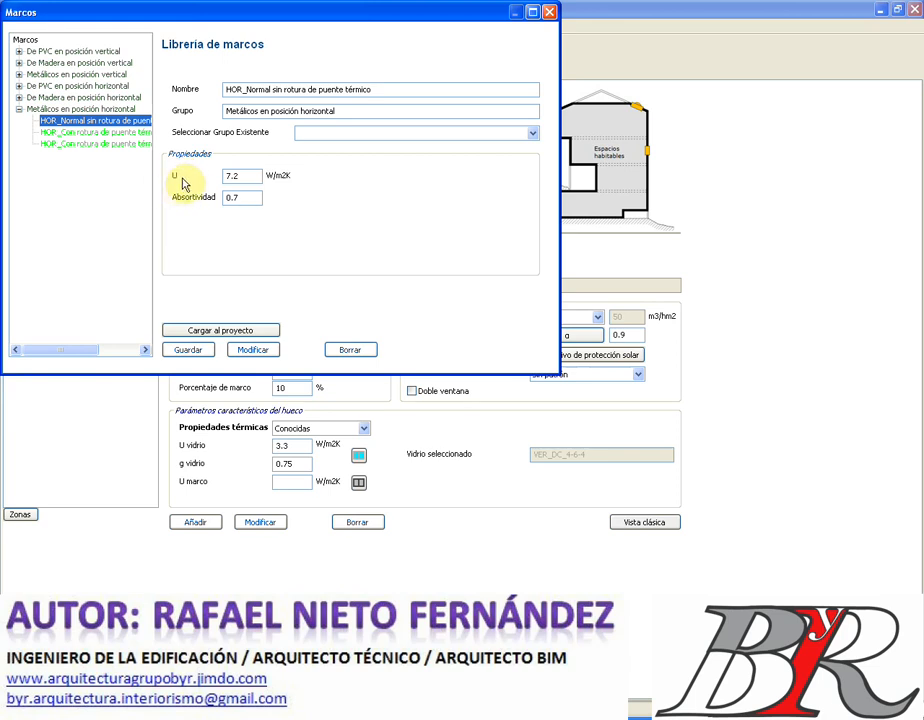
double_click(236, 176)
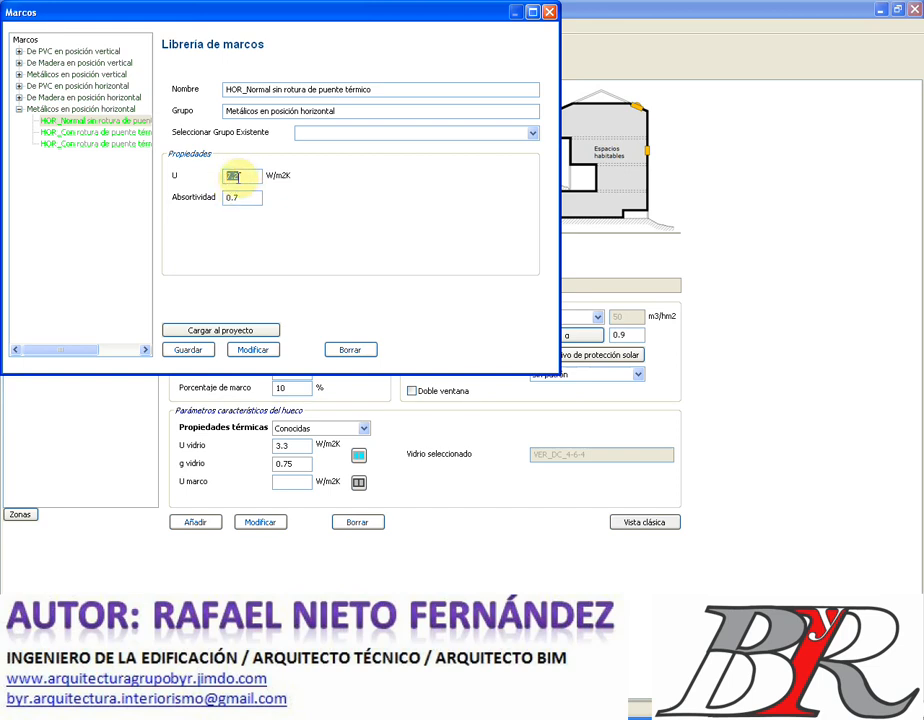
left_click(195, 330)
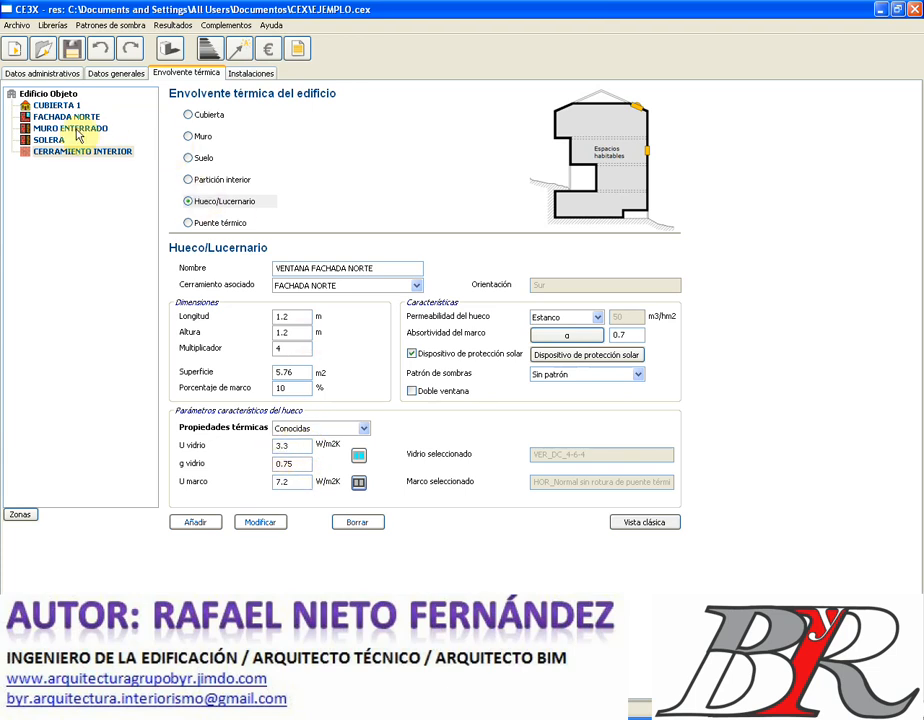
- Add VENTANA FACHADA NORTE under FACHADA NORTE, then switch to the Puente térmico form
left_click(195, 523)
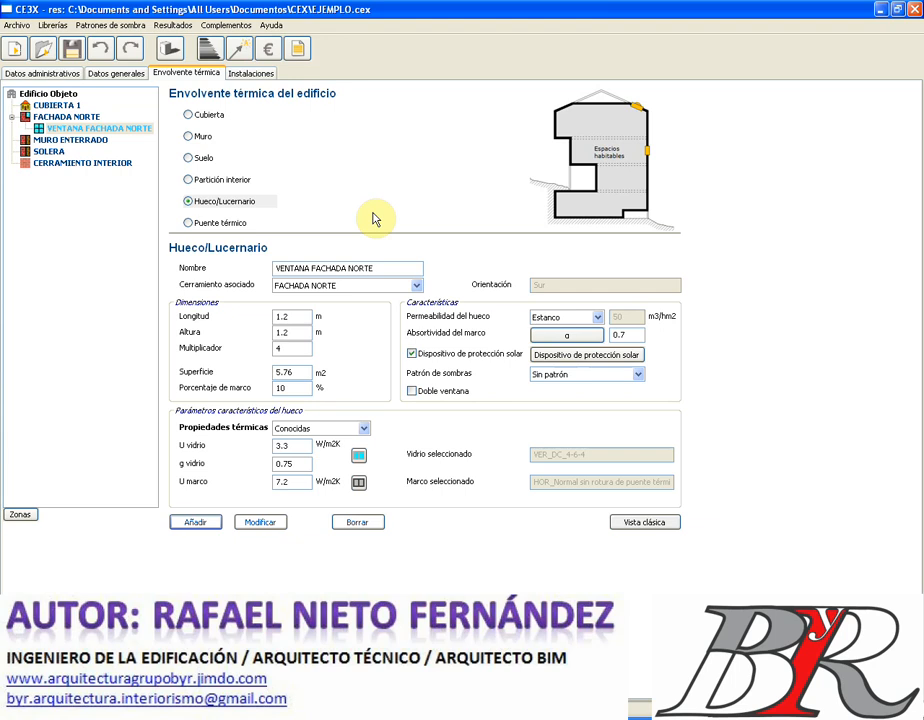
left_click(417, 287)
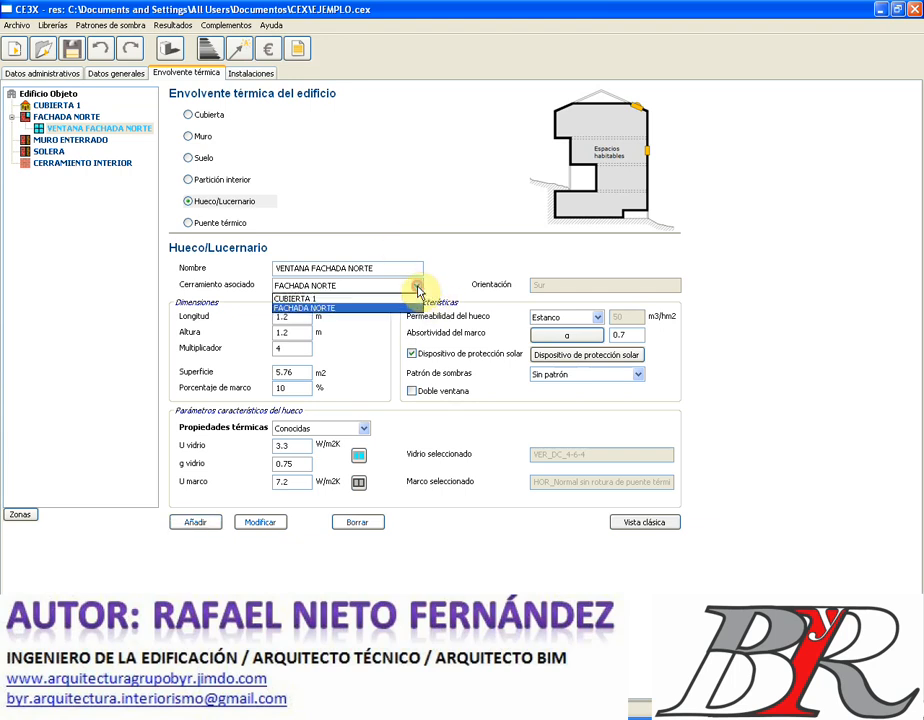
left_click(417, 287)
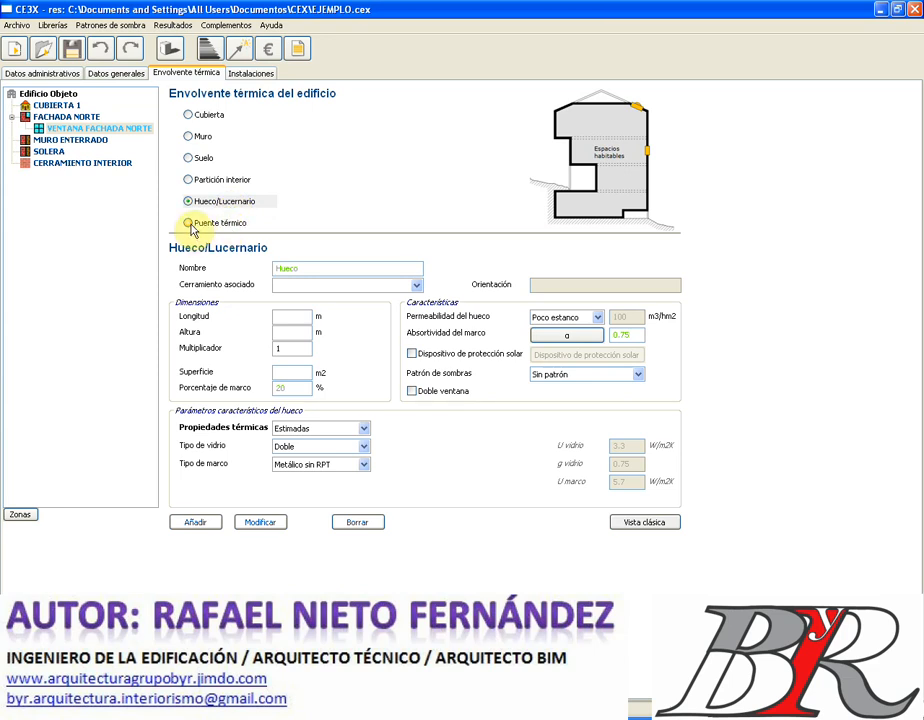
left_click(188, 223)
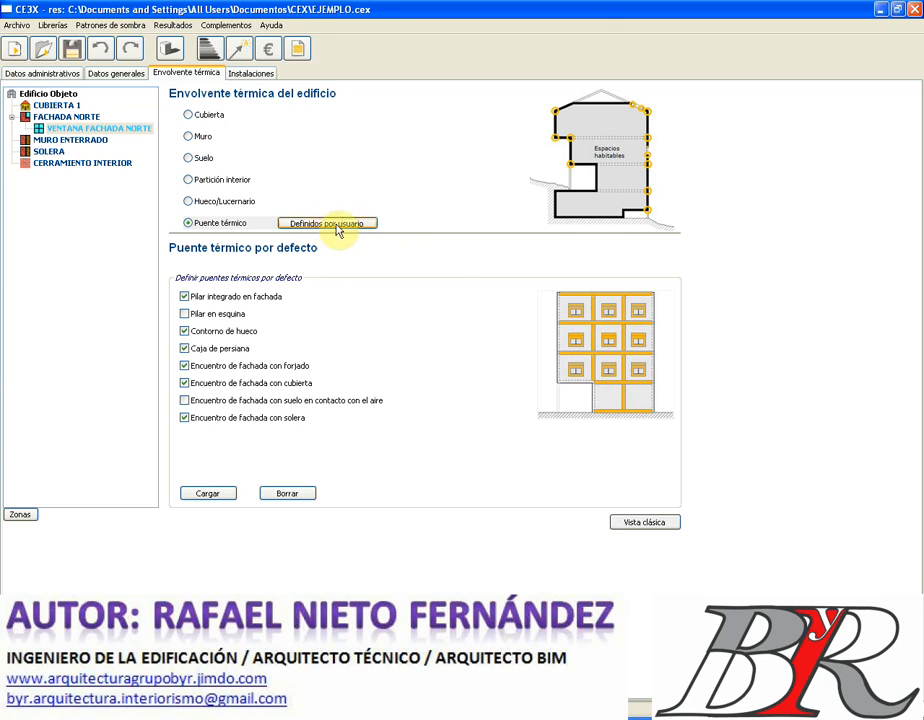
- Switch thermal bridges from the defaults to Definidos por usuario
left_click(336, 226)
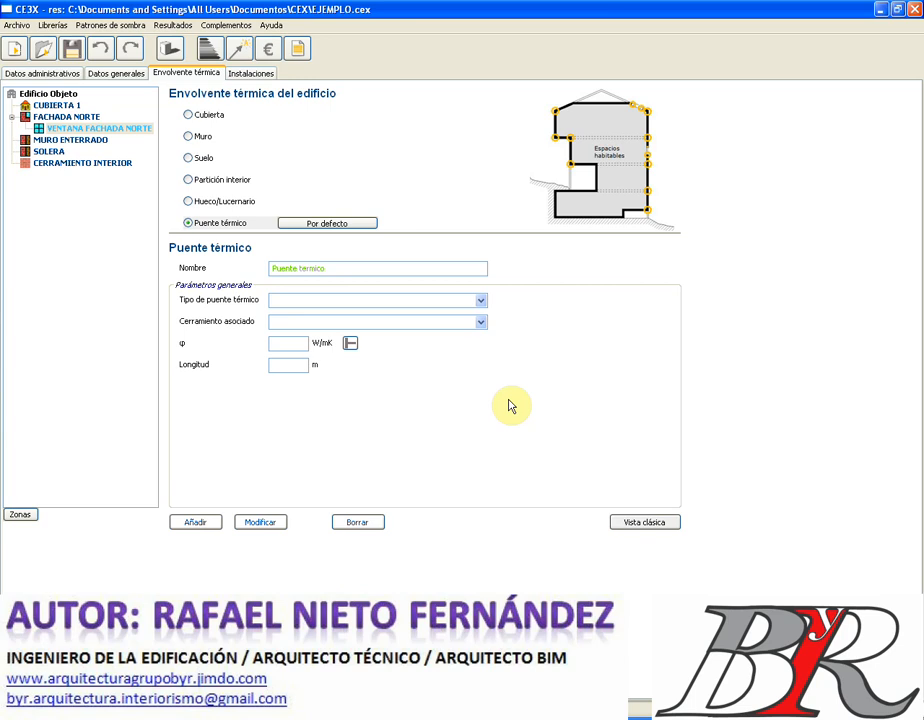
- Rename the thermal bridge to 'PUENTE TÉRMICO PILAR FACHADA'
double_click(326, 266)
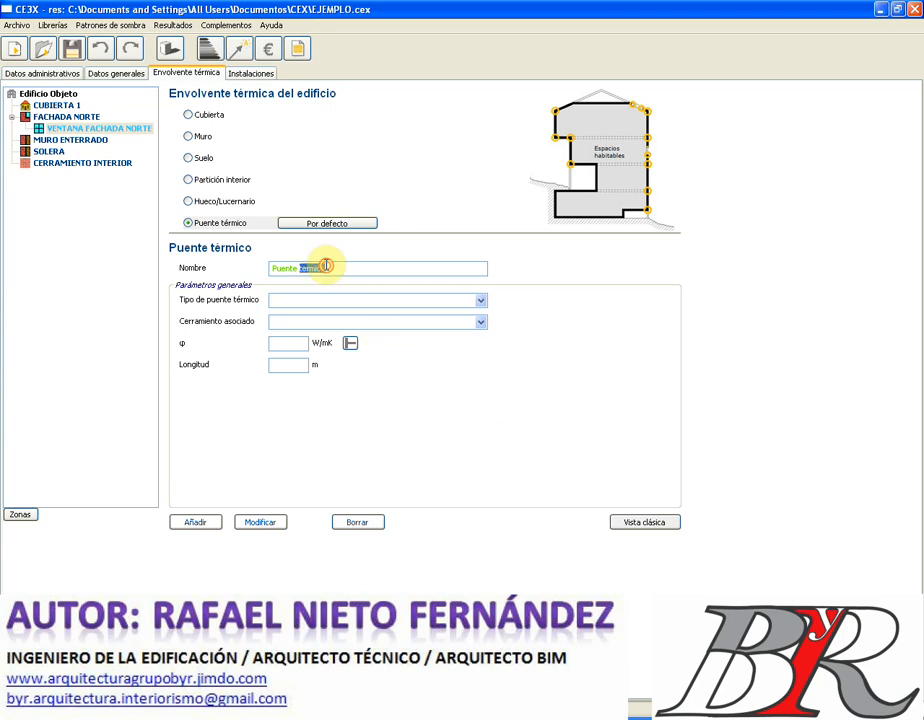
left_click(326, 266)
left_click_drag(326, 266, 252, 264)
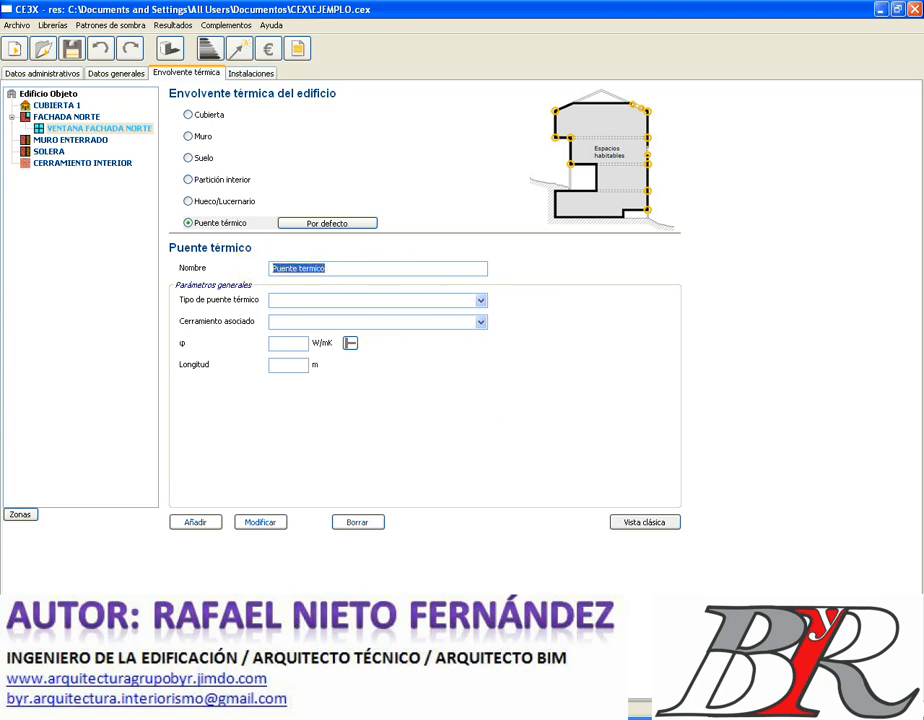
type("PUENTE TÉRMICO PI")
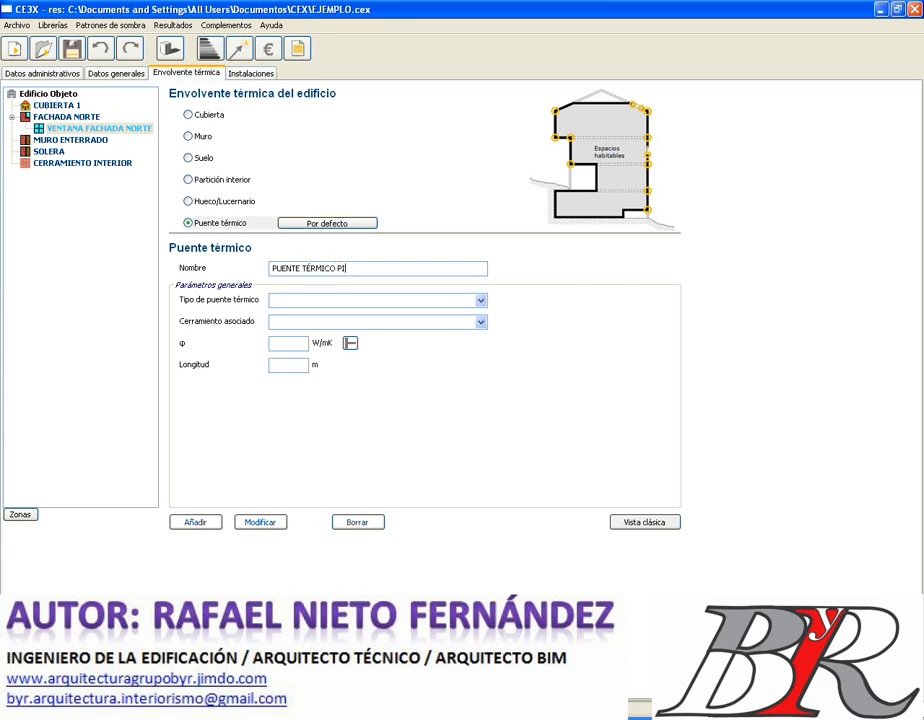
type("LAR FACHADA")
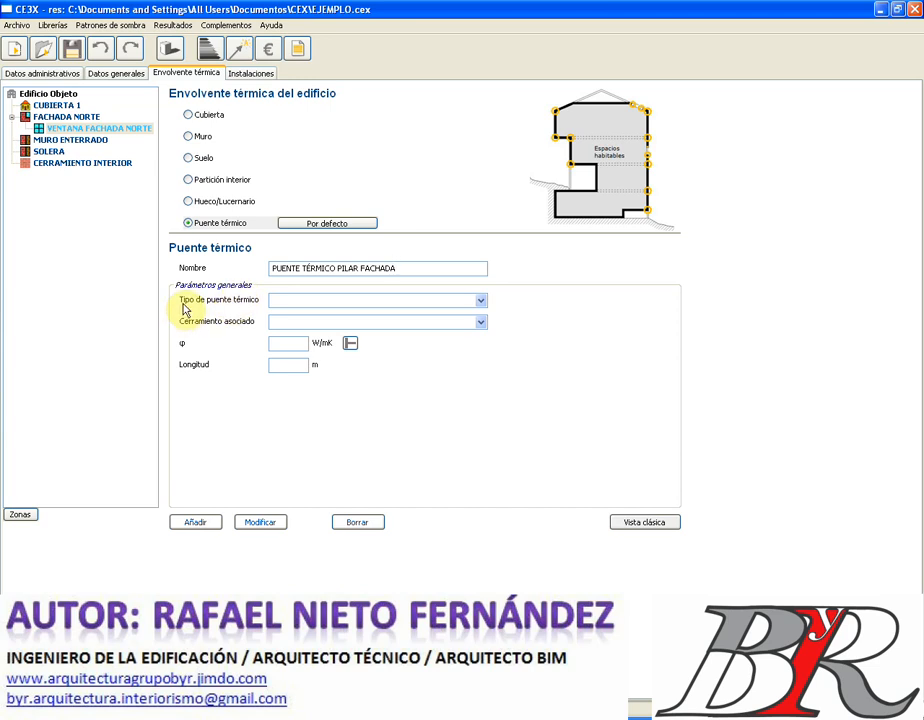
- Set its type to Pilar integrado en fachada and attach it to FACHADA NORTE
left_click(479, 302)
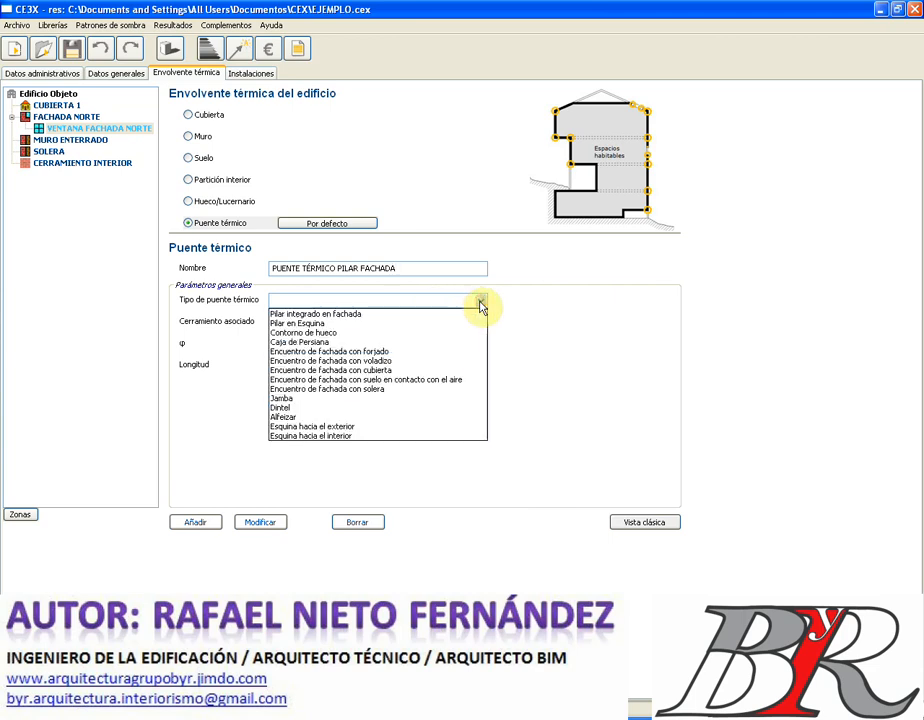
left_click(343, 316)
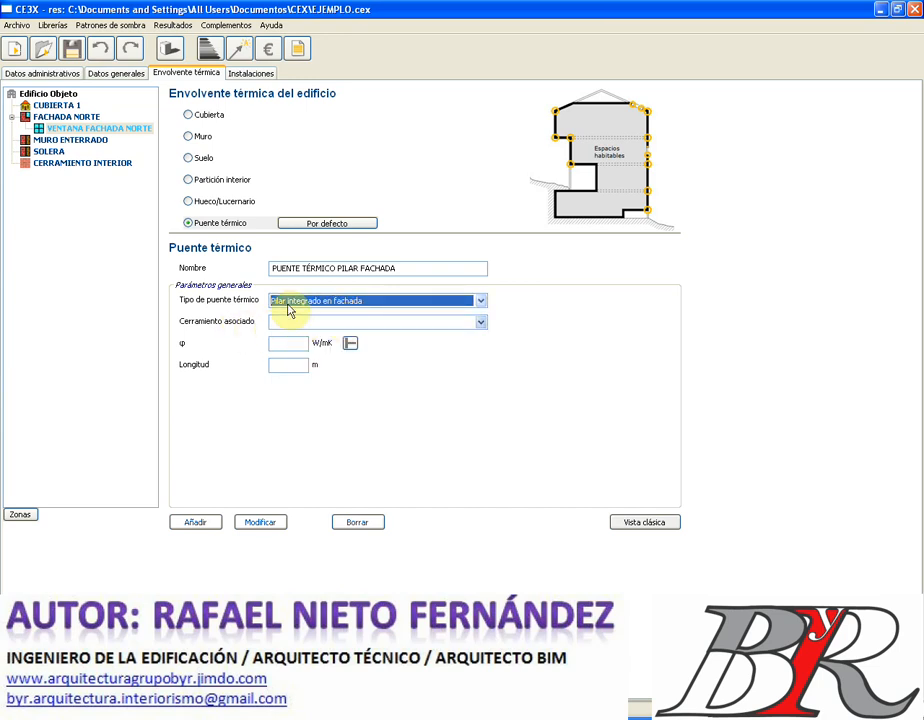
left_click(480, 322)
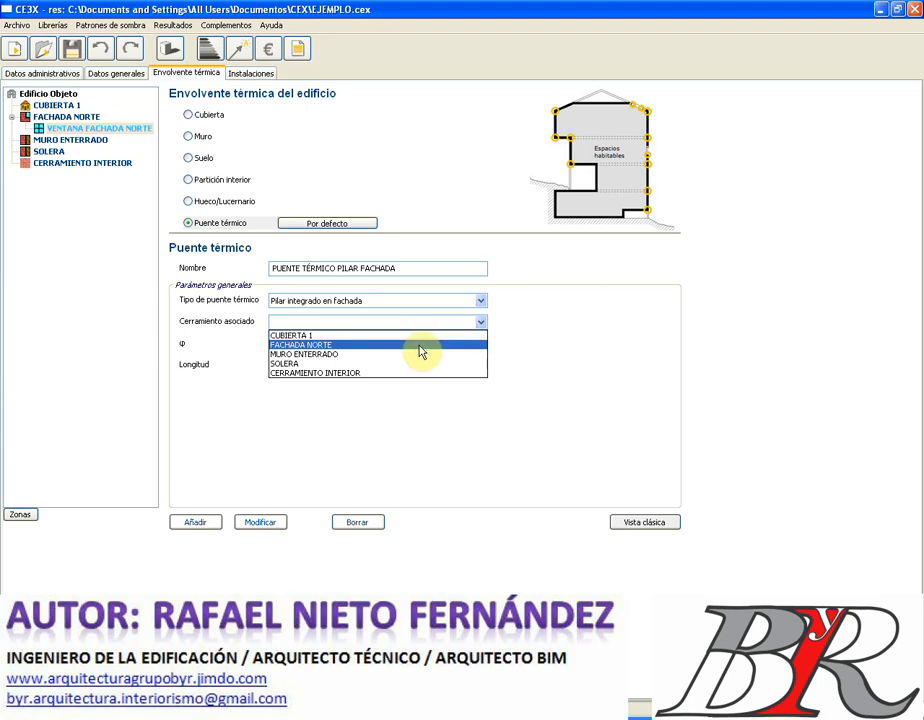
left_click(420, 349)
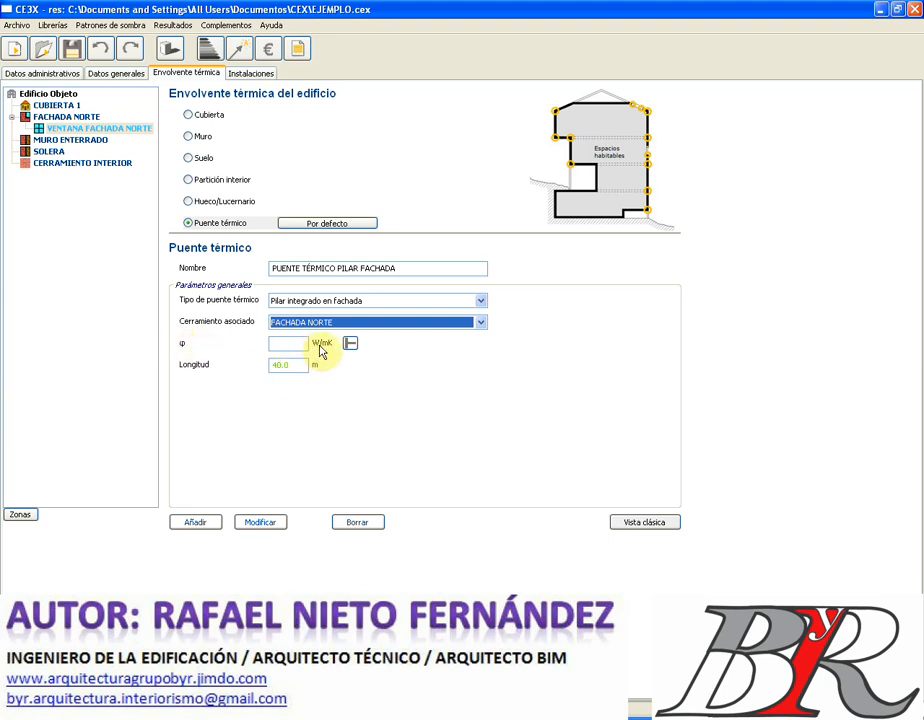
left_click(281, 344)
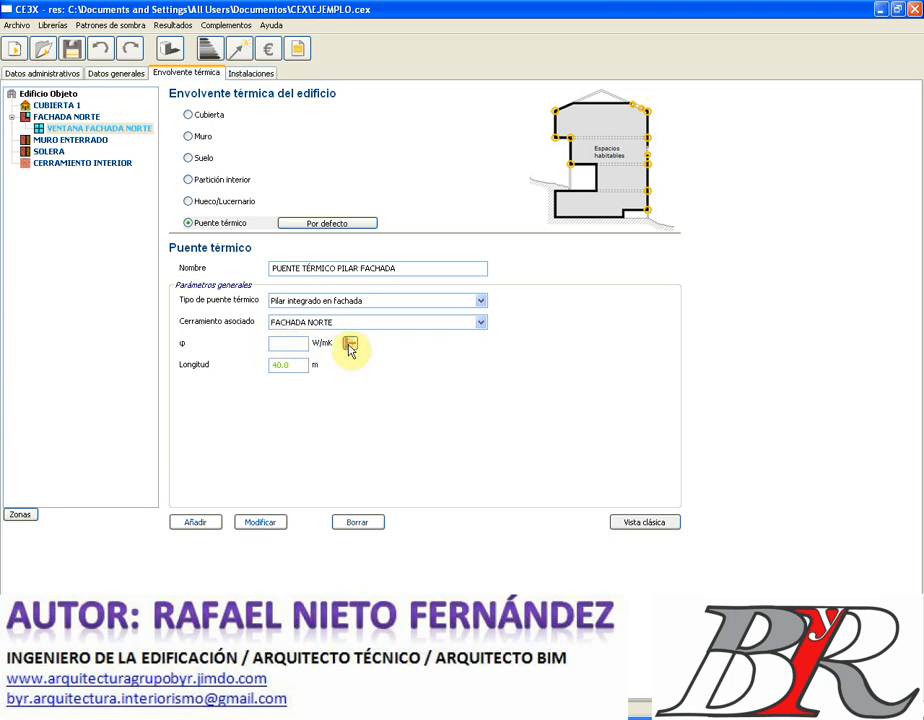
left_click(350, 345)
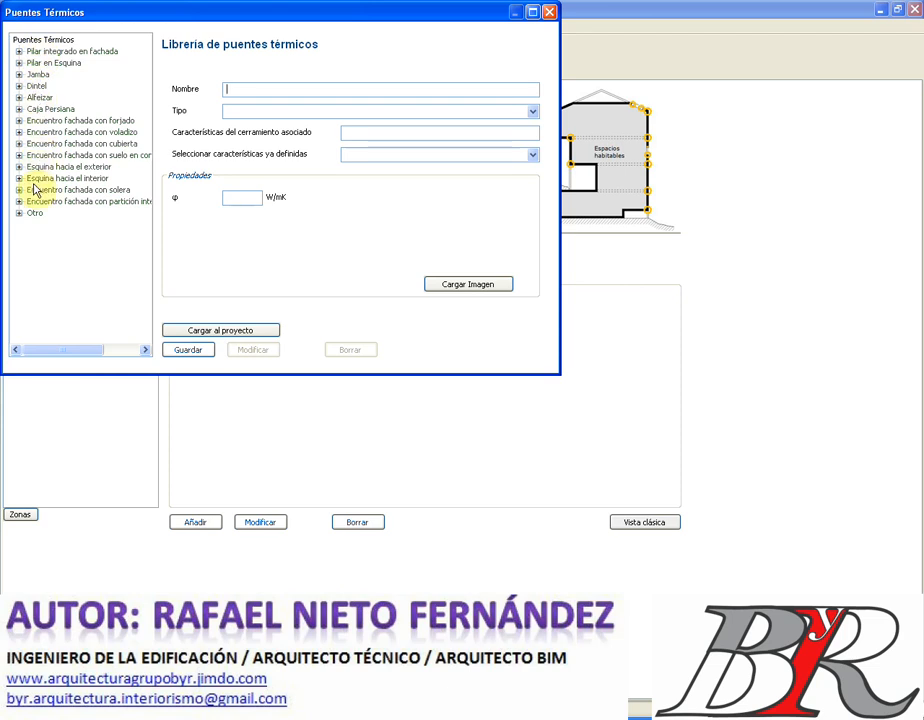
- Filter the bridge library to Pilar integrado en fachada and Fachada una hoja con aislamiento el exterior
left_click(235, 88)
type("PUENTE TÉ")
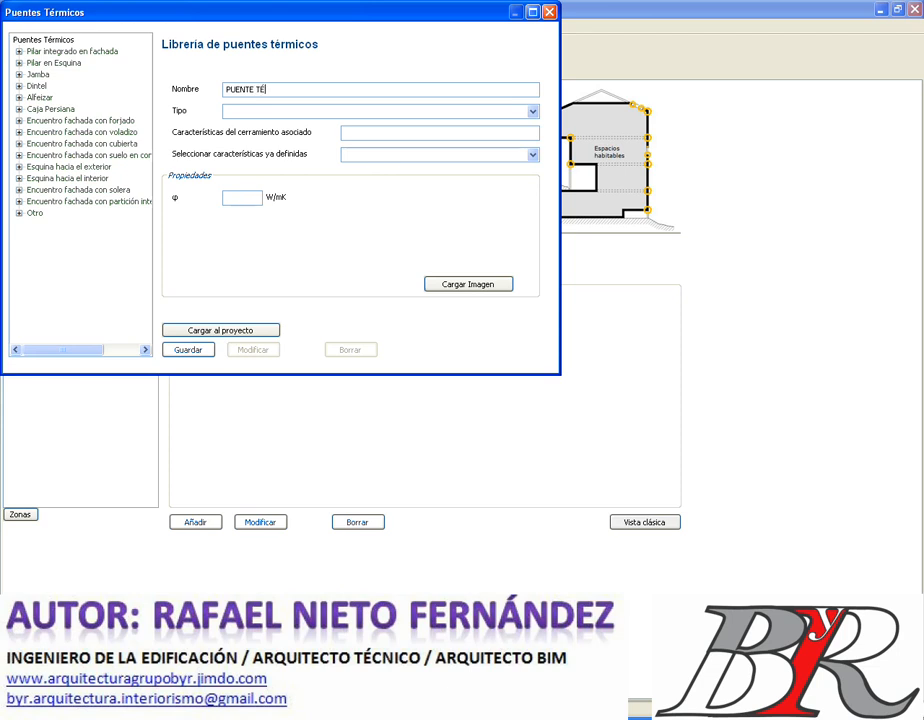
type("RMICO 1")
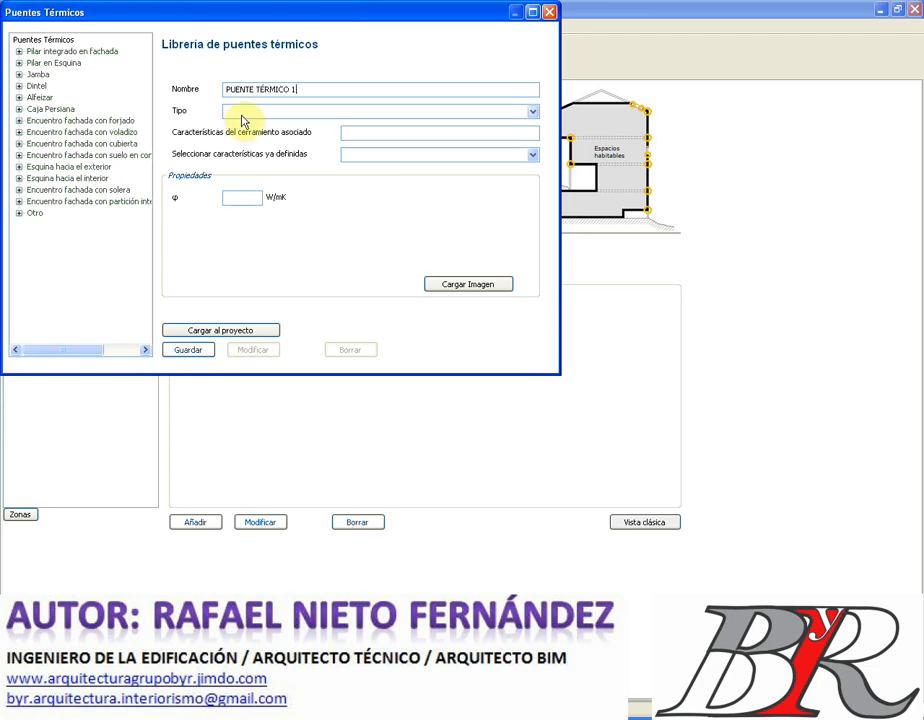
left_click(533, 113)
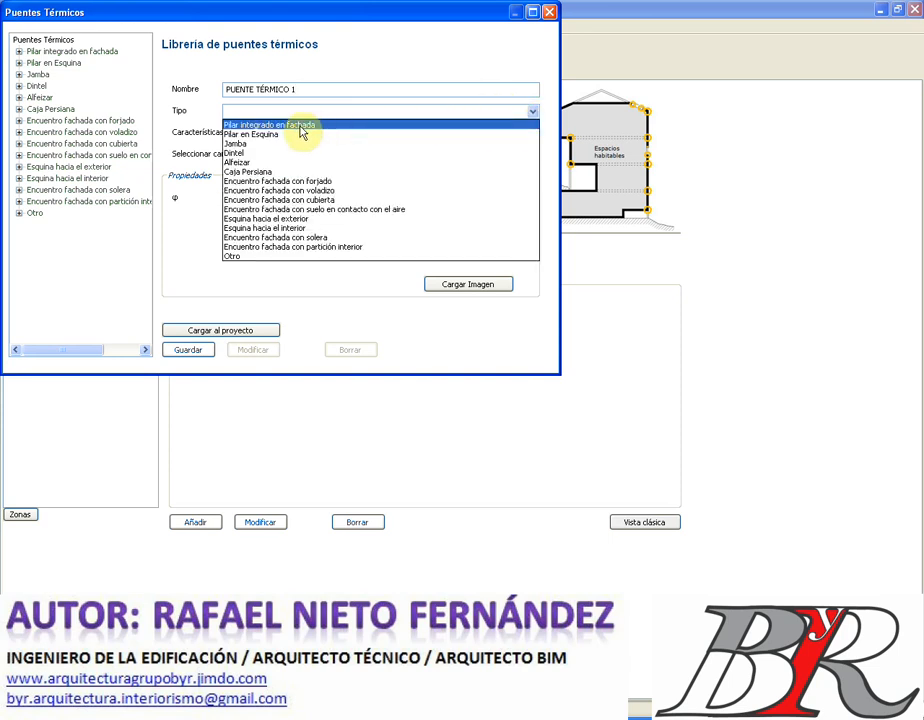
left_click(298, 125)
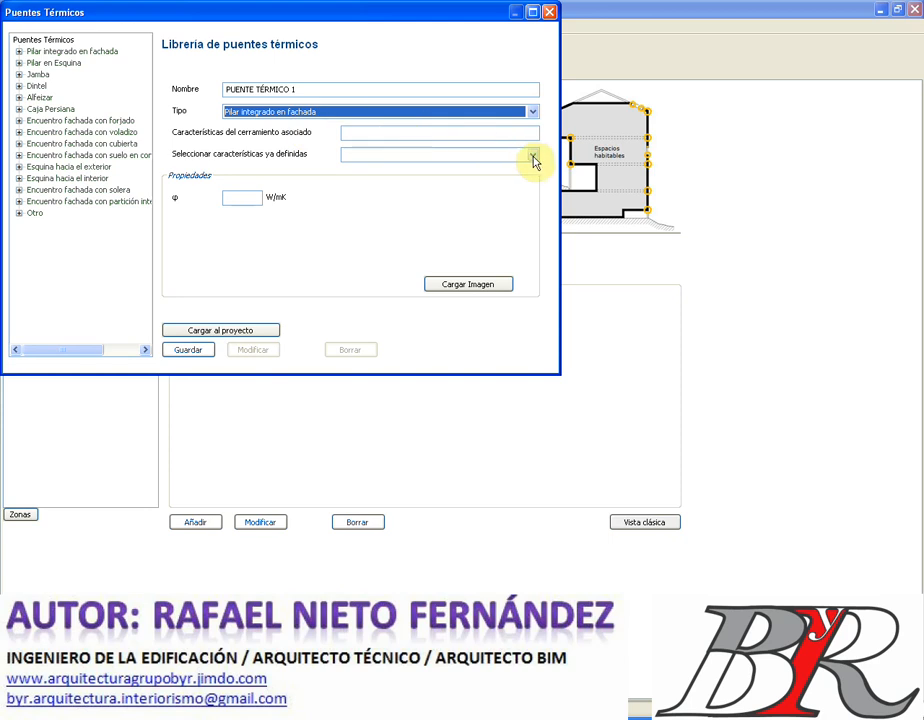
left_click(534, 157)
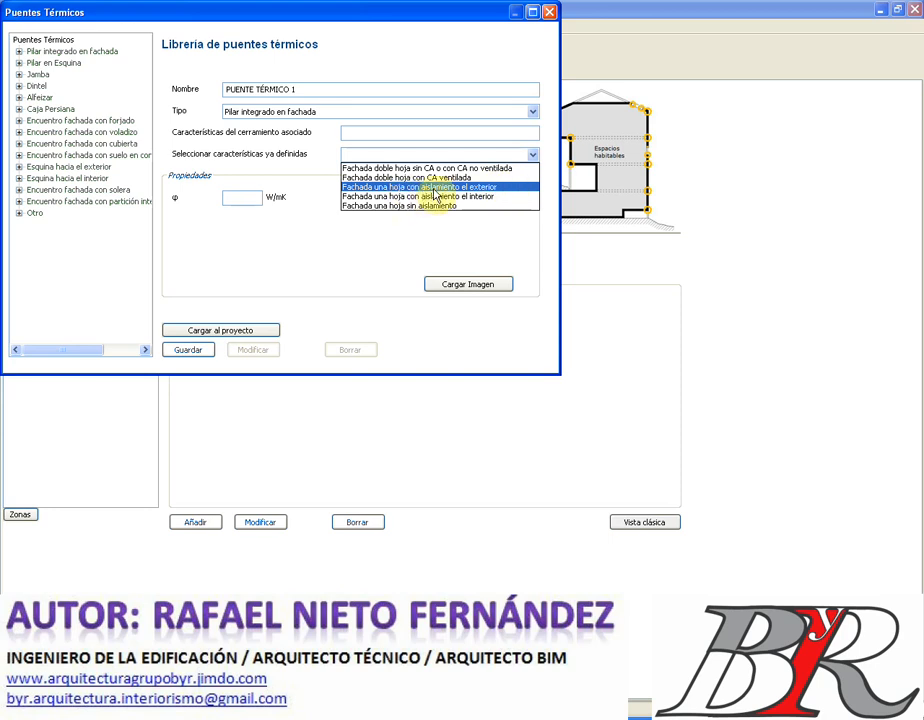
left_click(433, 187)
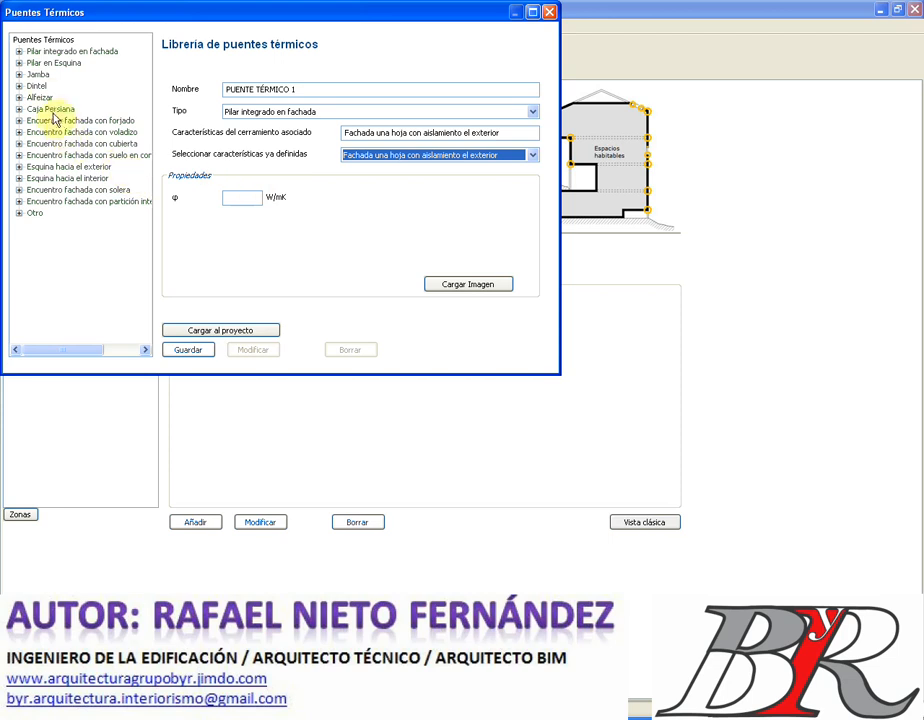
- Load Aislante pasante delante pilar Revestido interior, φ 0.02 W/mK, into the project
left_click(18, 52)
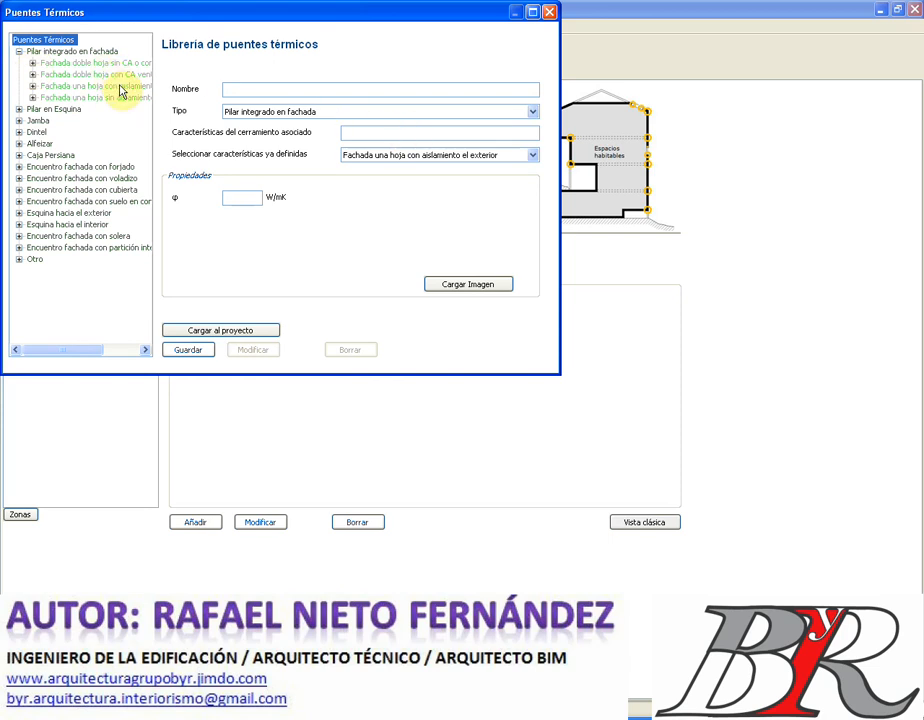
left_click(32, 86)
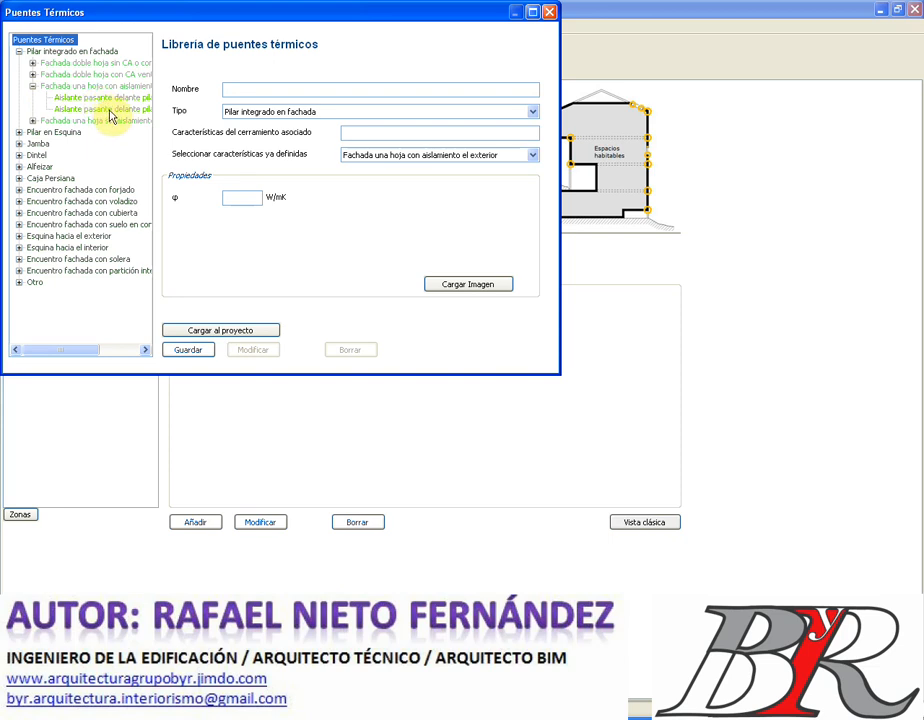
left_click(108, 109)
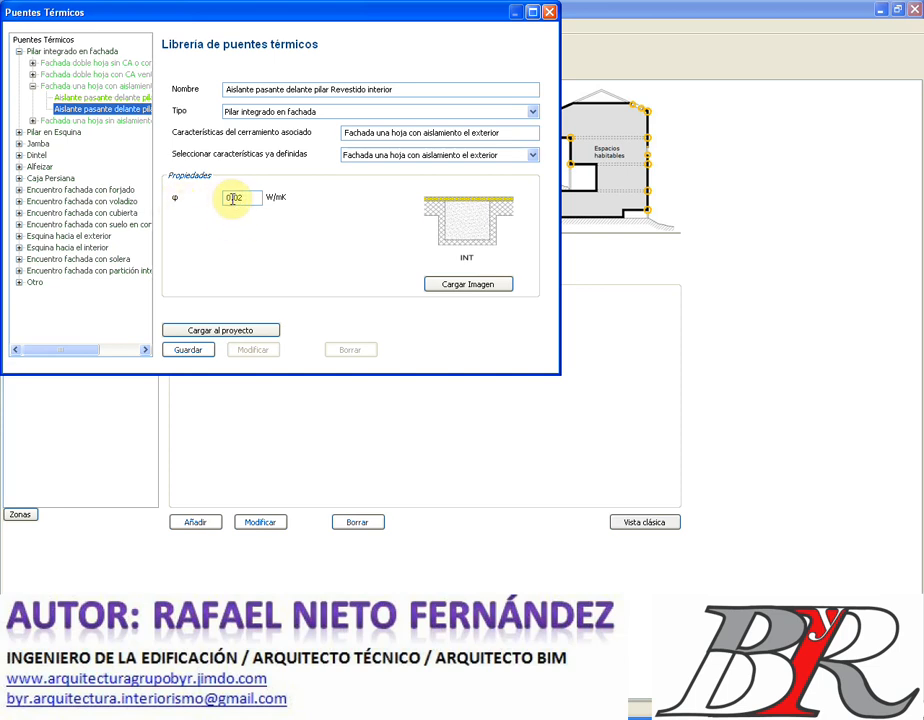
left_click(251, 333)
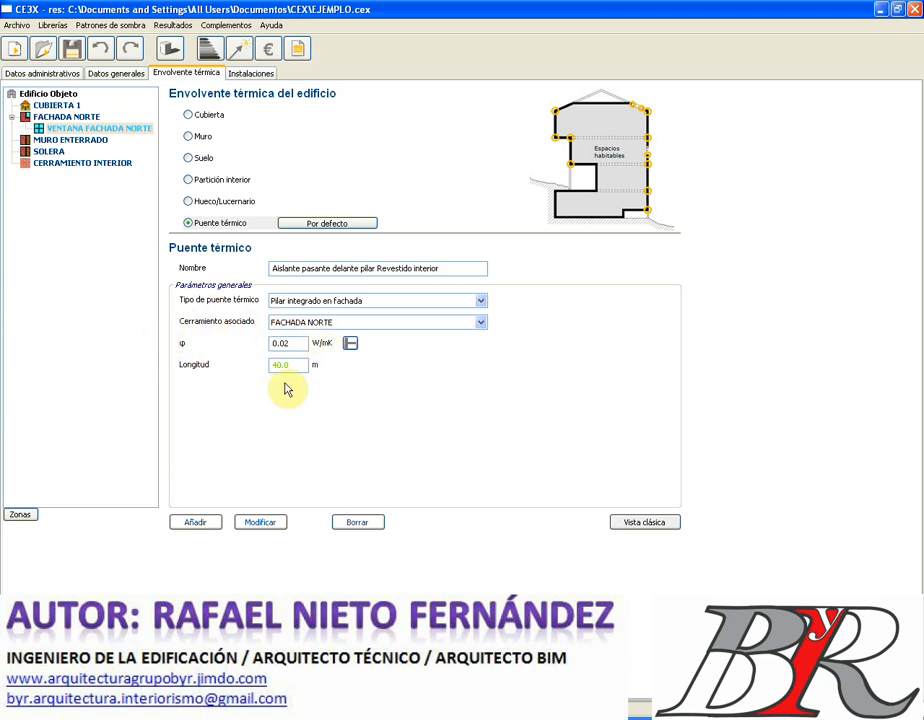
- Add the 40.0 m pillar thermal bridge under FACHADA NORTE
double_click(288, 365)
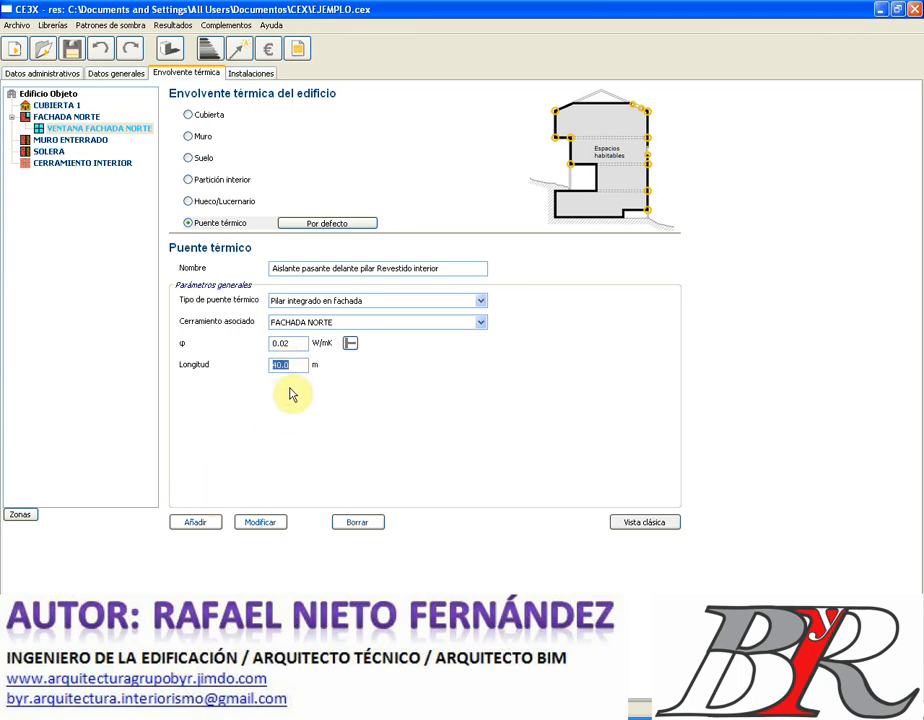
left_click(195, 524)
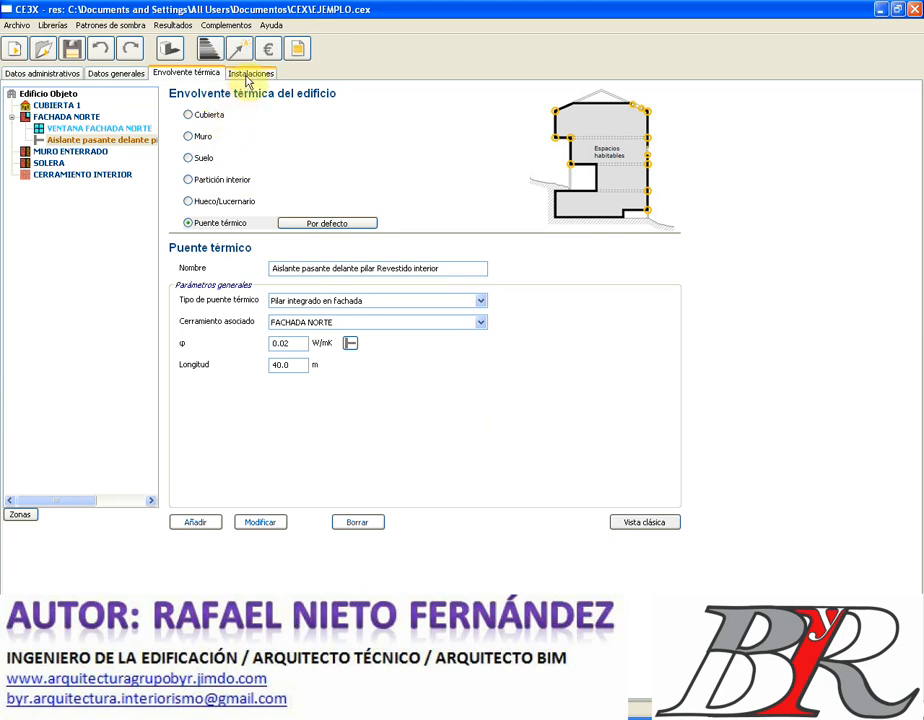
- In Instalaciones, start a mixed heating and ACS equipment named Calefacción y ACS
left_click(247, 78)
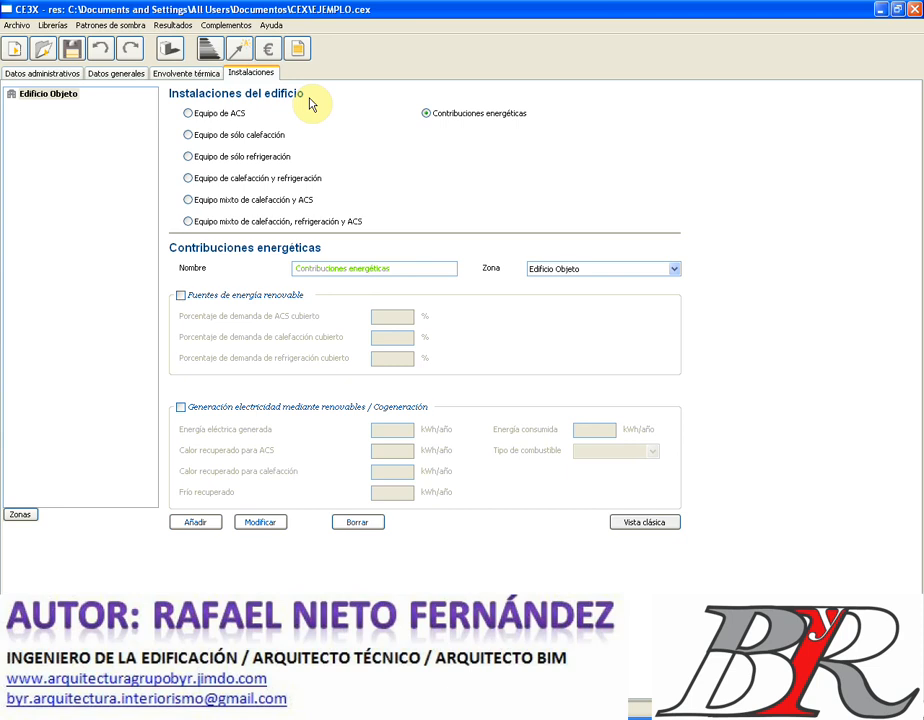
left_click(190, 203)
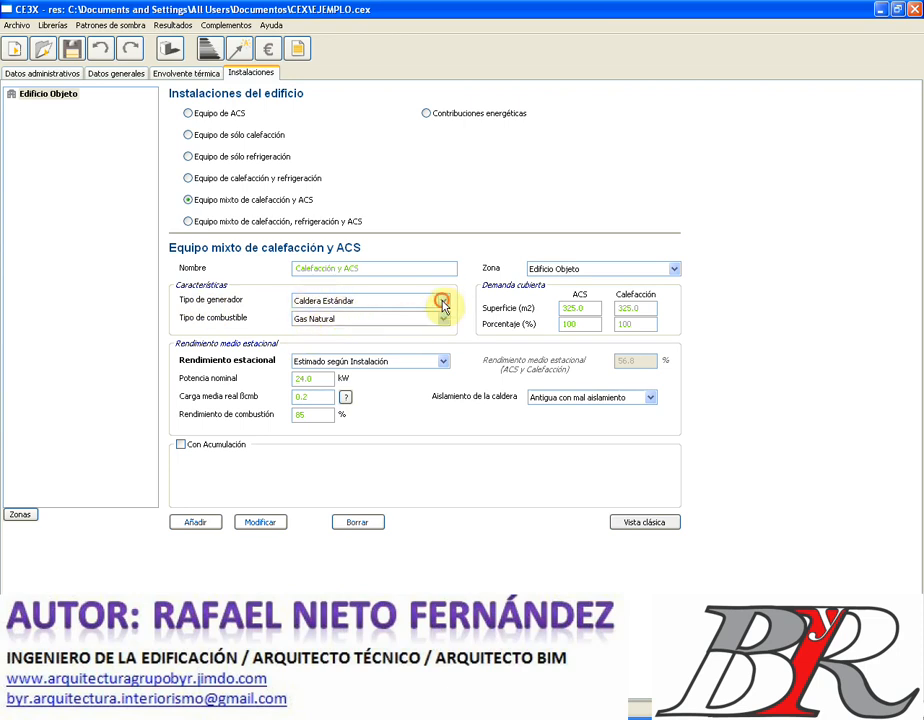
left_click(443, 301)
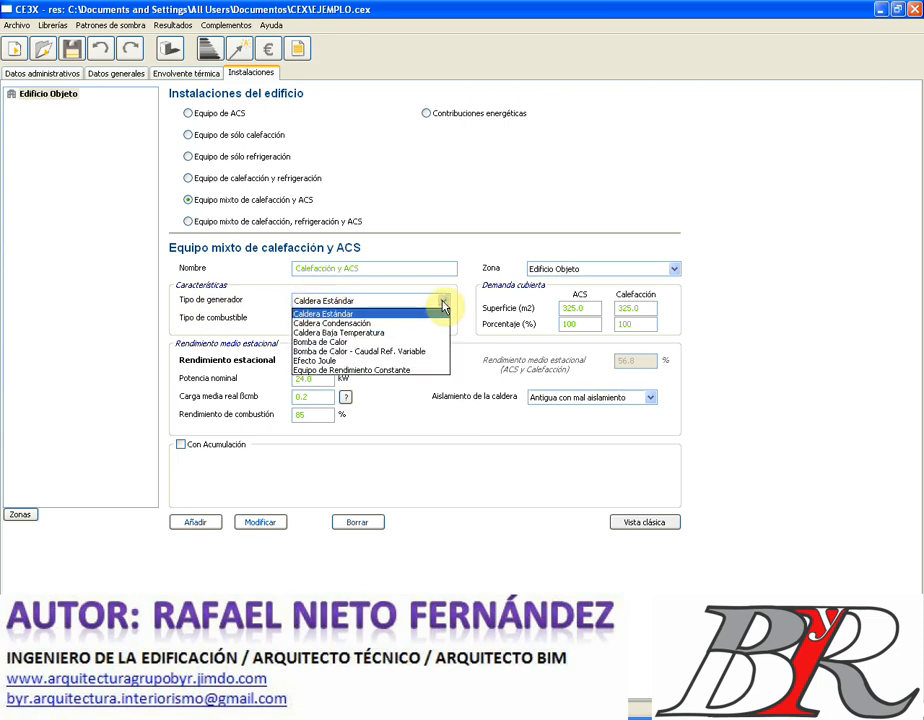
- Add Calefacción y ACS as a standard GLP boiler of 15 kW with Sin aislamiento
left_click(443, 302)
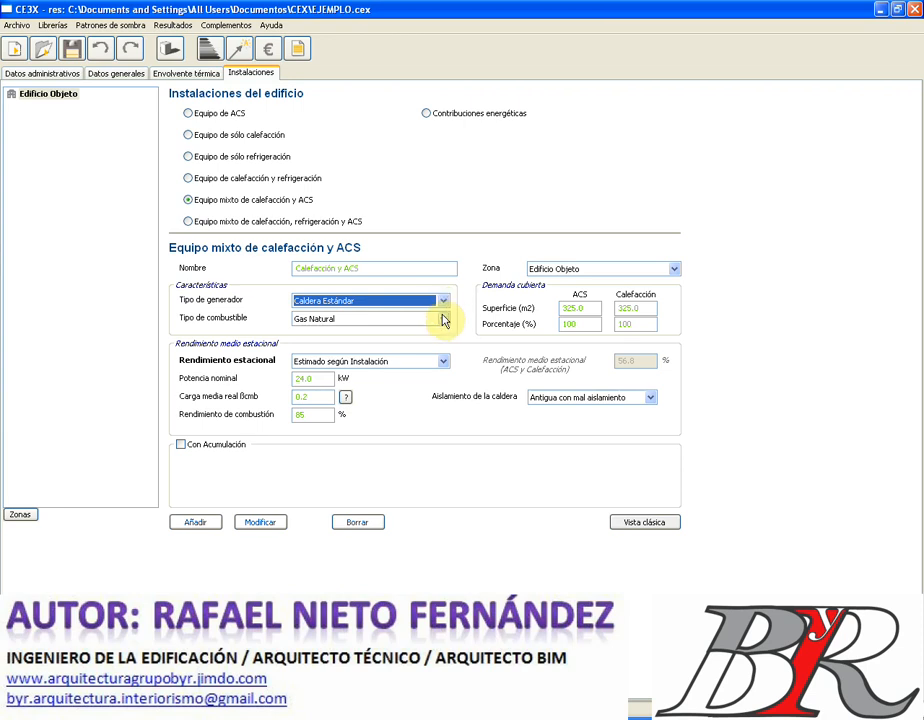
left_click(443, 320)
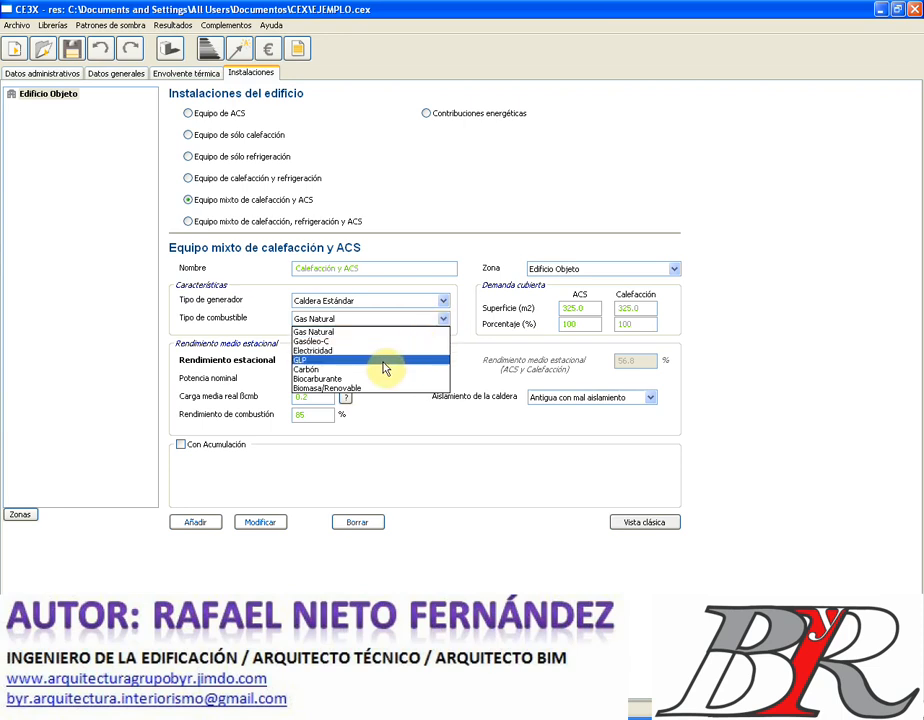
left_click(382, 360)
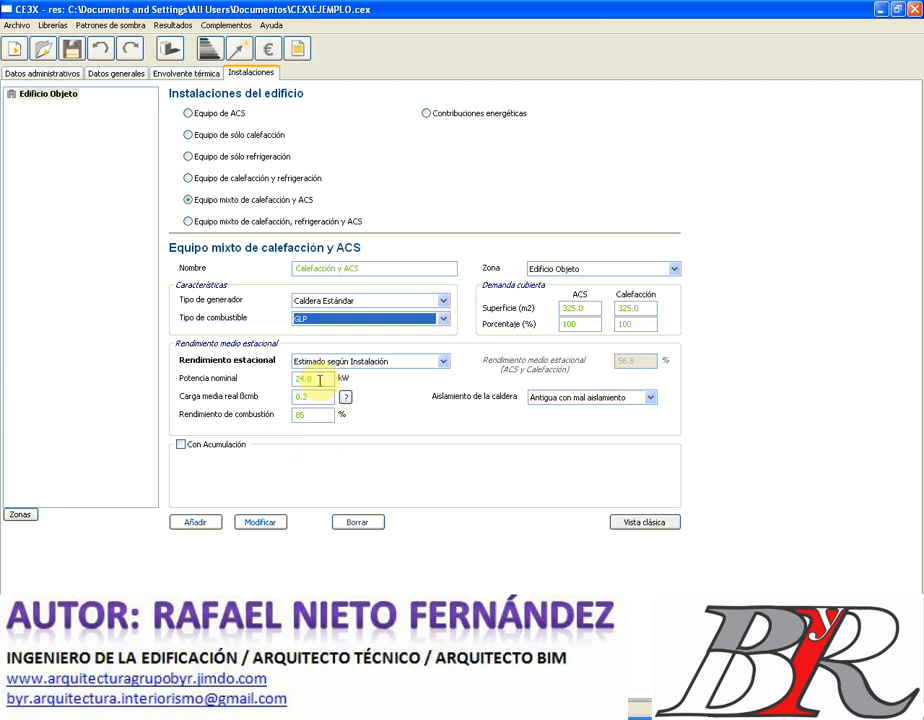
left_click(319, 380)
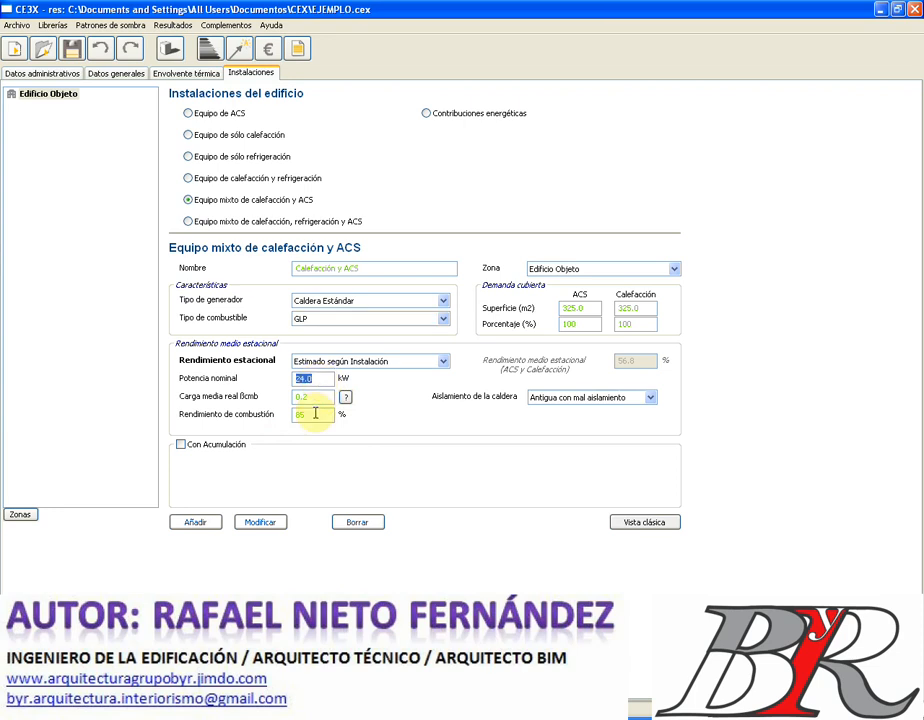
type("15")
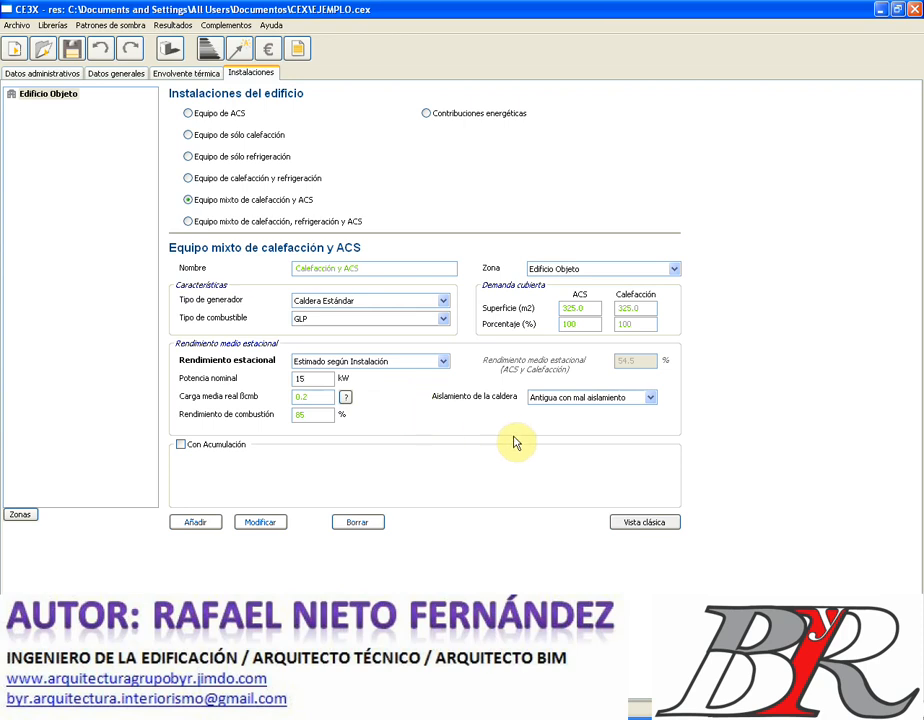
left_click(651, 397)
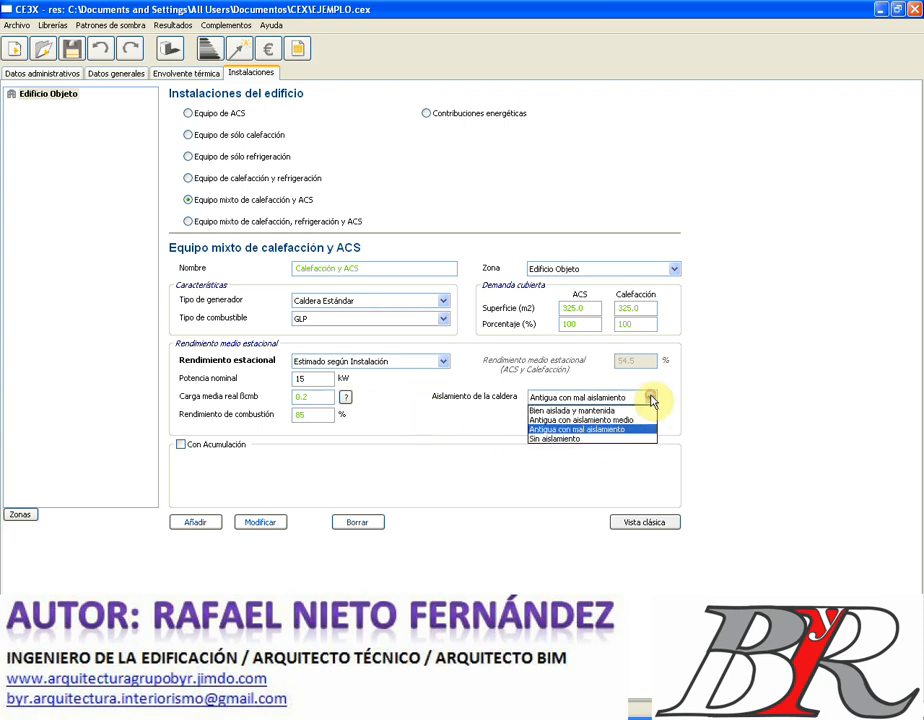
left_click(580, 442)
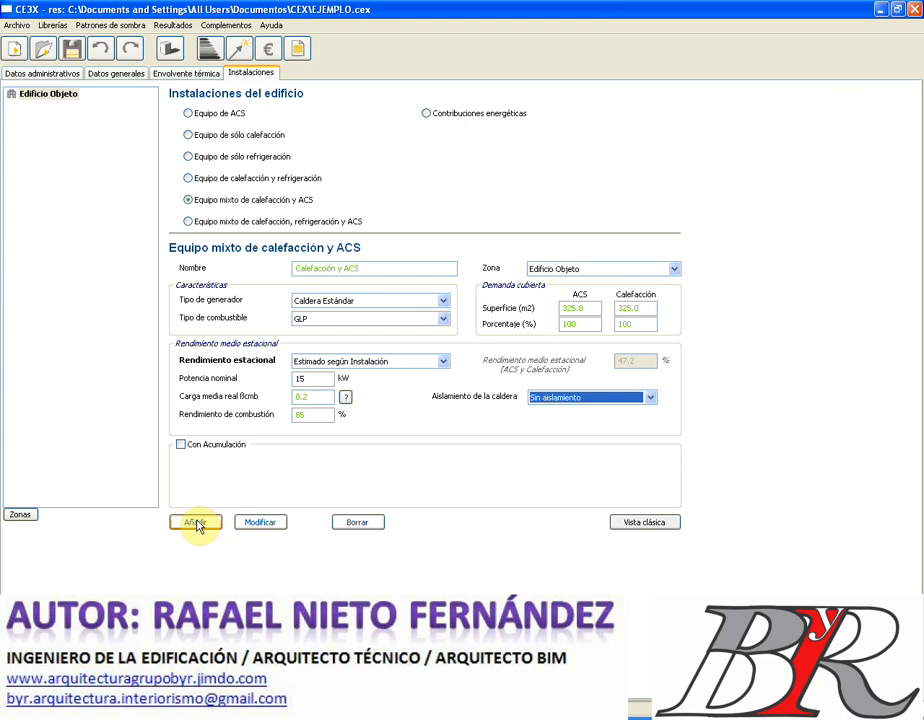
left_click(196, 524)
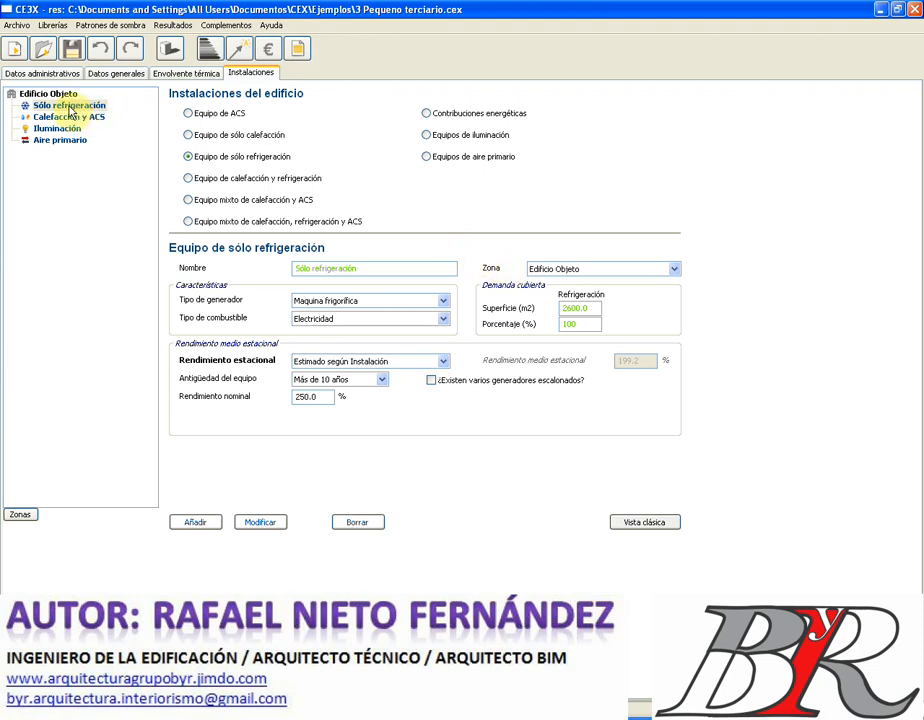
- Show the Sólo refrigeración equipment, keeping Máquina frigorífica as generator and Electricidad as fuel
left_click(70, 107)
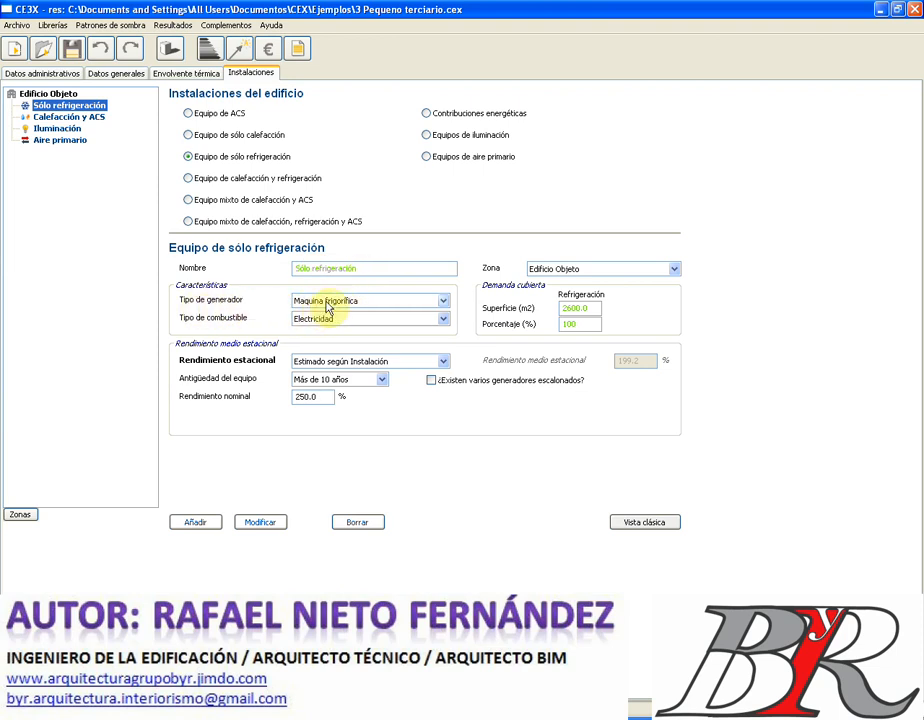
left_click(441, 302)
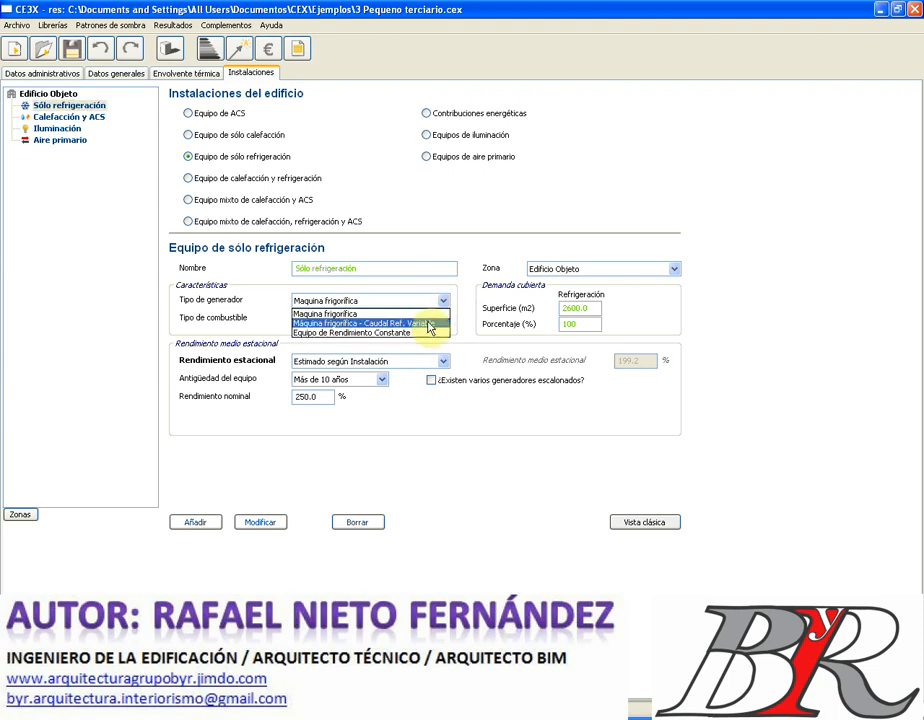
left_click(266, 302)
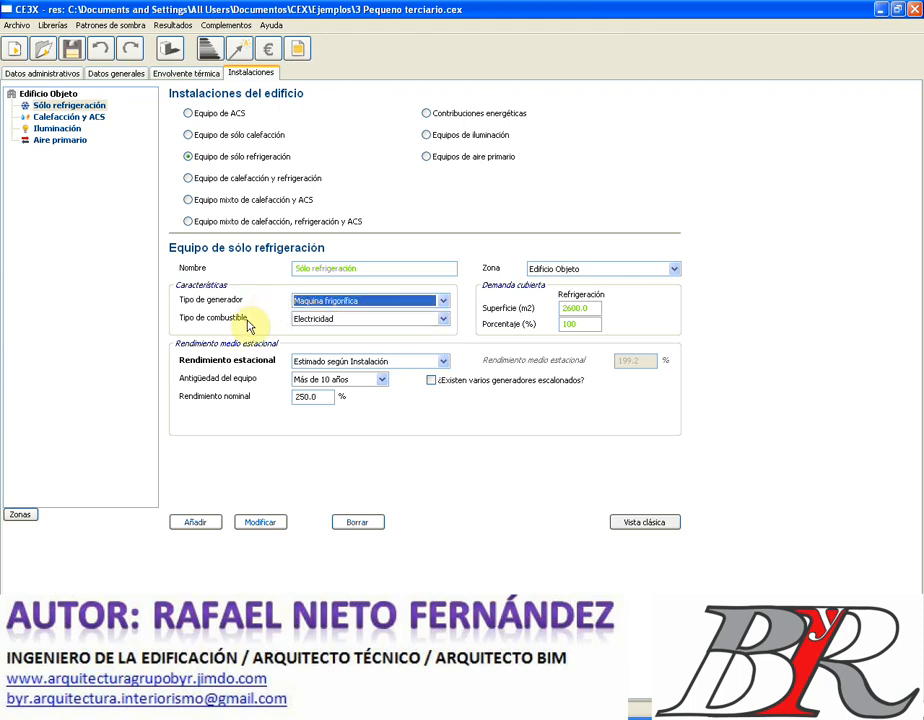
left_click(445, 321)
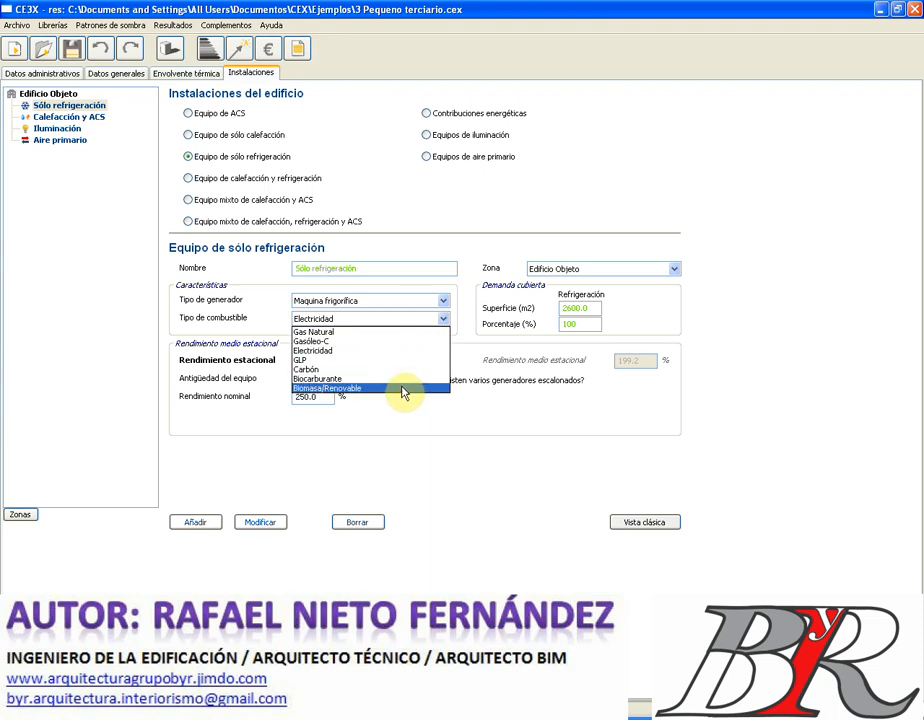
left_click(265, 304)
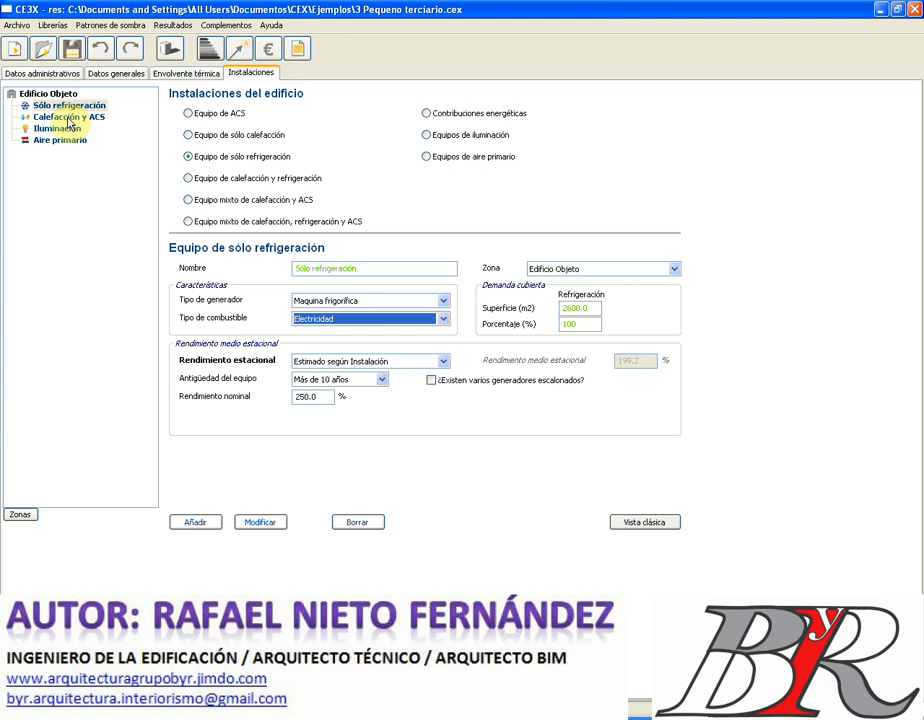
- Change the Calefacción y ACS boiler's average real load from 0.2 to 0.25 and save it
left_click(69, 118)
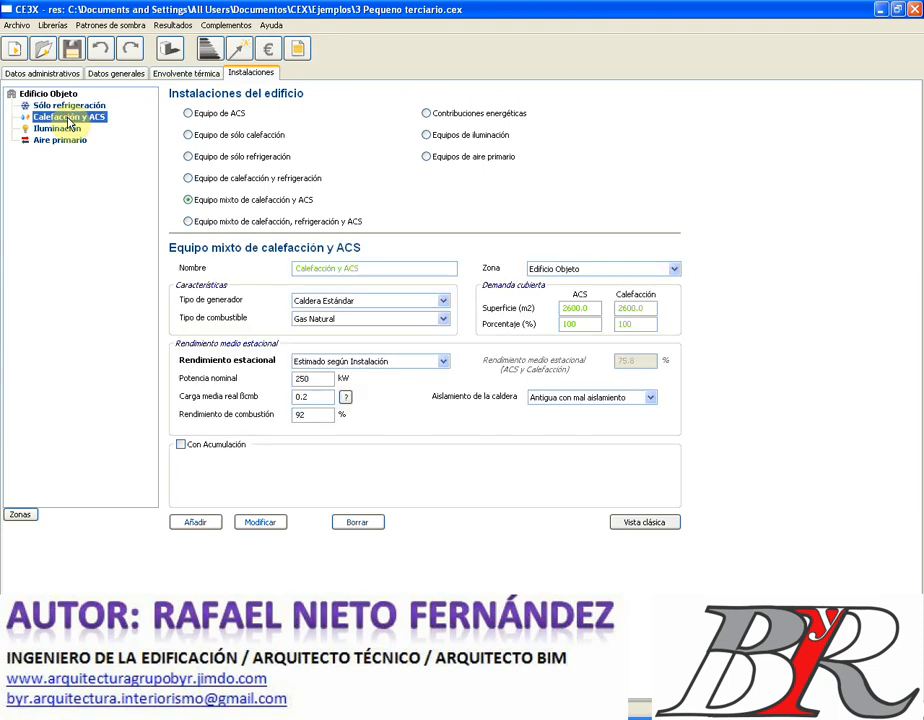
left_click(316, 393)
double_click(316, 393)
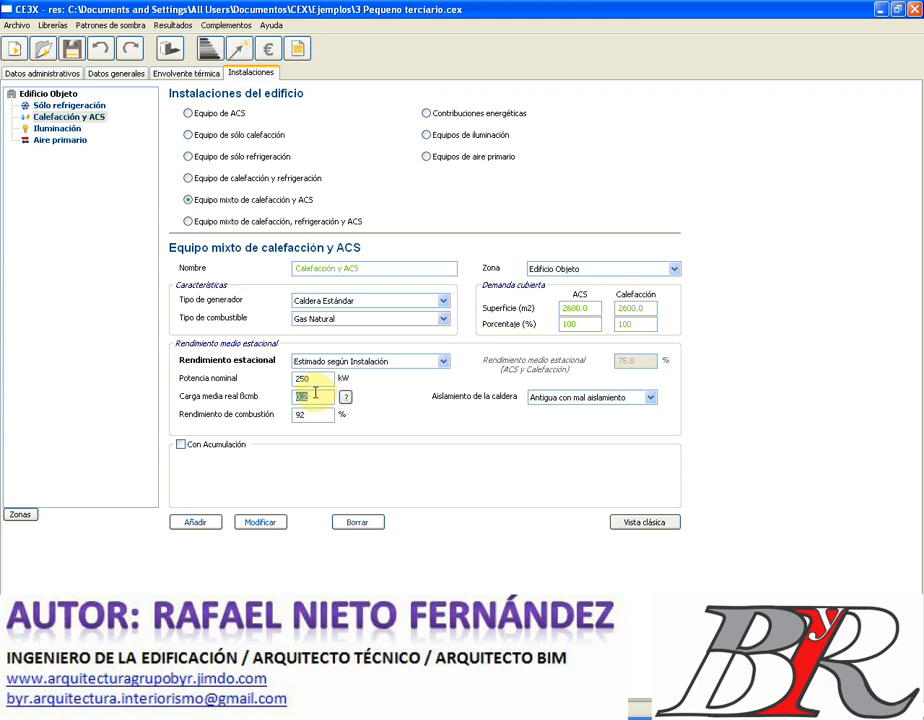
type("0")
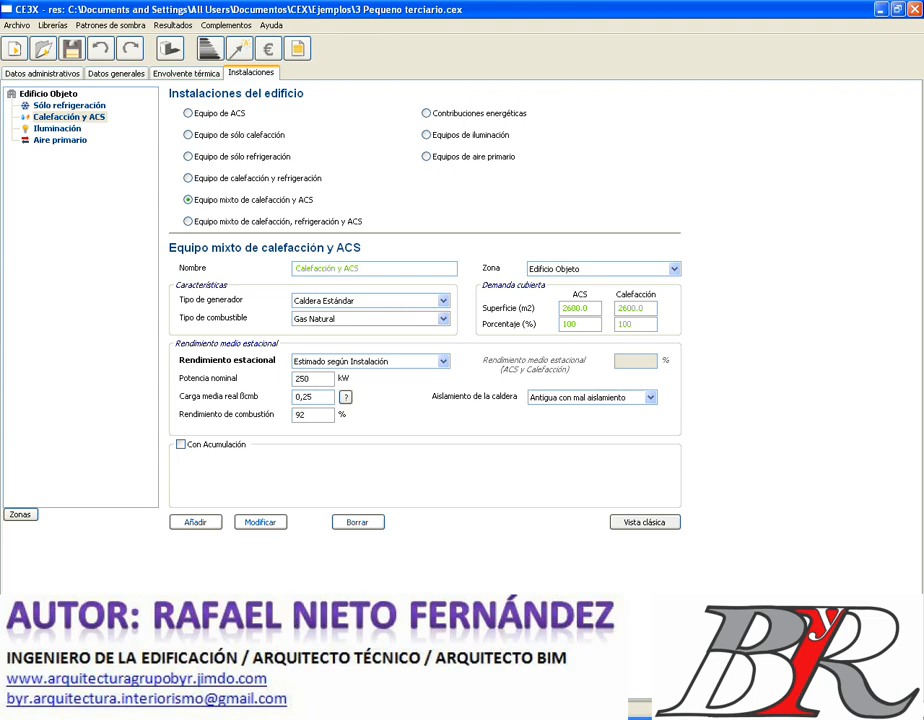
left_click(262, 523)
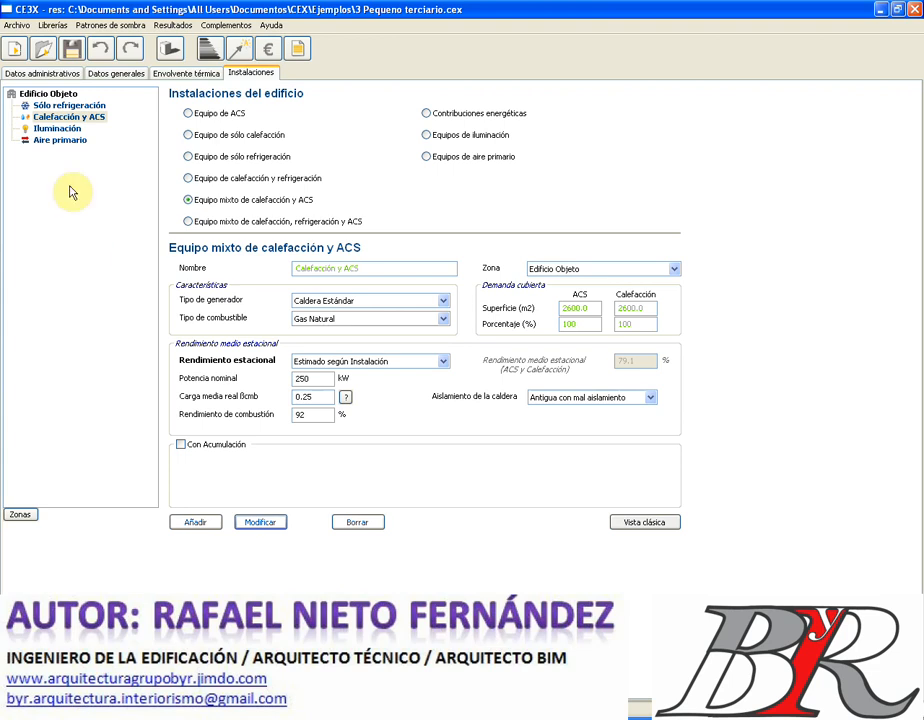
- Set the Iluminación activity to Aulas y laboratorios
left_click(60, 134)
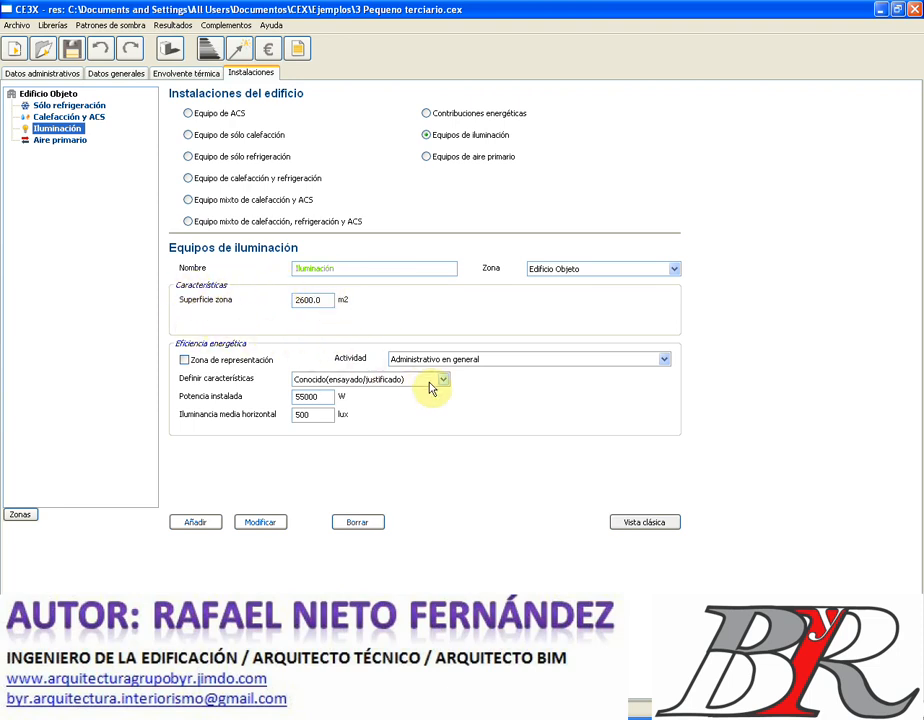
left_click(664, 360)
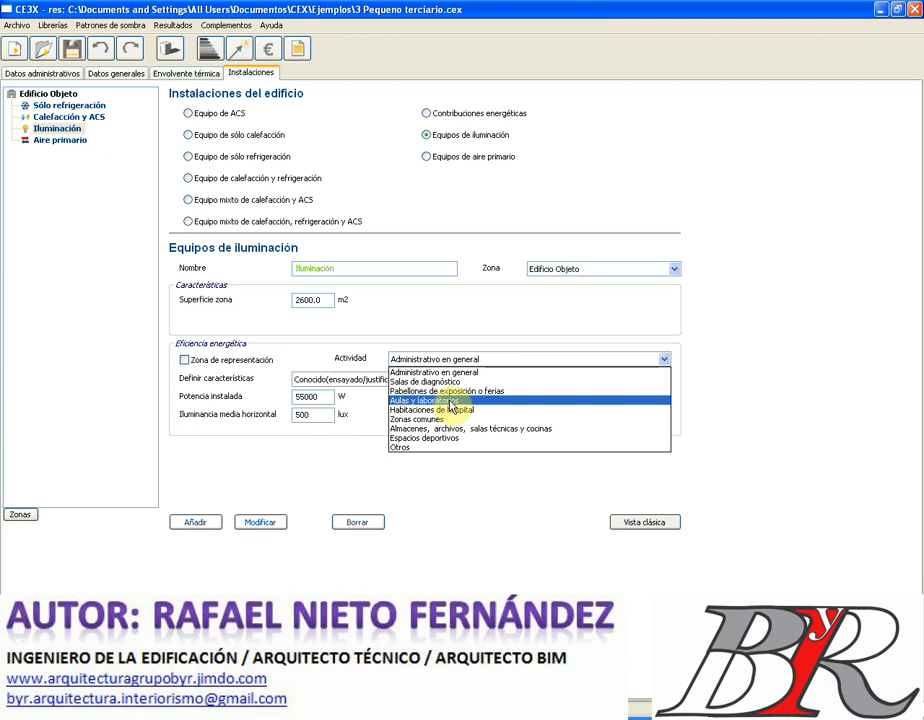
left_click(450, 401)
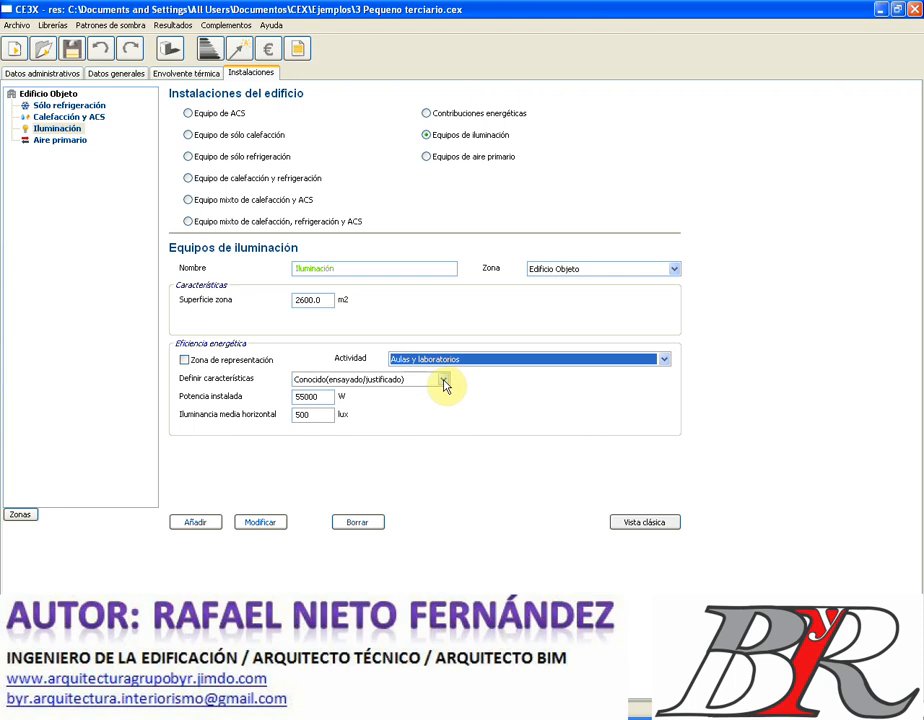
- Try Estimado lighting characteristics, return to Conocido with 55000 W, then bring up Aire primario
left_click(444, 384)
left_click(427, 401)
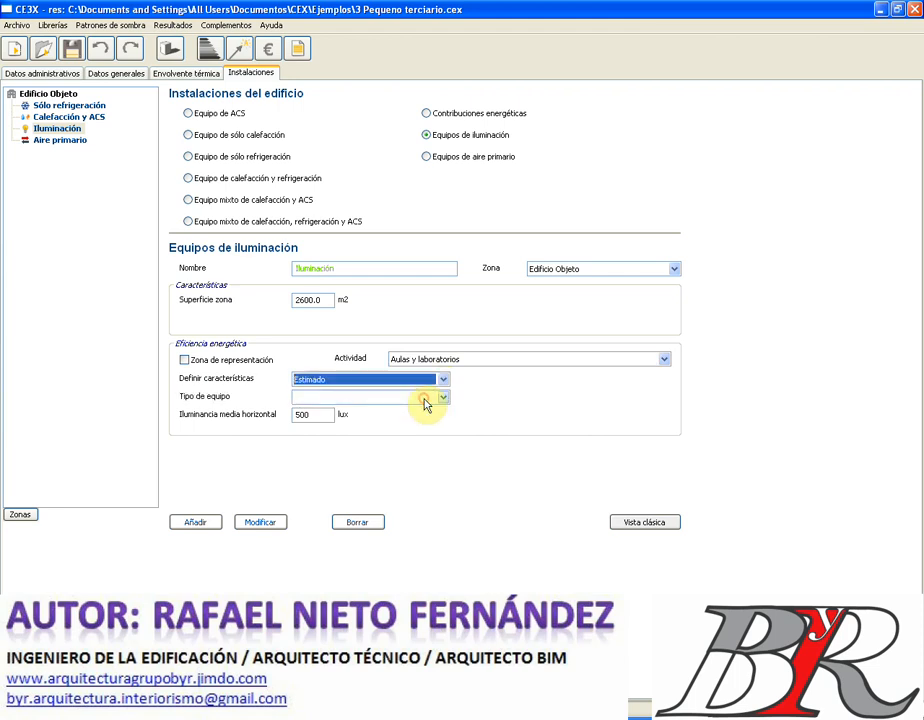
left_click(443, 398)
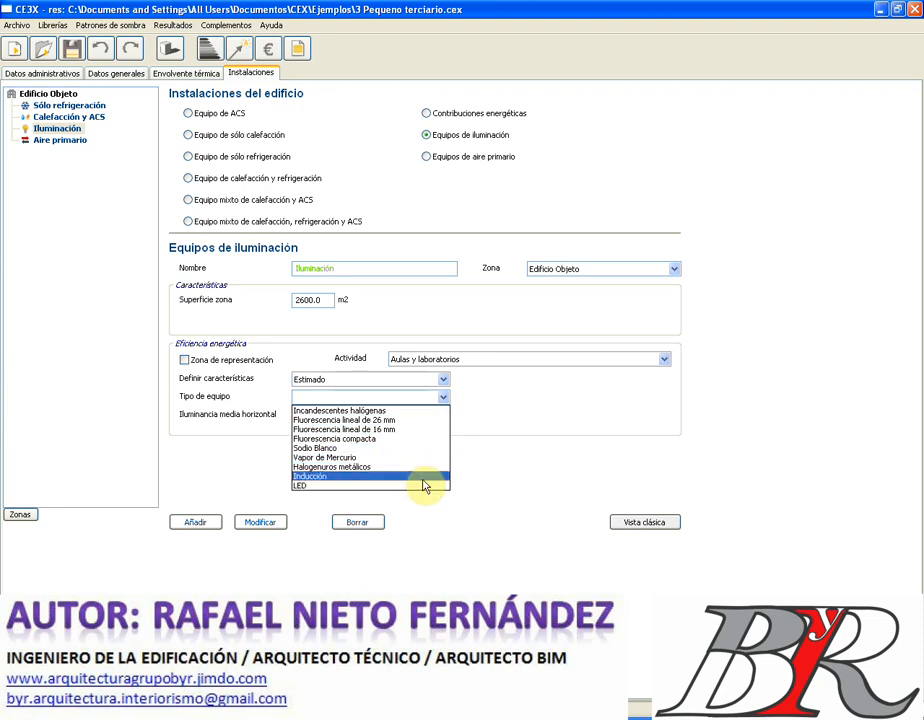
left_click(443, 382)
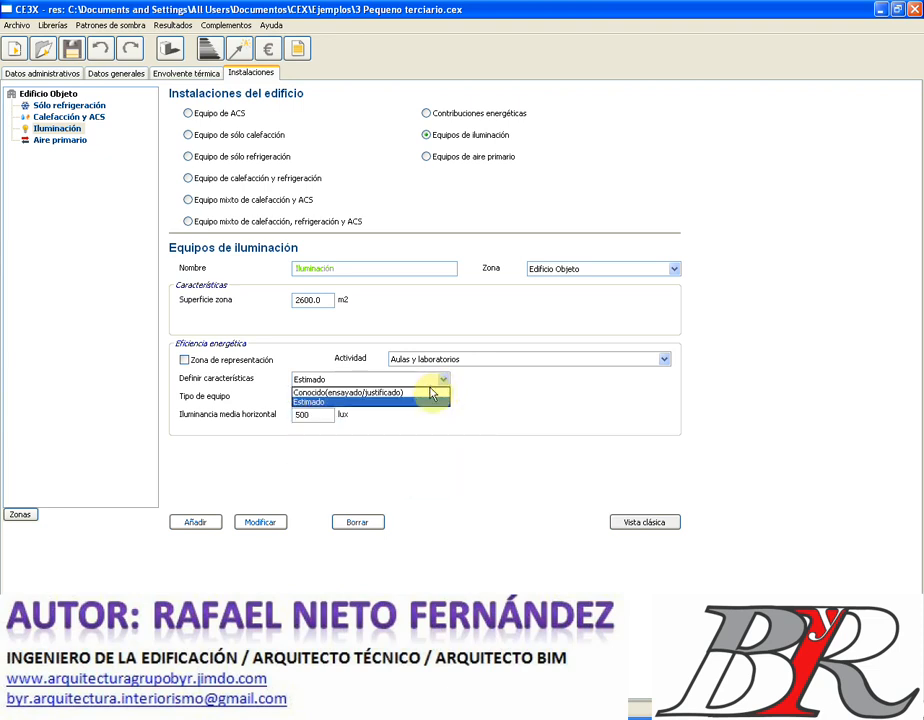
left_click(430, 393)
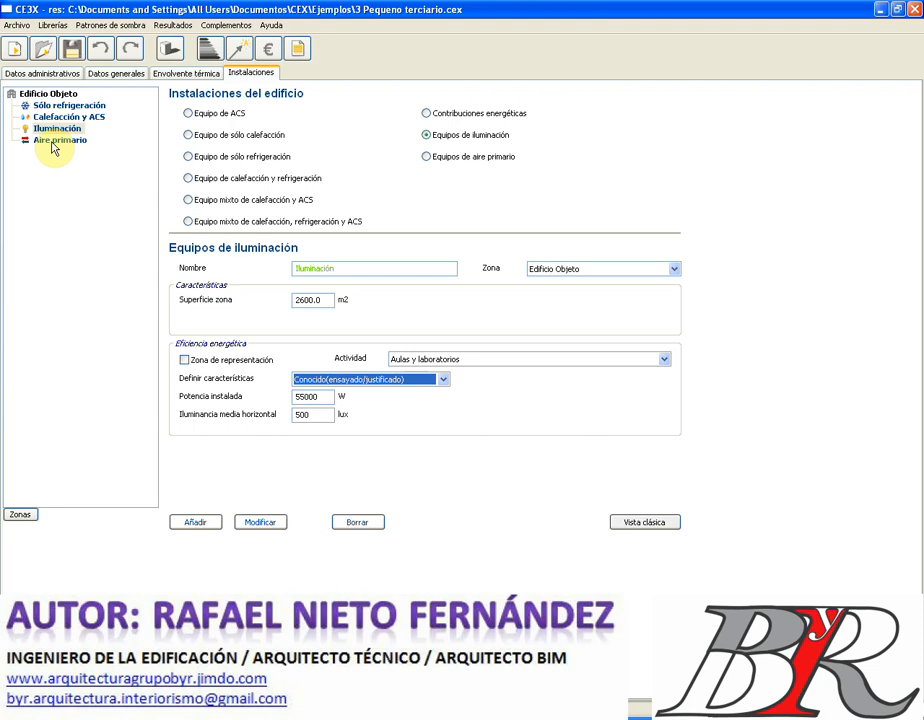
left_click(56, 140)
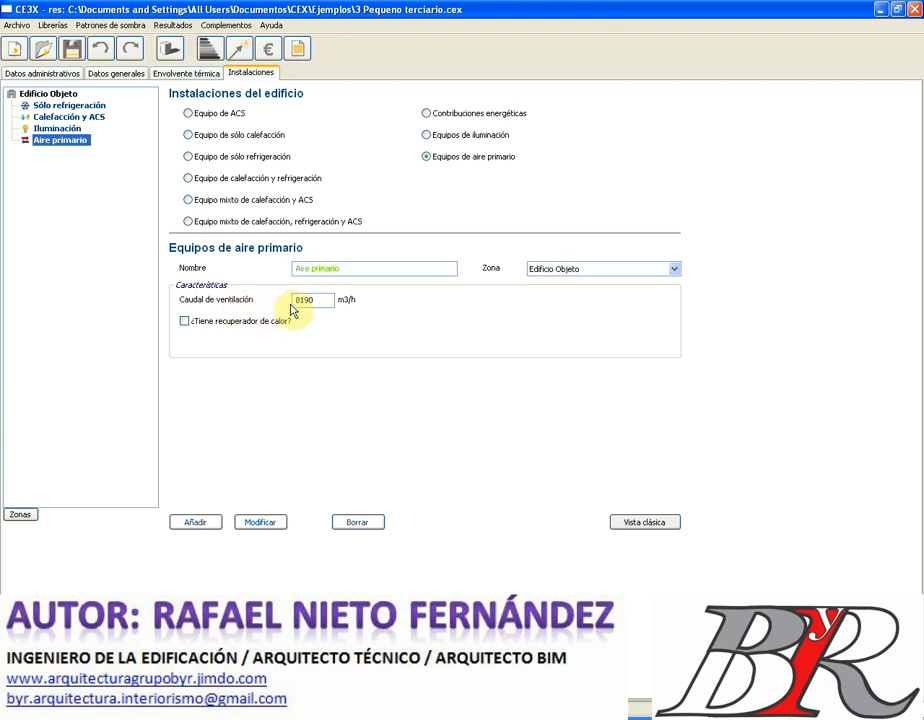
- Tick the Aire primario heat recovery checkbox, then untick it again
left_click(185, 323)
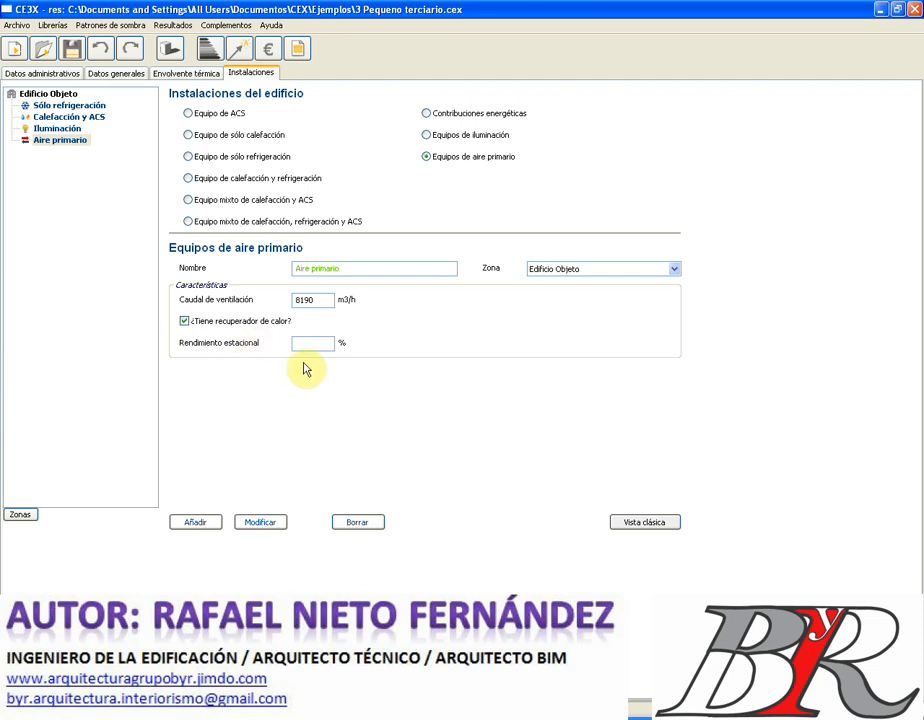
left_click(185, 323)
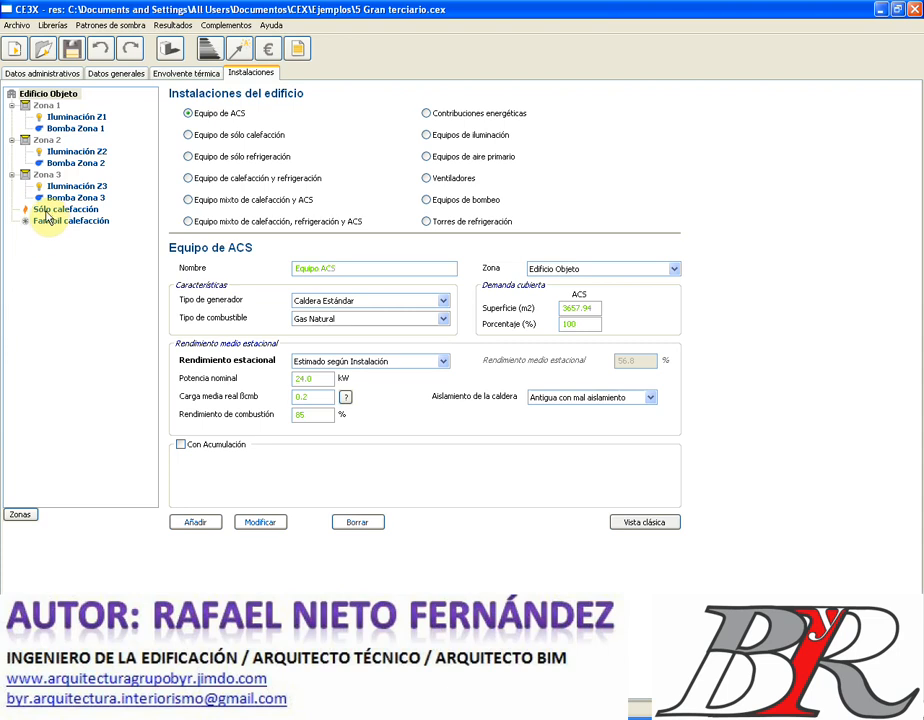
- Bring up the Sólo calefacción heating-only equipment
left_click(47, 211)
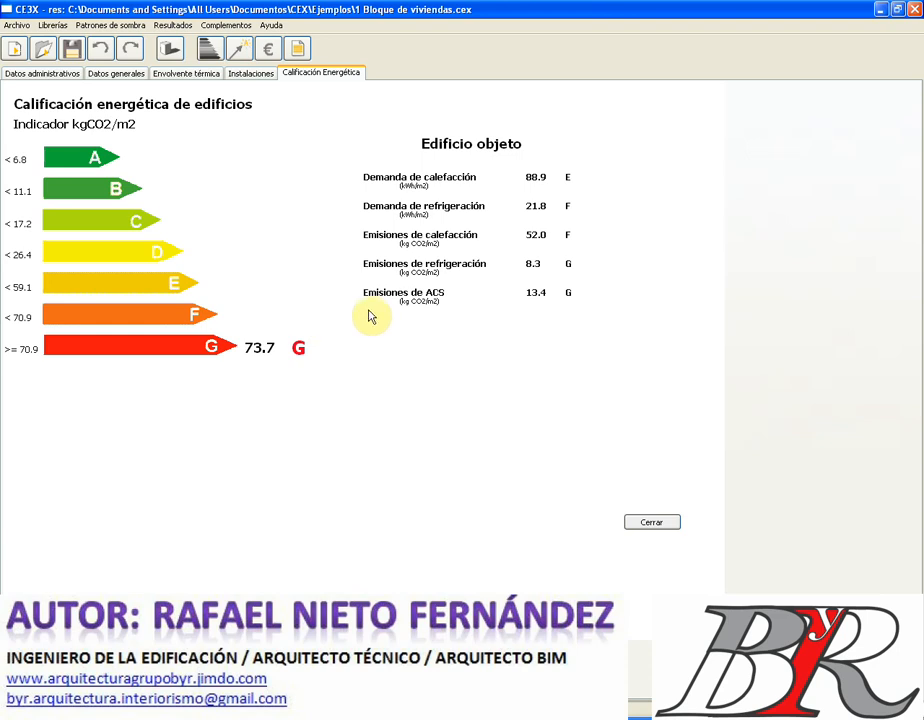
- Close the energy rating results and open the Opciones del Informe report settings
left_click(662, 524)
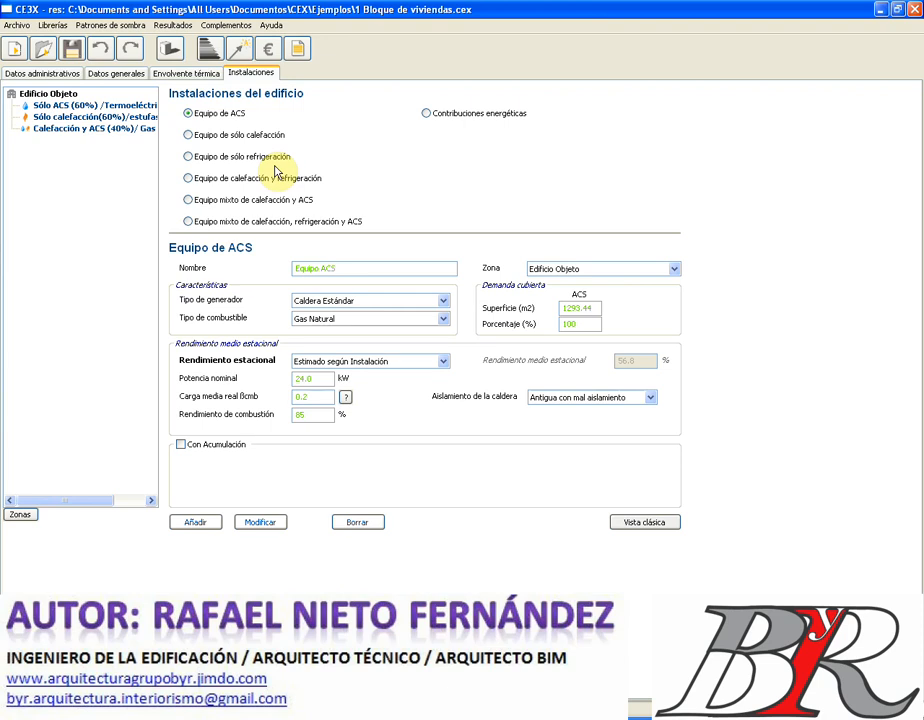
left_click(299, 49)
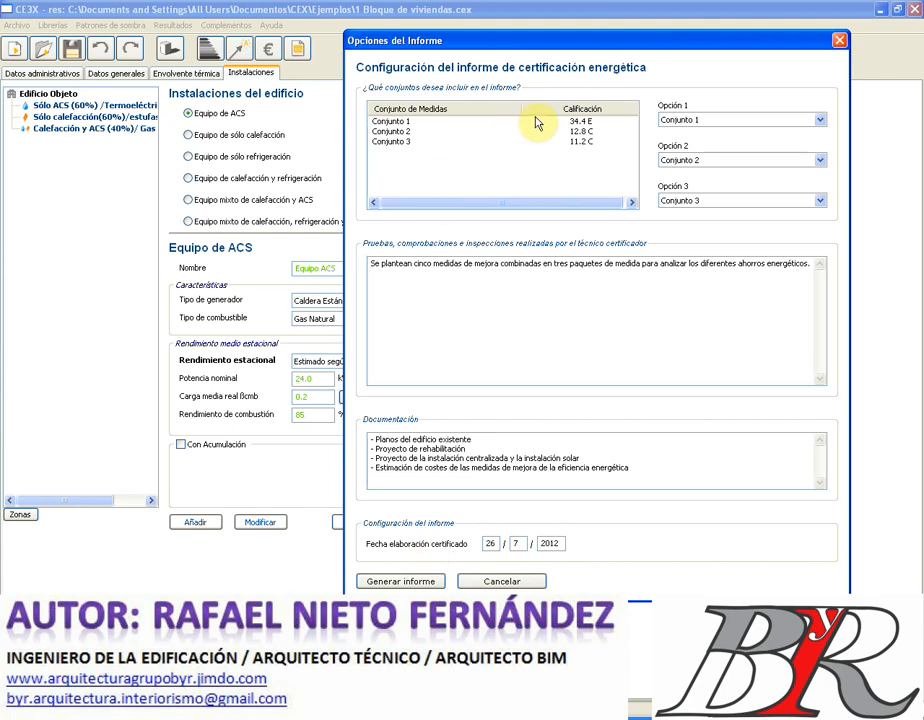
- Keep Conjunto 1 as Opción 1 and generate the certification report PDF
left_click(819, 120)
left_click(819, 121)
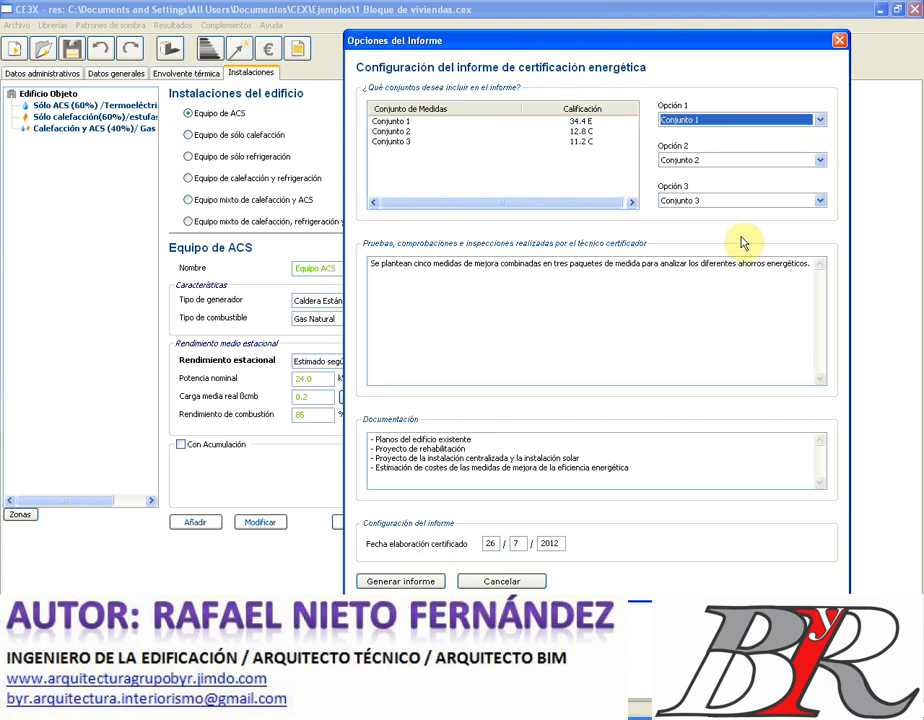
left_click(405, 583)
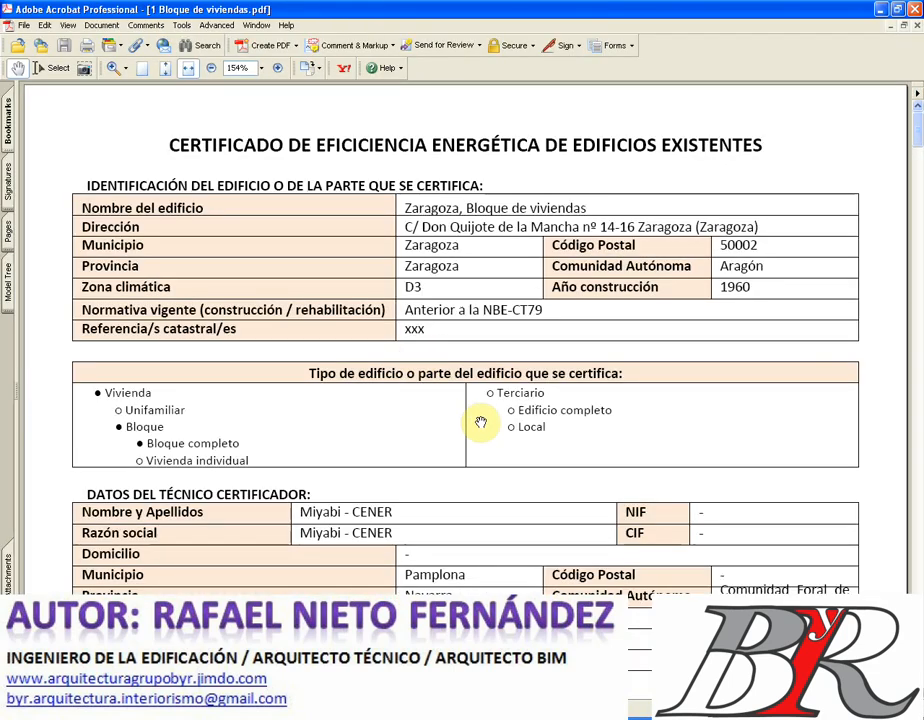
- View the certificate PDF at 100% and page forward to Anexo II's 73.70 G rating
left_click(211, 68)
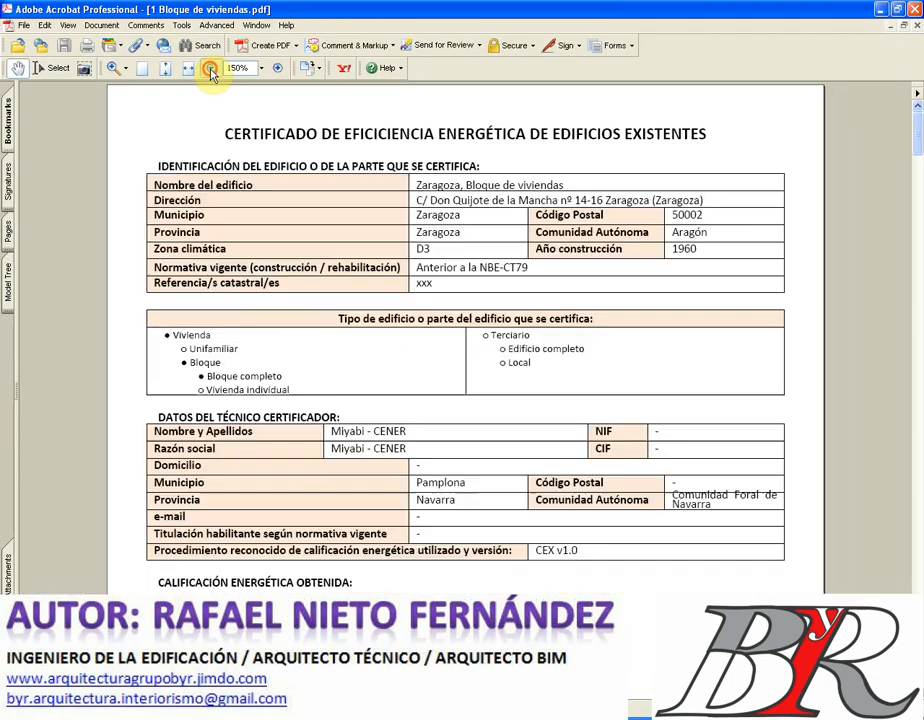
left_click(211, 68)
left_click(211, 68)
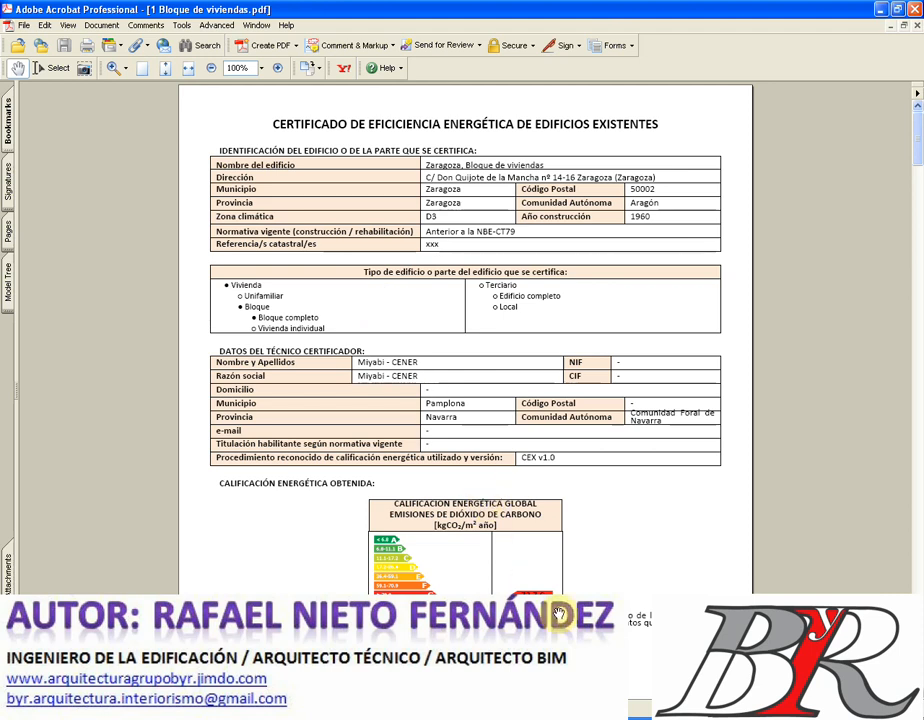
scroll(385, 435, "down", 2)
left_click(475, 712)
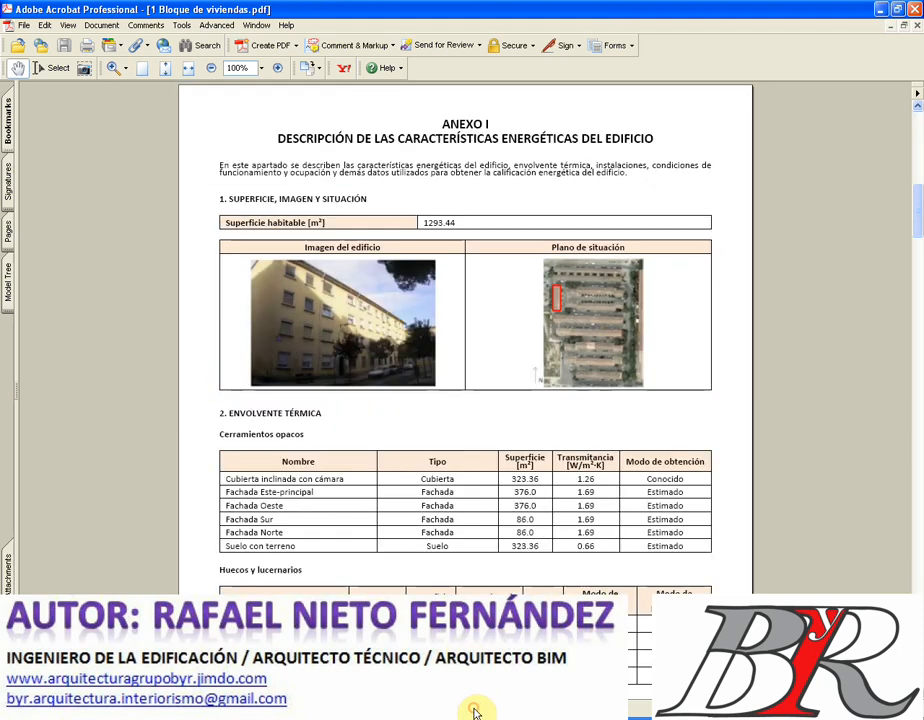
left_click(475, 712)
left_click(475, 712)
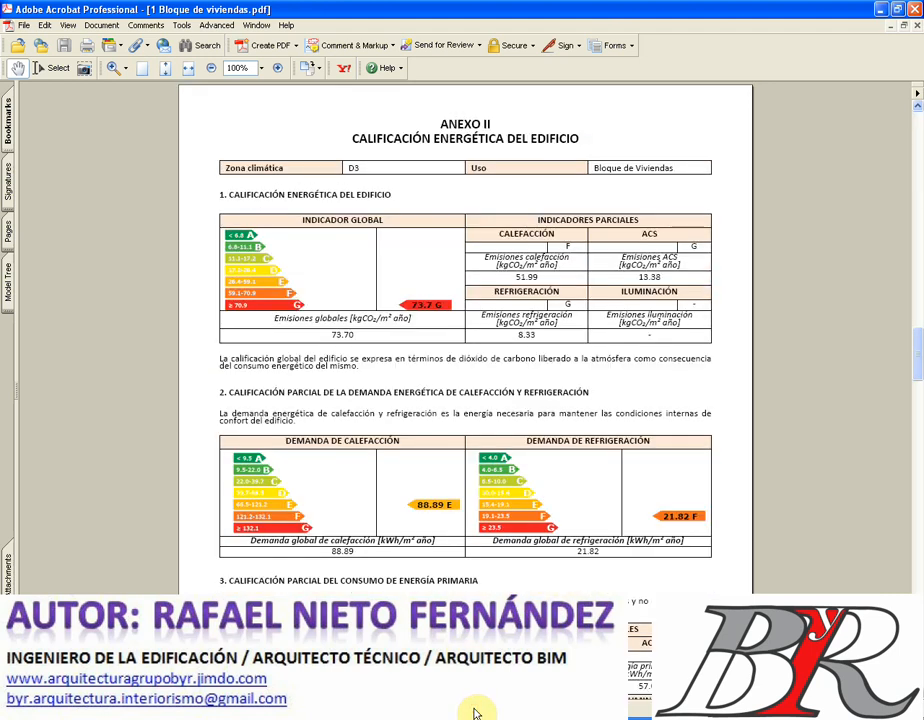
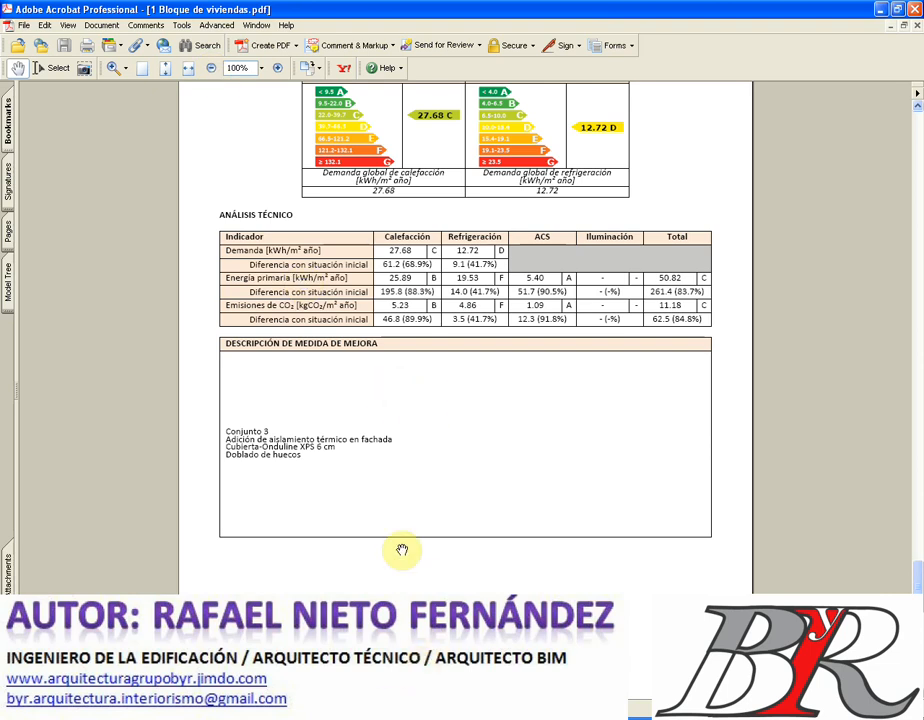
- Scroll through the Anexo III improvement recommendations in the PDF report
scroll(453, 441, "down", 5)
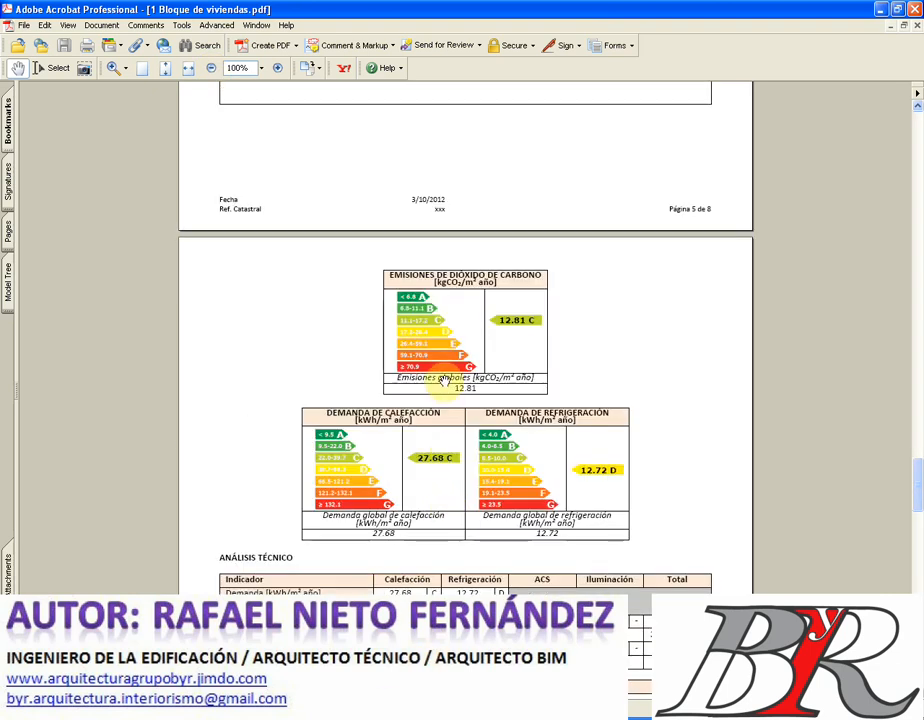
scroll(453, 449, "up", 8)
scroll(453, 449, "up", 6)
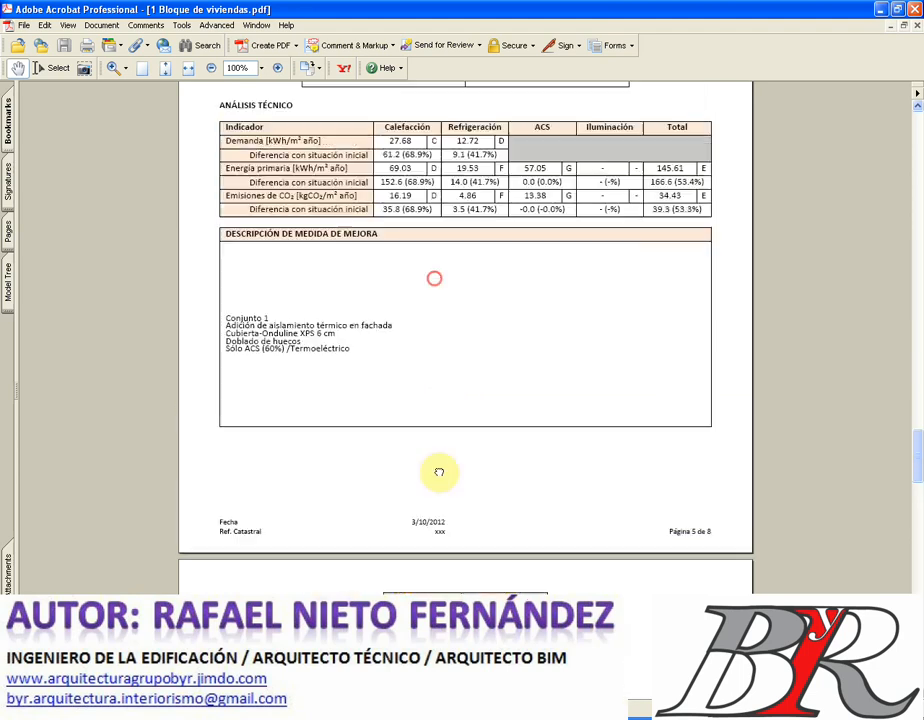
scroll(469, 241, "up", 5)
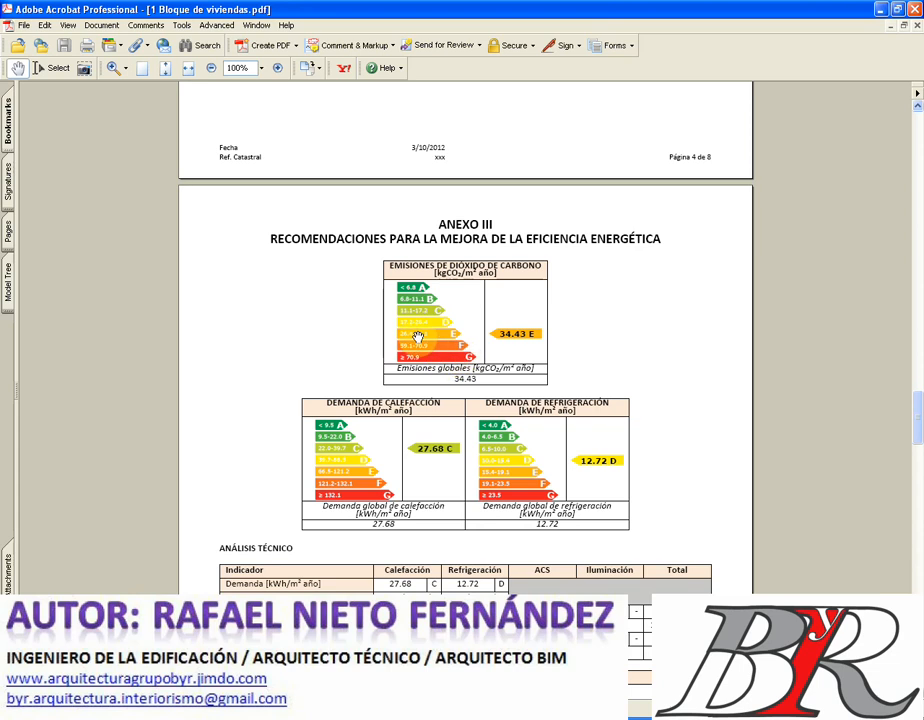
scroll(461, 368, "down", 6)
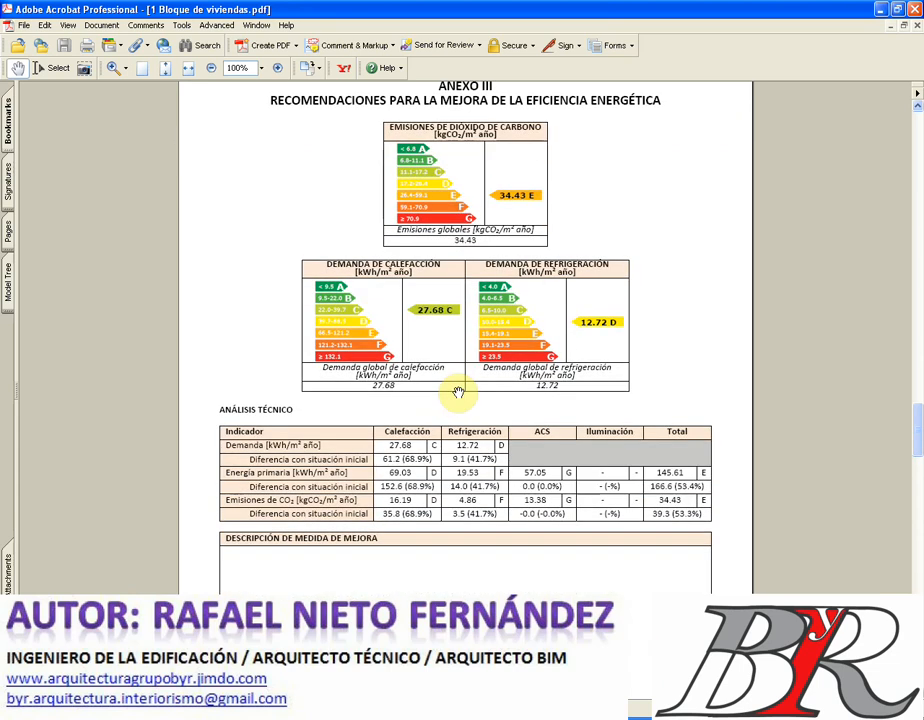
scroll(424, 381, "down", 2)
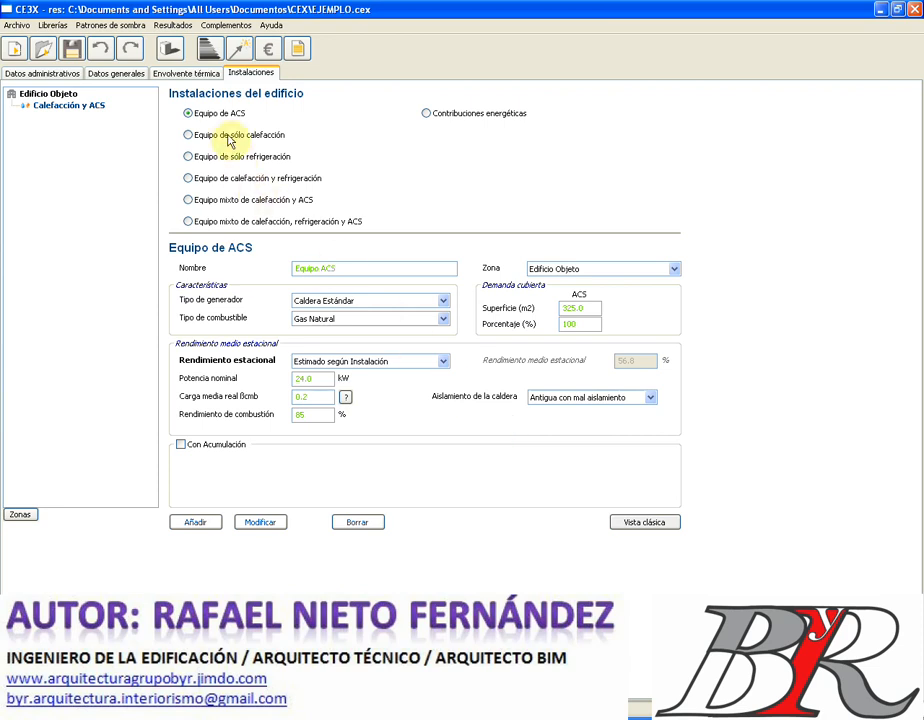
- Open the improvement measures and expand MEJORA 1 to show its two thermal-insulation measures
left_click(242, 49)
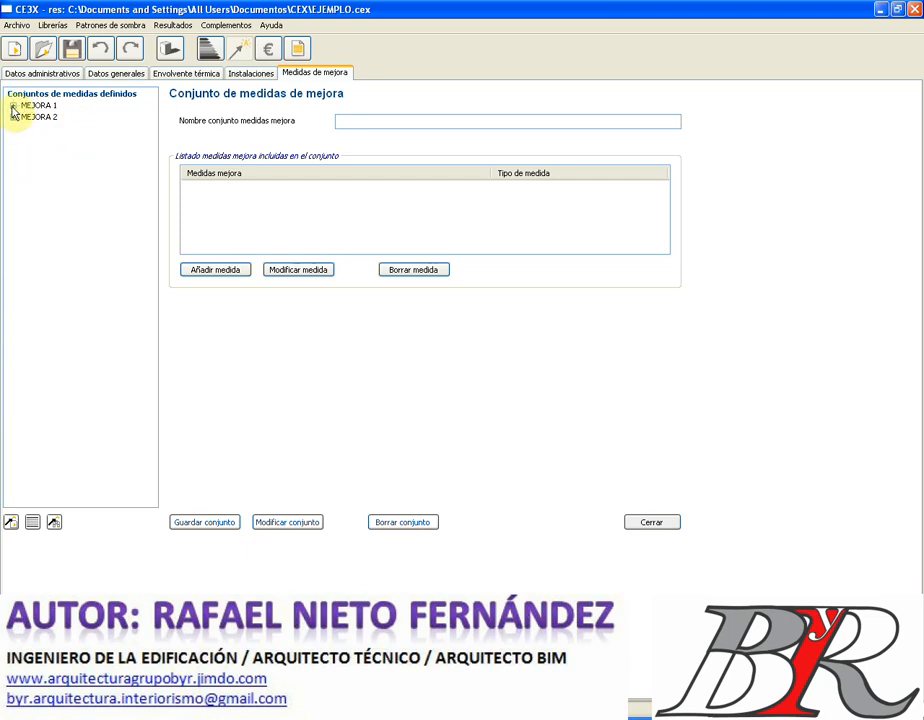
left_click(13, 106)
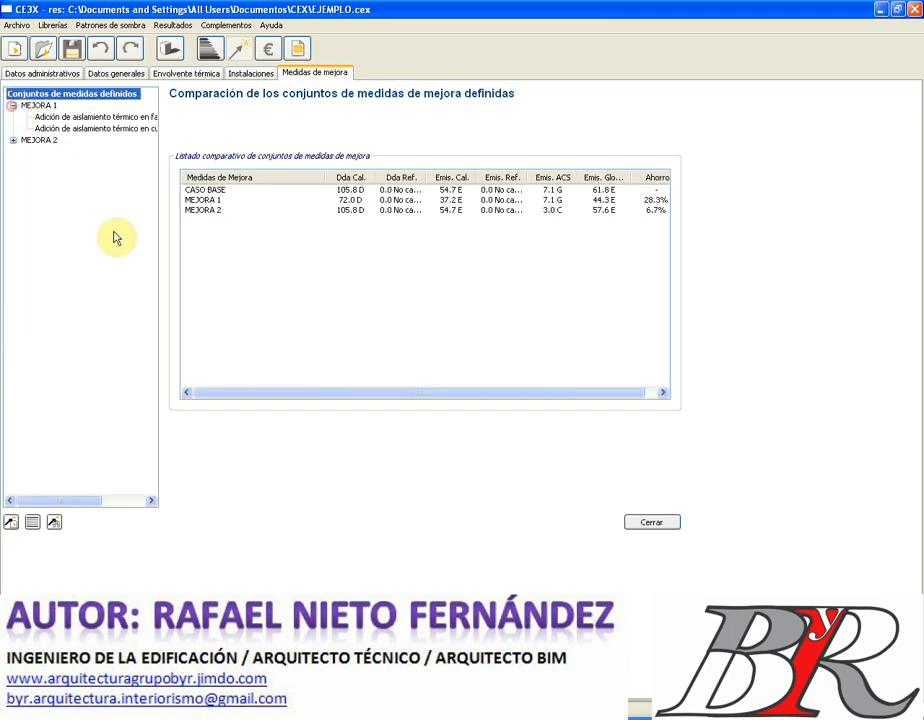
left_click(649, 523)
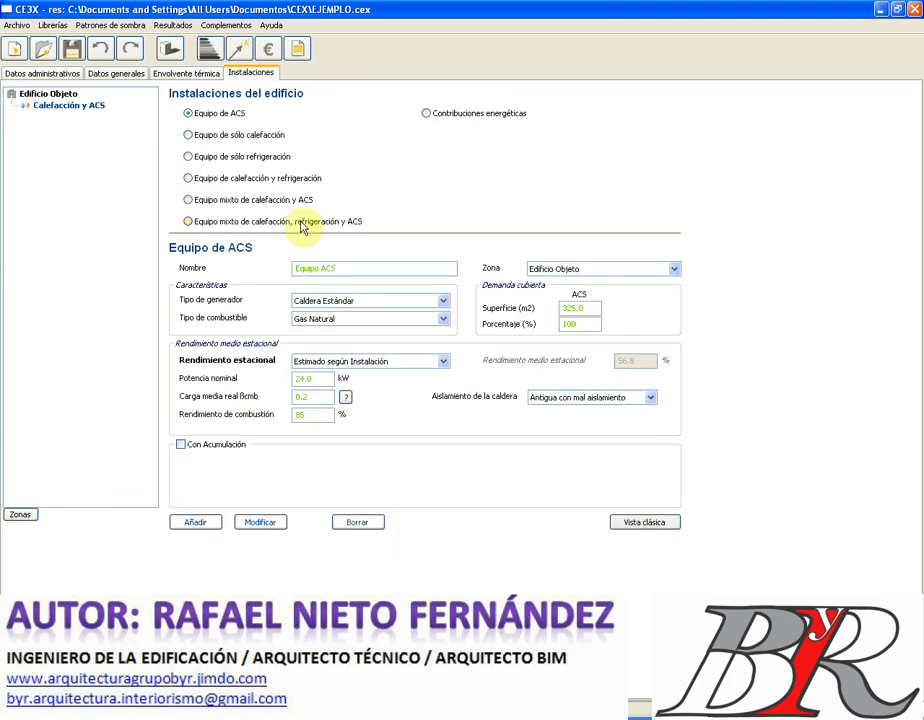
left_click(236, 50)
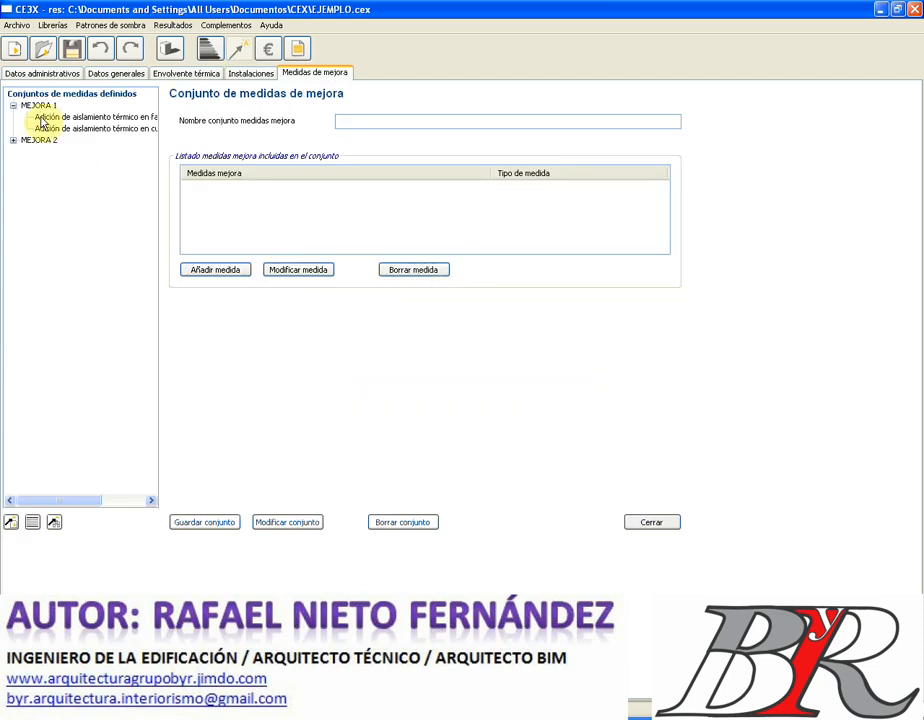
- Delete the saved improvement sets MEJORA 1 and MEJORA 2
left_click(37, 106)
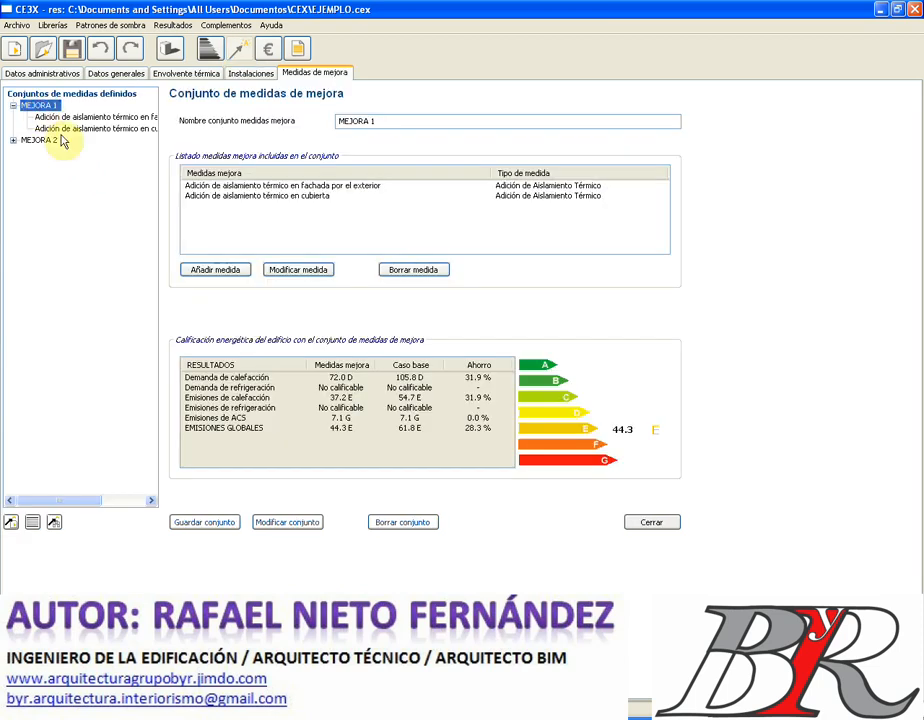
left_click(413, 522)
left_click(452, 338)
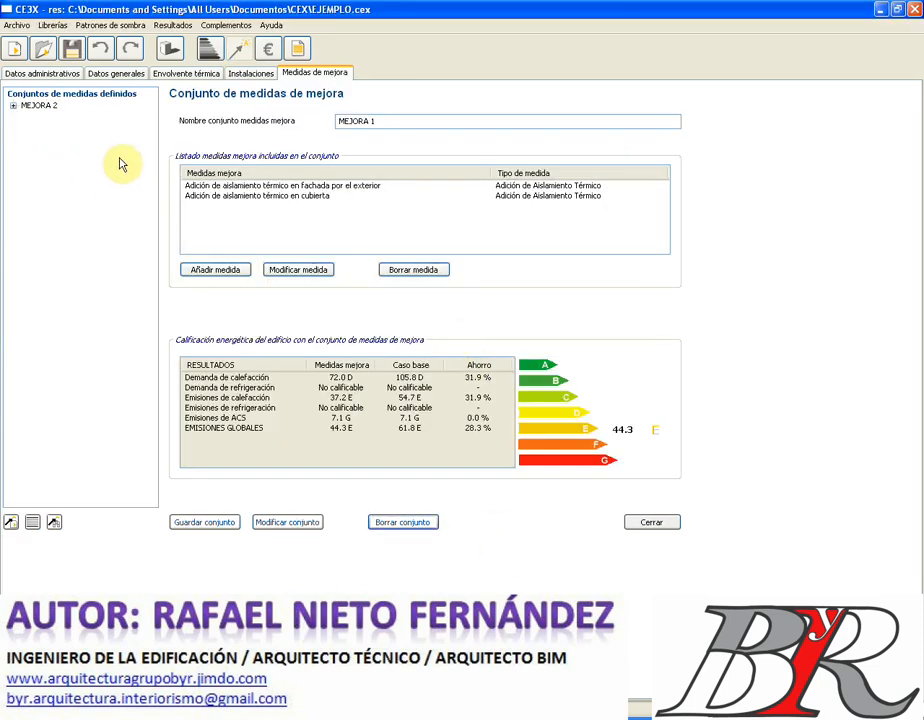
left_click(40, 105)
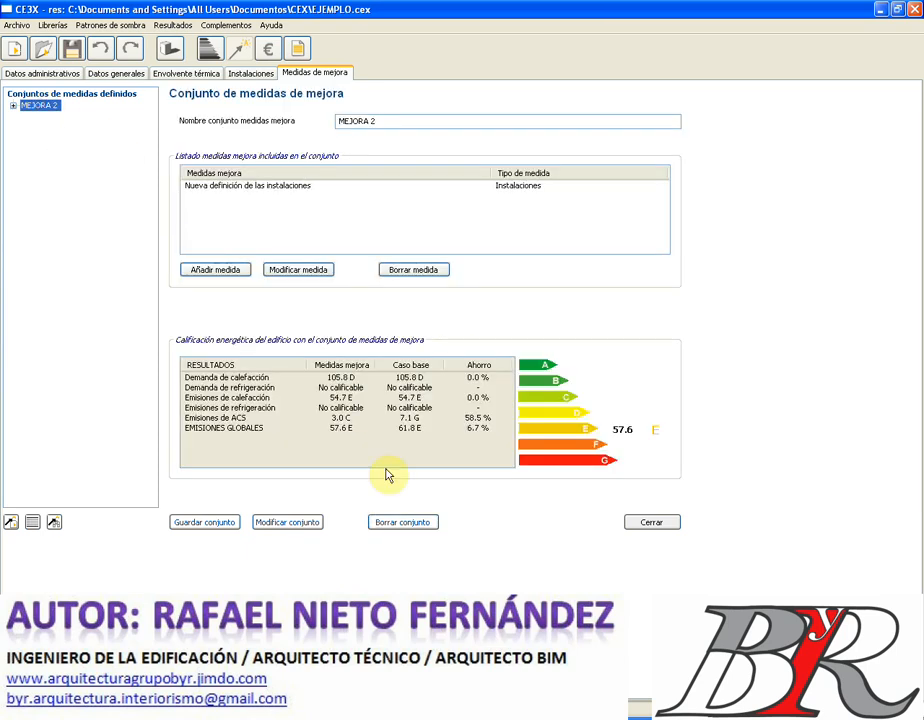
left_click(402, 522)
left_click(436, 338)
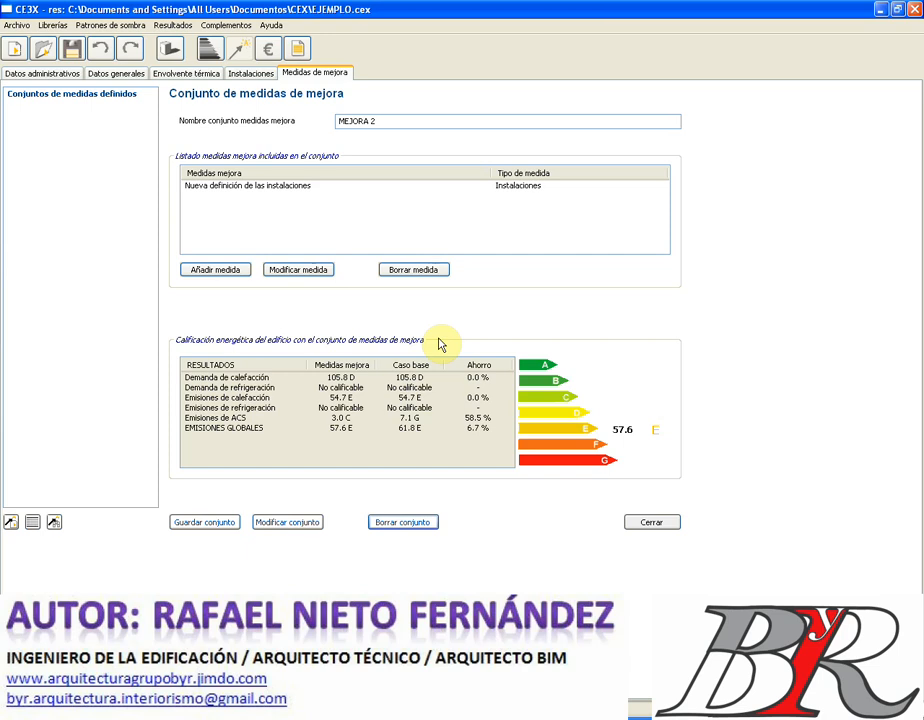
- Remove the Nueva definición de las instalaciones measure and rename the set to MEJORA 1
left_click(228, 190)
left_click(228, 190)
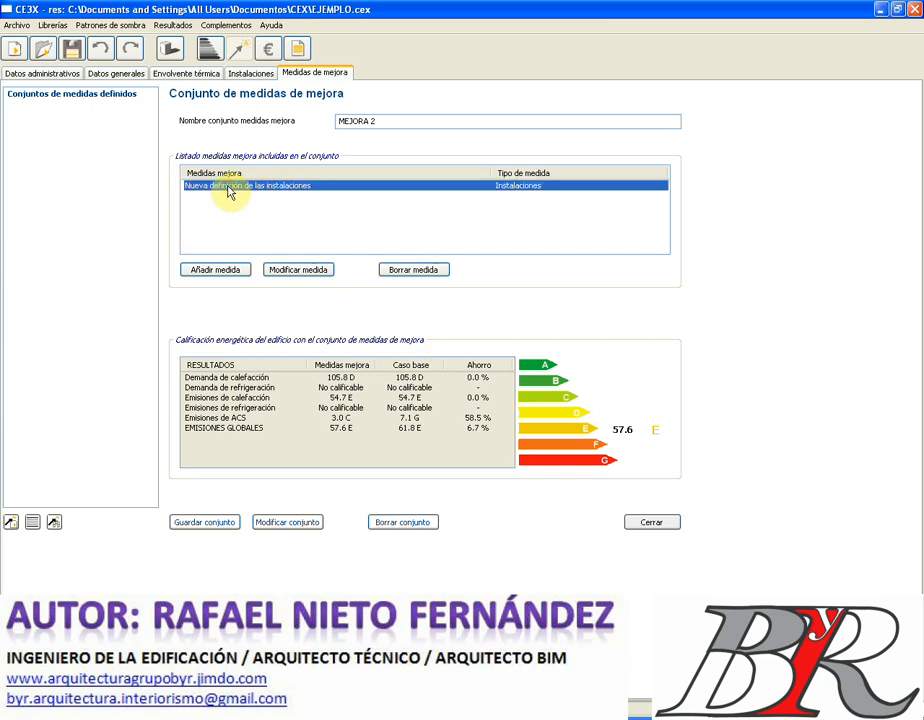
left_click(412, 269)
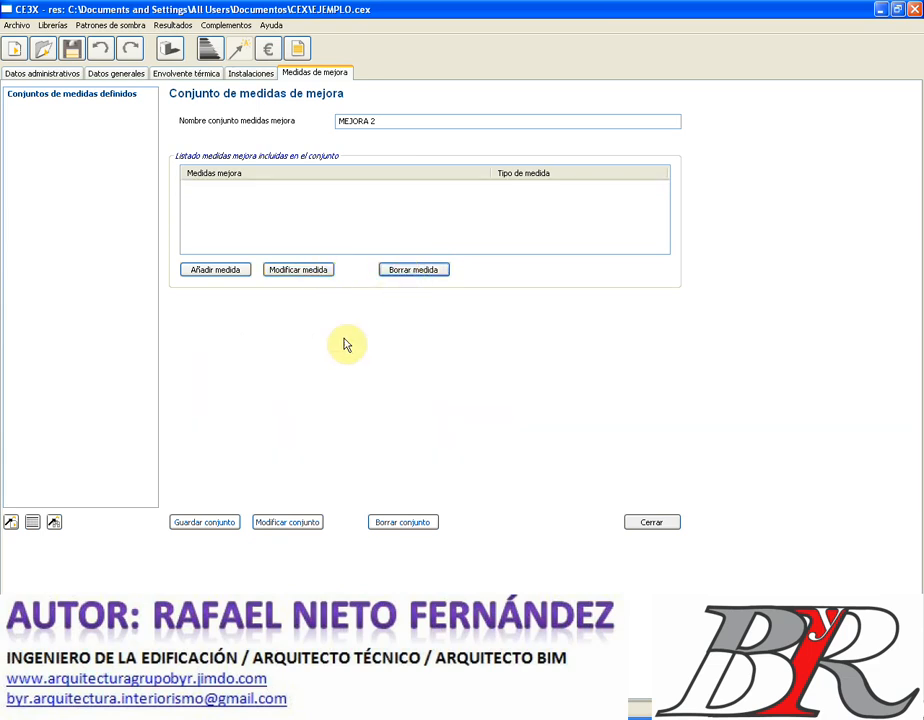
double_click(394, 121)
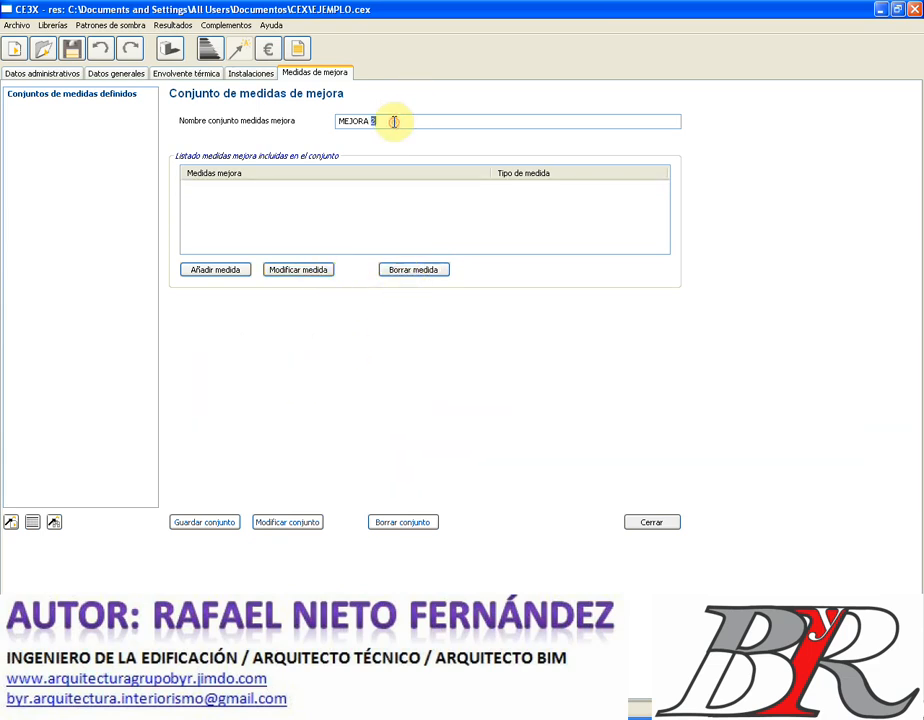
type("1")
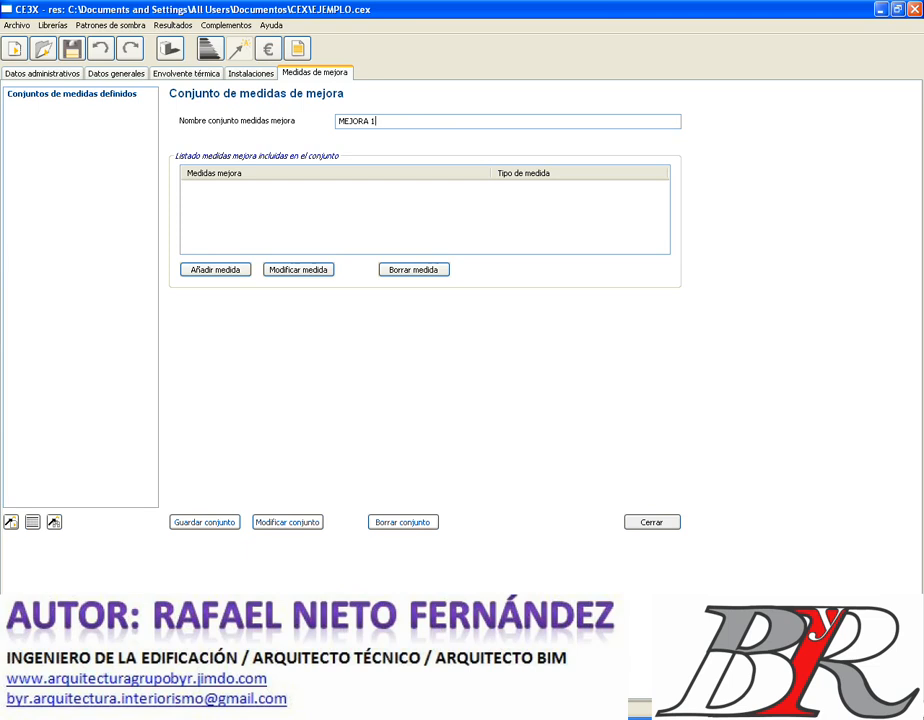
- Add the interior façade thermal insulation measure to MEJORA 1
left_click(216, 272)
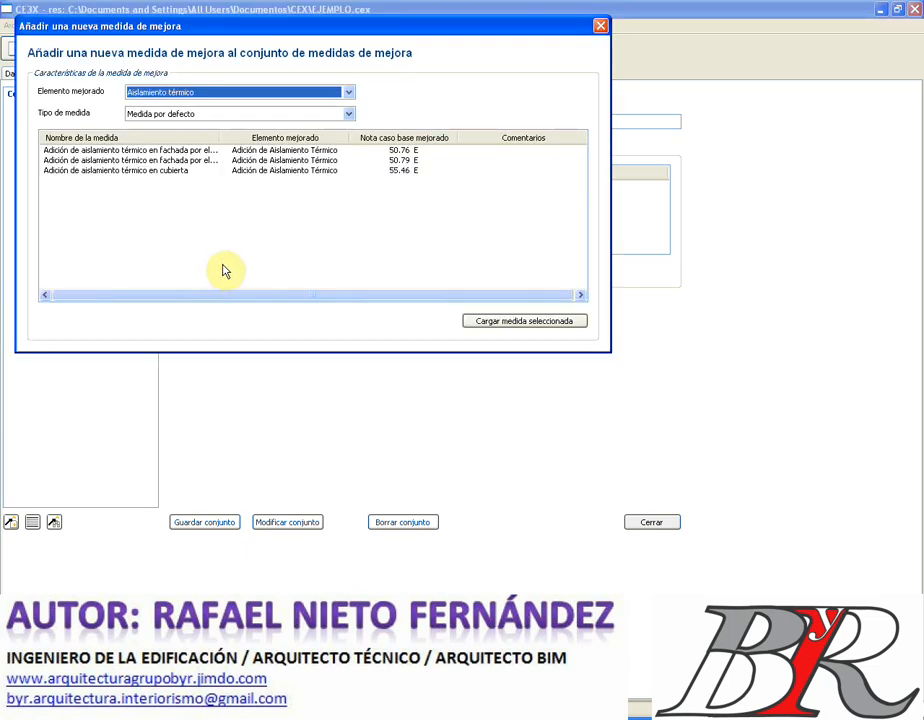
left_click(349, 93)
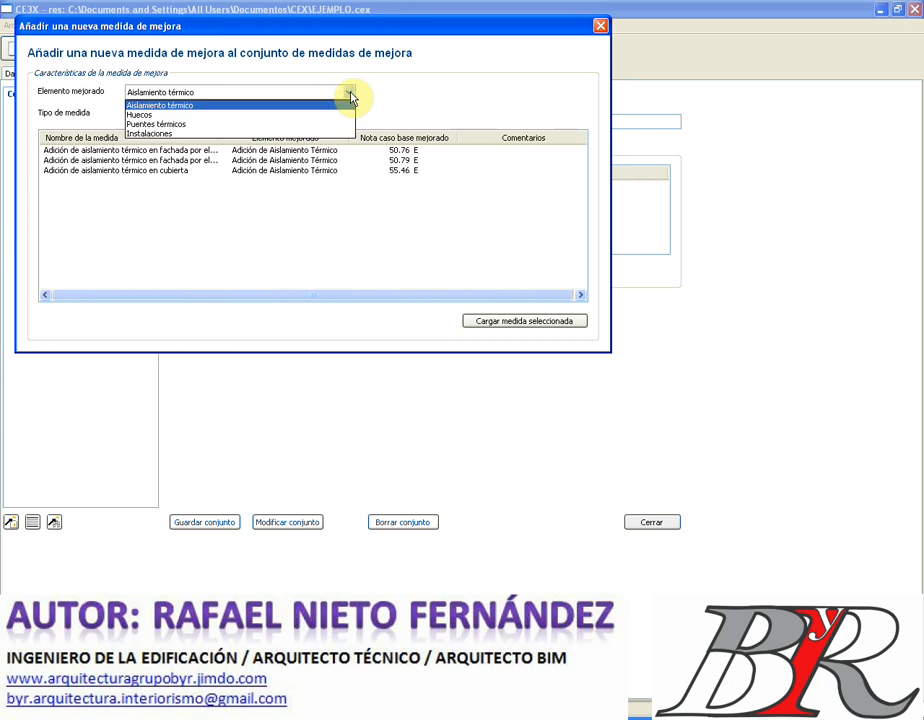
left_click(300, 106)
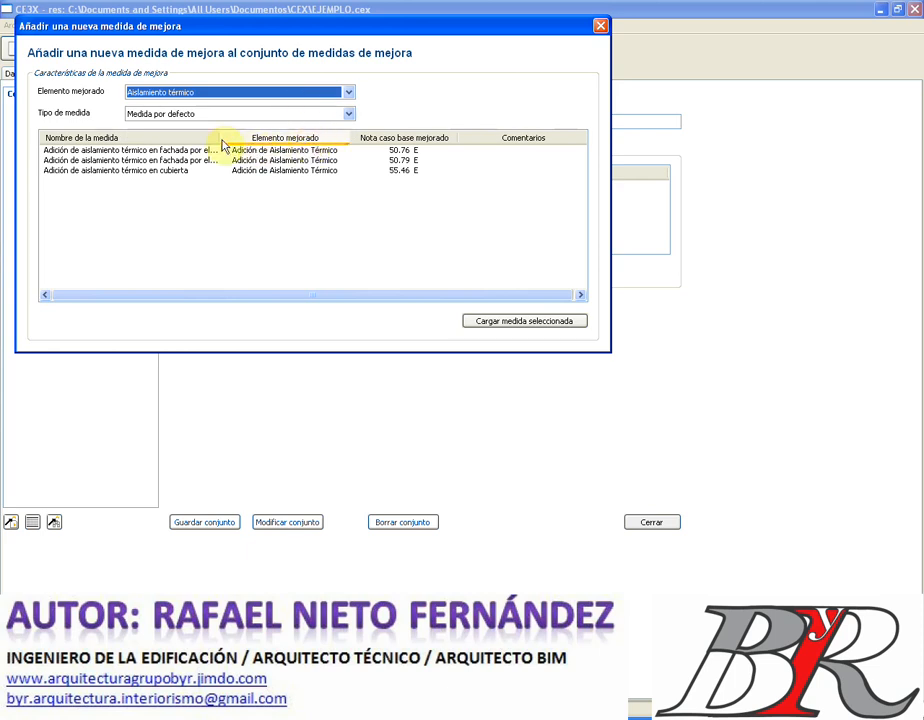
left_click_drag(223, 141, 342, 145)
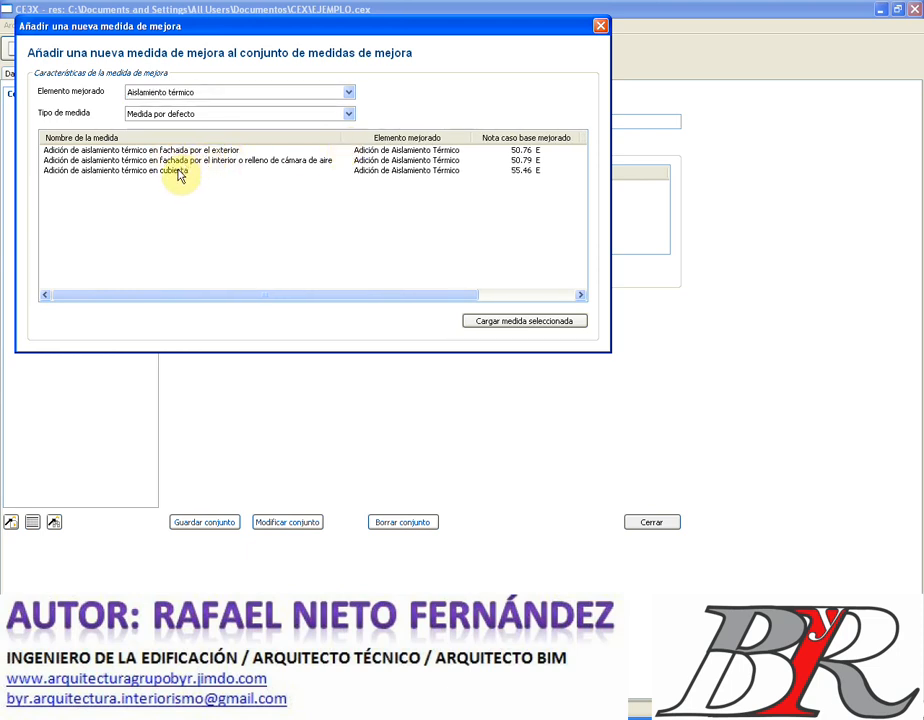
left_click(180, 172)
left_click(181, 163, "shift")
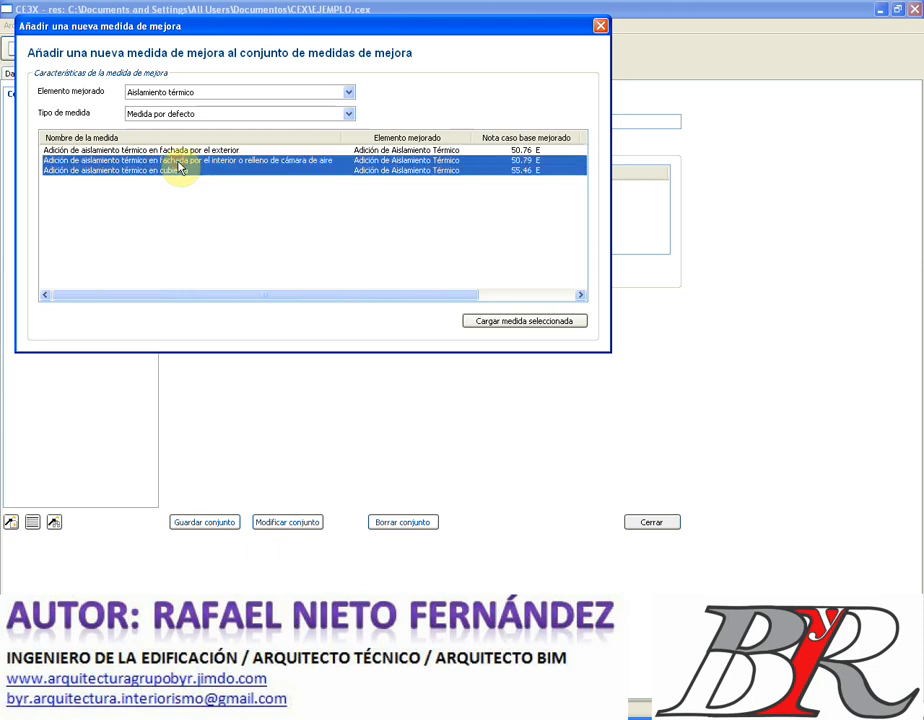
left_click(529, 321)
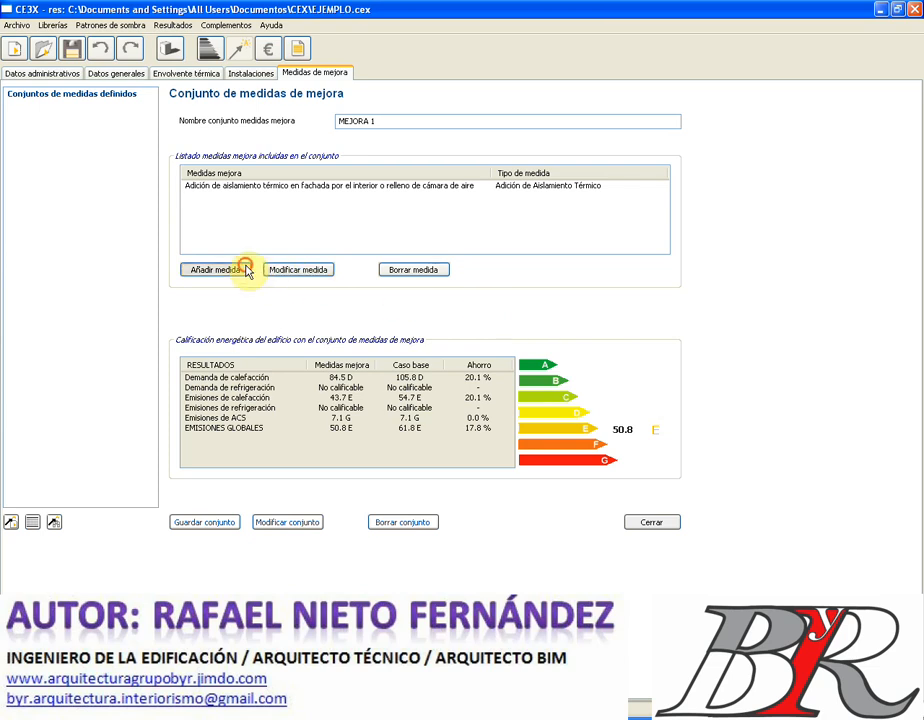
- Add the roof insulation measure and save MEJORA 1, rated 44.4 E versus 61.8 E
left_click(215, 270)
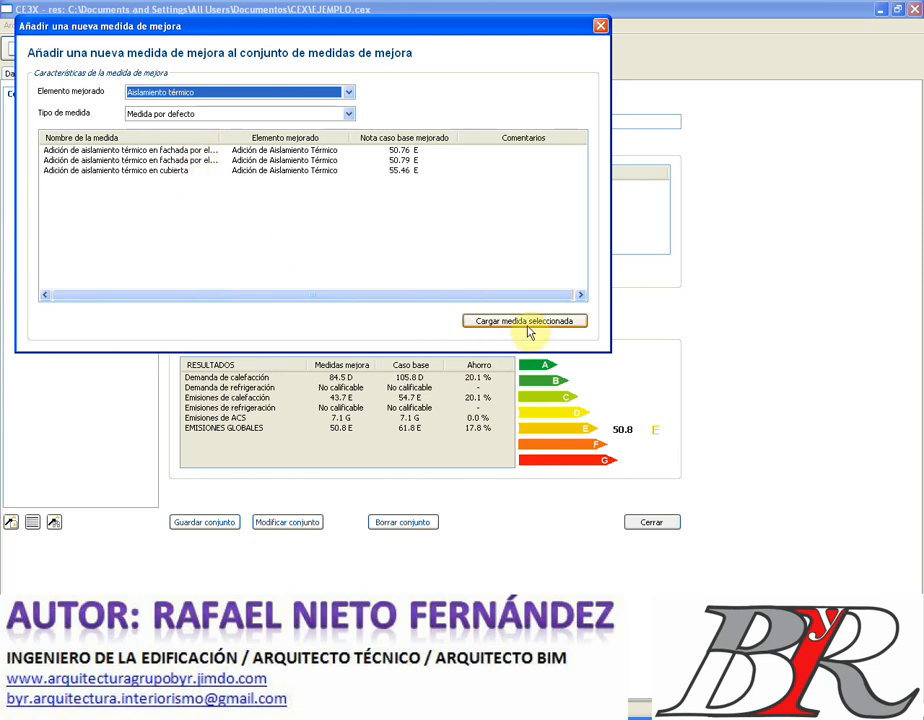
left_click(600, 25)
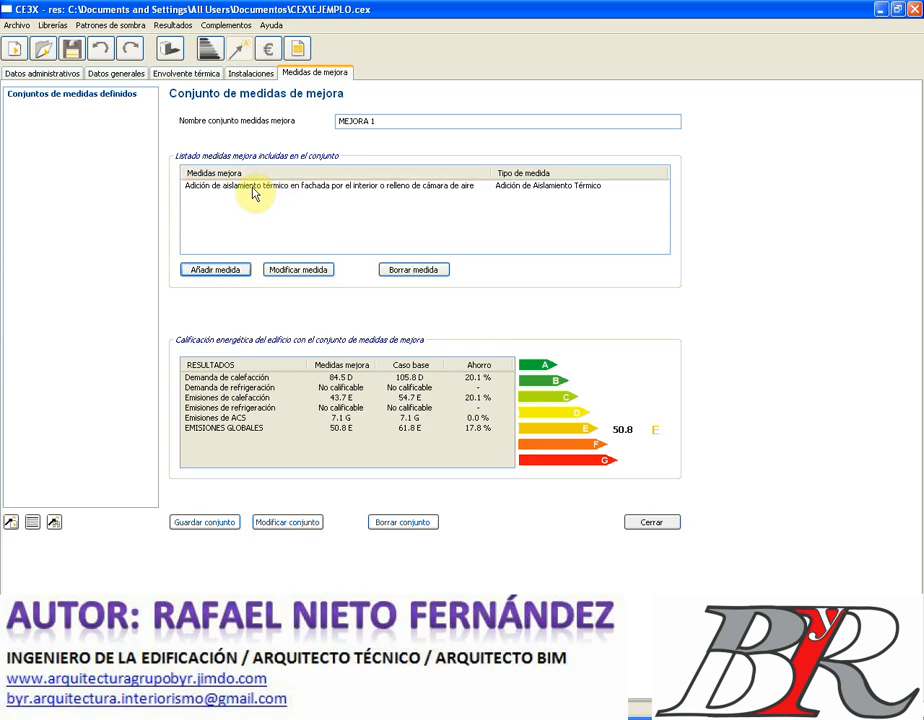
left_click(219, 270)
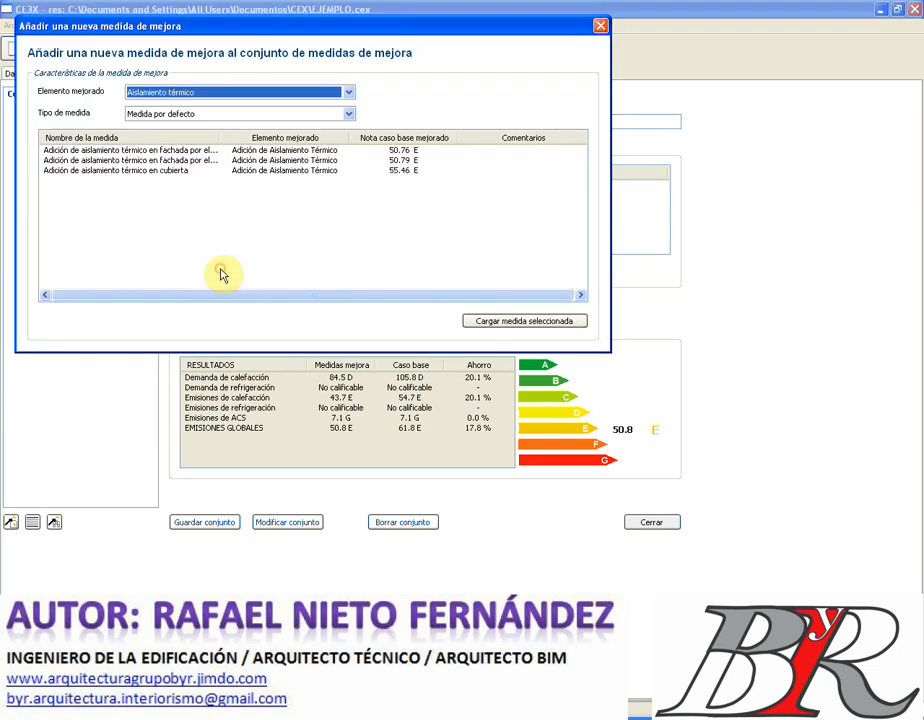
left_click(143, 175)
left_click(522, 322)
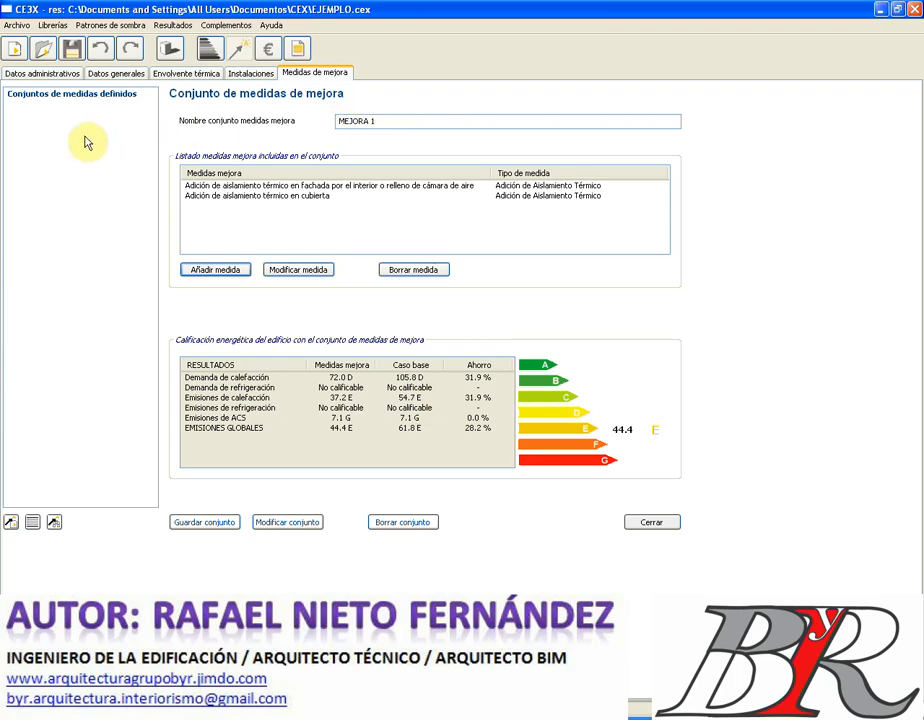
left_click(200, 521)
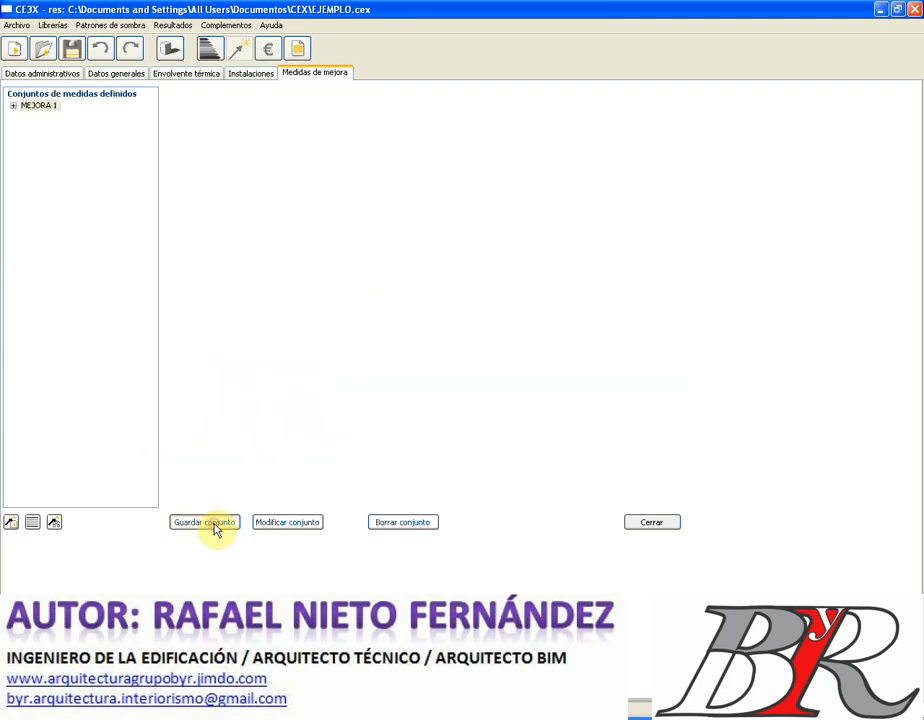
left_click(12, 106)
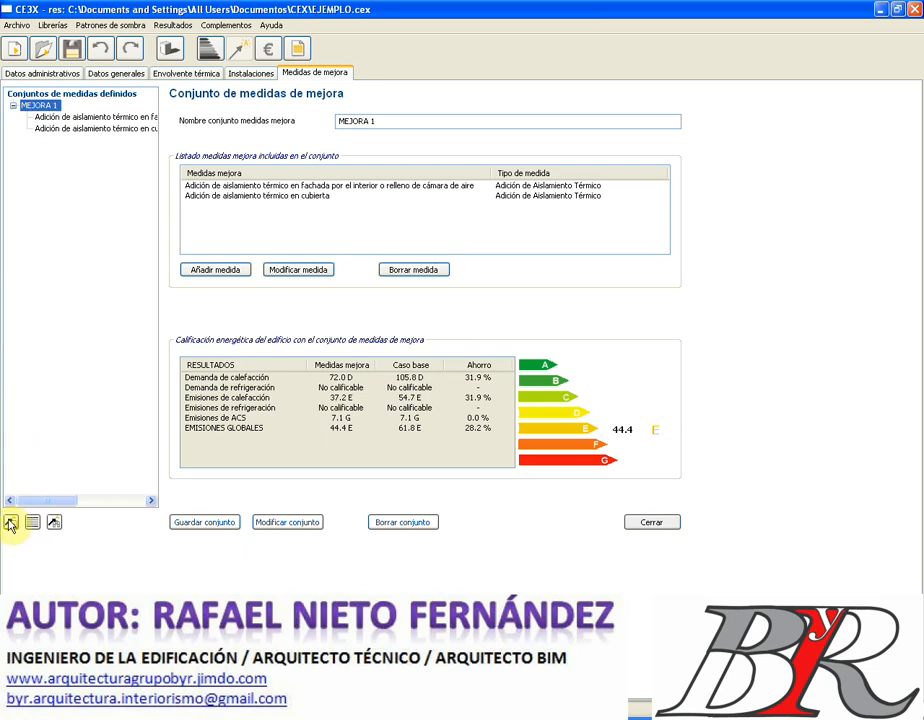
- Create set MEJORA 2 with the high-efficiency heating boiler replacement measure
left_click(10, 523)
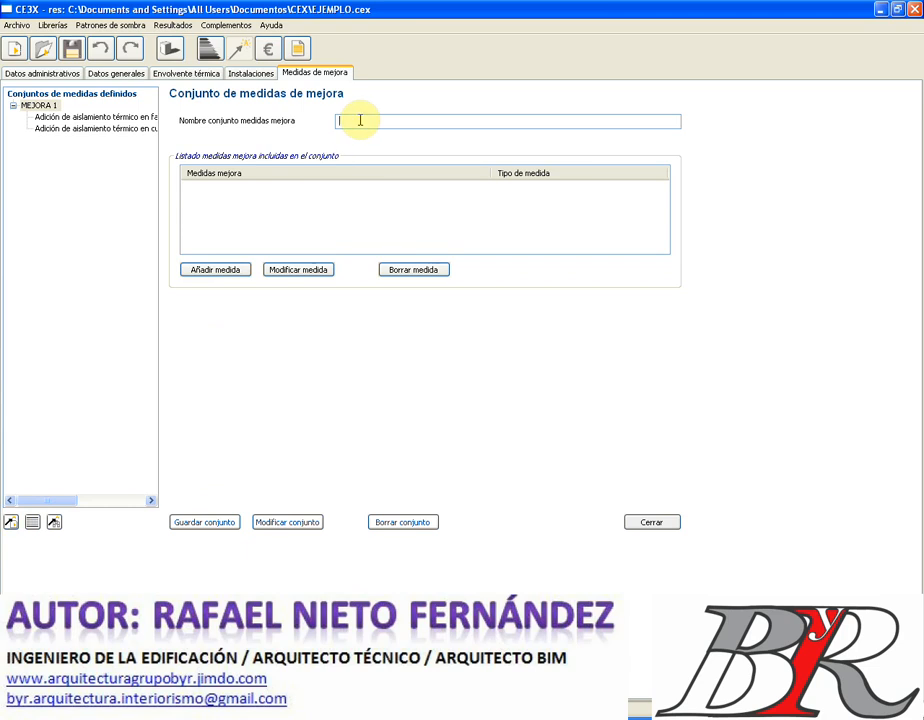
type("m")
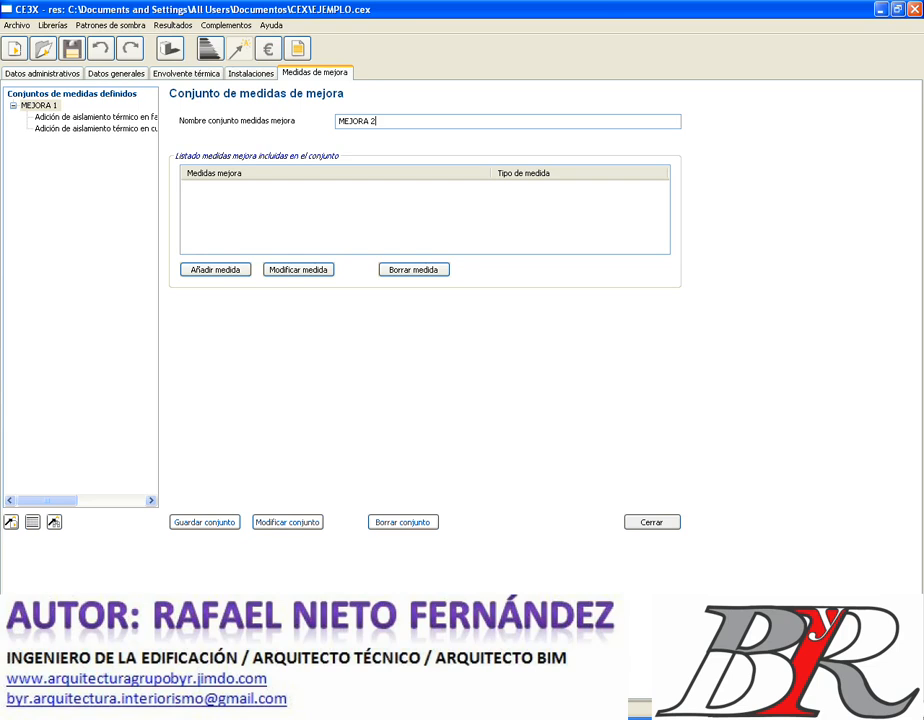
left_click(237, 272)
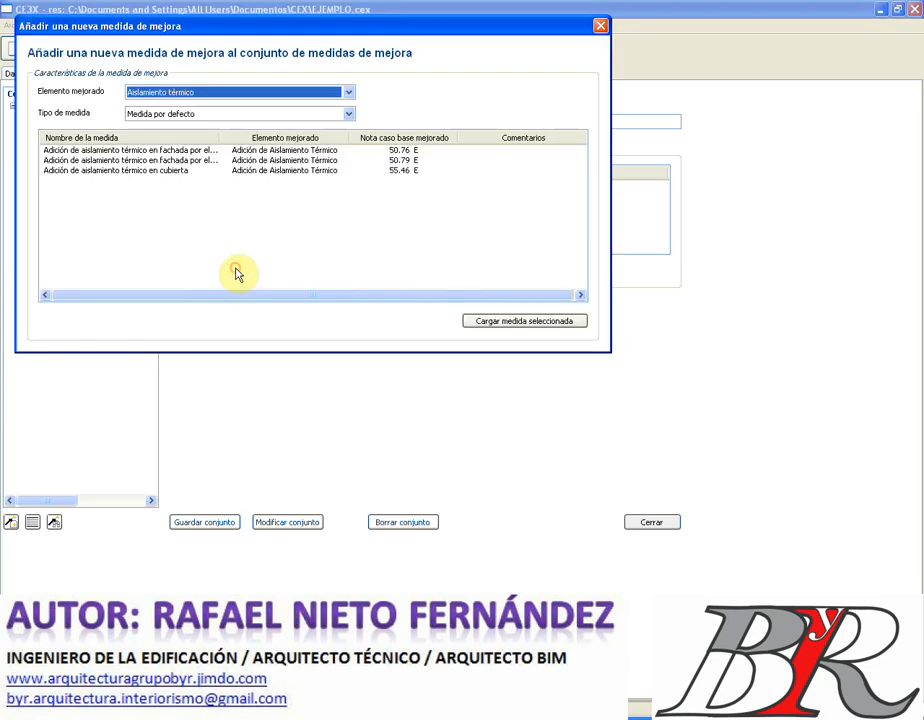
left_click(348, 92)
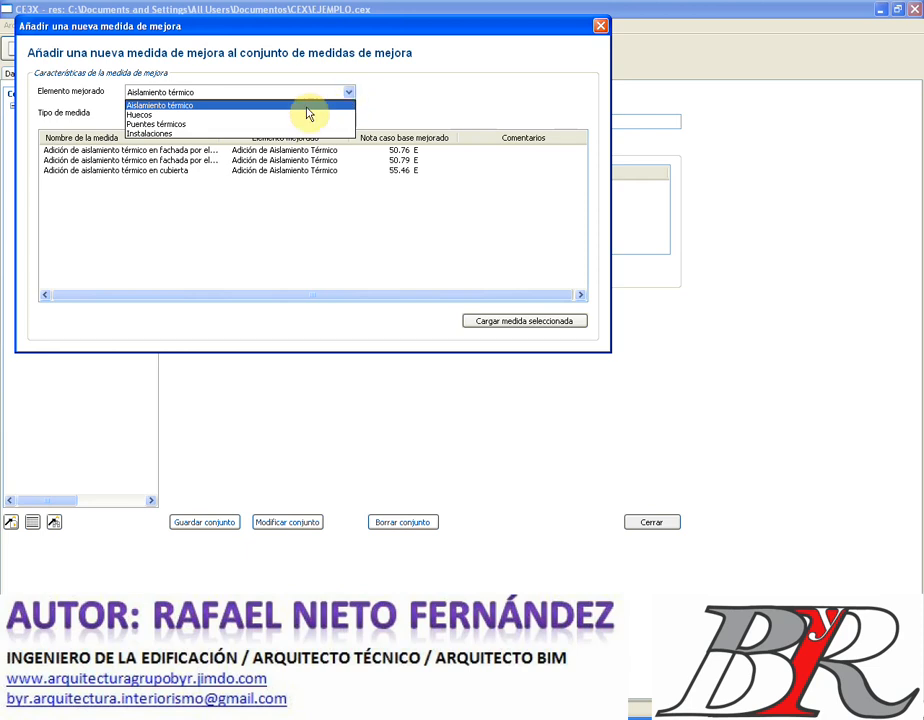
left_click(287, 133)
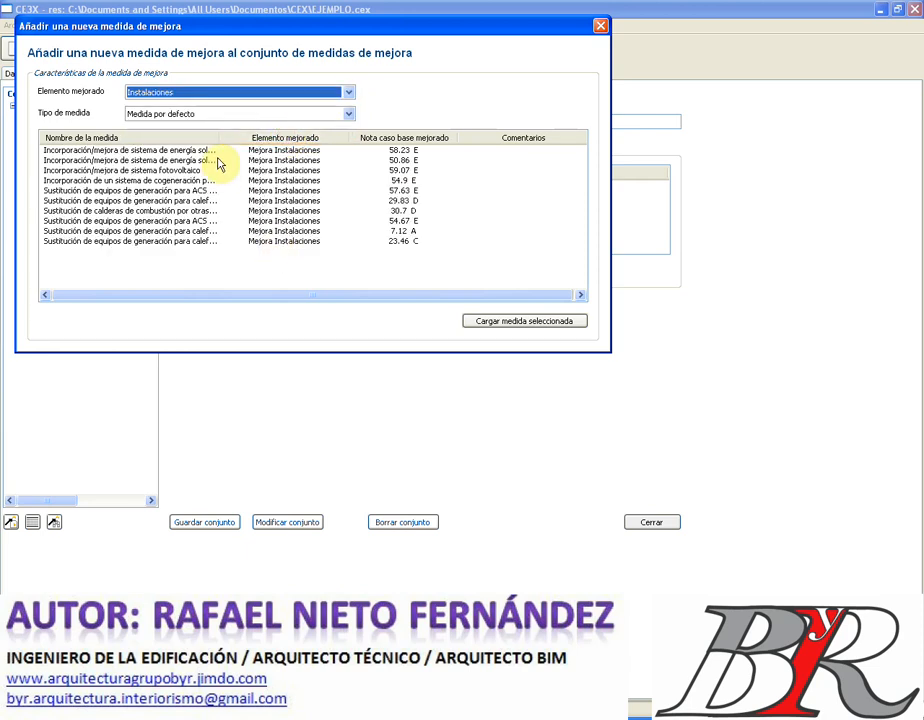
left_click_drag(221, 138, 427, 175)
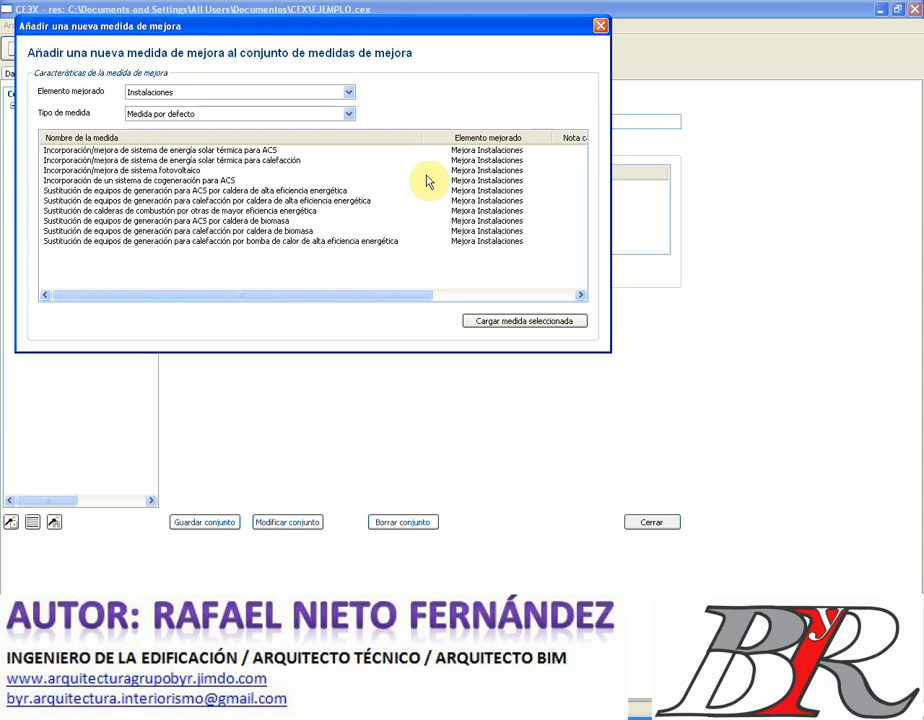
left_click(234, 191)
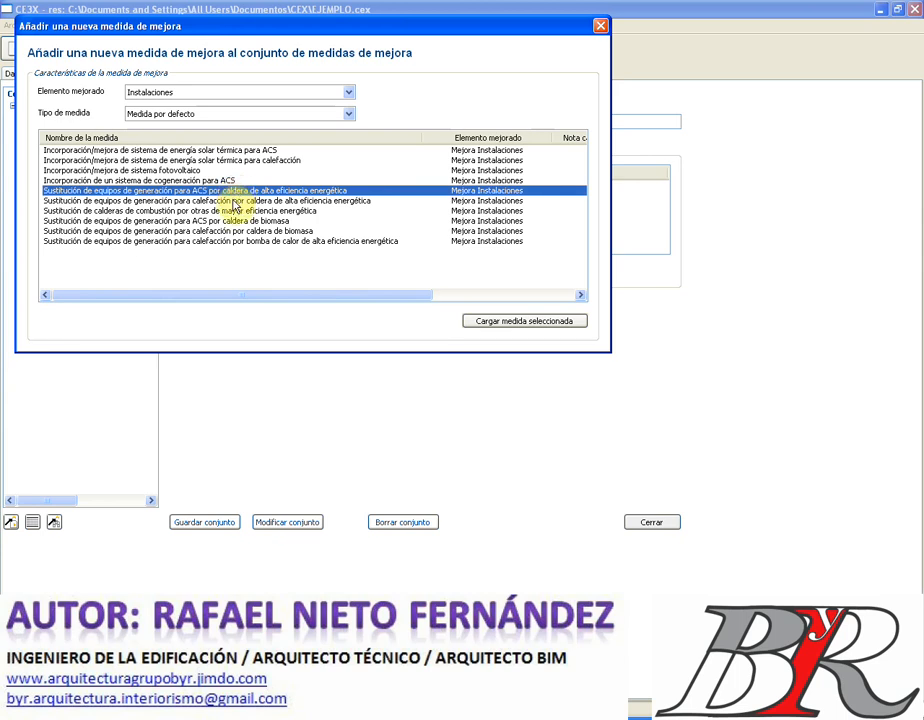
left_click(234, 202)
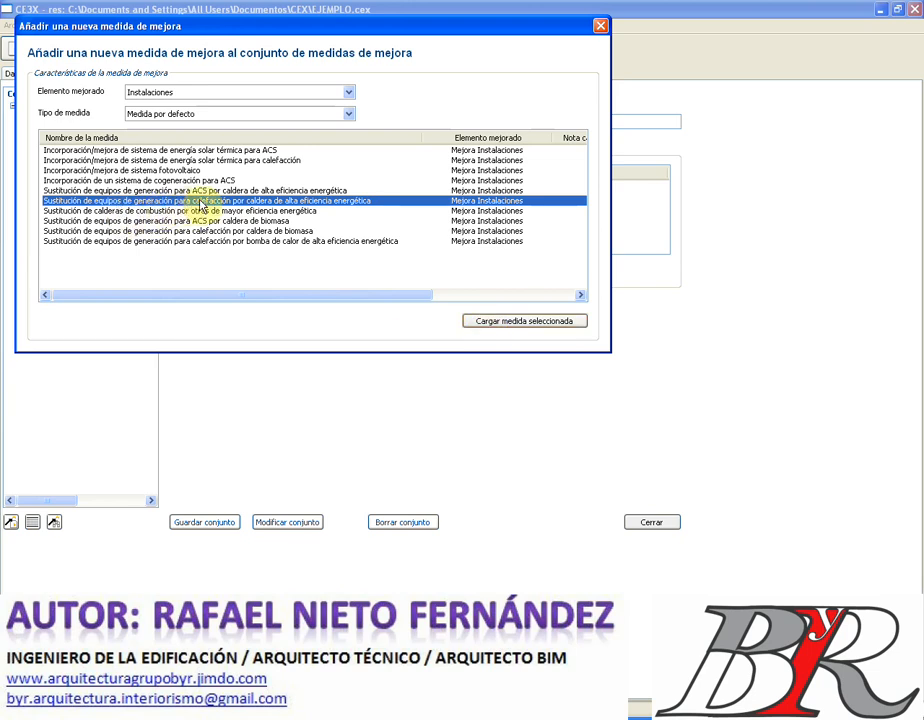
left_click(508, 322)
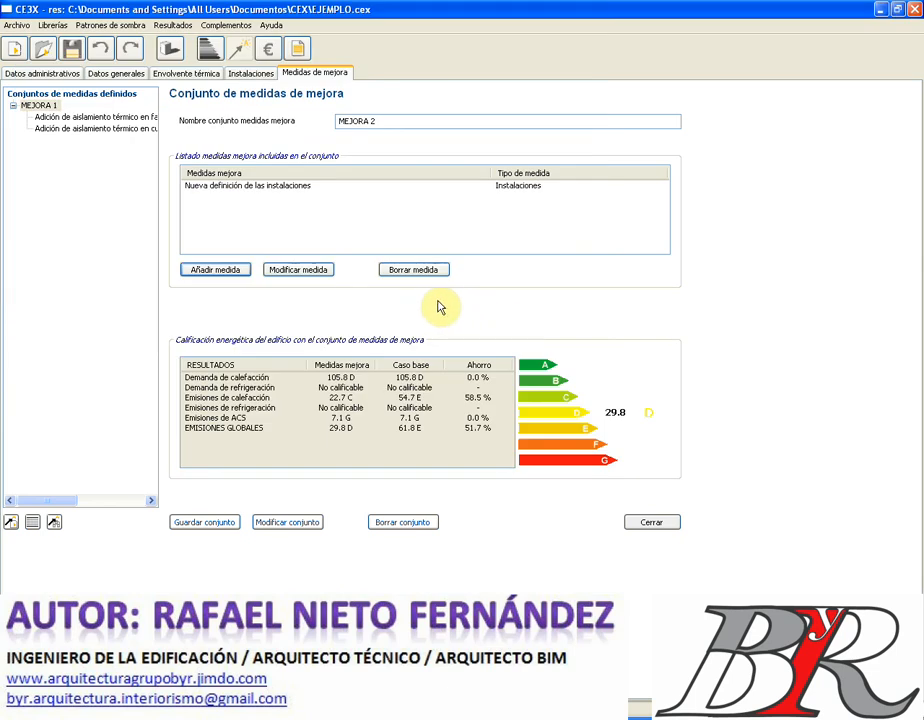
- Try adding a second boiler measure, dismiss the existing-measure warning, and save MEJORA 2 (29.8 D)
left_click(229, 271)
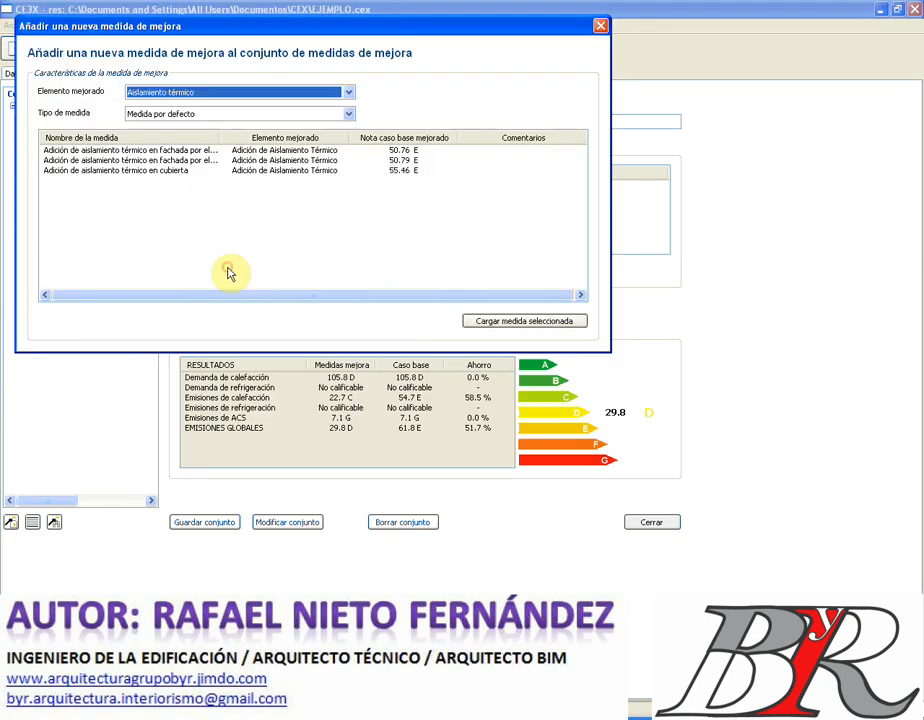
left_click(350, 93)
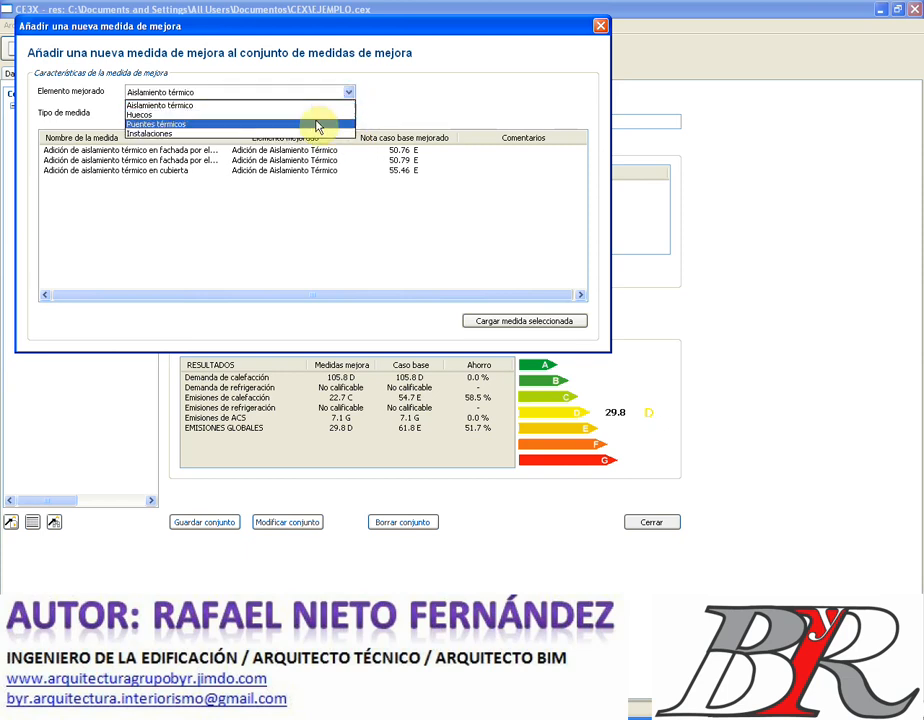
left_click(313, 134)
left_click(350, 115)
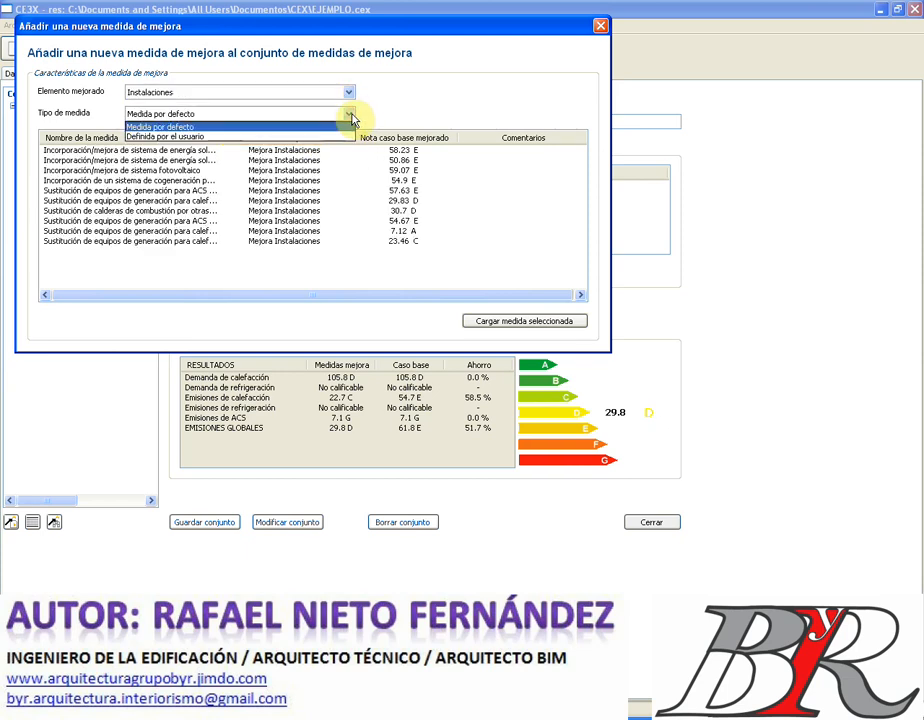
left_click(338, 137)
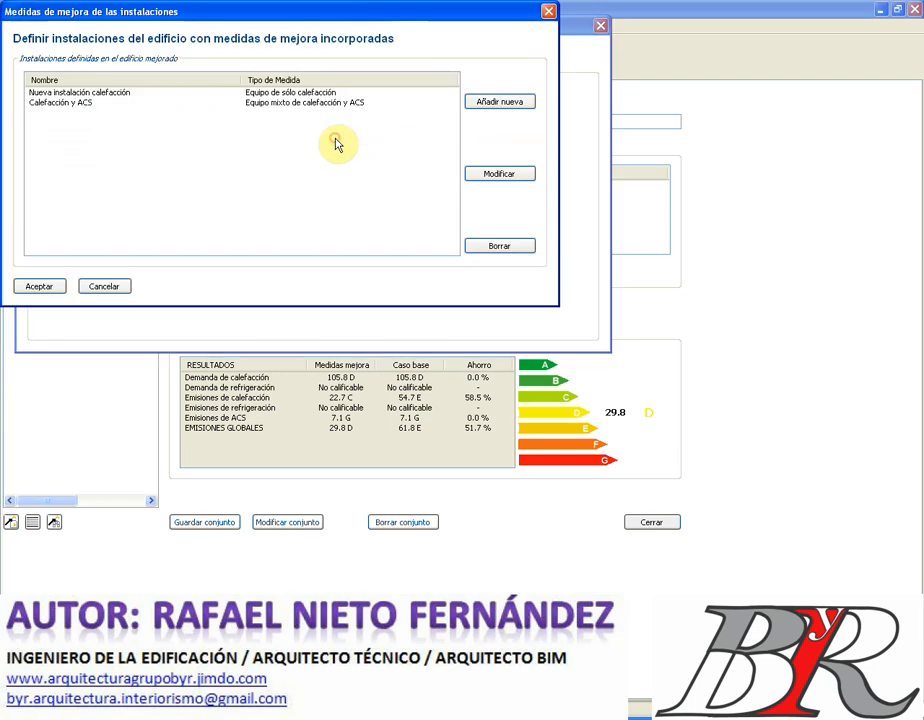
left_click(103, 289)
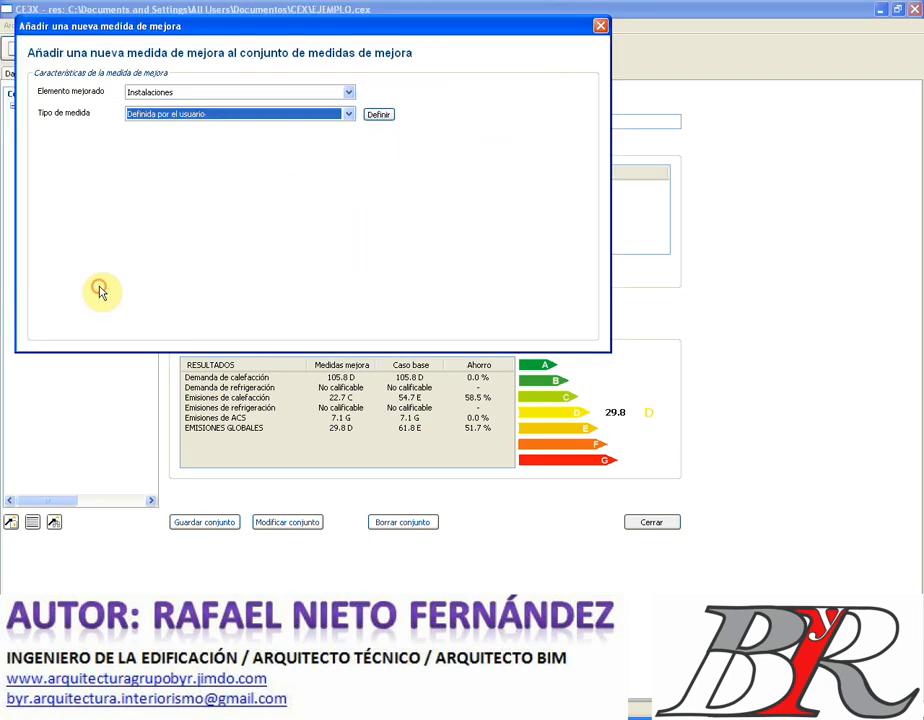
left_click(349, 115)
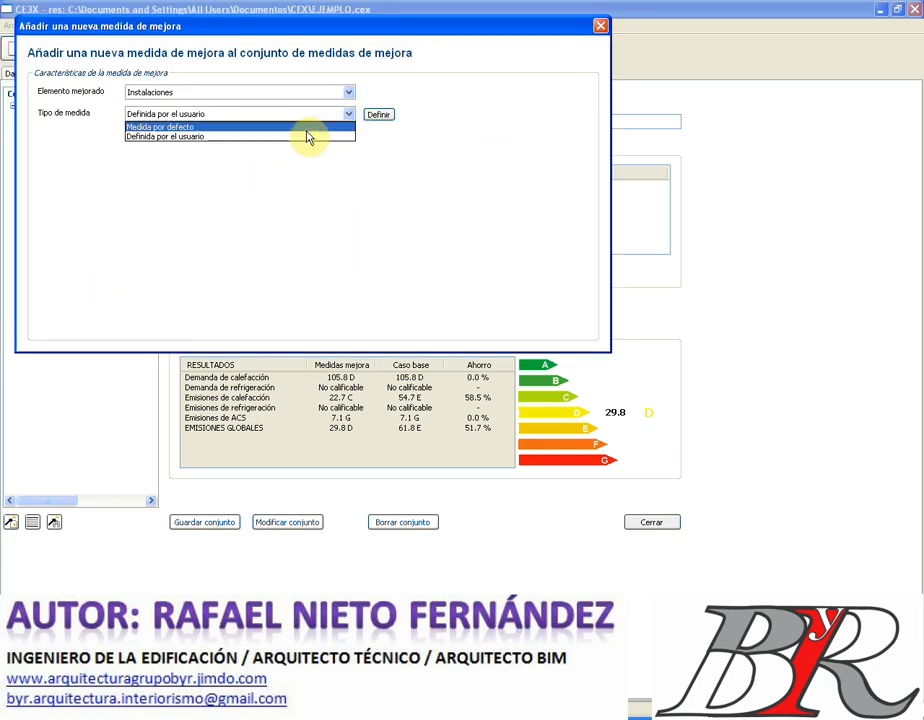
left_click(306, 128)
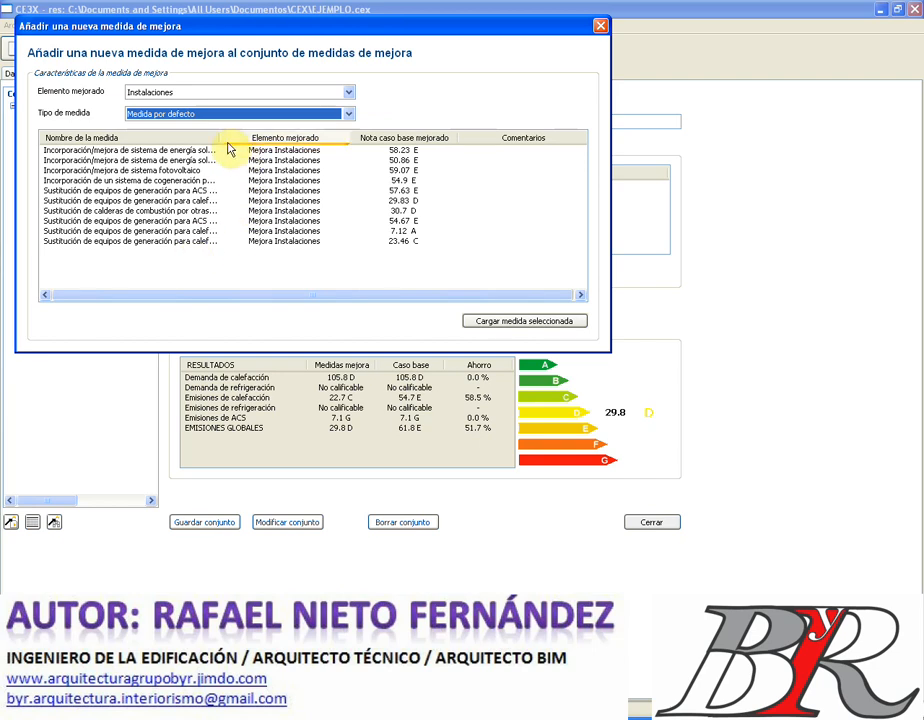
left_click_drag(221, 137, 417, 162)
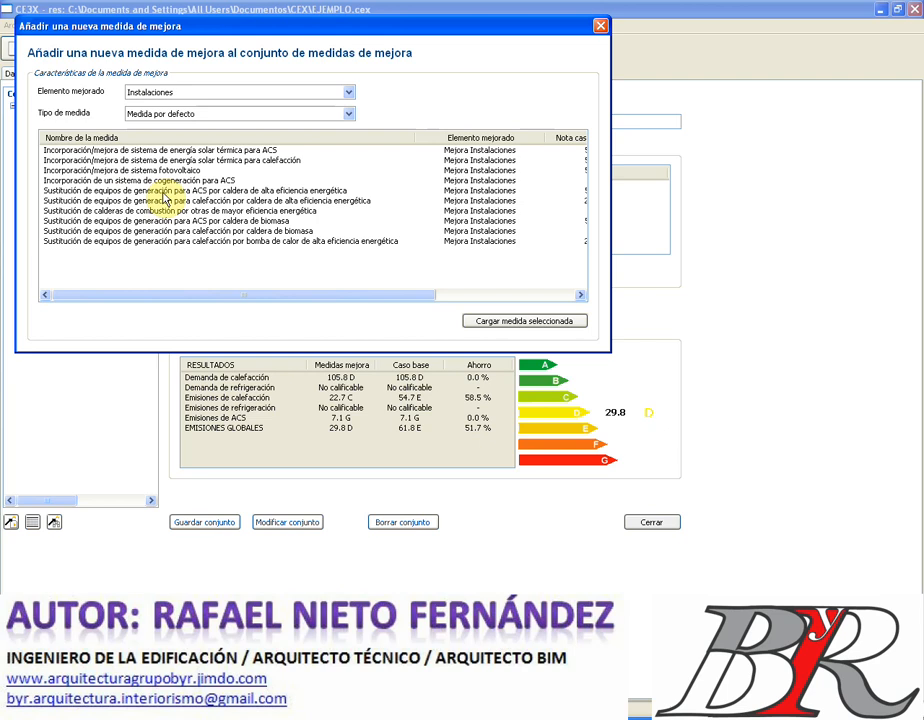
left_click(165, 197)
left_click(490, 321)
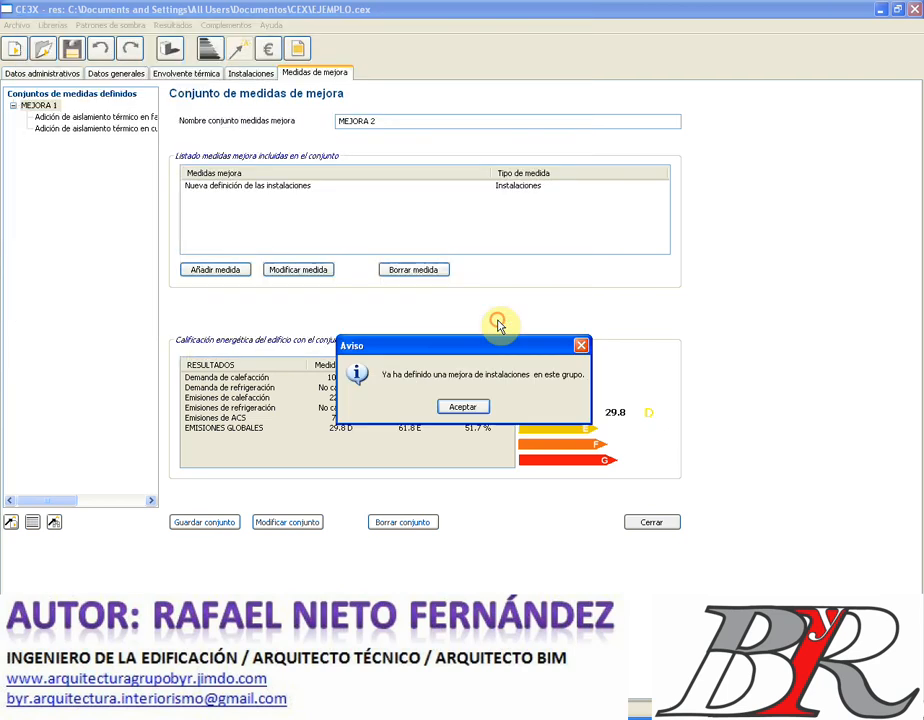
left_click(474, 411)
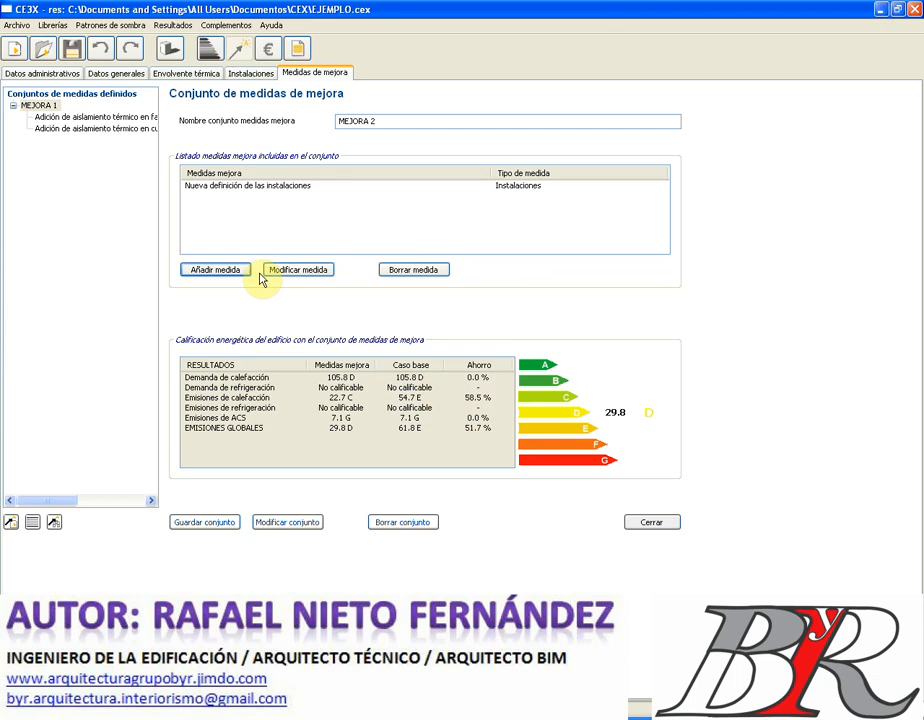
left_click(226, 529)
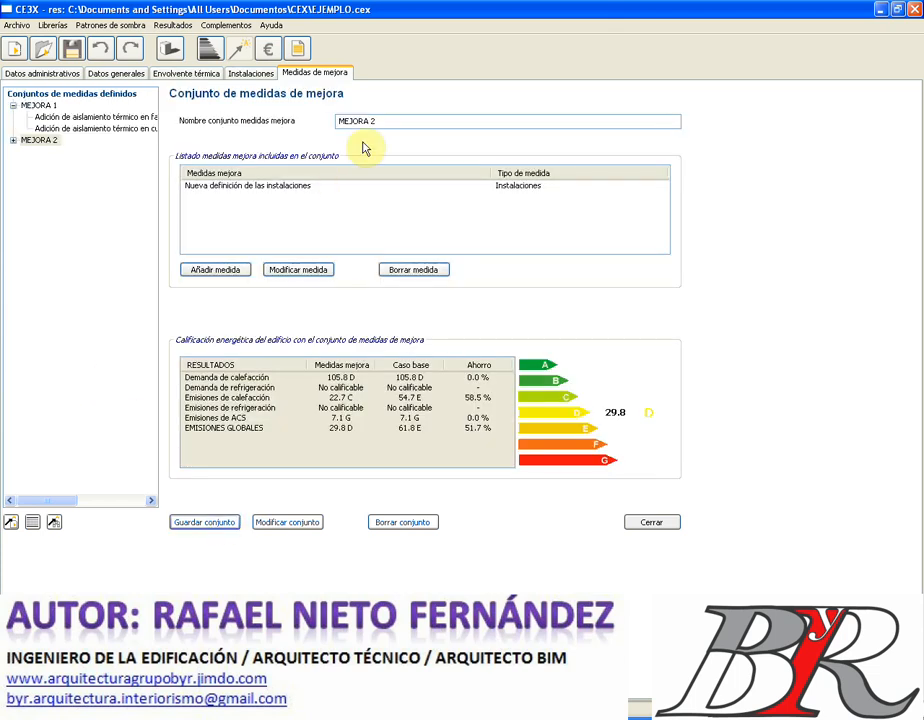
left_click(11, 523)
- Name the new set MEJORA 3 and add a user-defined Huecos (openings) measure
left_click(352, 120)
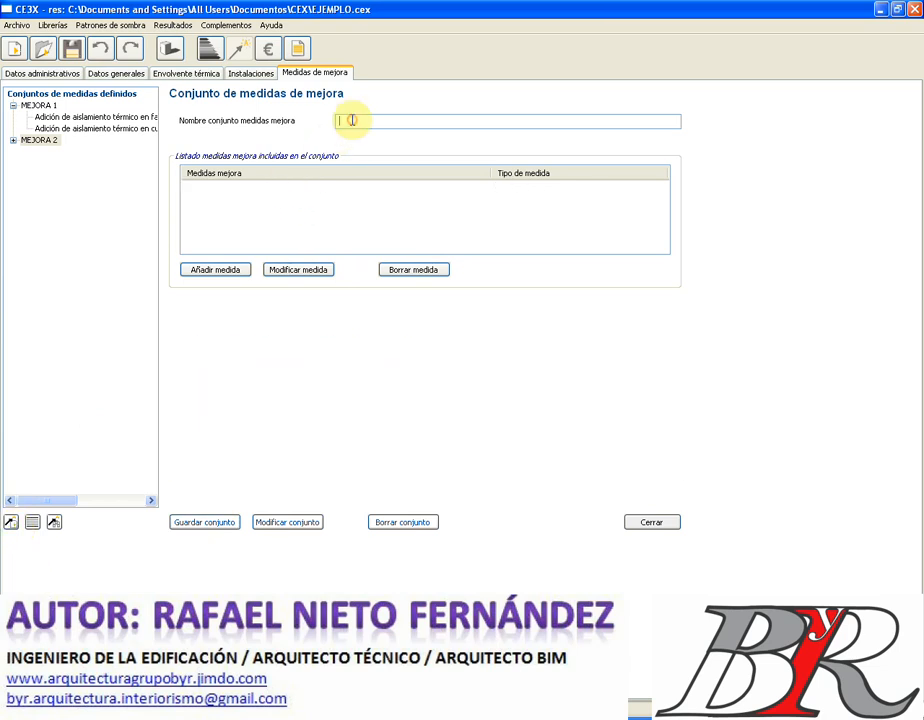
type("m")
type("me")
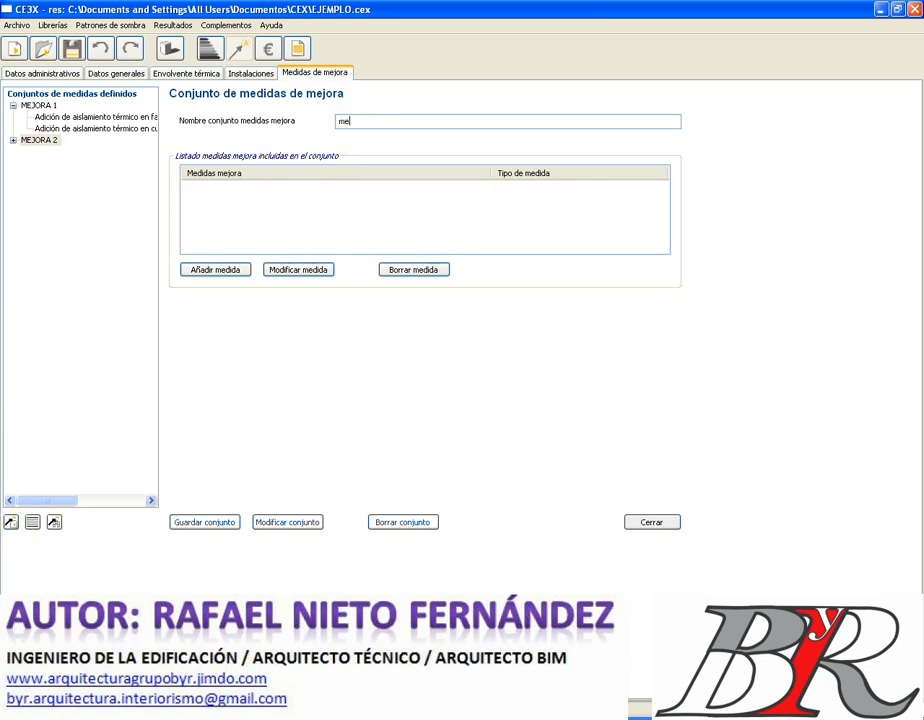
type("MEJORA 3")
left_click(225, 269)
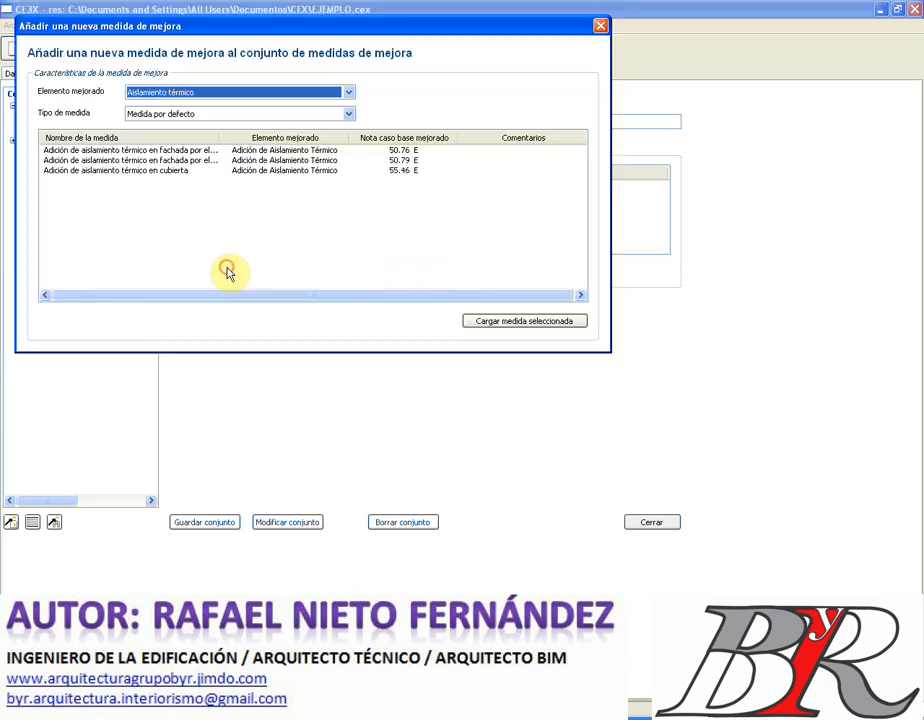
left_click(349, 93)
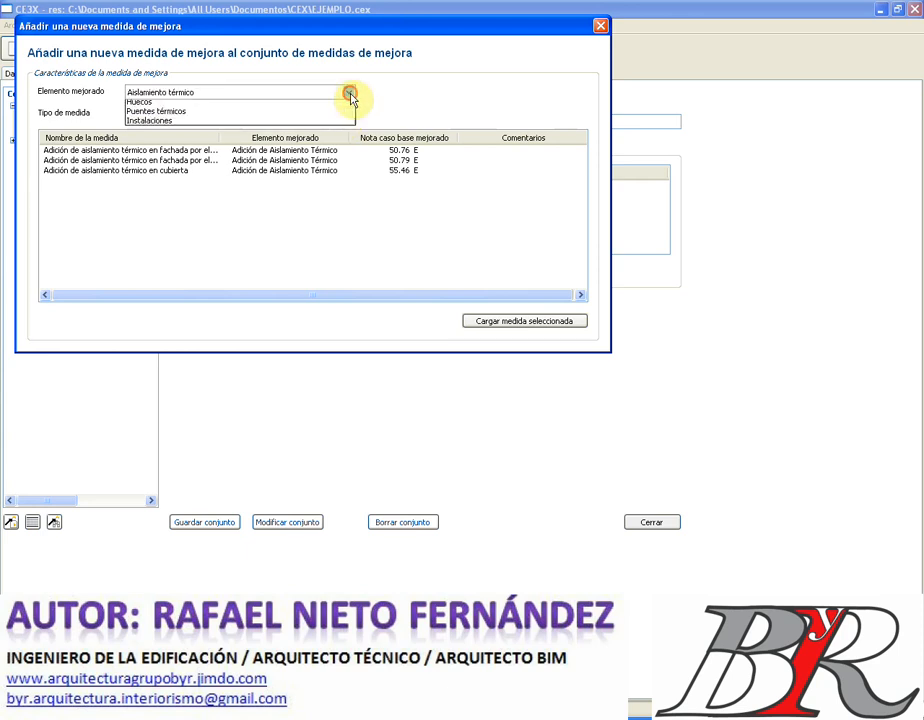
left_click(274, 114)
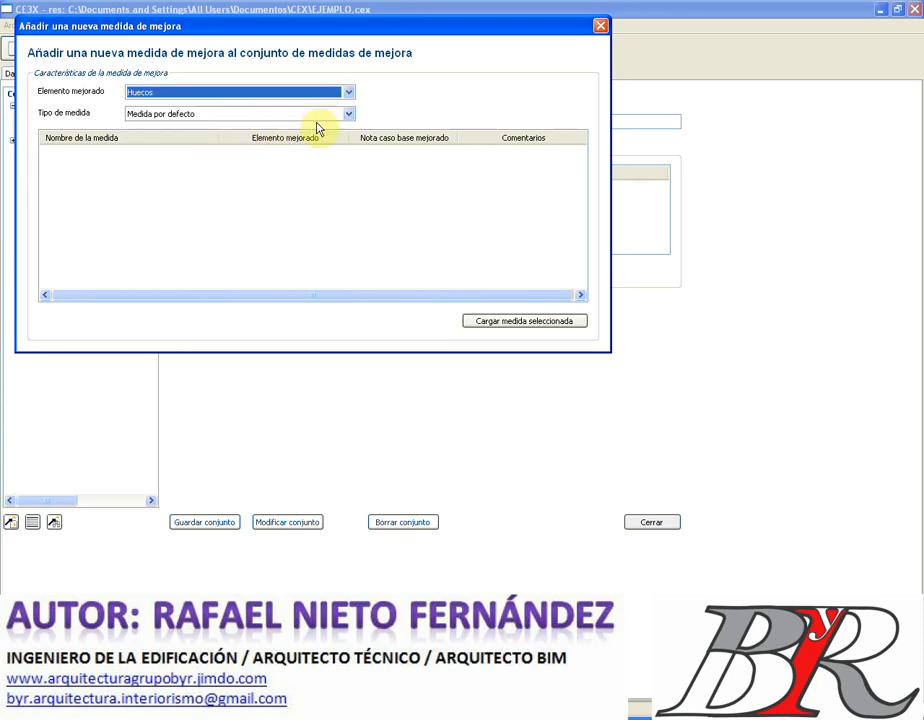
left_click(349, 114)
left_click(309, 137)
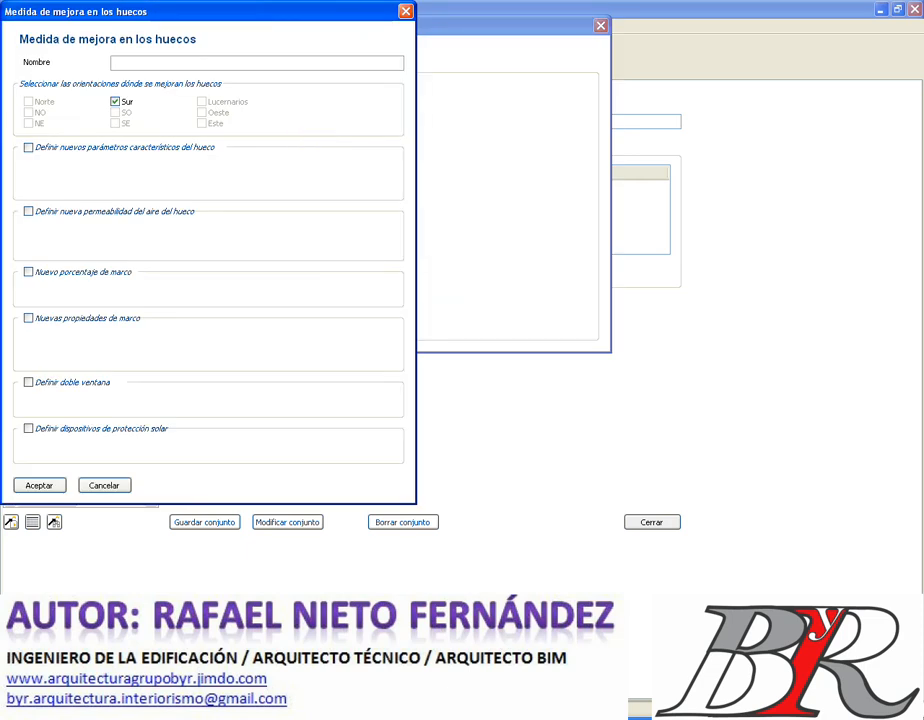
- Name the measure MEJORA HUECOS and take new frame properties from the frame library
type("MEJORA HUECOS")
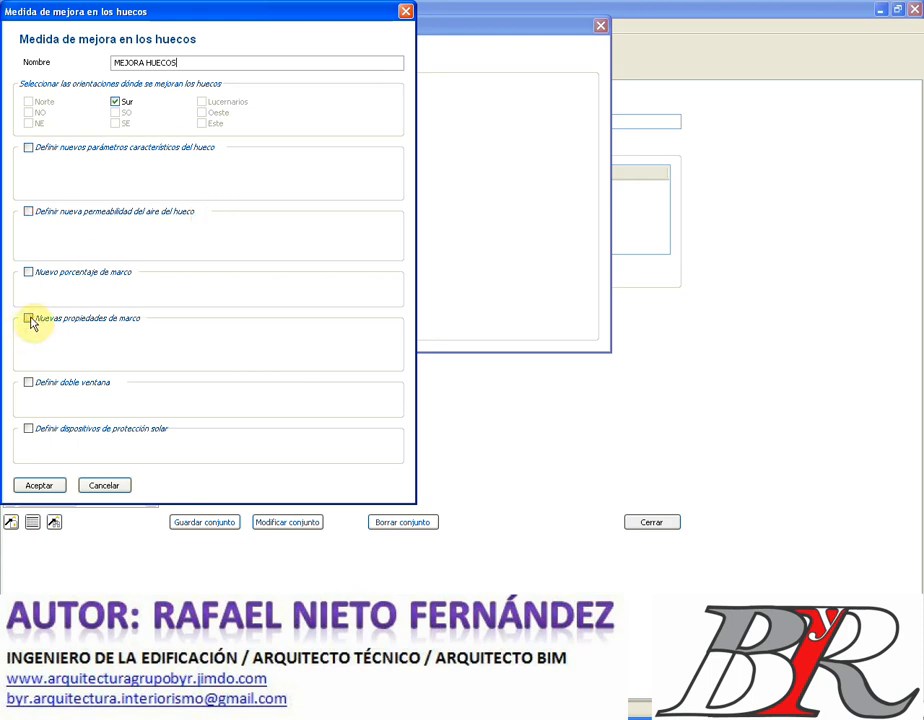
left_click(29, 319)
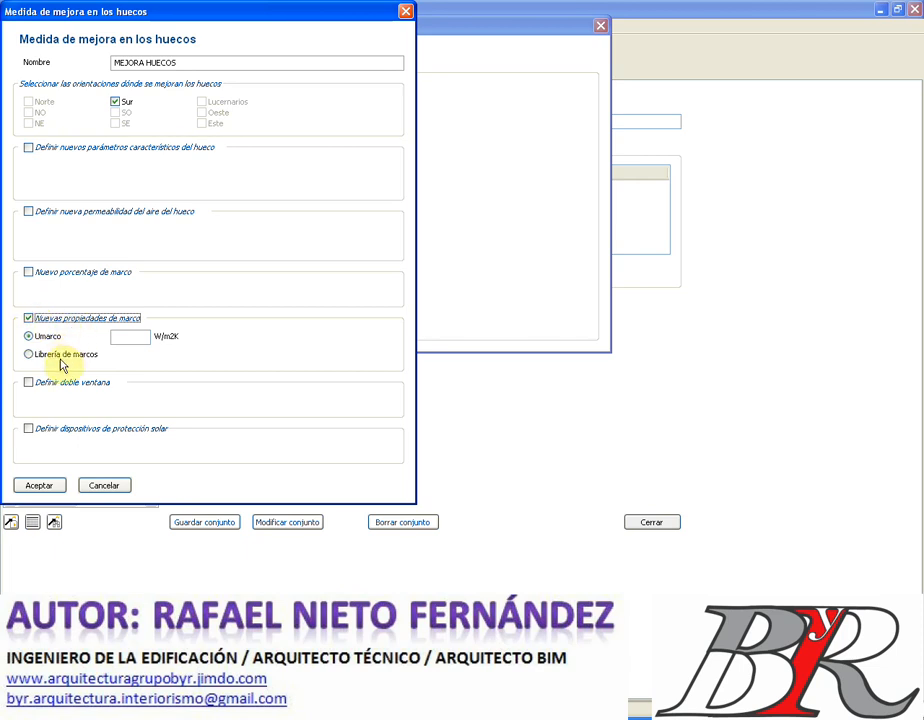
left_click(28, 357)
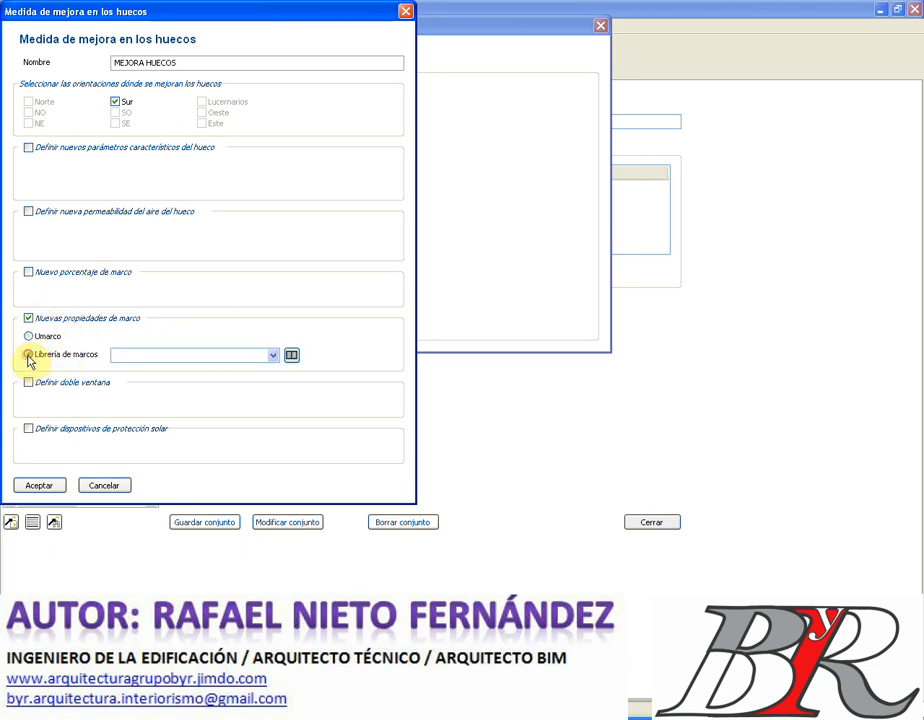
- Load the horizontal metal frame HOR_Con rotura de puente térmico mayor de 12 mm (U 3.5) into the project
left_click(291, 356)
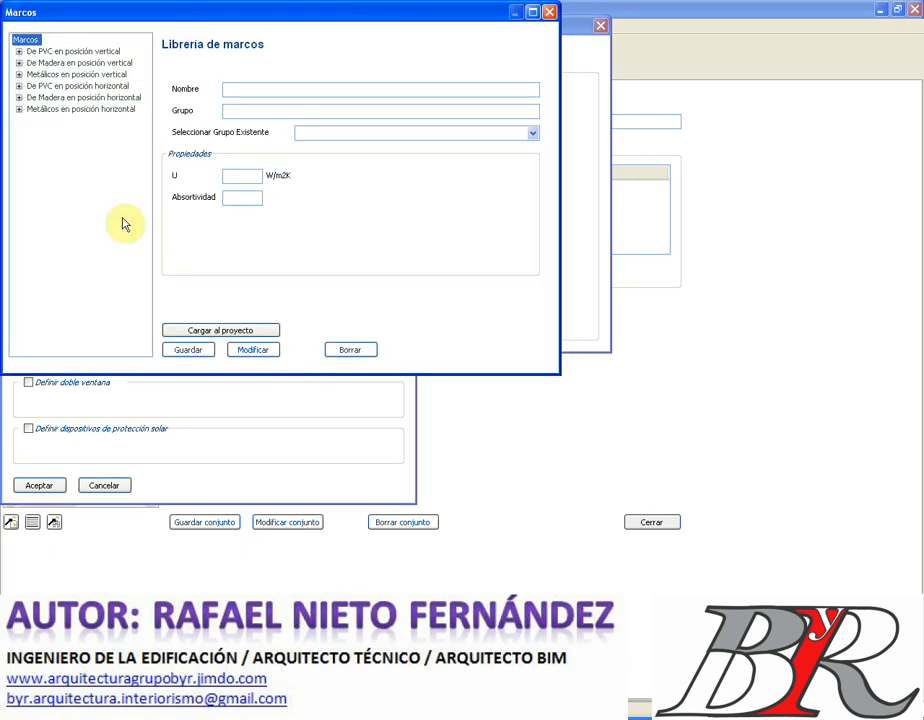
left_click(19, 109)
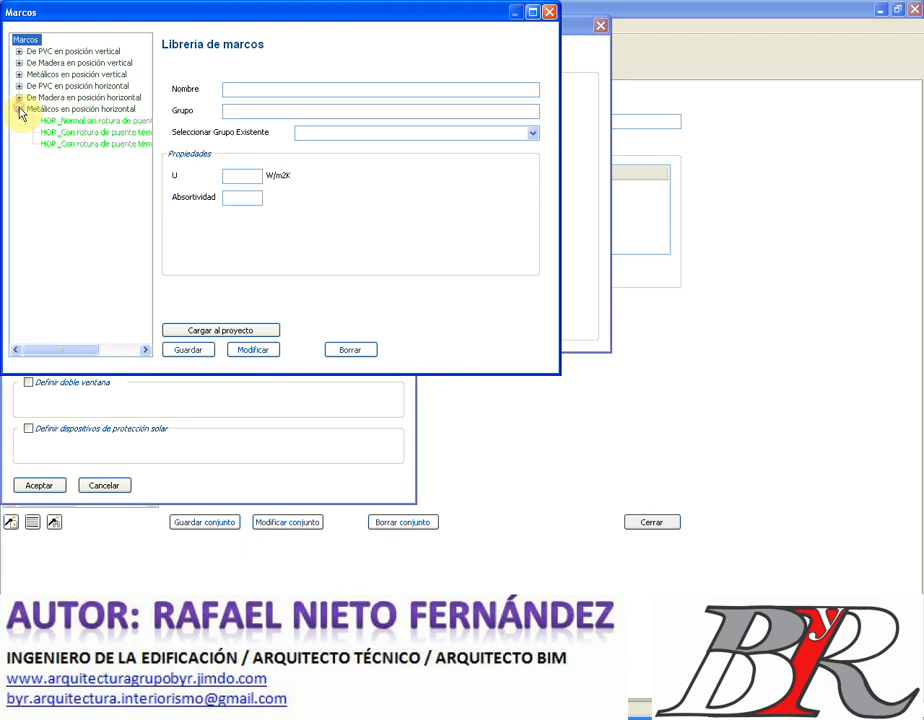
left_click(87, 144)
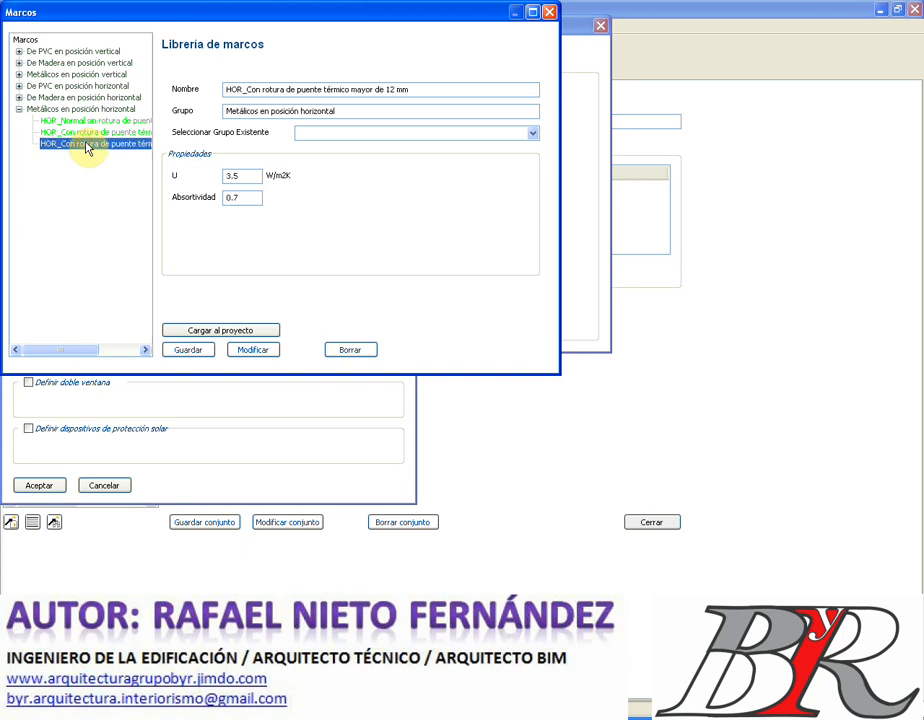
left_click(240, 175)
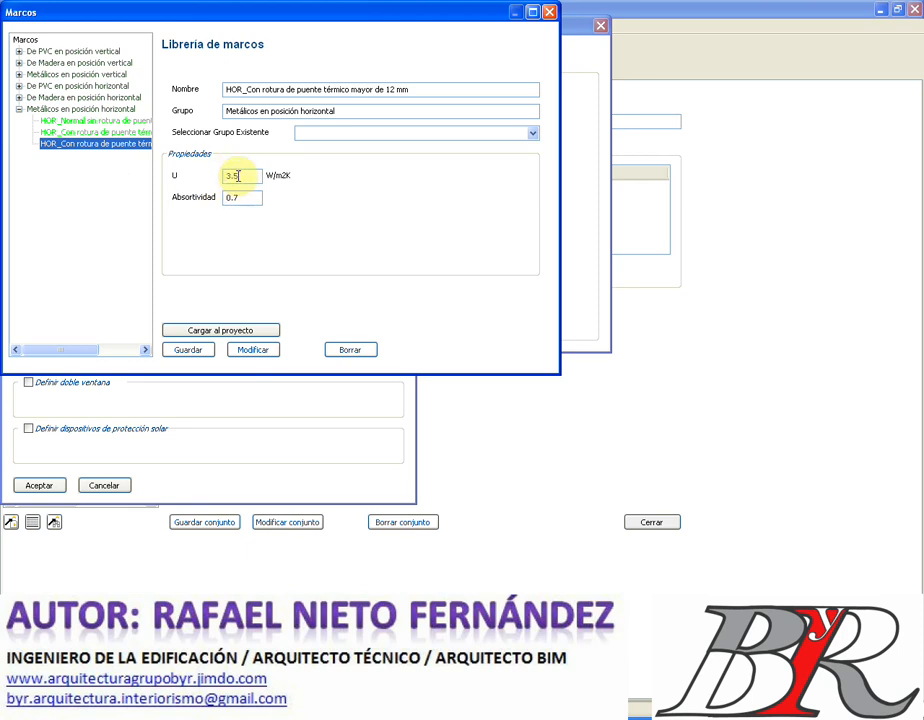
left_click(204, 353)
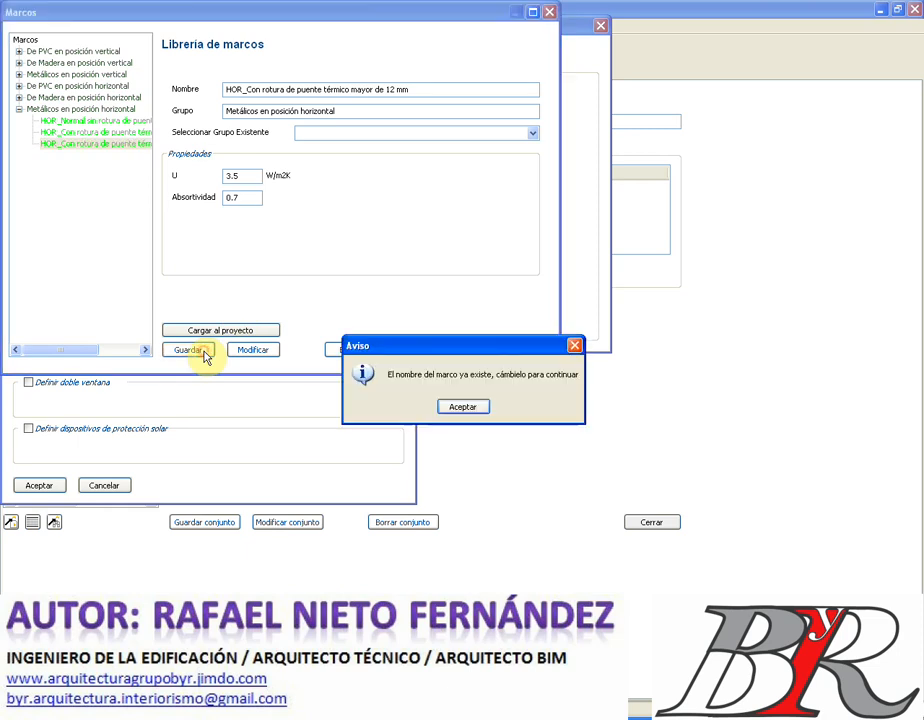
left_click(460, 409)
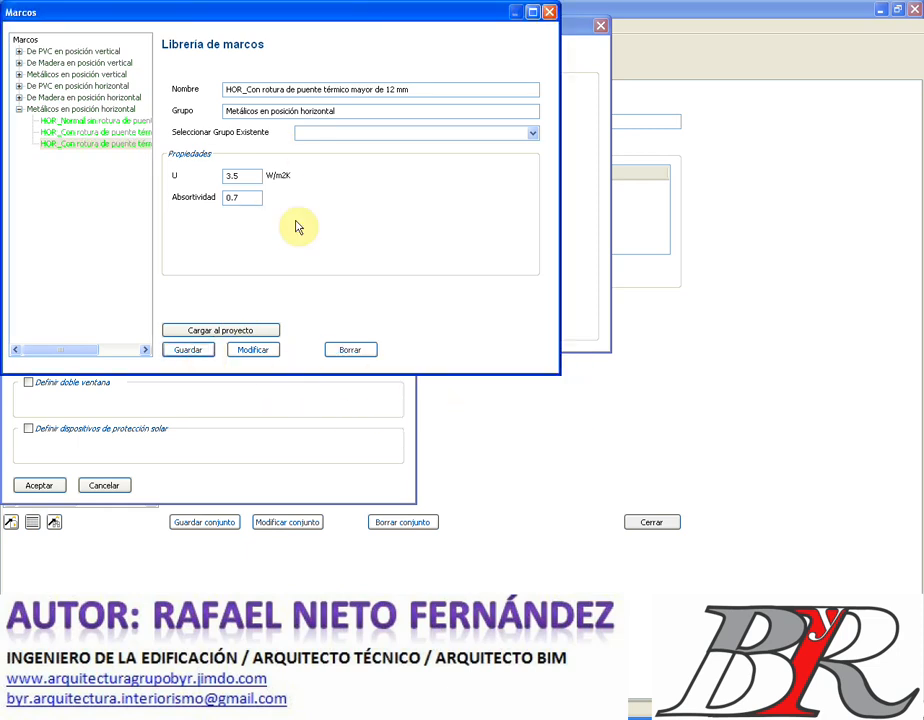
left_click(221, 331)
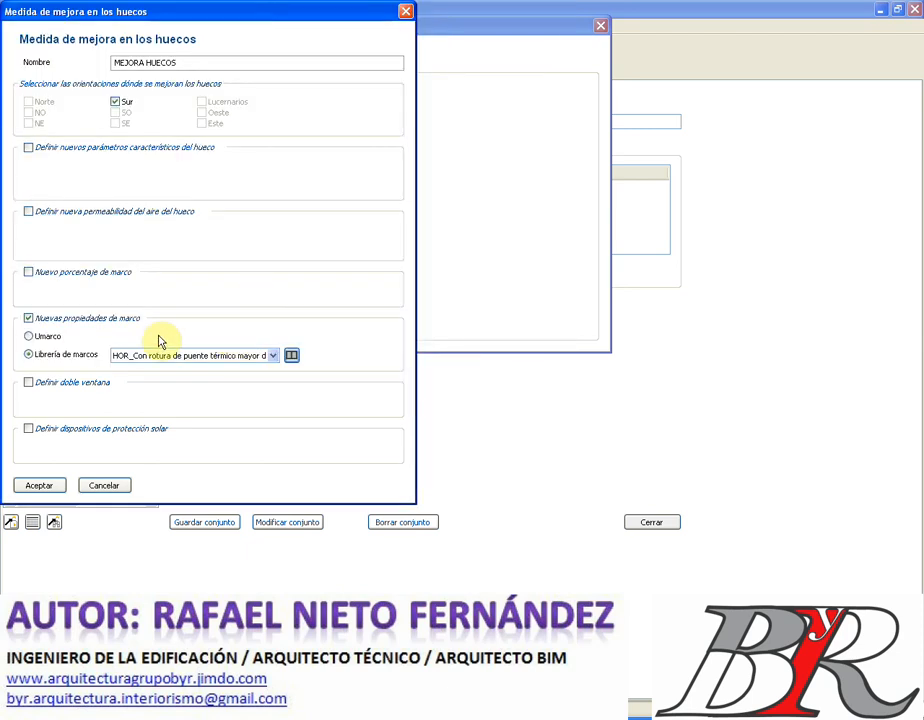
- Add a Vidrio Doble double window and enable solar protection for the openings
left_click(78, 386)
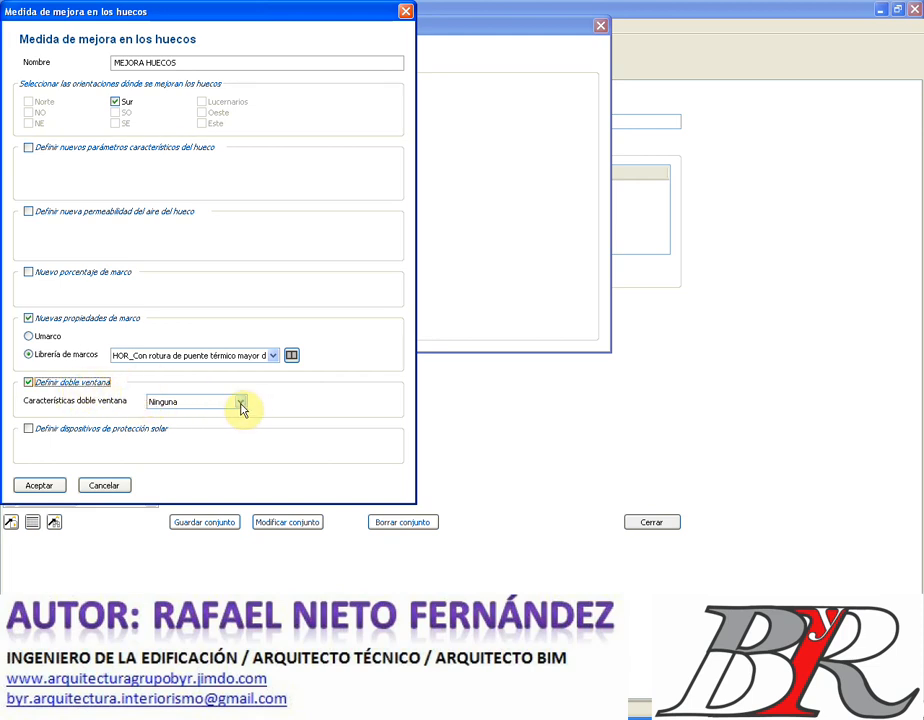
left_click(240, 403)
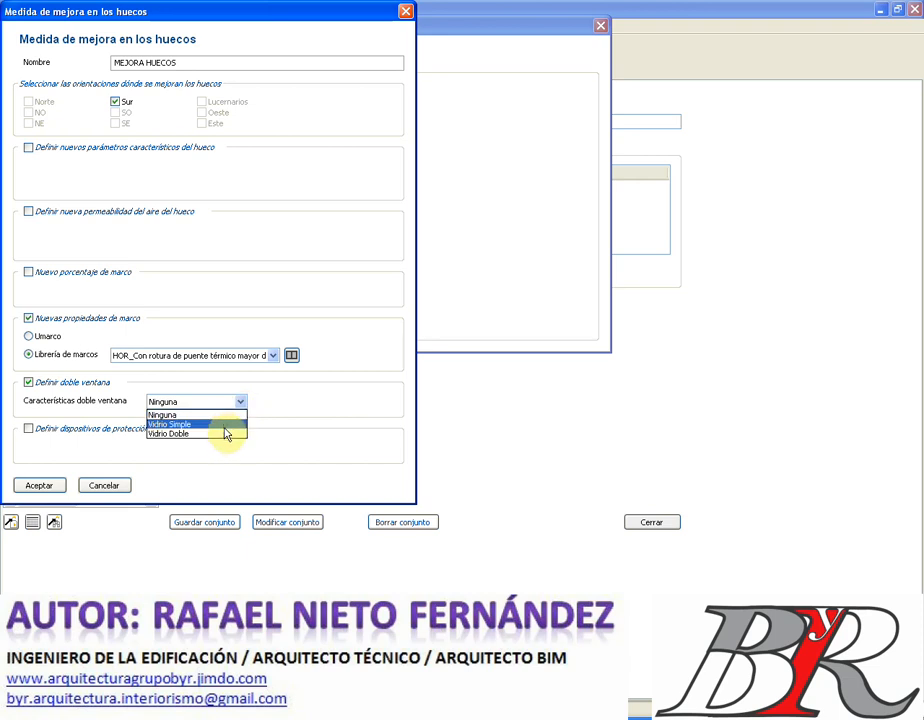
left_click(226, 433)
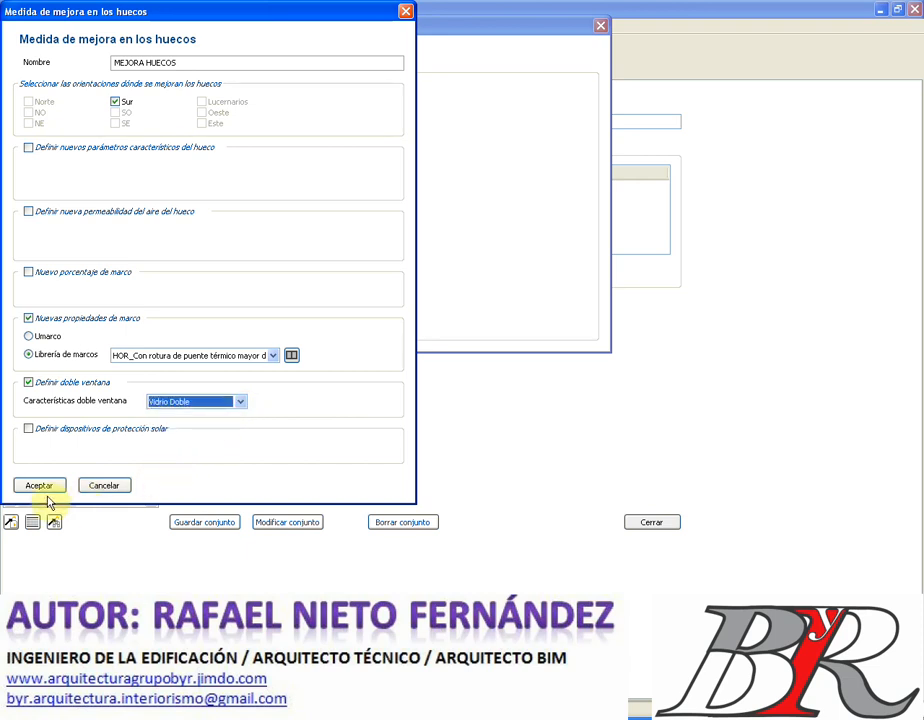
left_click(28, 431)
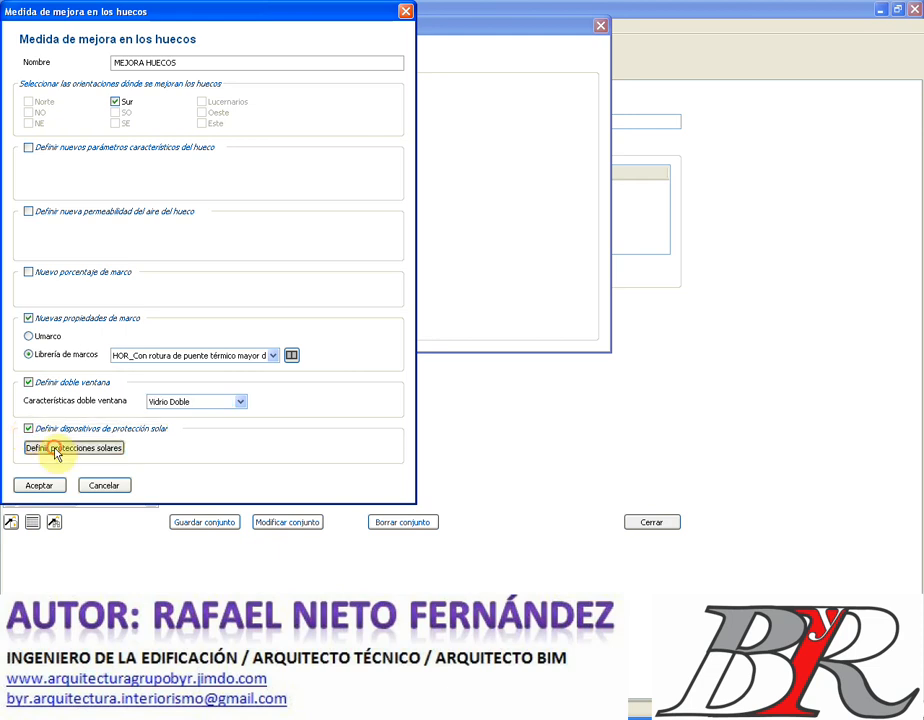
- Add an overhang shading element with L 0.50, H 1.20 and D 0.15 m
left_click(56, 449)
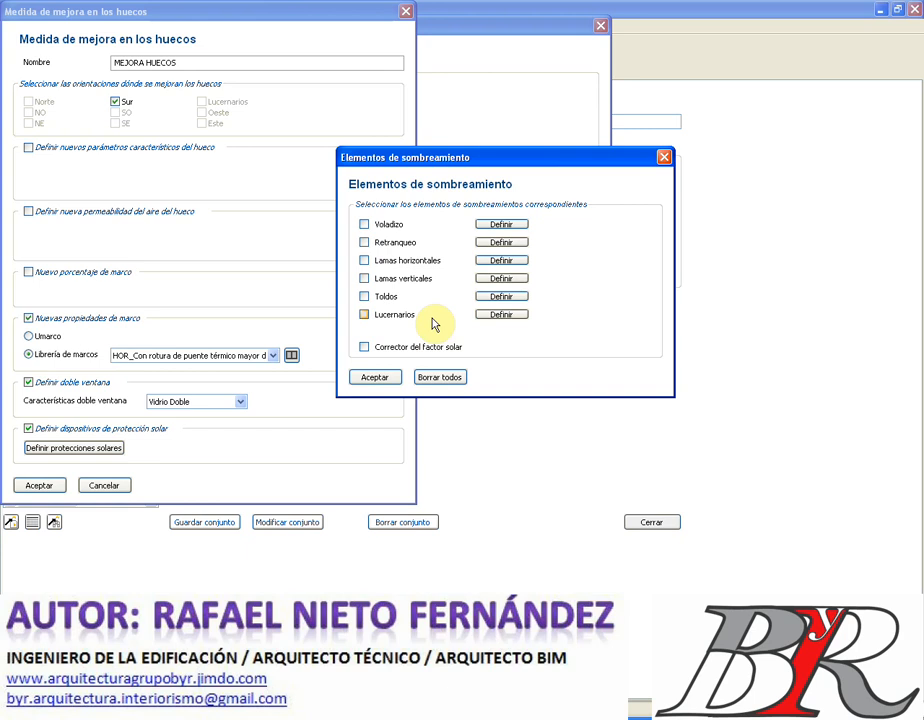
left_click(365, 225)
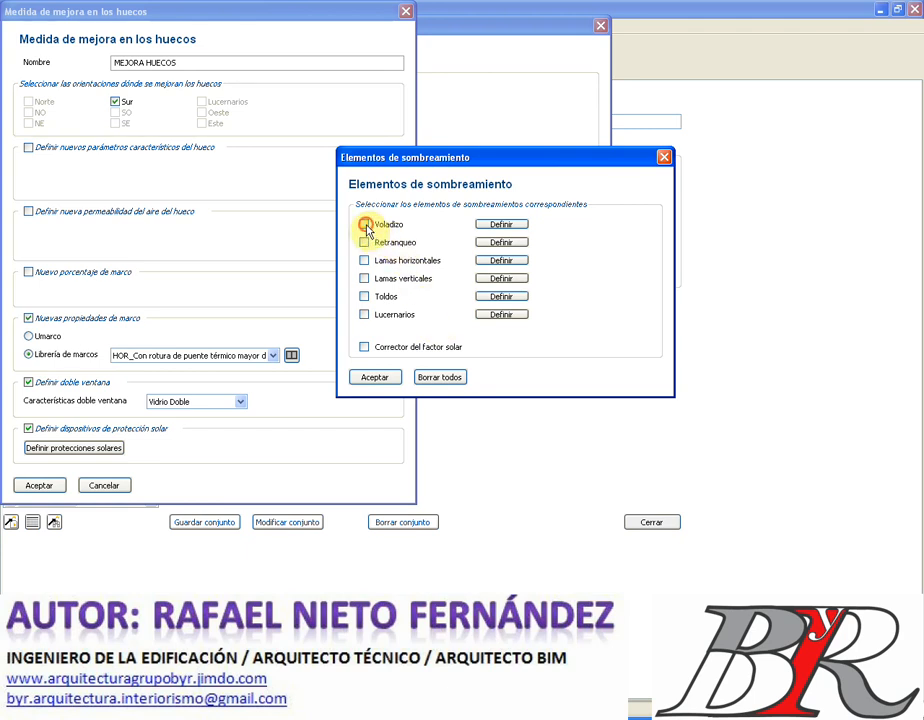
left_click(490, 225)
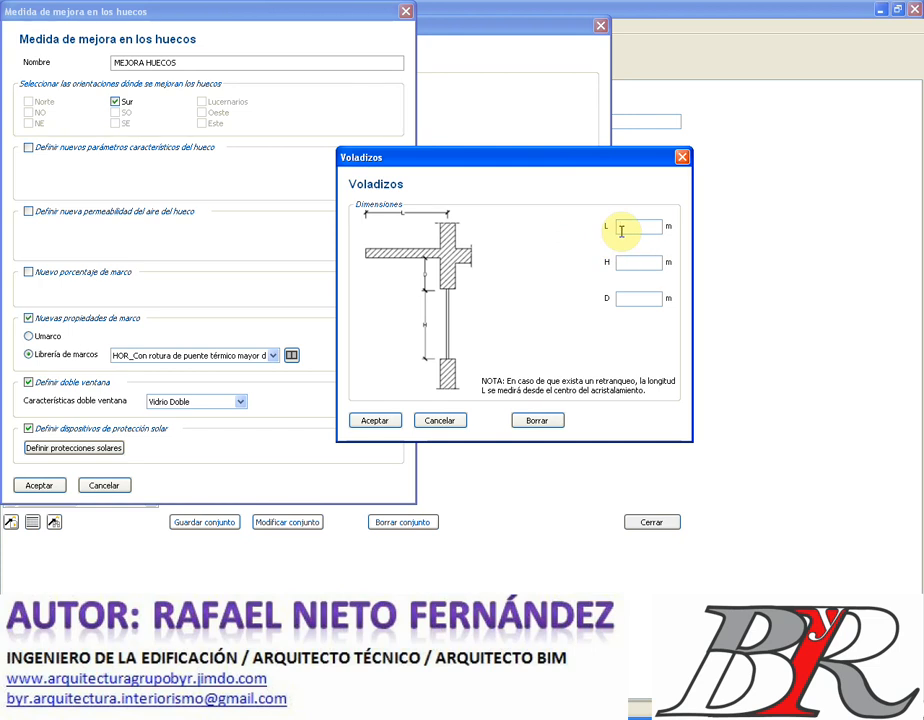
type("0.50")
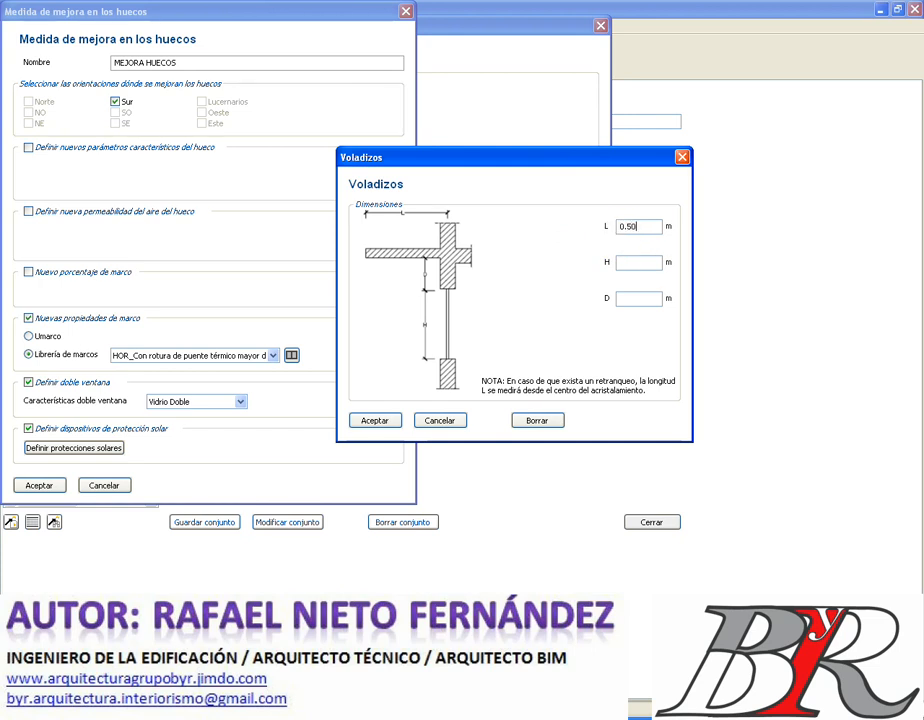
left_click(631, 262)
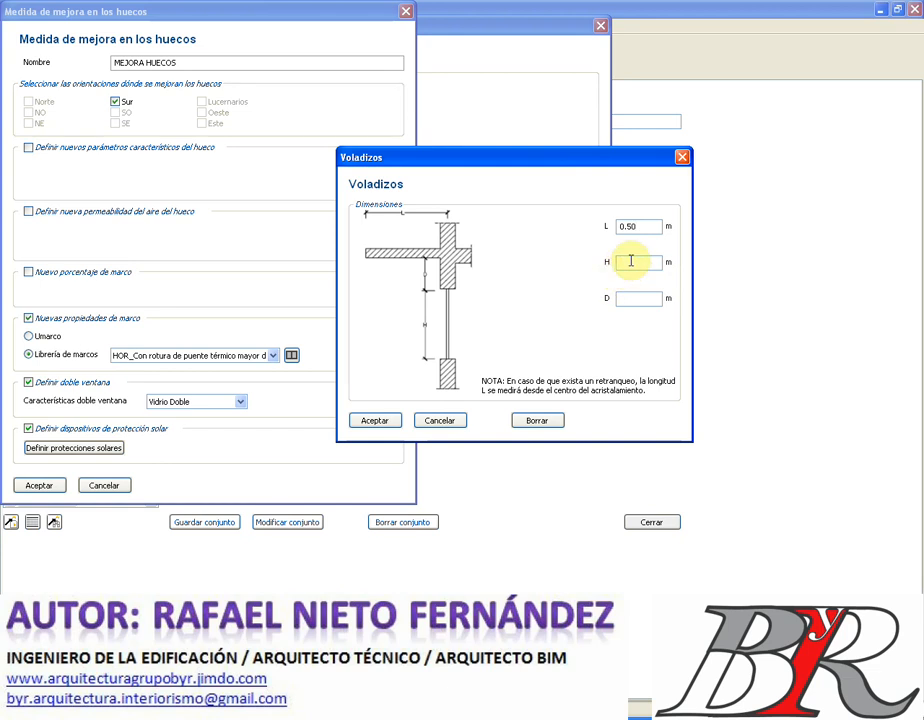
type("1.20")
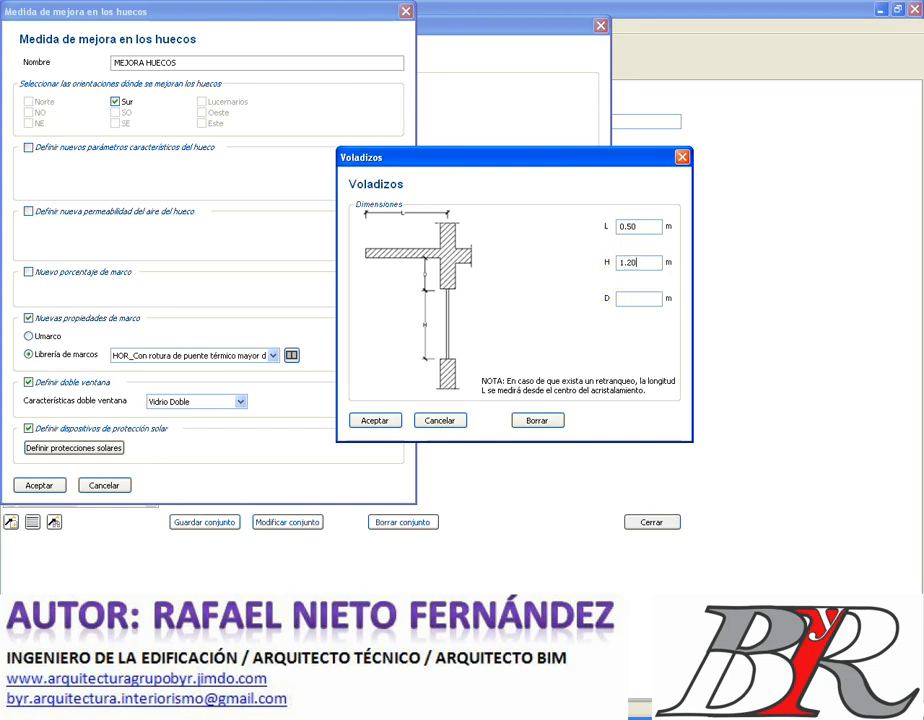
left_click(623, 297)
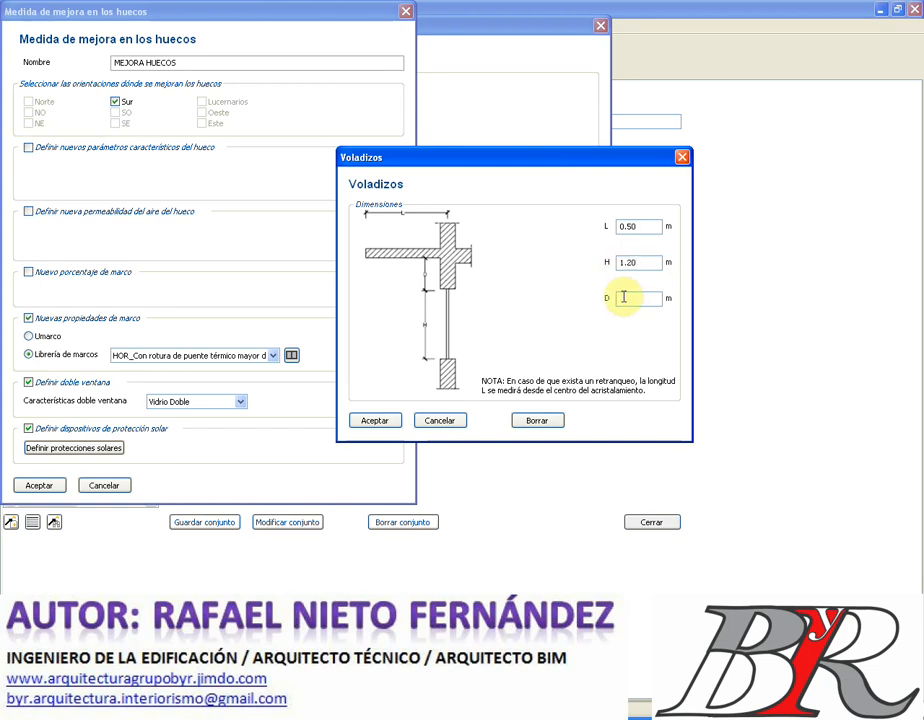
type("0.")
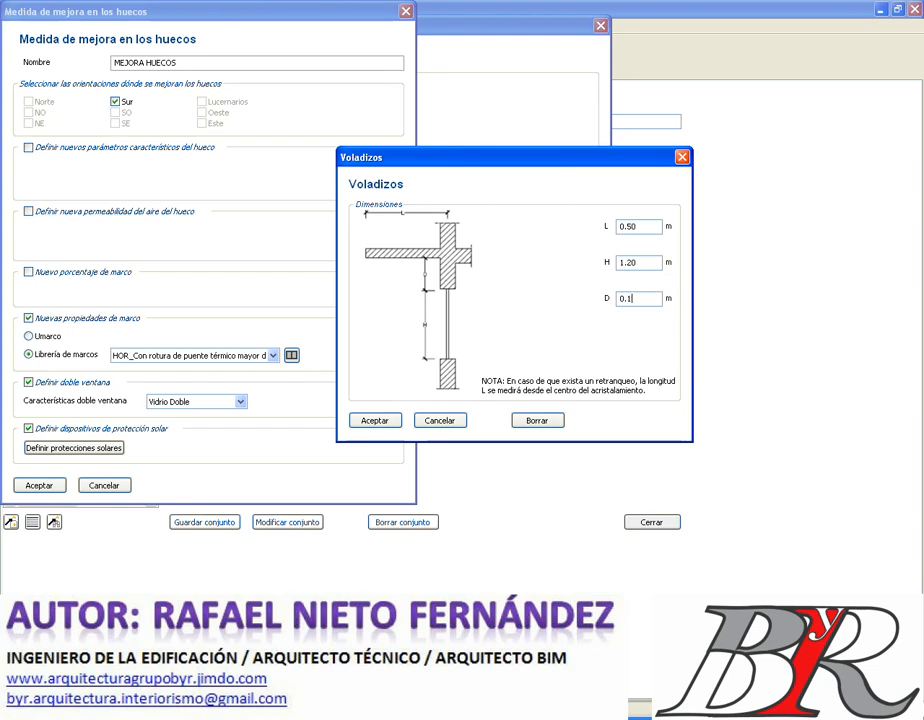
type("15")
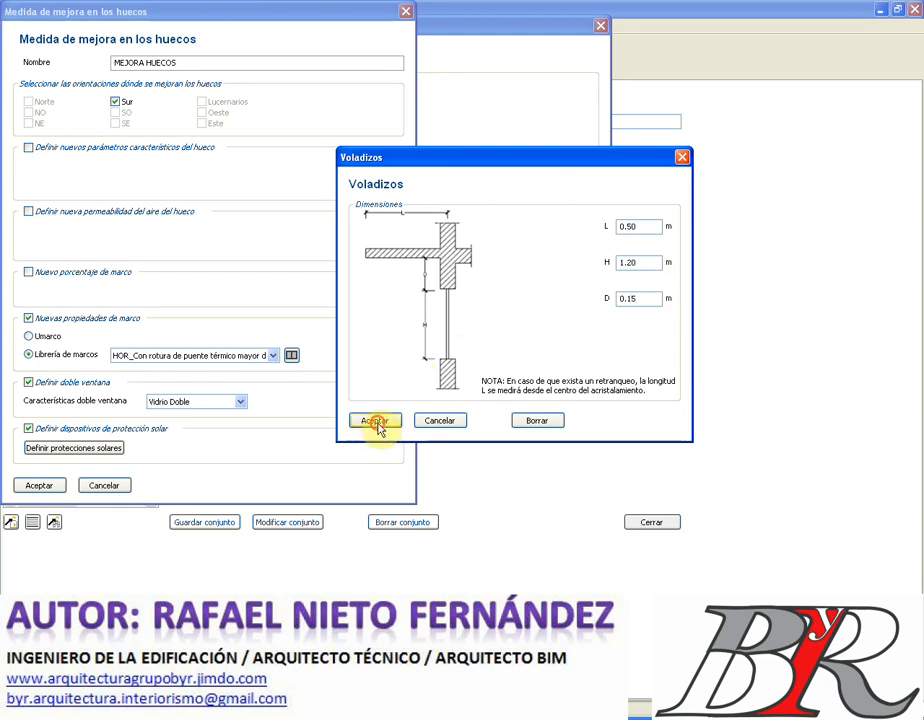
left_click(374, 421)
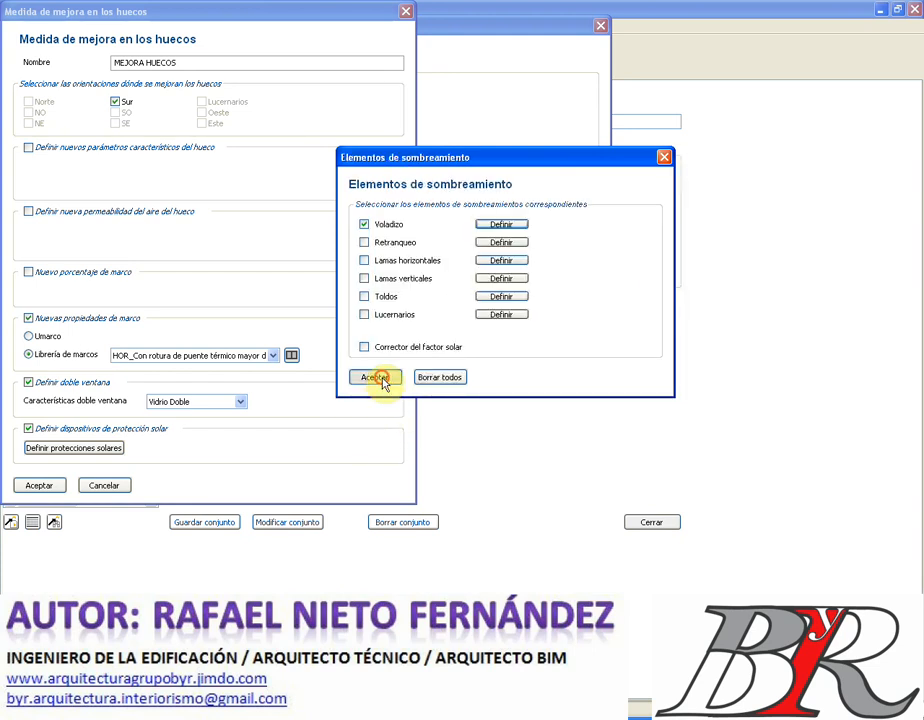
left_click(379, 379)
- Confirm the MEJORA HUECOS measure and save set MEJORA 3, rated 61.6 E
left_click(40, 484)
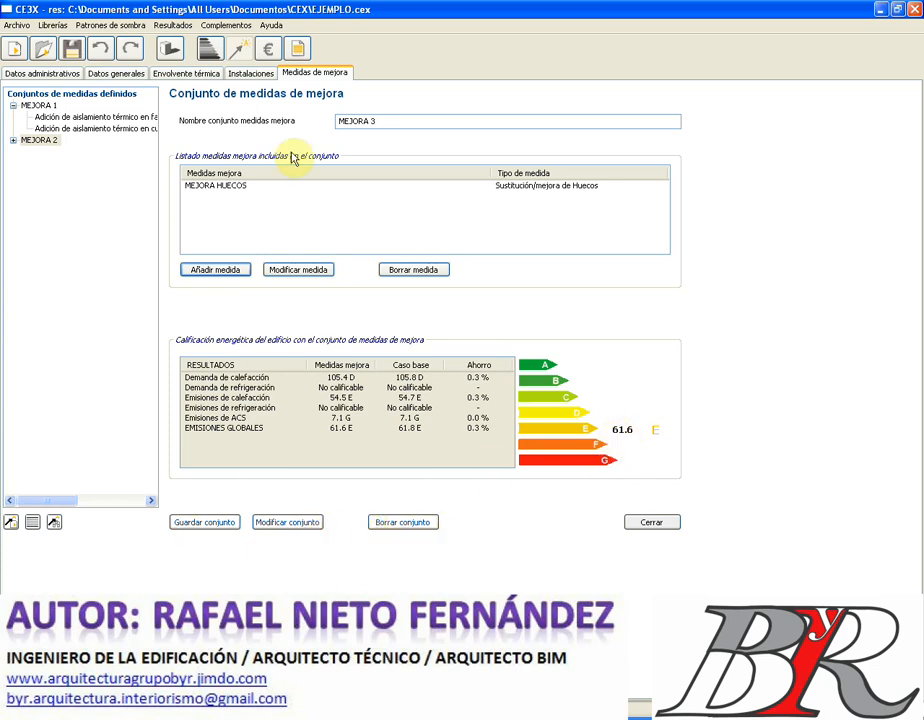
left_click(227, 523)
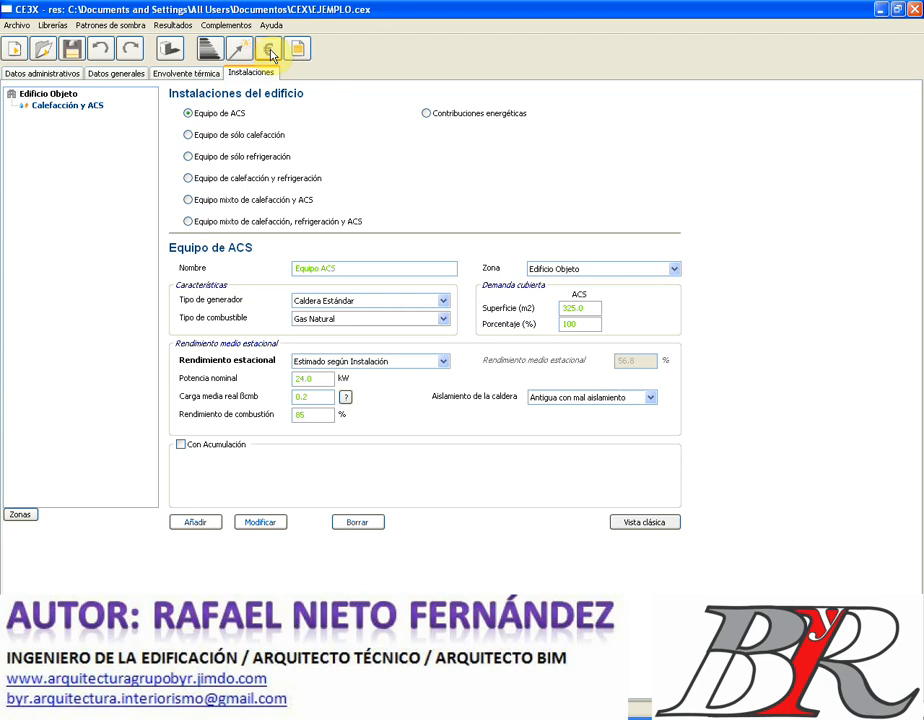
- Start a Gas Natural invoice named COMUNIDAD VECINOS EJEMPLO with 85000 kWh annual consumption
left_click(269, 55)
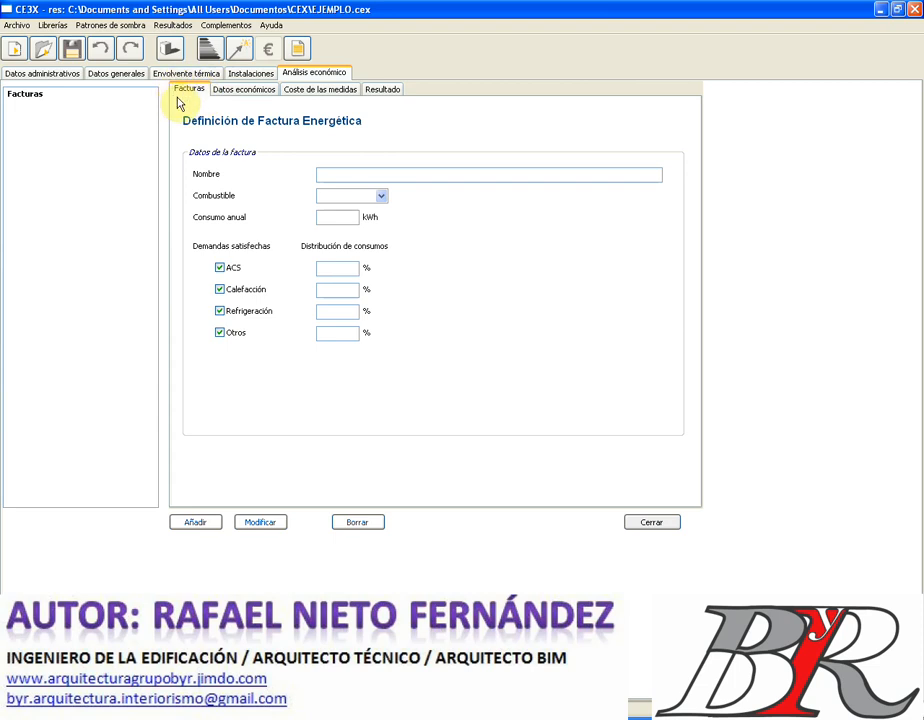
left_click(337, 174)
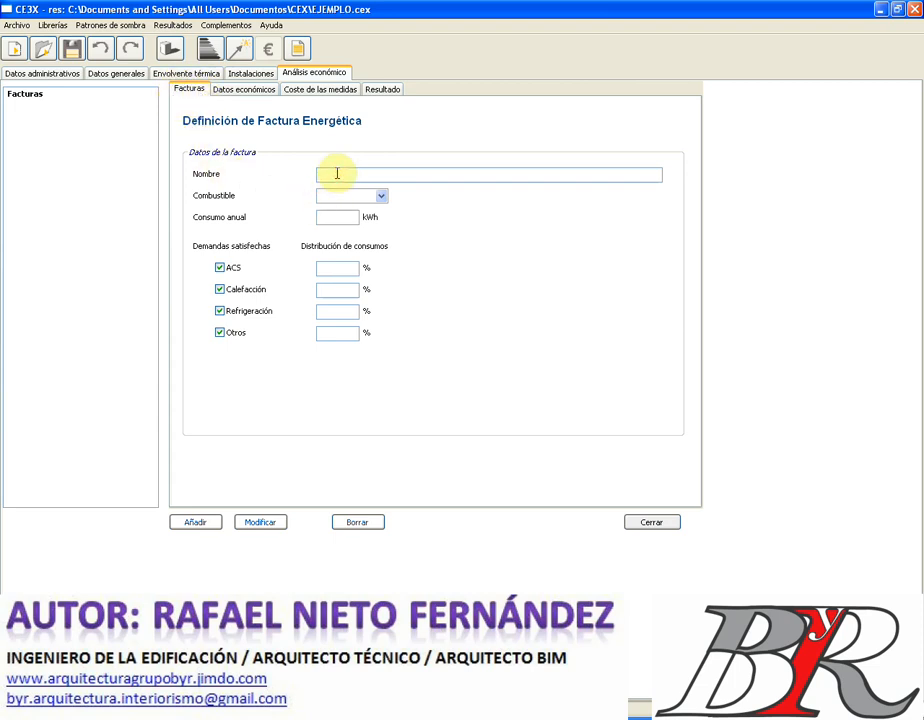
type("COMU")
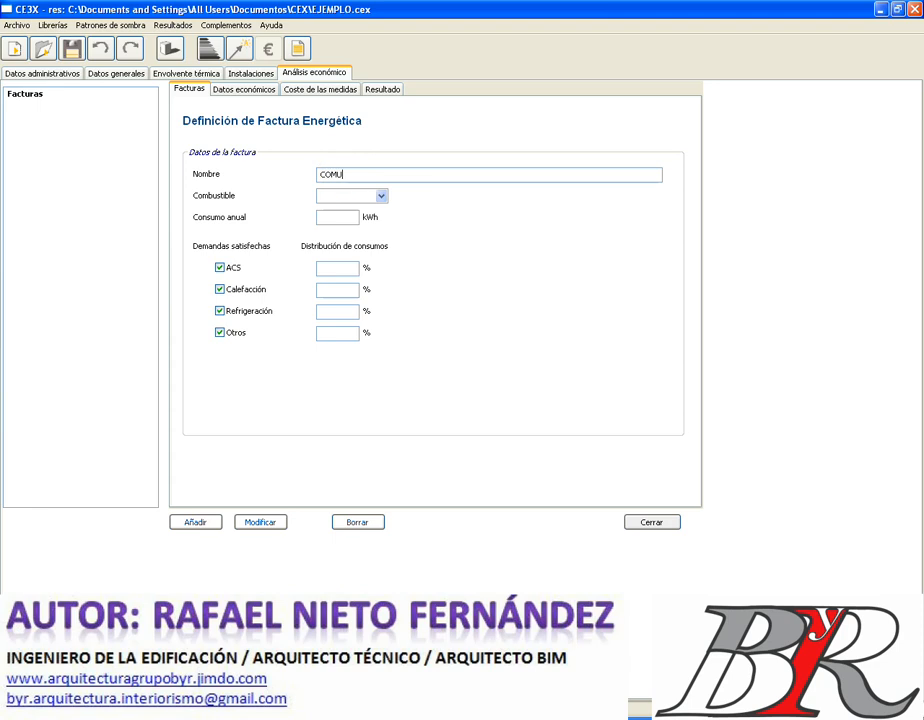
type("NIDAD VECINOS EJEMPL")
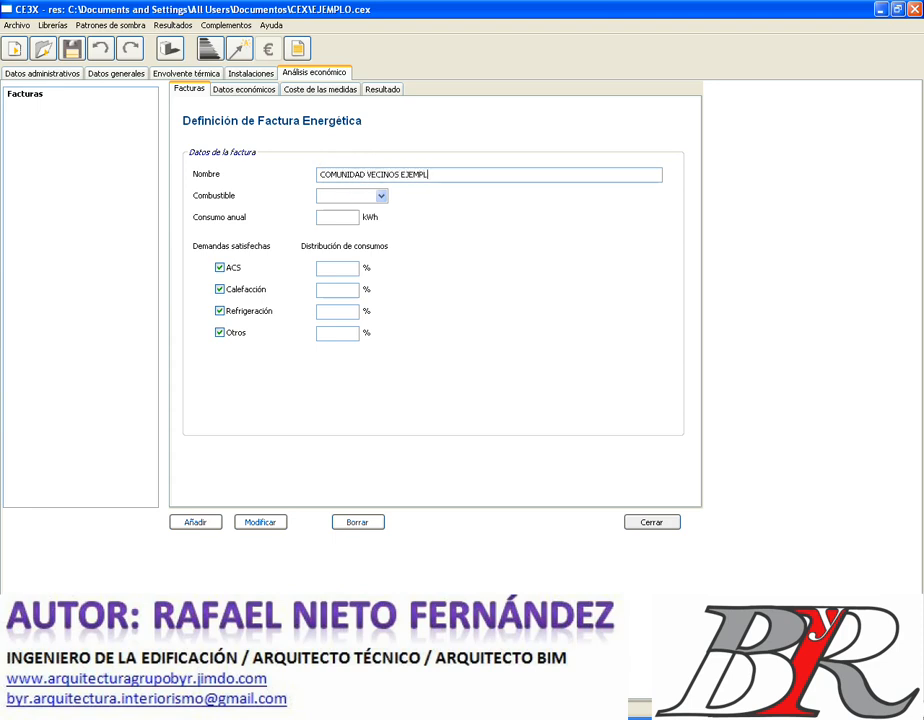
type("O")
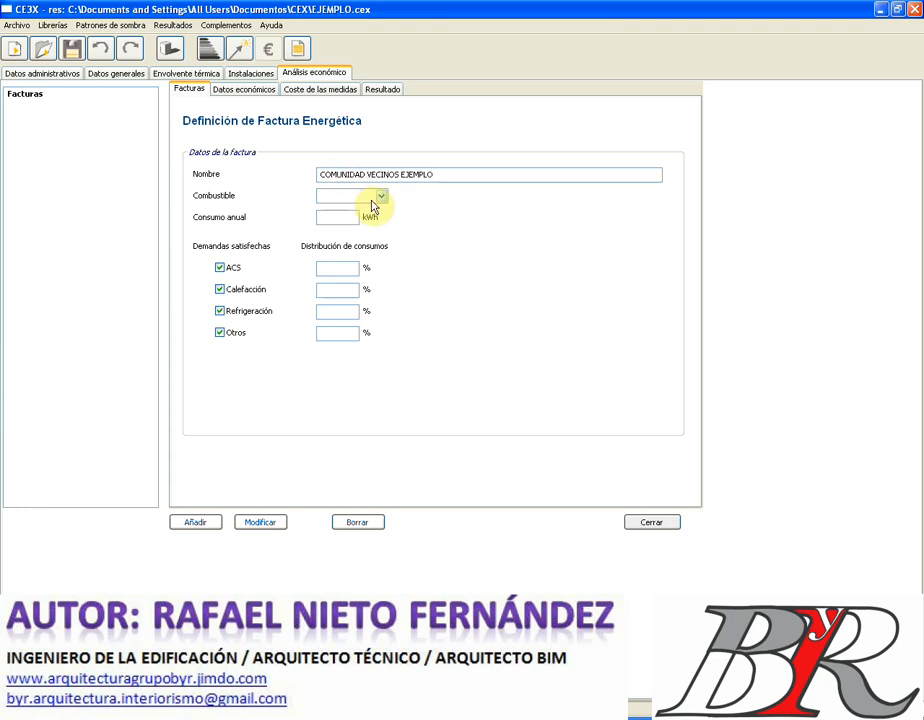
left_click(383, 197)
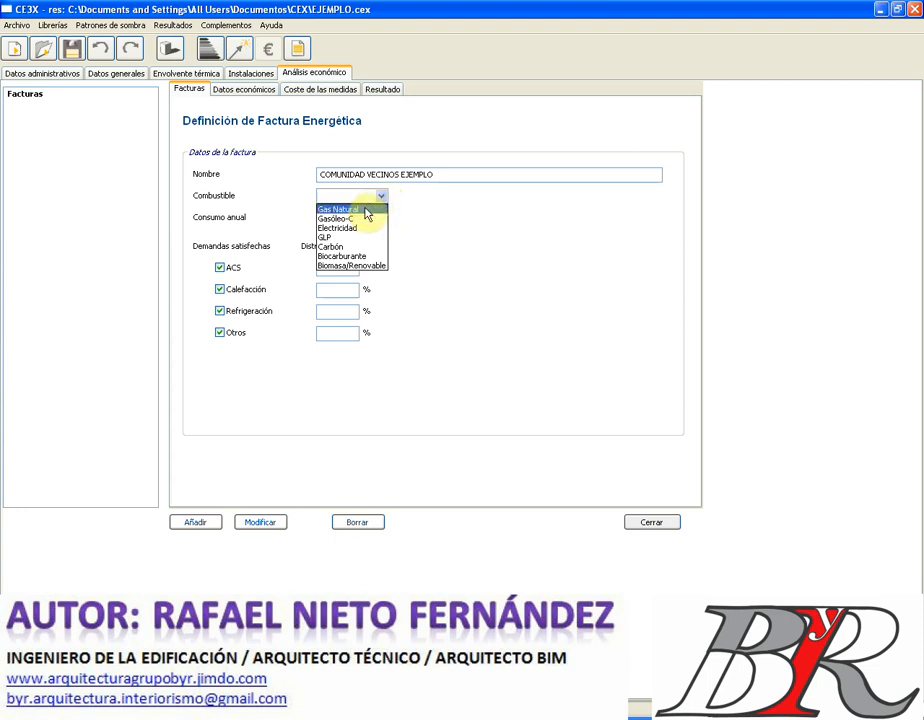
left_click(366, 210)
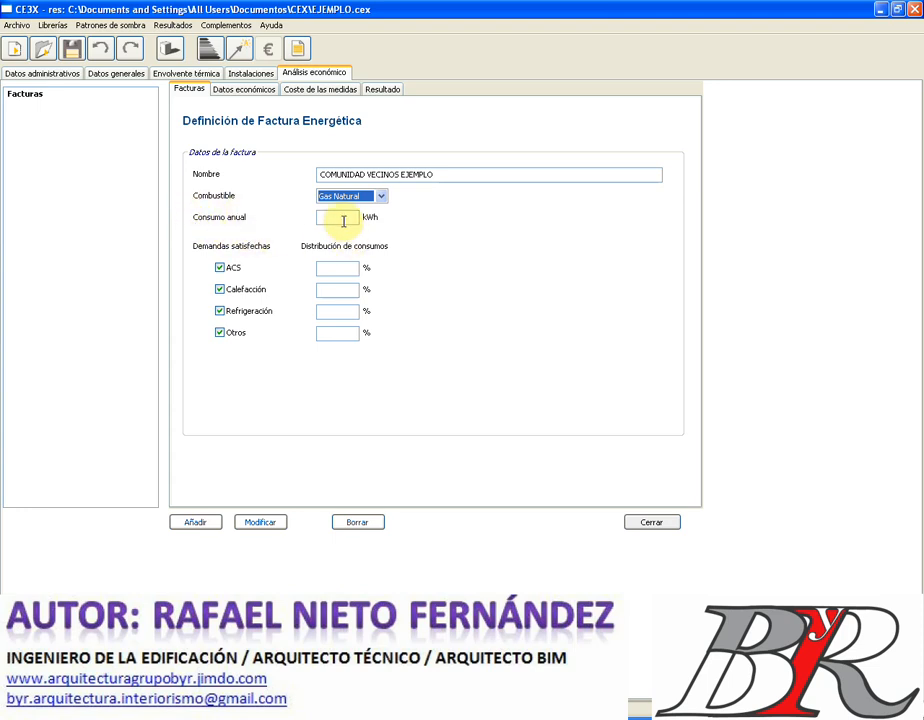
left_click(342, 218)
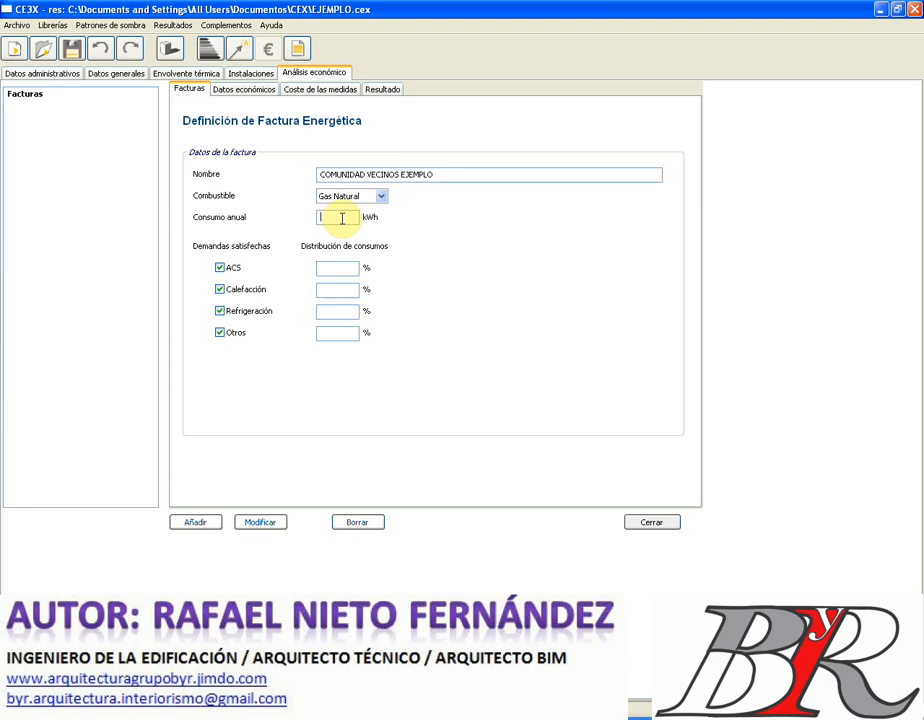
type("85")
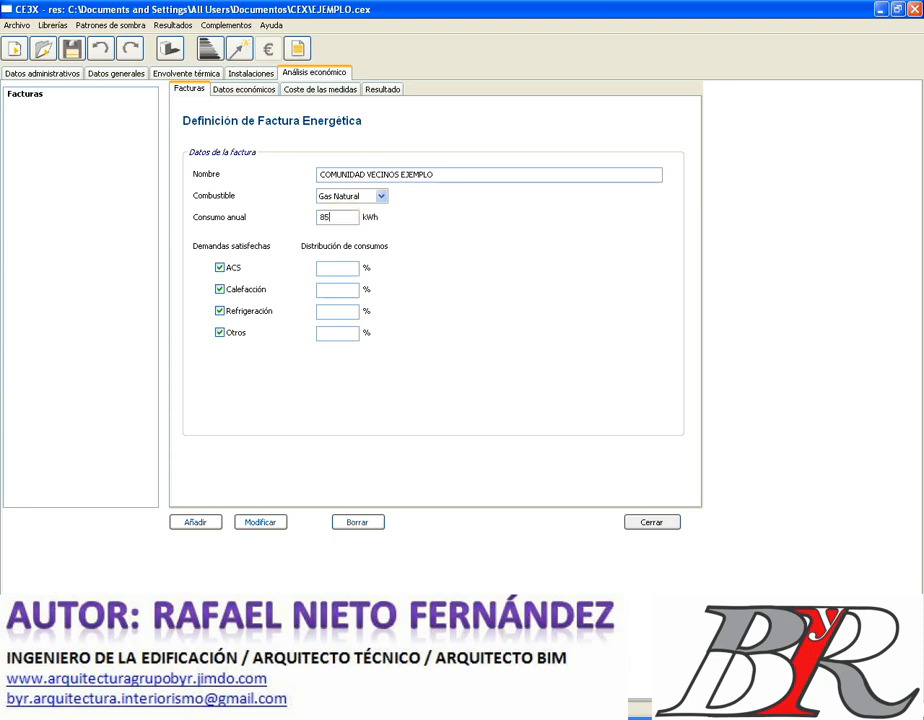
type("000")
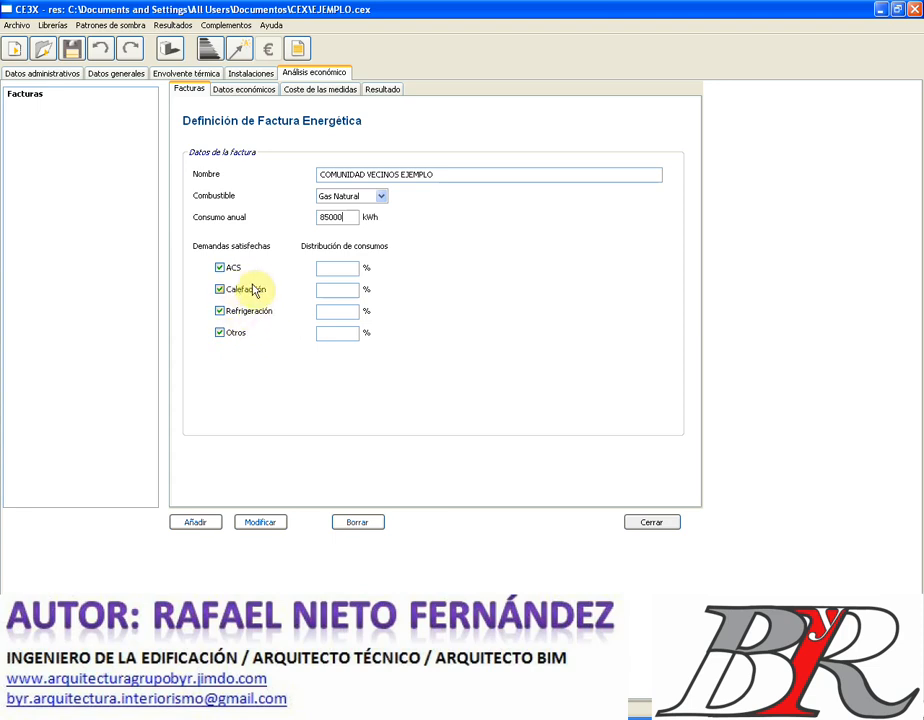
- Split consumption ACS 20, heating 40, cooling 30, other 10 and add the invoice
left_click(340, 268)
type("30")
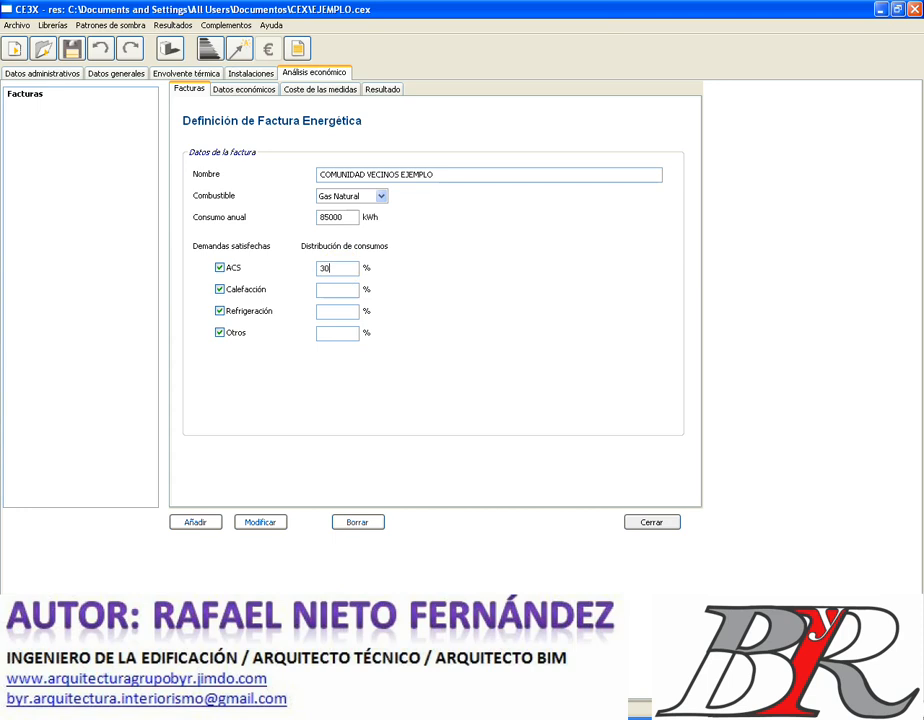
left_click(348, 290)
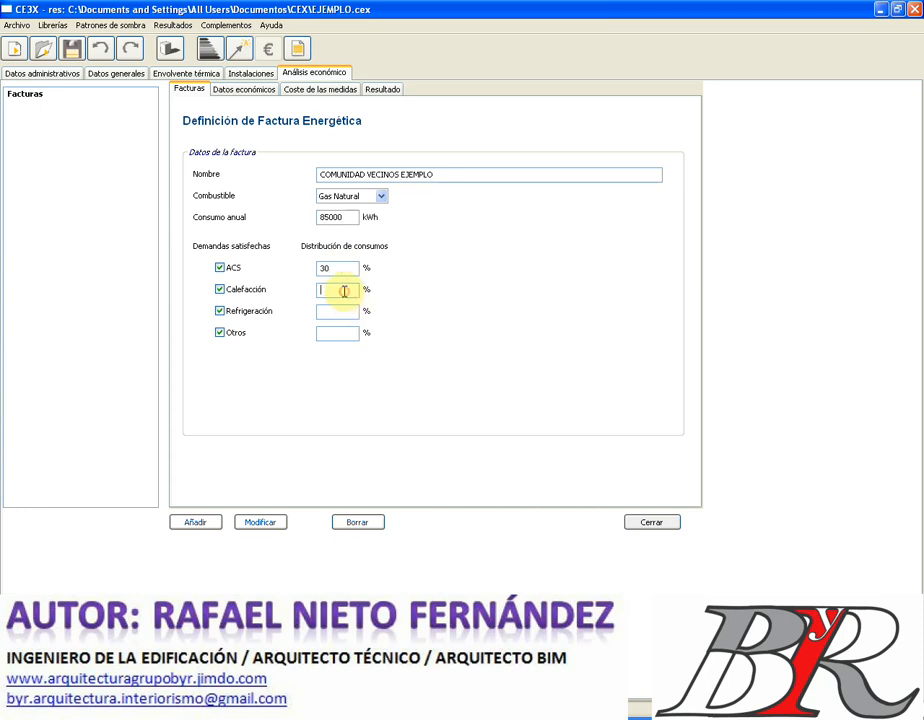
type("40")
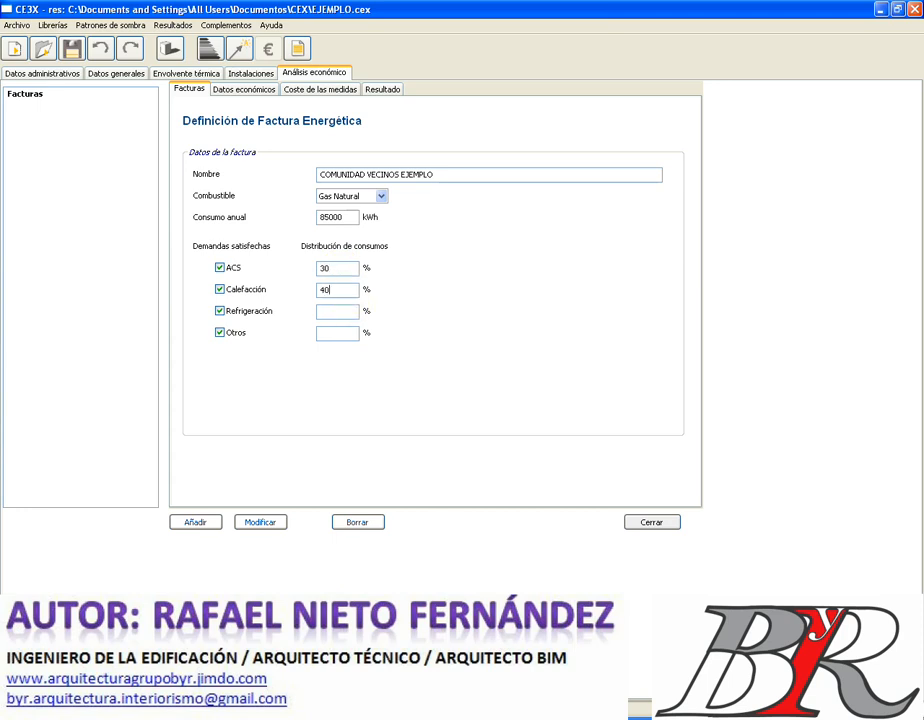
double_click(333, 268)
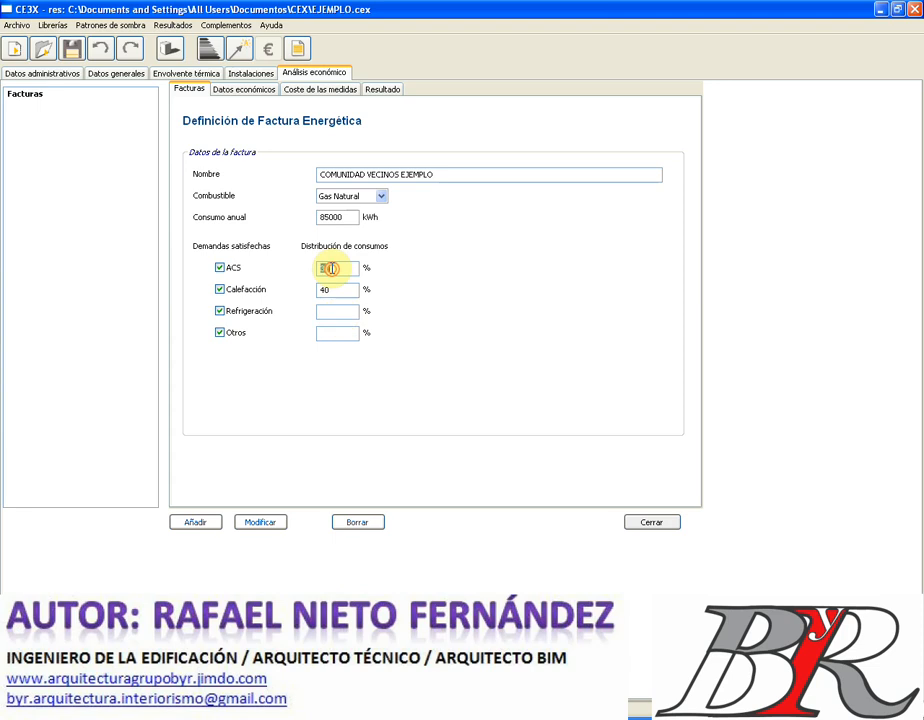
type("20")
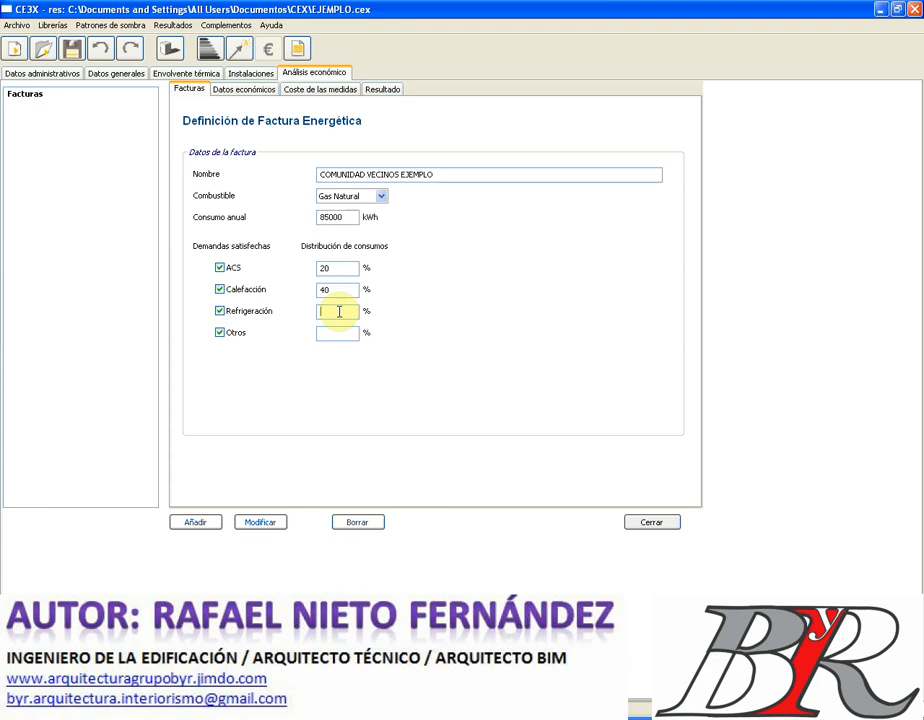
type("30")
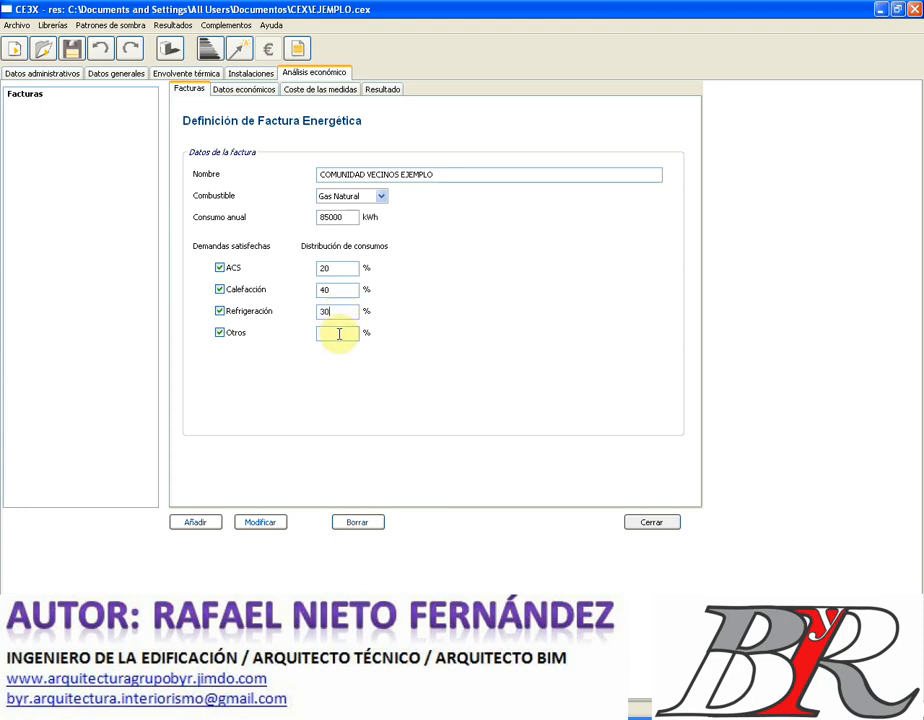
left_click(338, 333)
type("10")
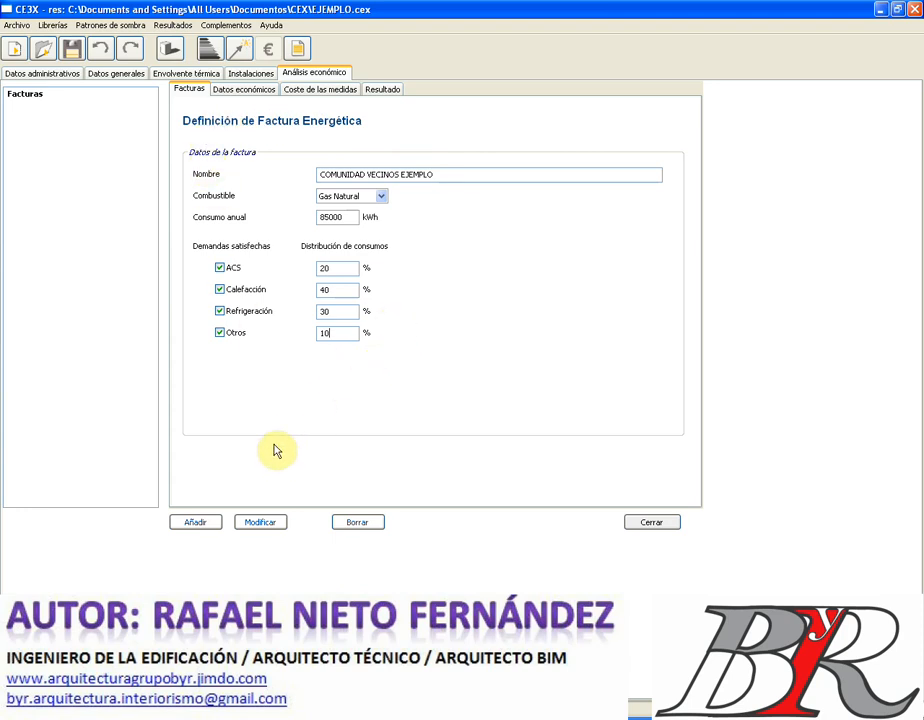
left_click(198, 526)
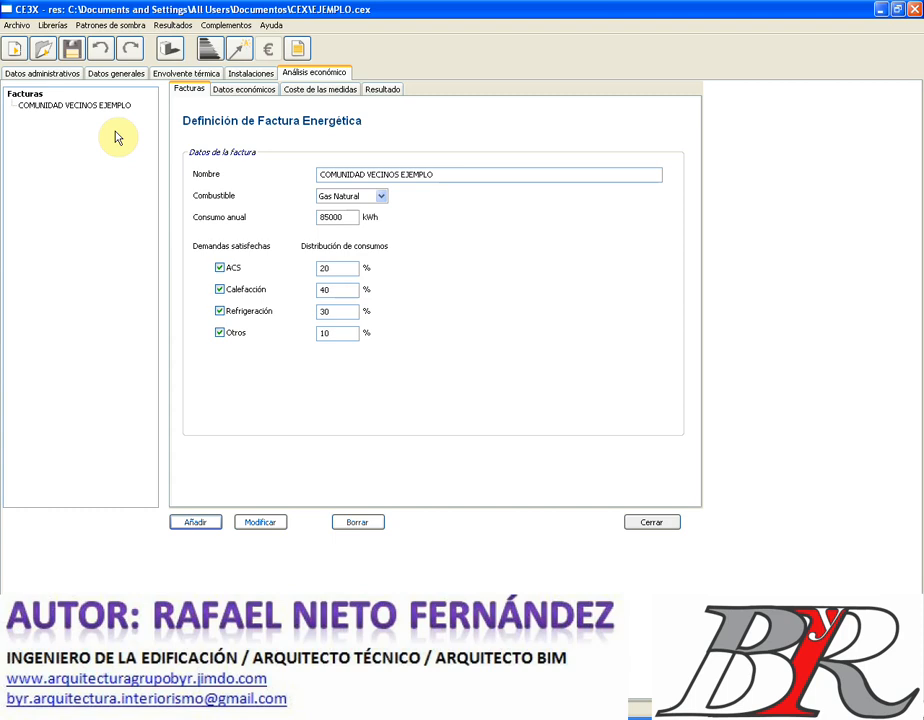
left_click(245, 89)
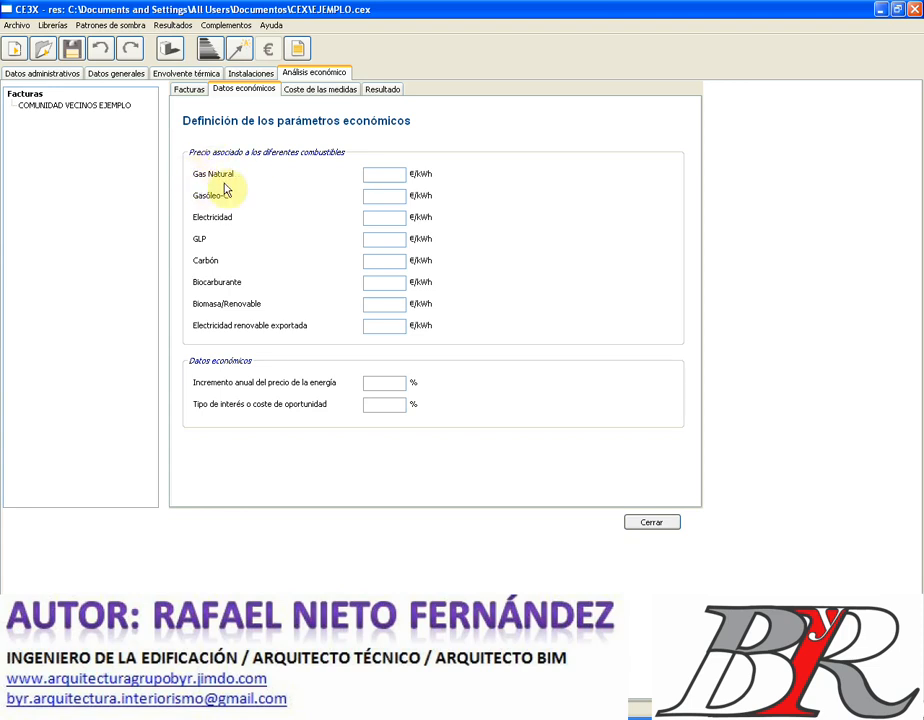
- Enter fuel prices: Gas Natural 1,15, Gasóleo-C 0,75, electricity 0.35 and GLP 2.2
left_click(373, 175)
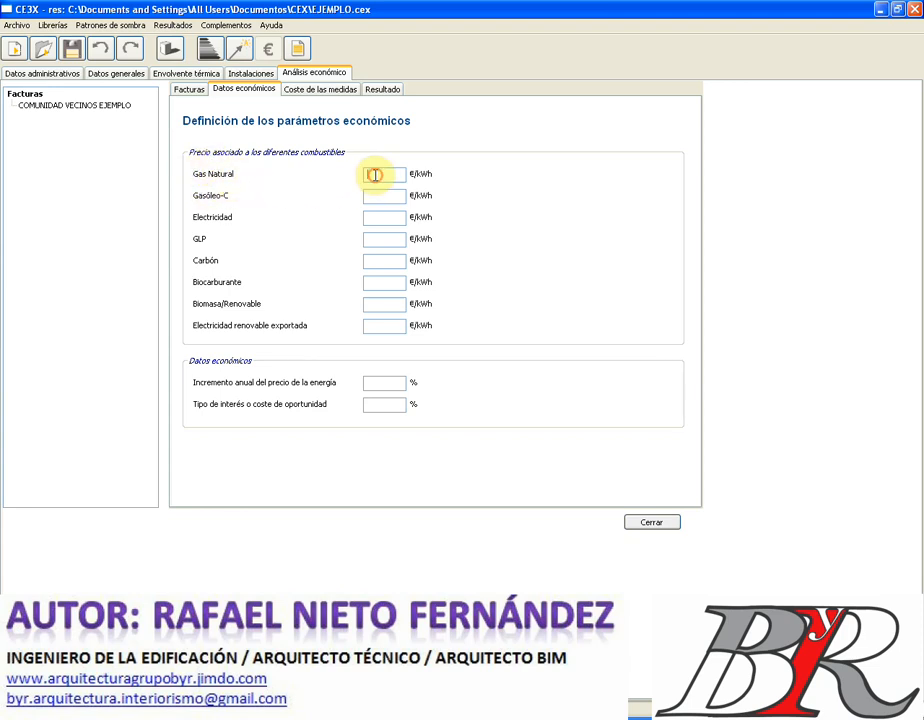
type("1,15")
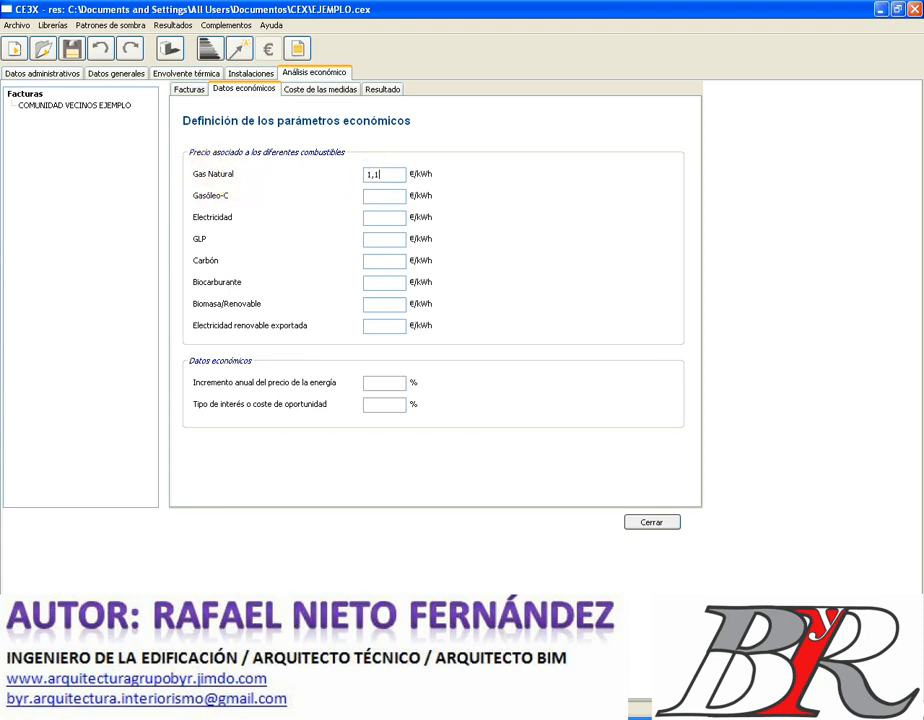
left_click(389, 197)
type("0,75")
left_click(383, 219)
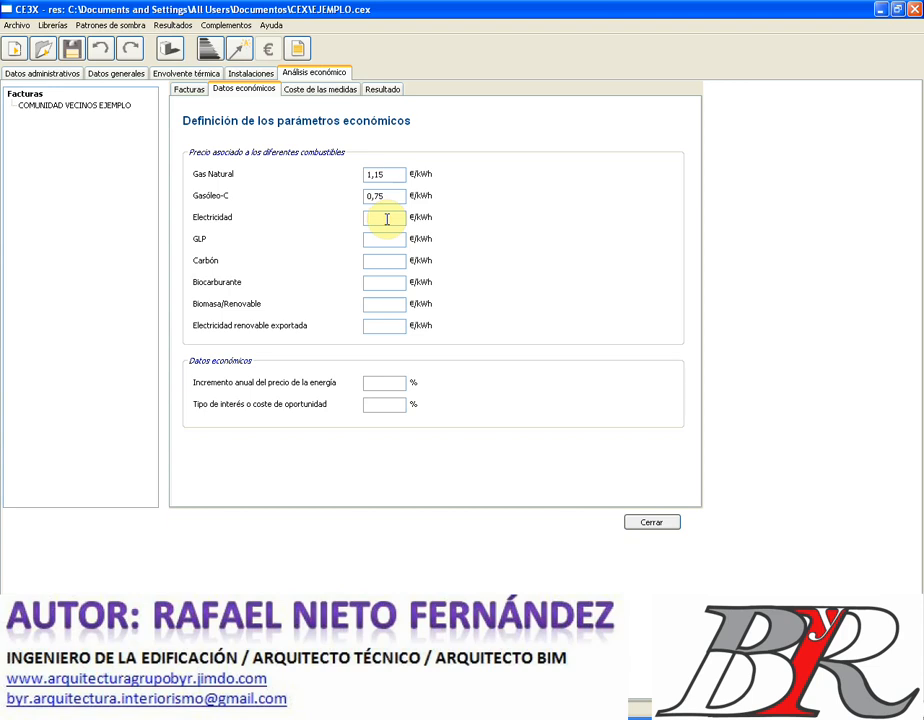
type("0.35")
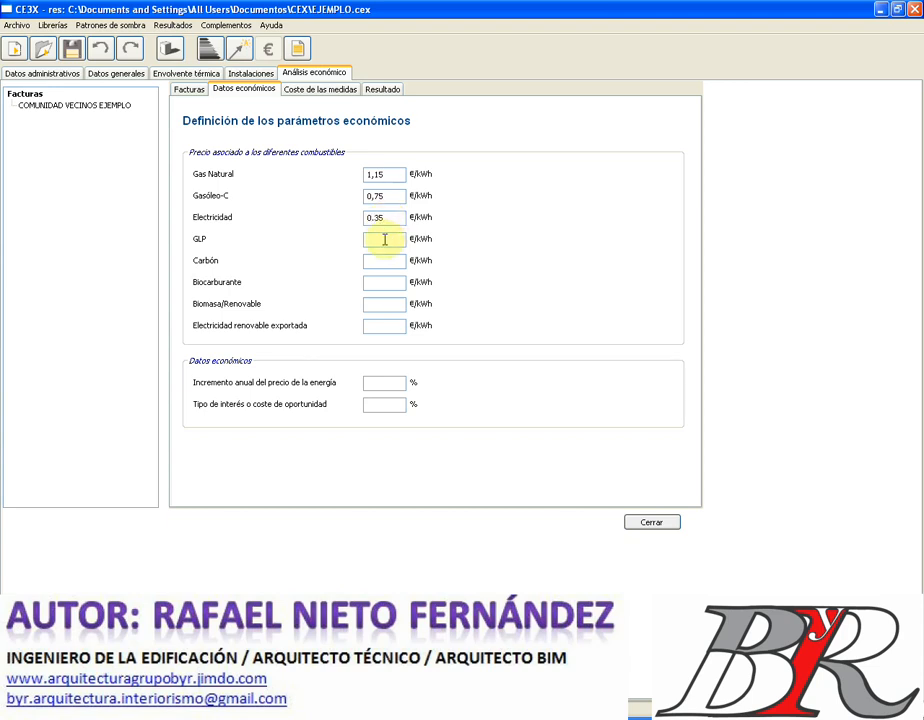
left_click(384, 239)
type("2.2")
- Enter prices: Carbón 1,03, Biocarburante 0.75, Biomasa 1.65, exported renewable electricity 1.85
left_click(382, 263)
type("1")
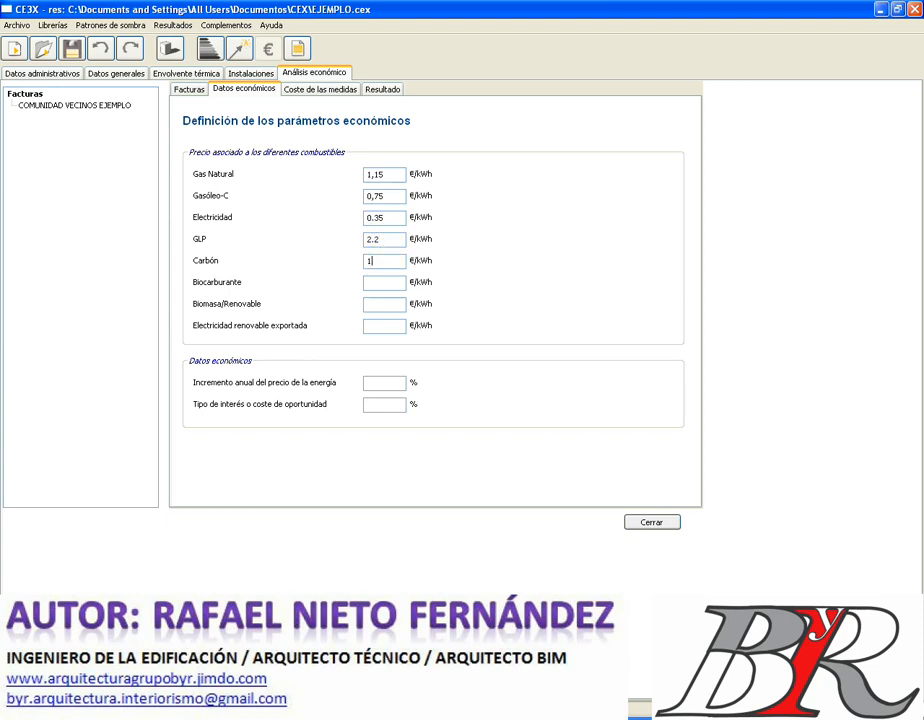
type(",03")
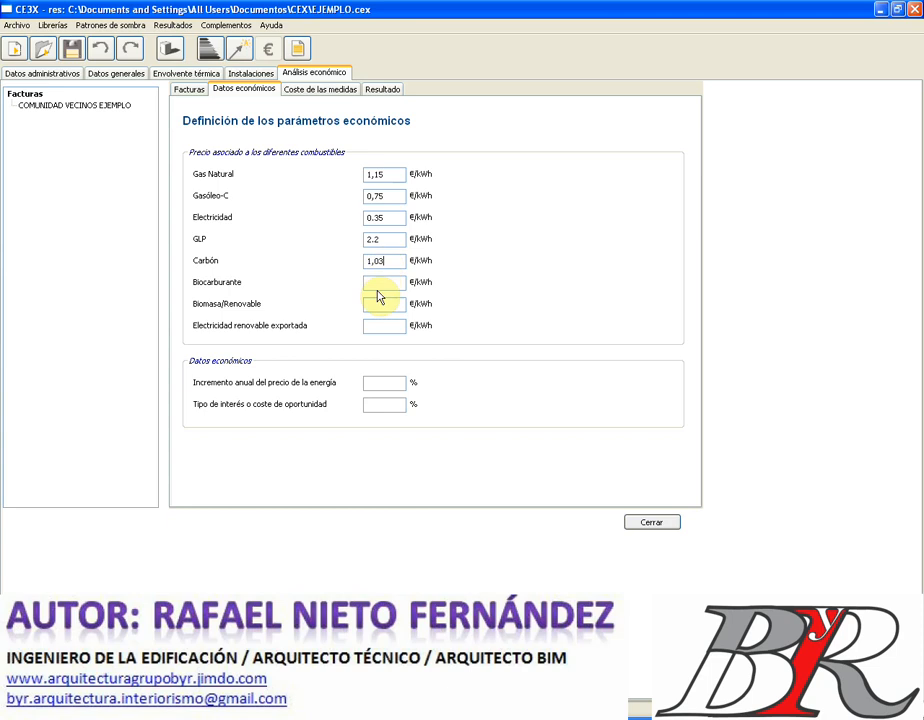
left_click(374, 283)
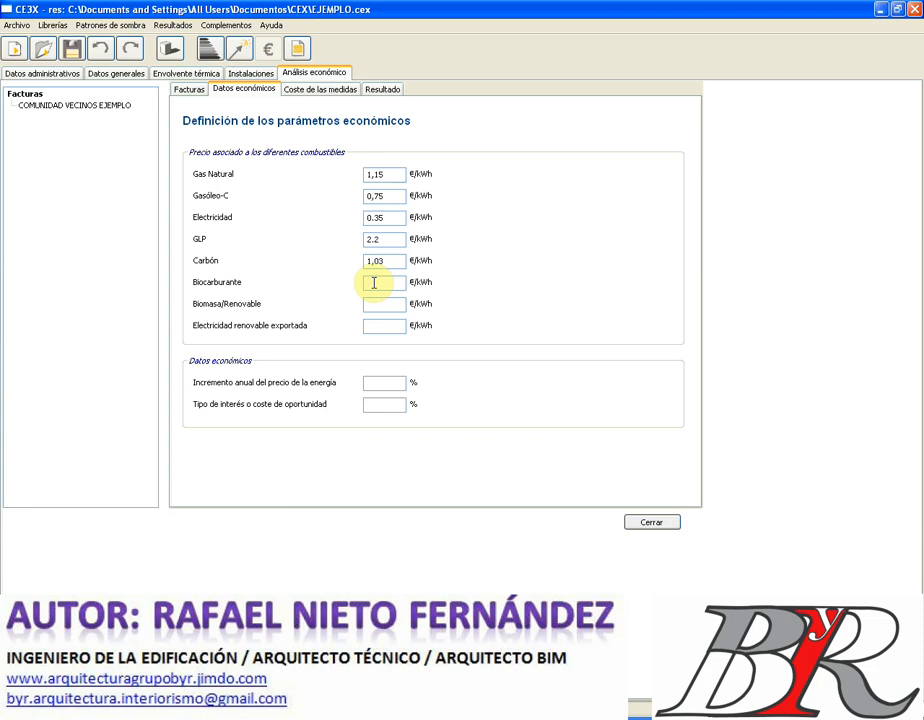
type("0")
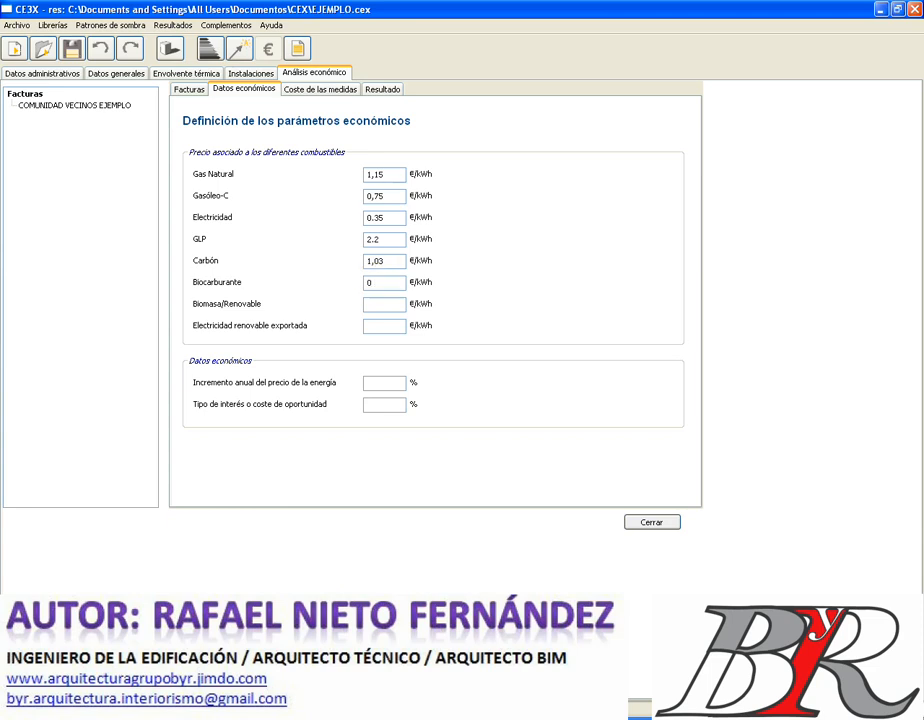
type(".75")
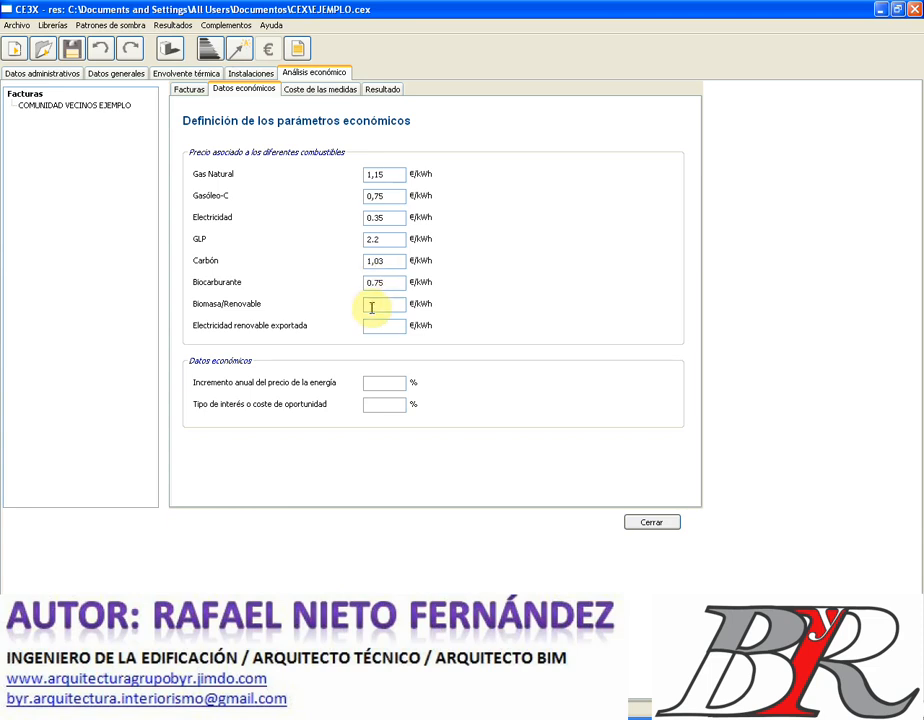
left_click(377, 302)
type("1.65")
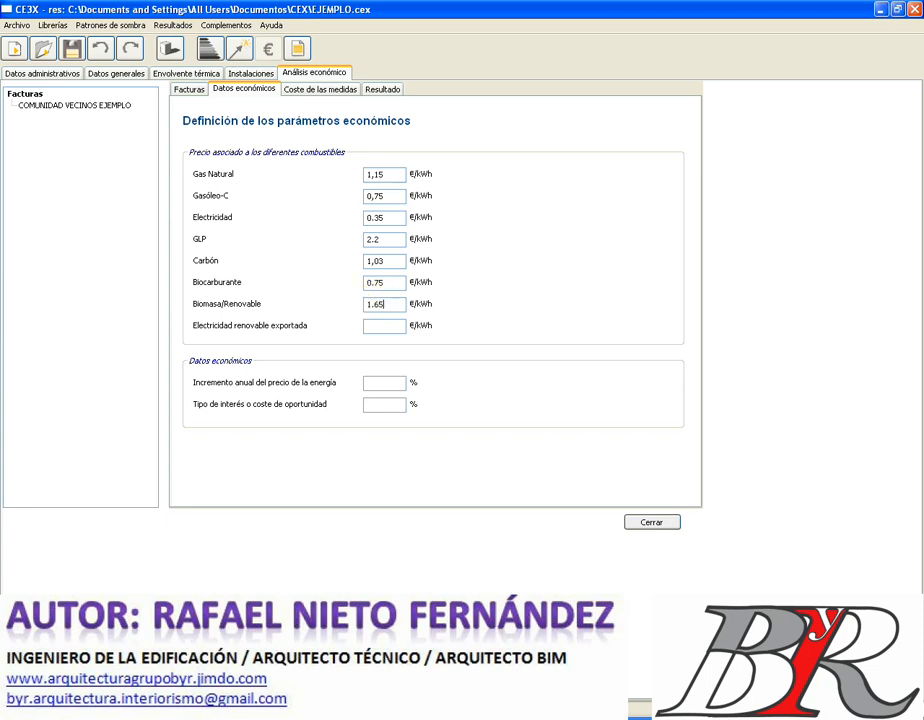
left_click(380, 325)
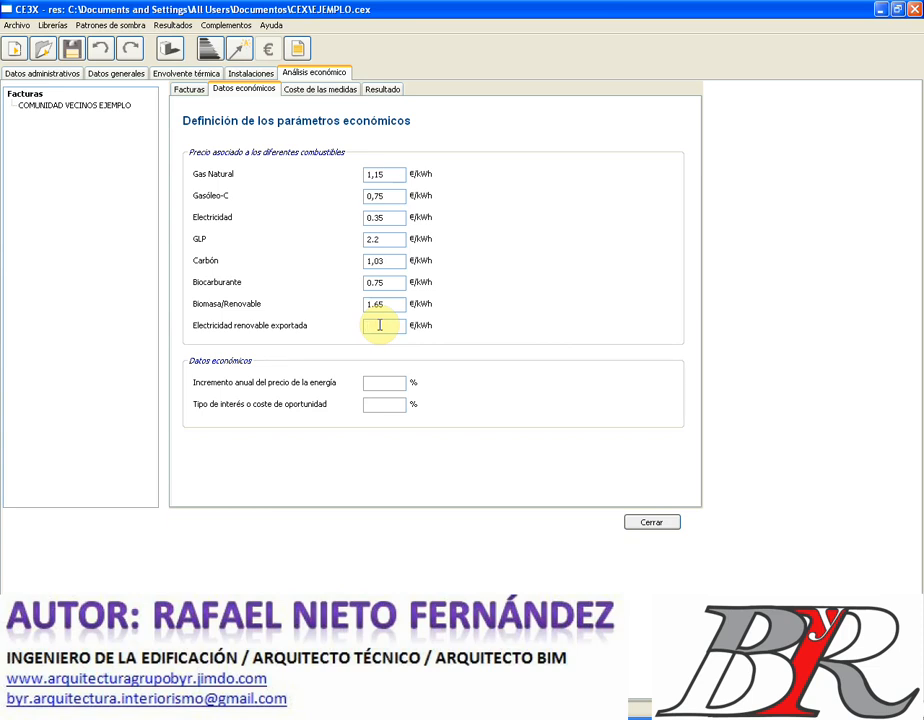
type("1.85")
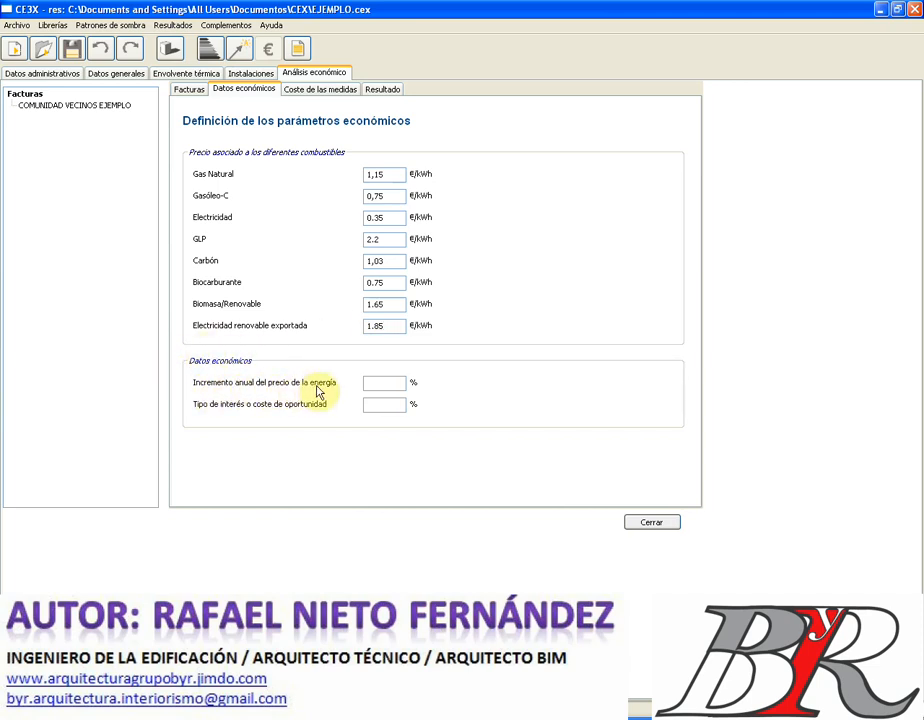
- Set the annual energy price increase to 4% and the interest rate to 3.35
left_click(390, 384)
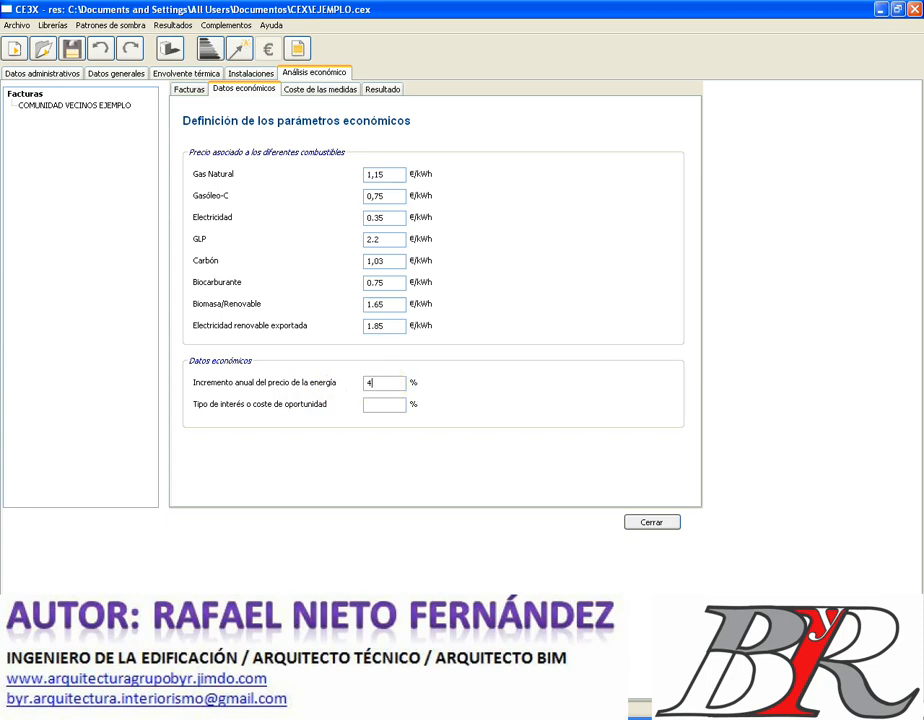
type("4")
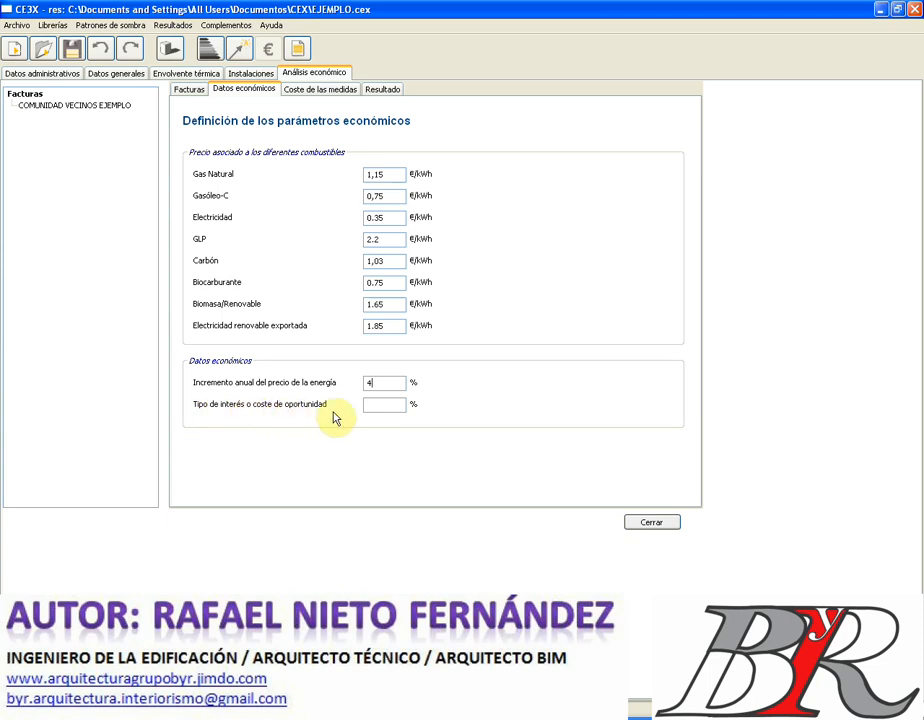
left_click(390, 406)
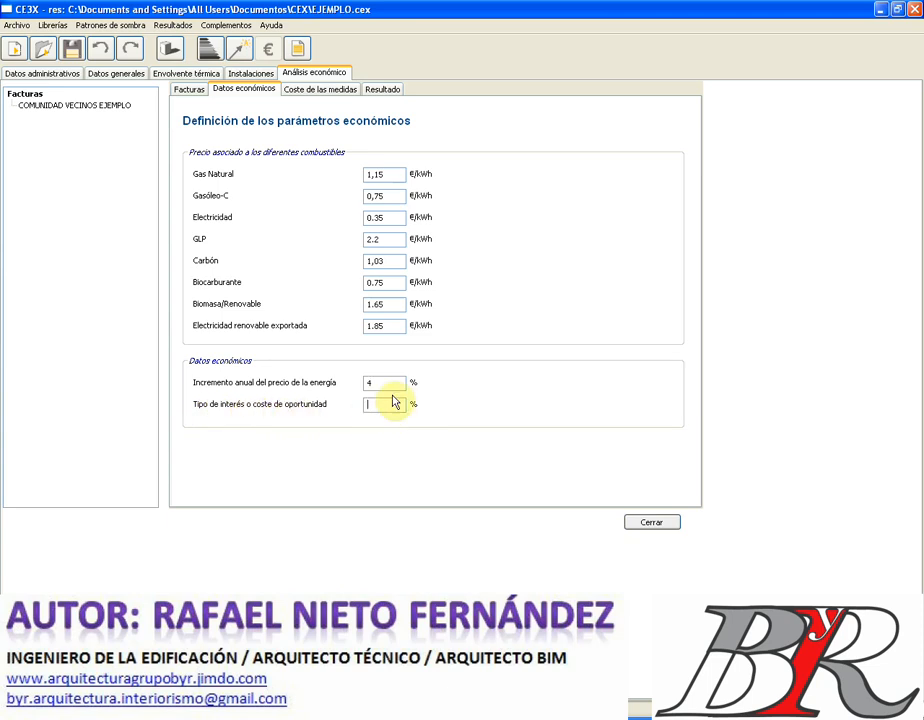
type("3.35")
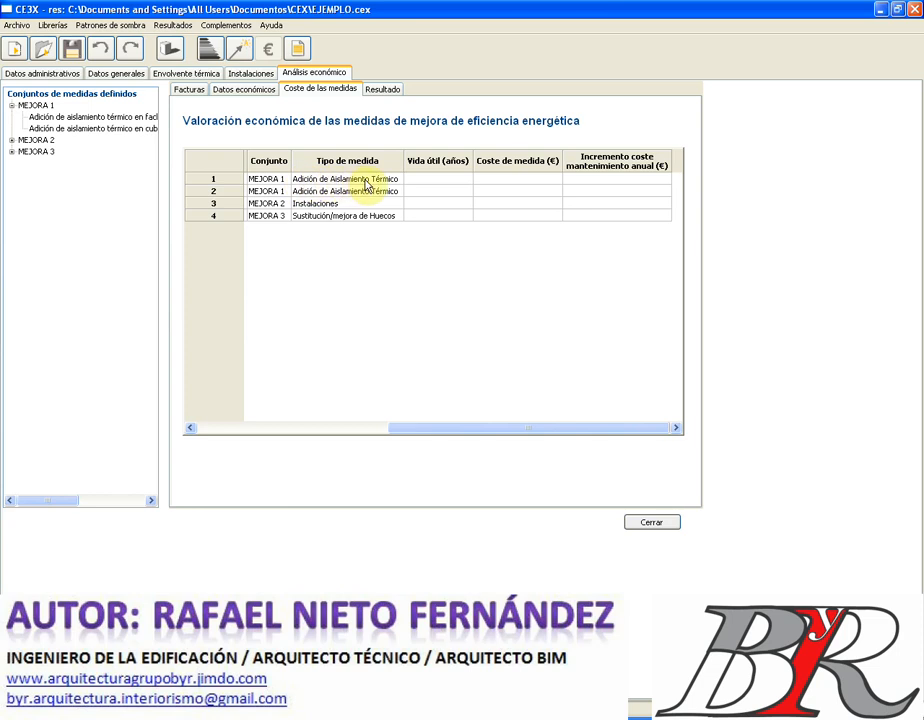
- Widen the Tipo de medida column and enter useful lives of 50, 50, 15 and 10 years
left_click_drag(404, 165, 436, 167)
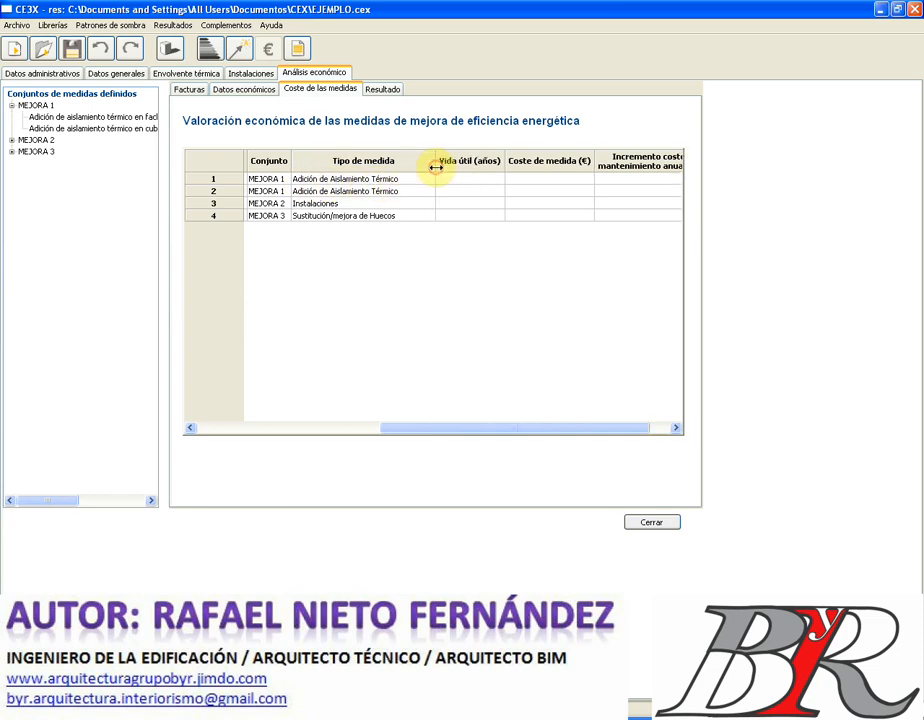
left_click(454, 180)
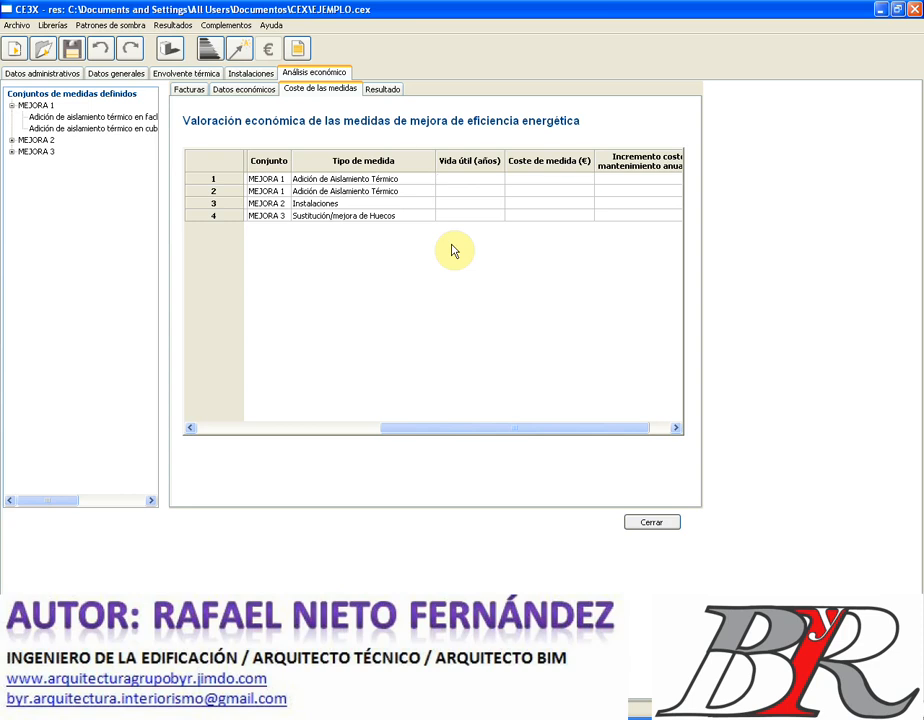
type("50")
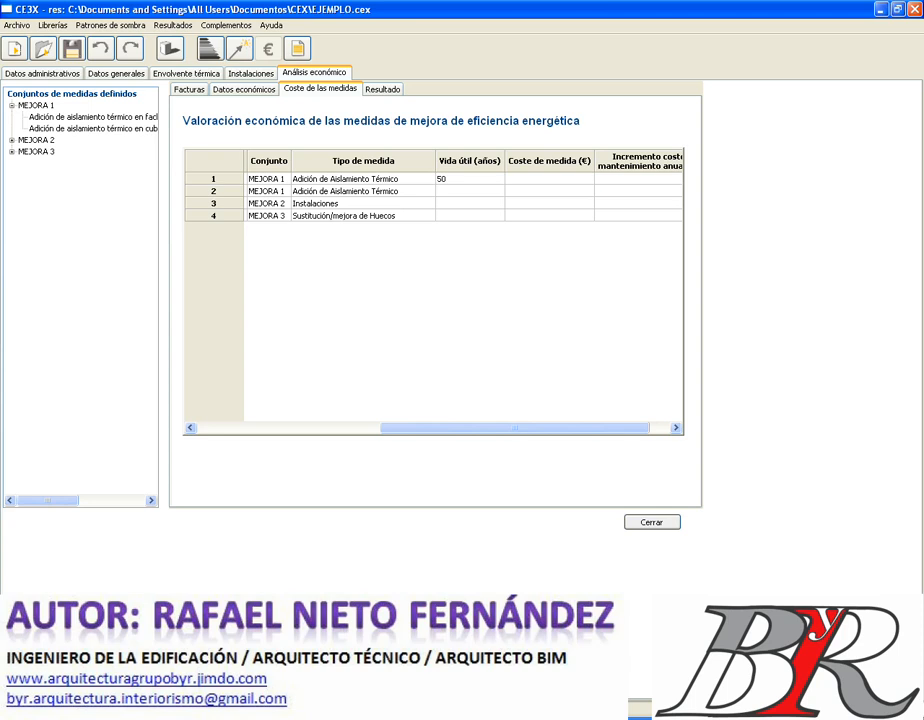
key("Return")
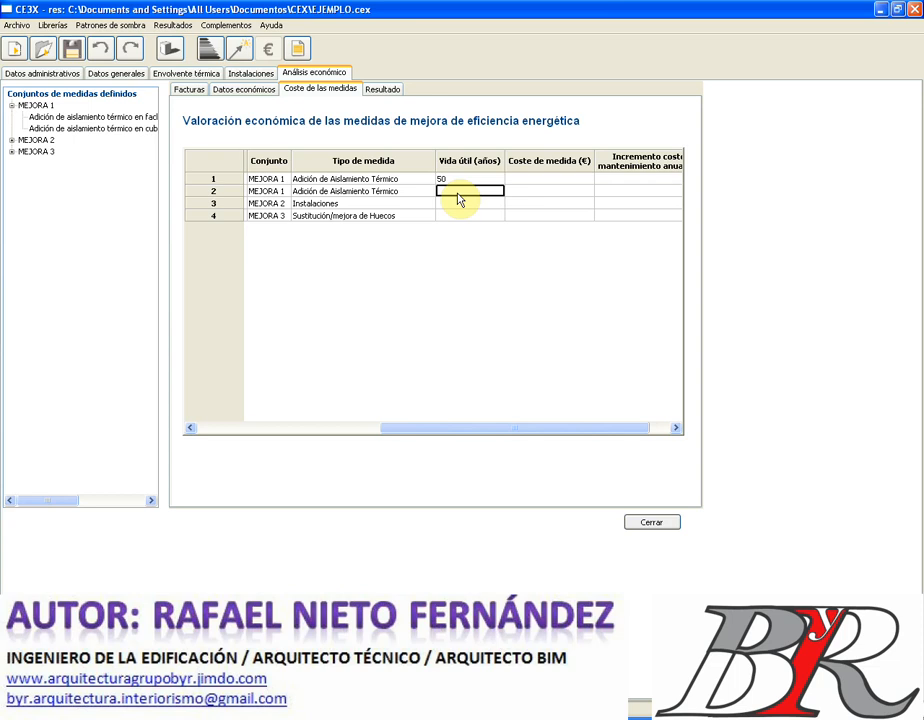
type("50")
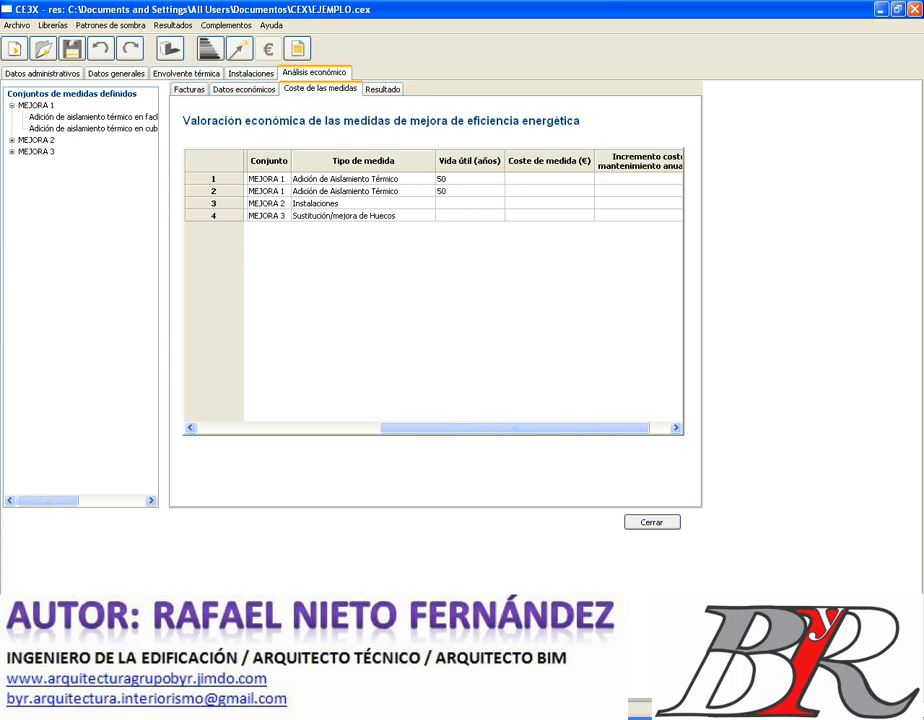
left_click(458, 201)
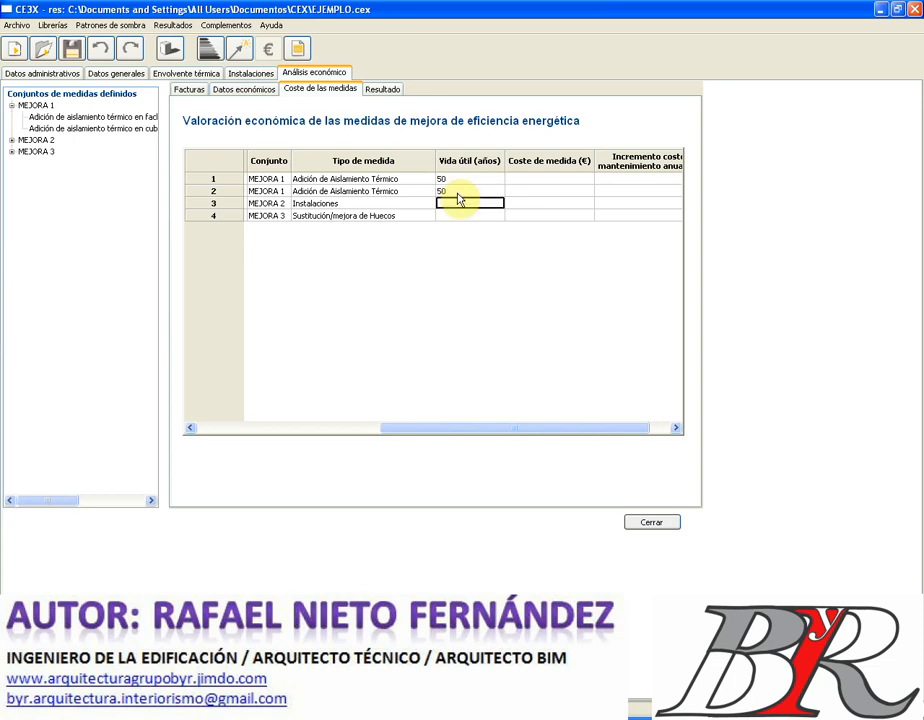
left_click(11, 140)
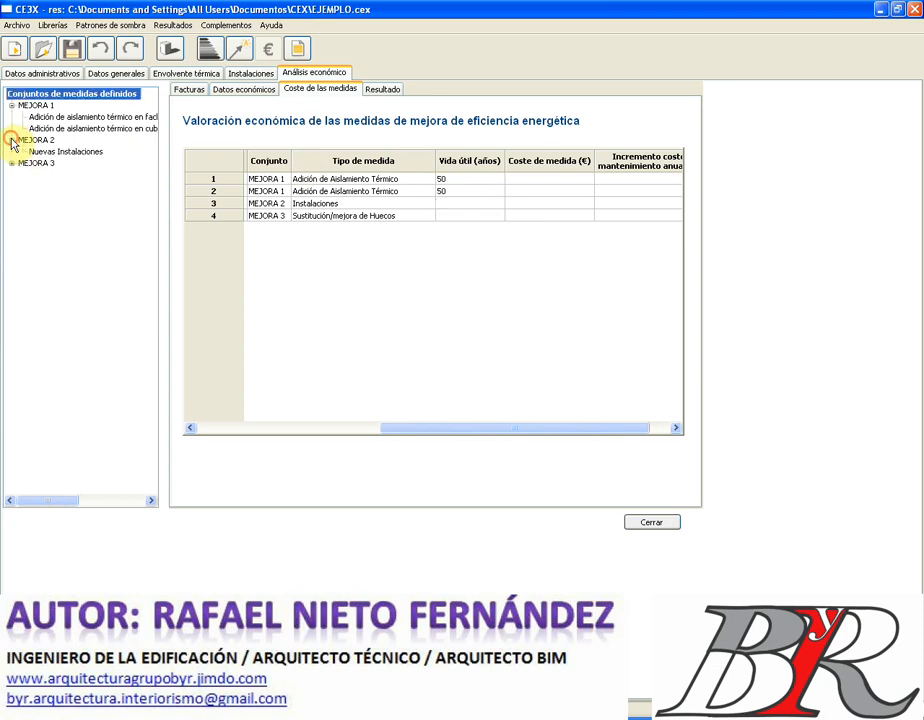
left_click(455, 206)
type("15")
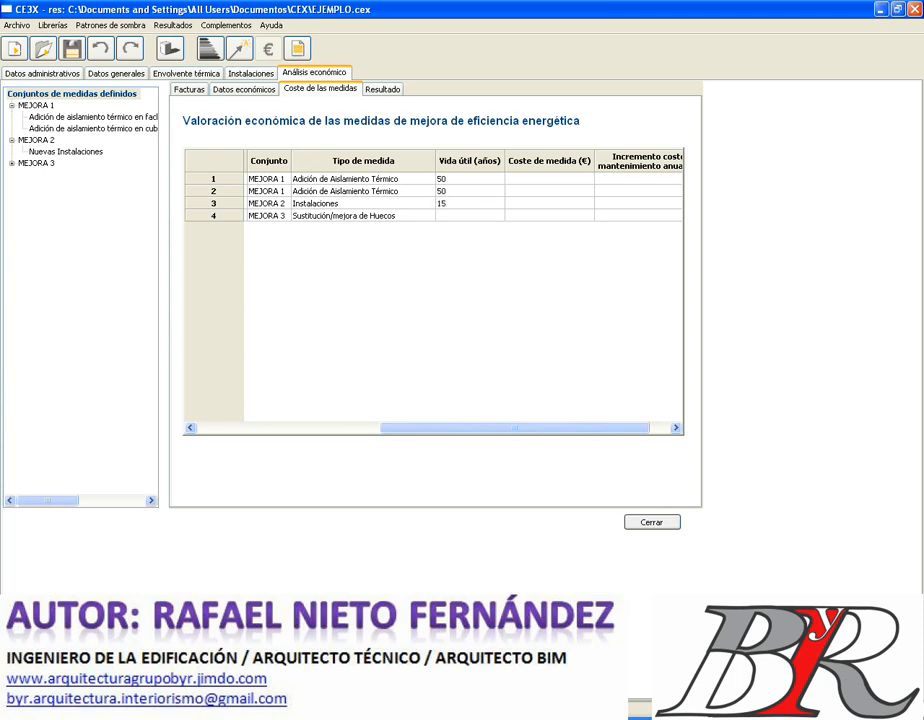
left_click(456, 213)
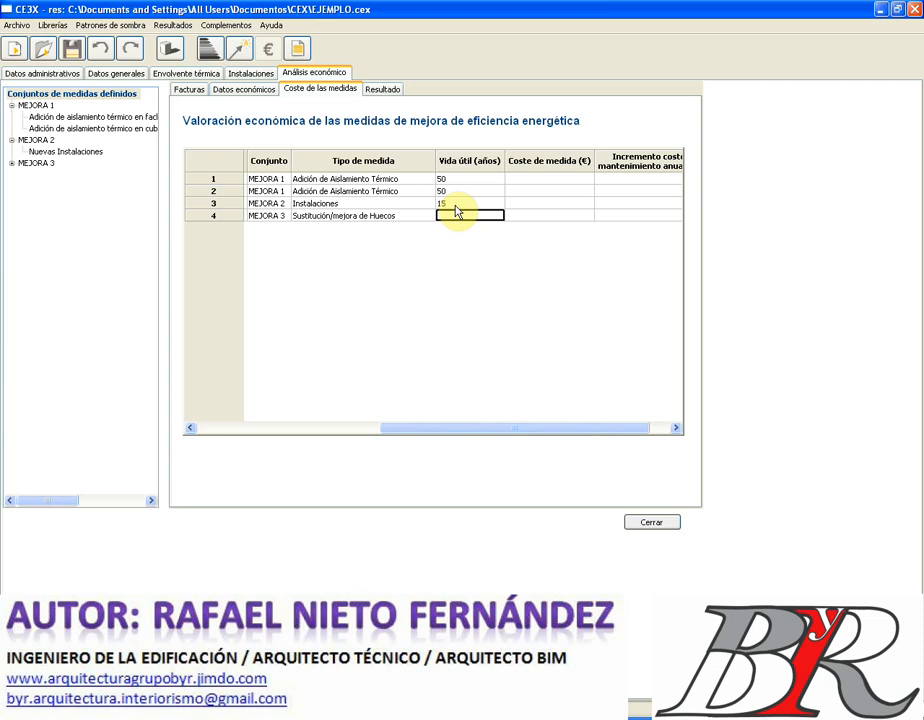
type("10")
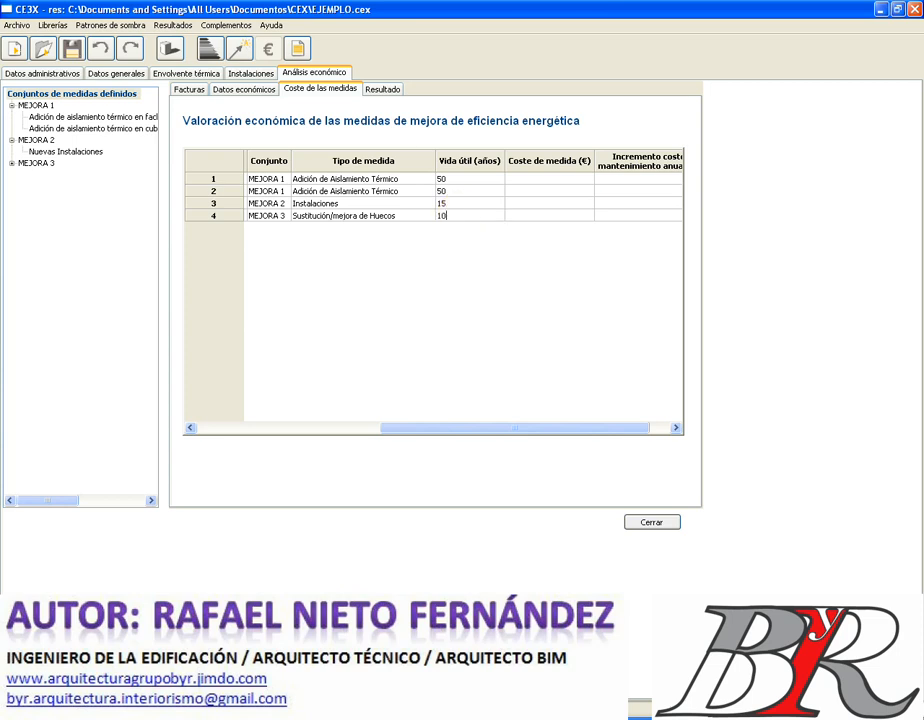
left_click(456, 212)
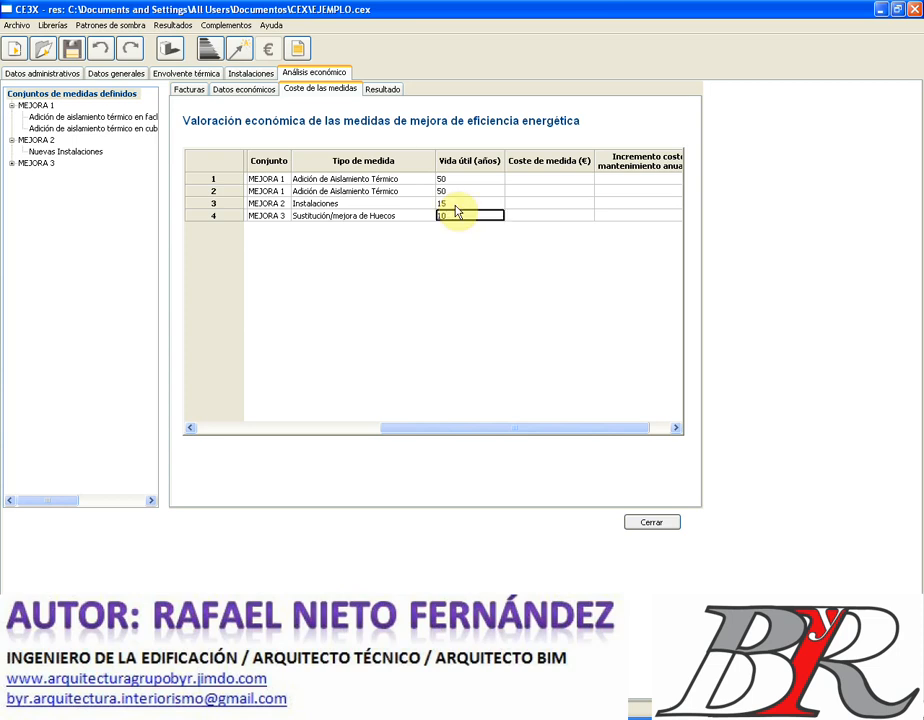
- Enter measure costs of 85000, 35000, 35000 and 25000 € in the Coste de medida column
left_click(548, 180)
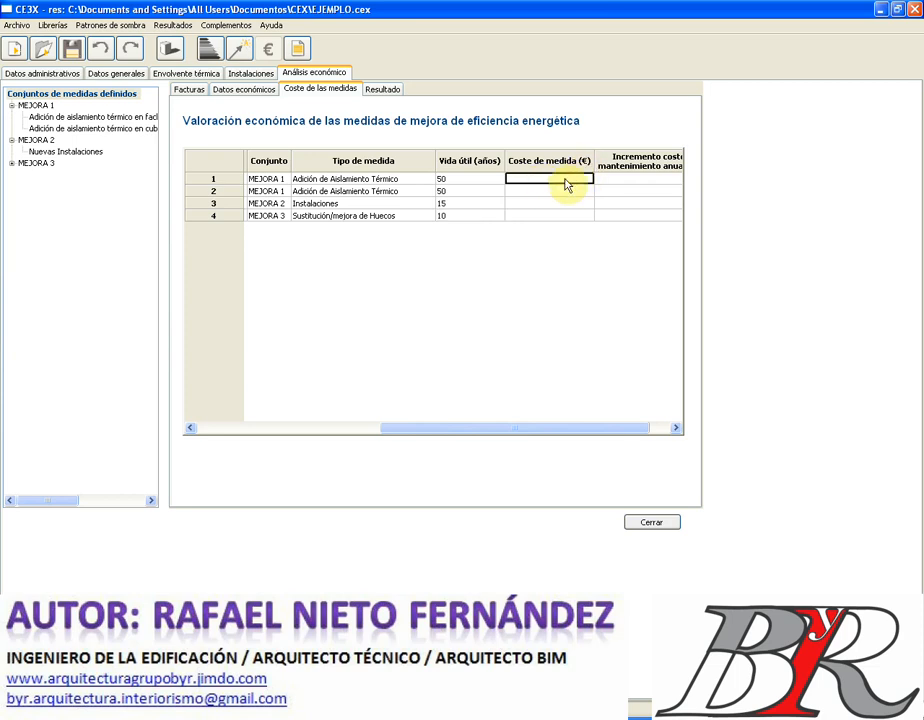
type("5")
key("BackSpace")
type("8")
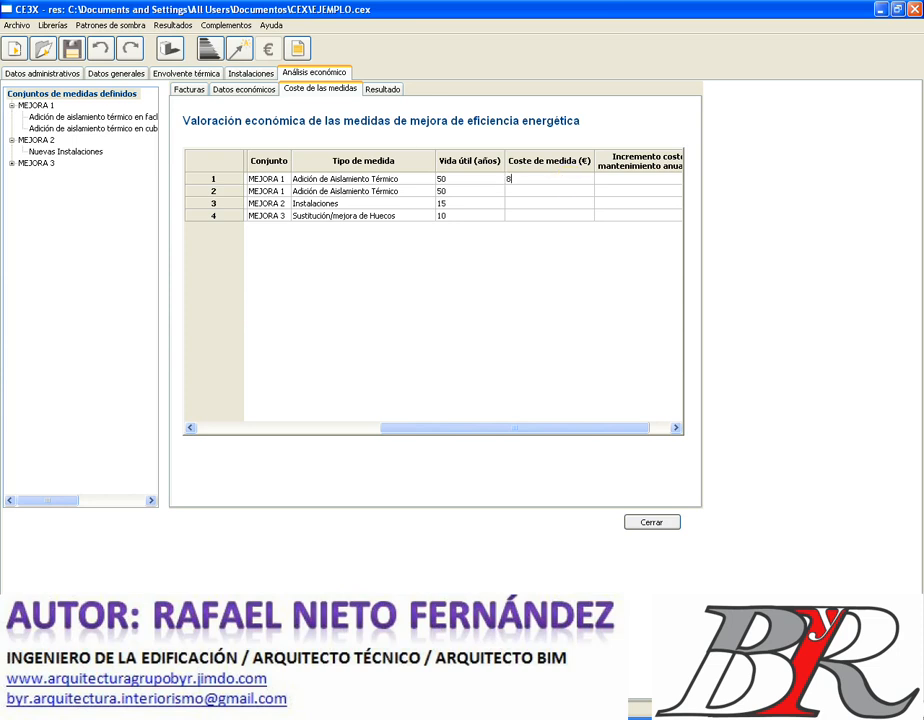
type("5000")
key("Return")
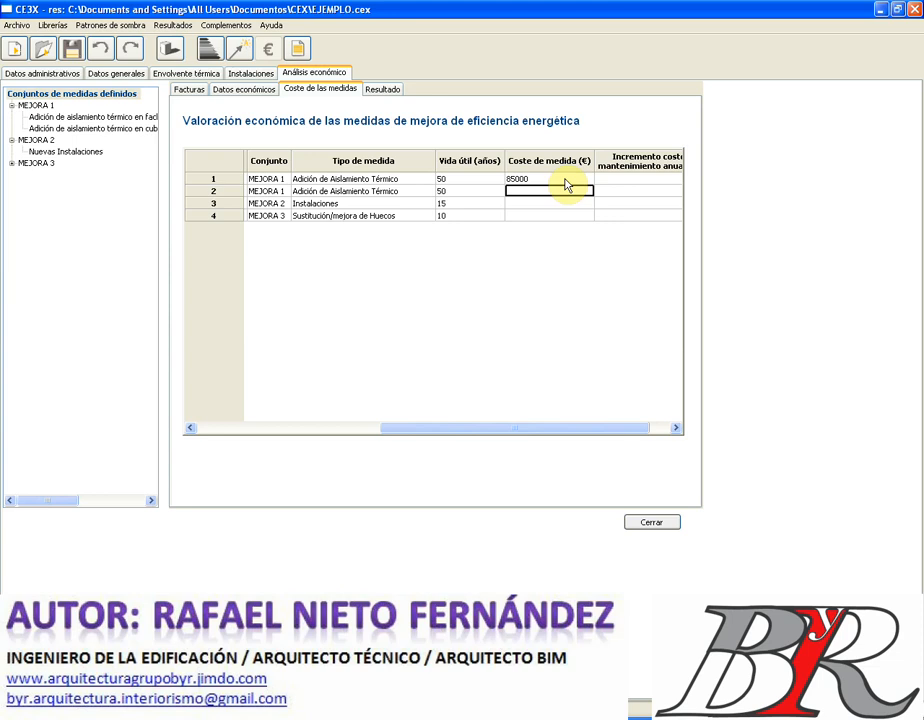
type("35000")
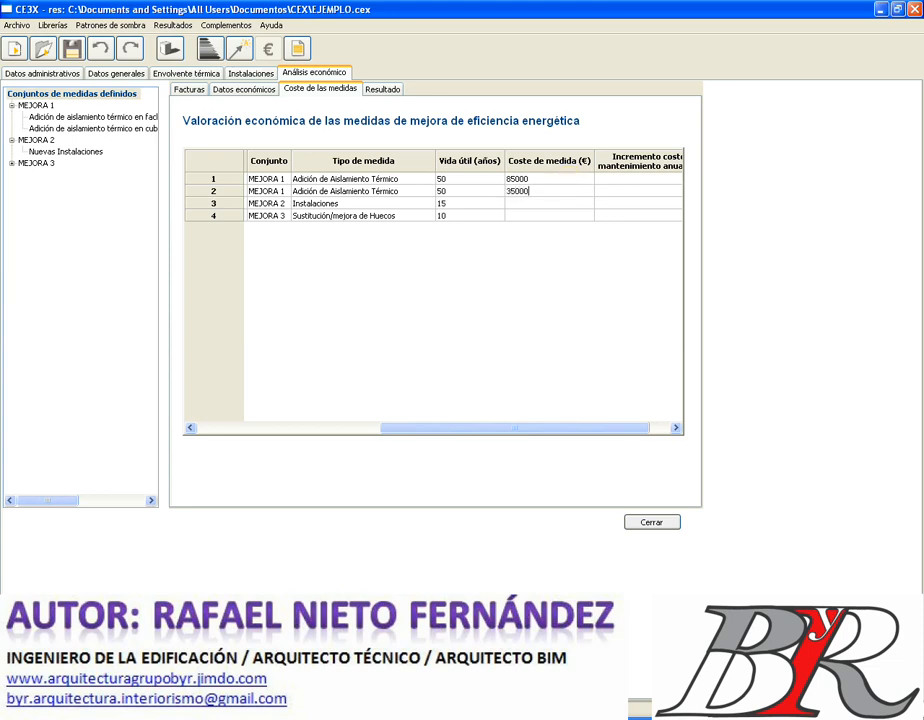
key("Return")
type("35000")
key("Return")
type("25000")
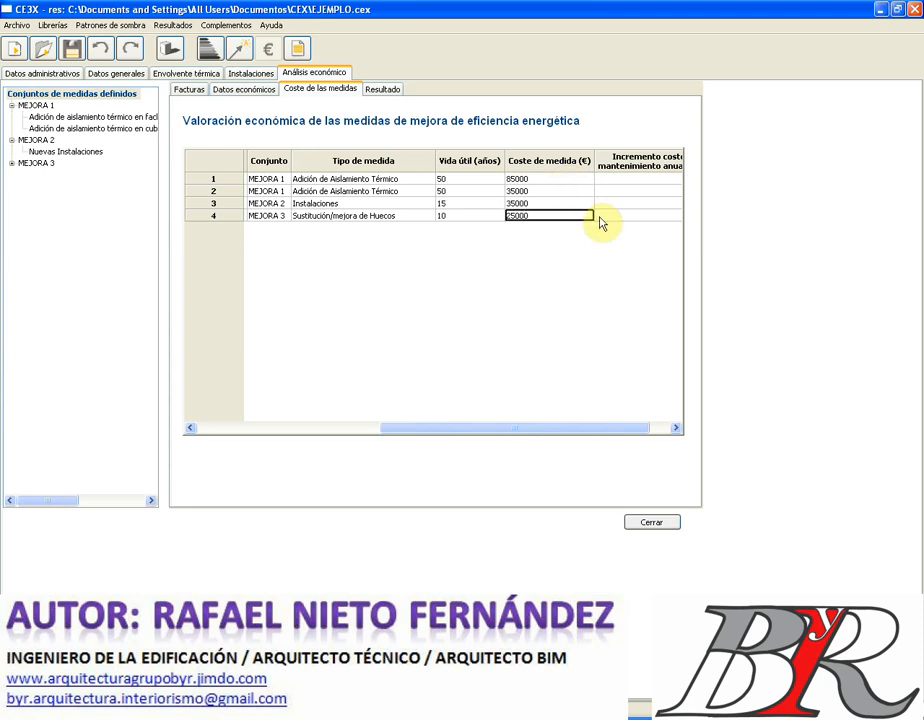
left_click(676, 429)
left_click(676, 429)
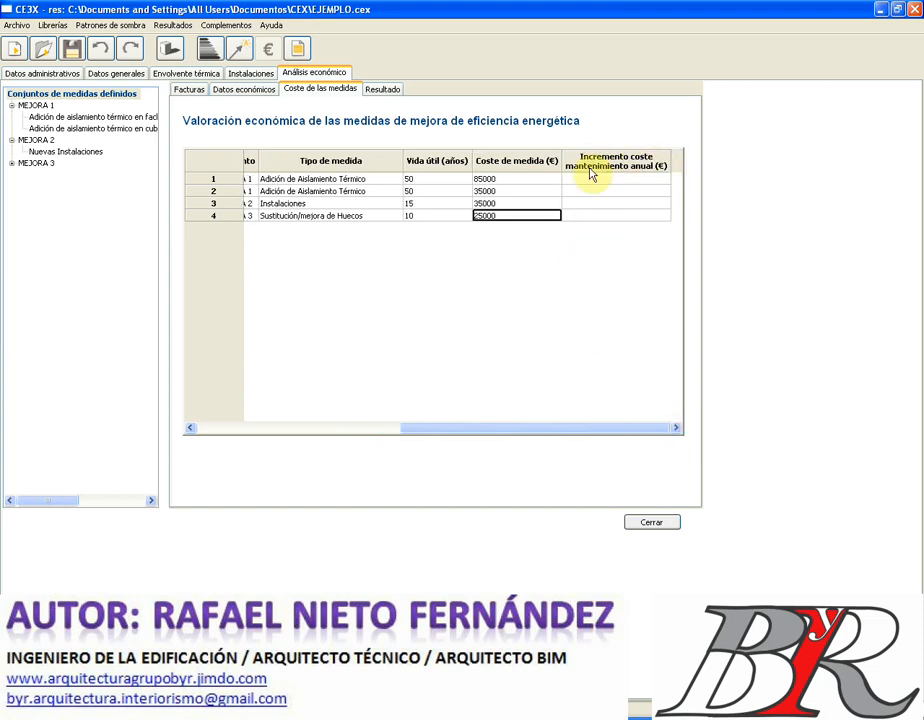
- Fill the Incremento coste mantenimiento anual column with 0, 125, 35 and 0 €
left_click(616, 184)
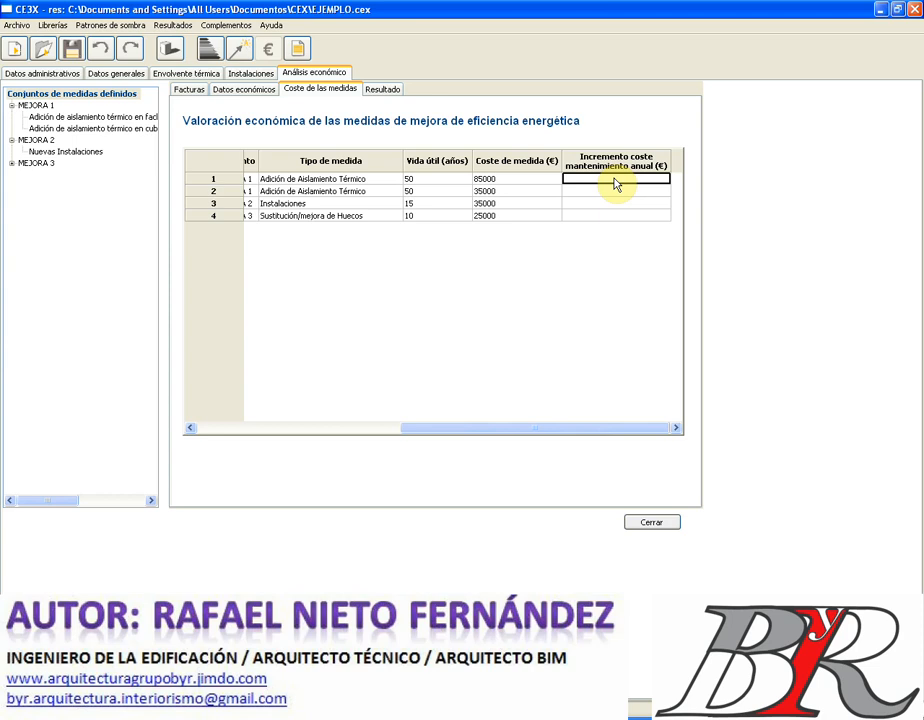
type("0")
key("Return")
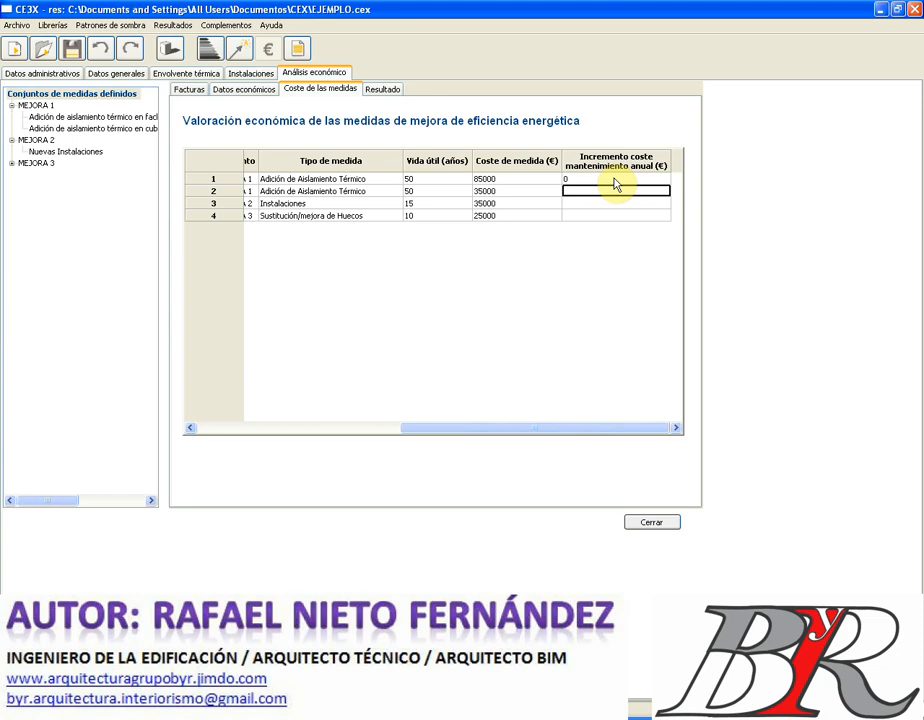
type("125")
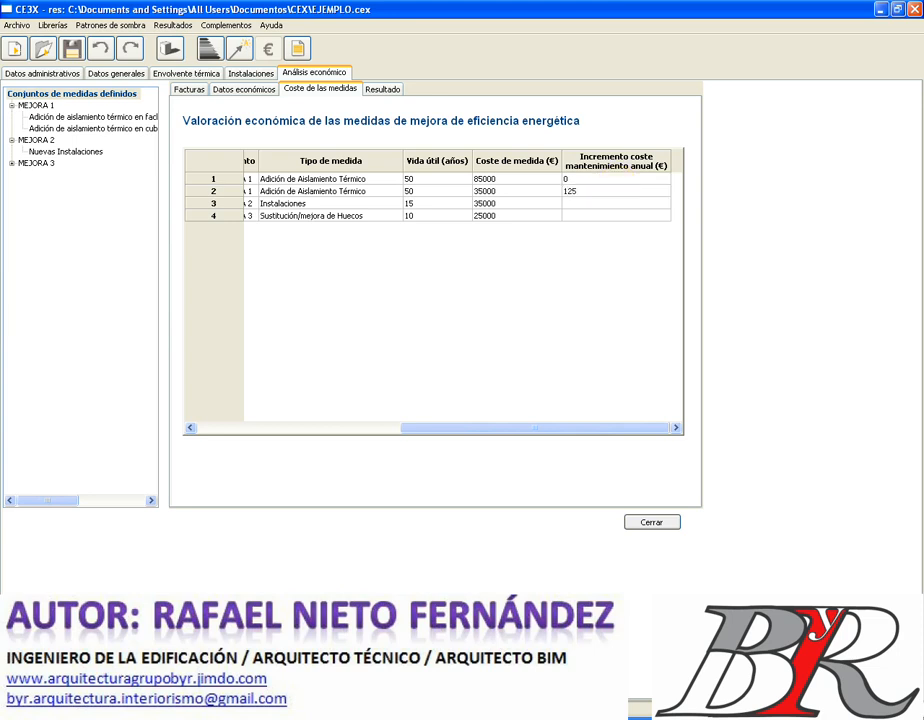
key("Return")
type("2")
key("BackSpace")
type("35")
key("Return")
type("0")
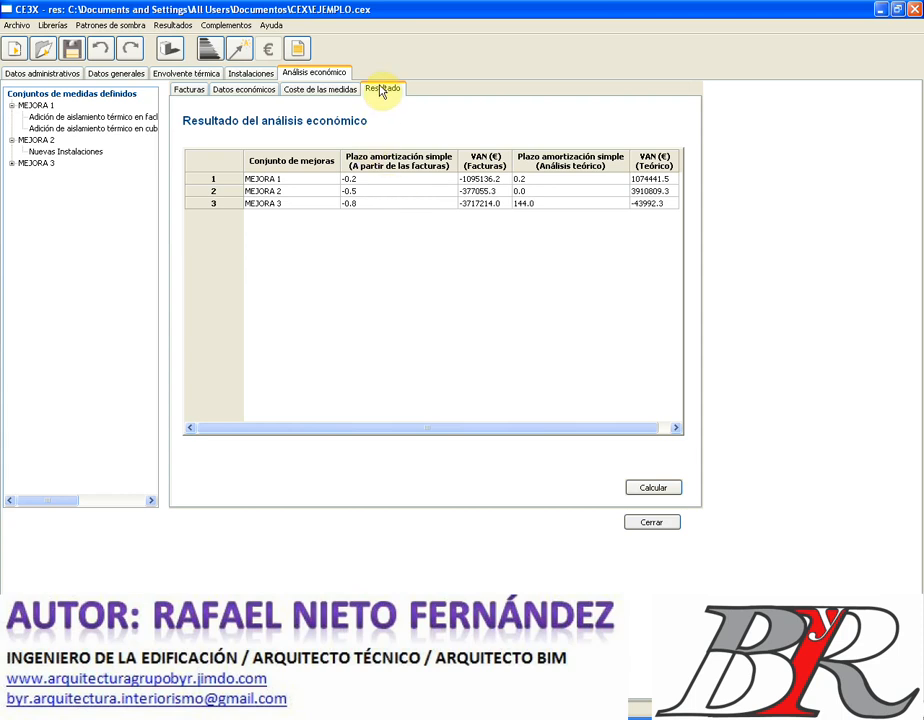
- Recalculate the economic results of MEJORA 1–3 with Calcular
left_click(655, 489)
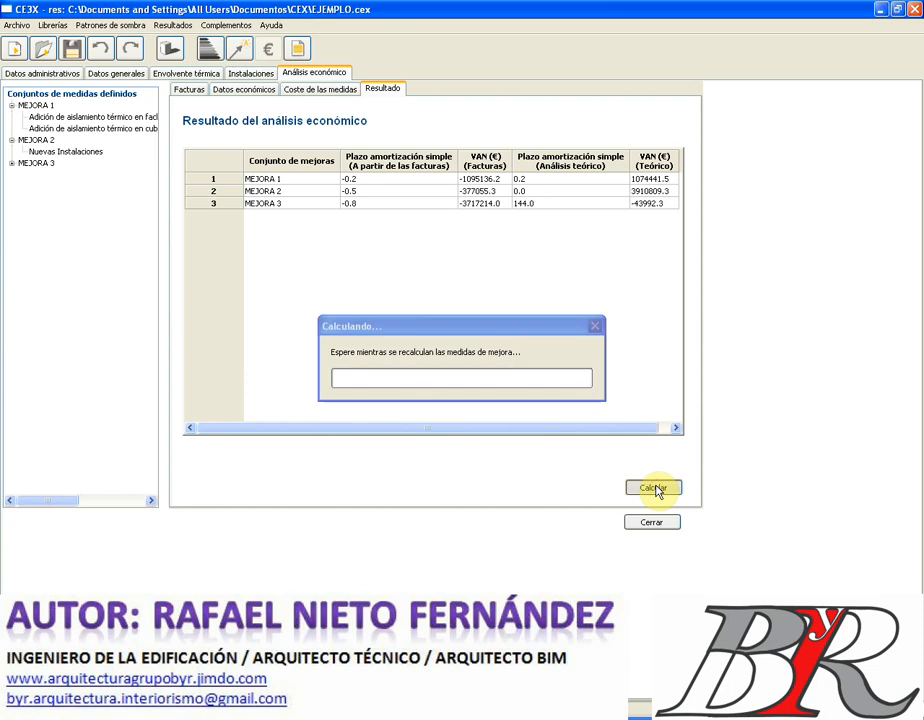